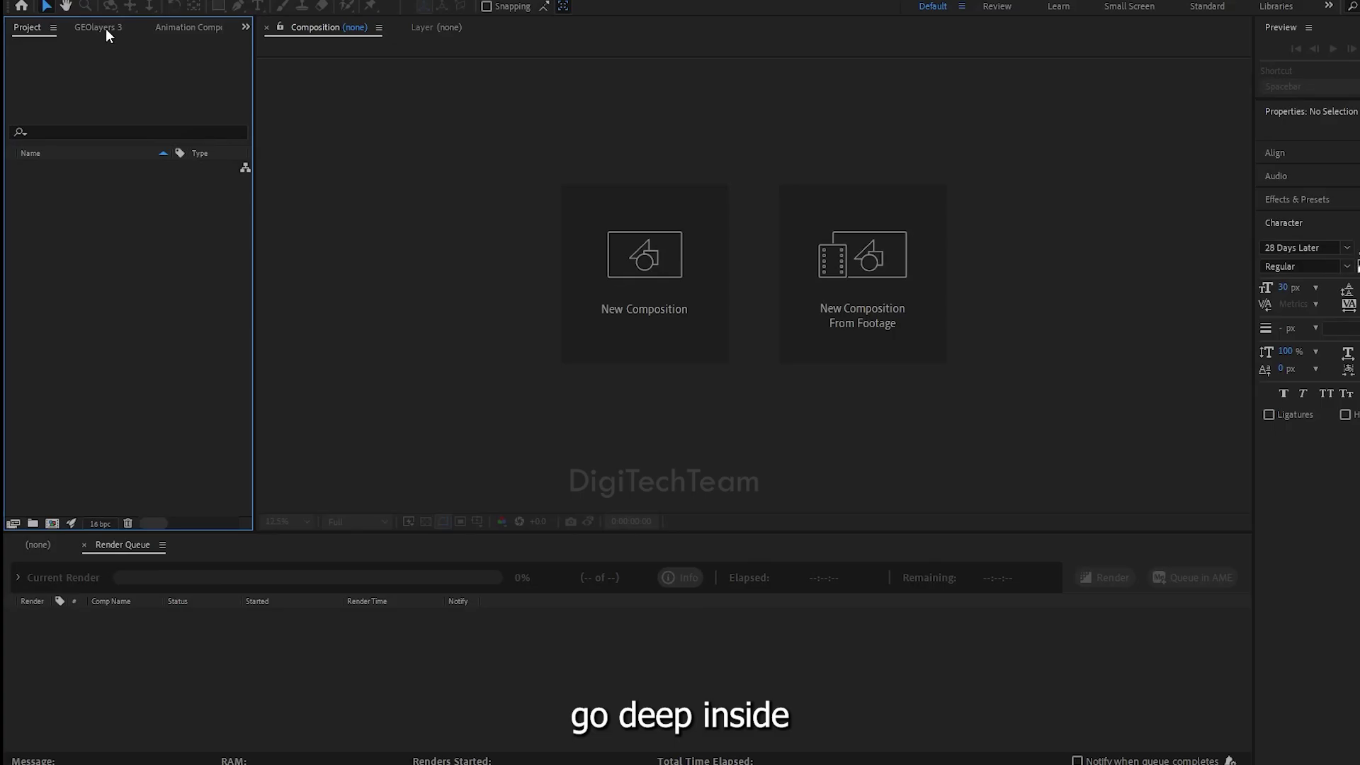
Open the GEOlayers sample project Globe in its VC Orb version
{"action": "scroll", "coordinate": [139, 289], "scroll_direction": "down", "scroll_amount": 10}
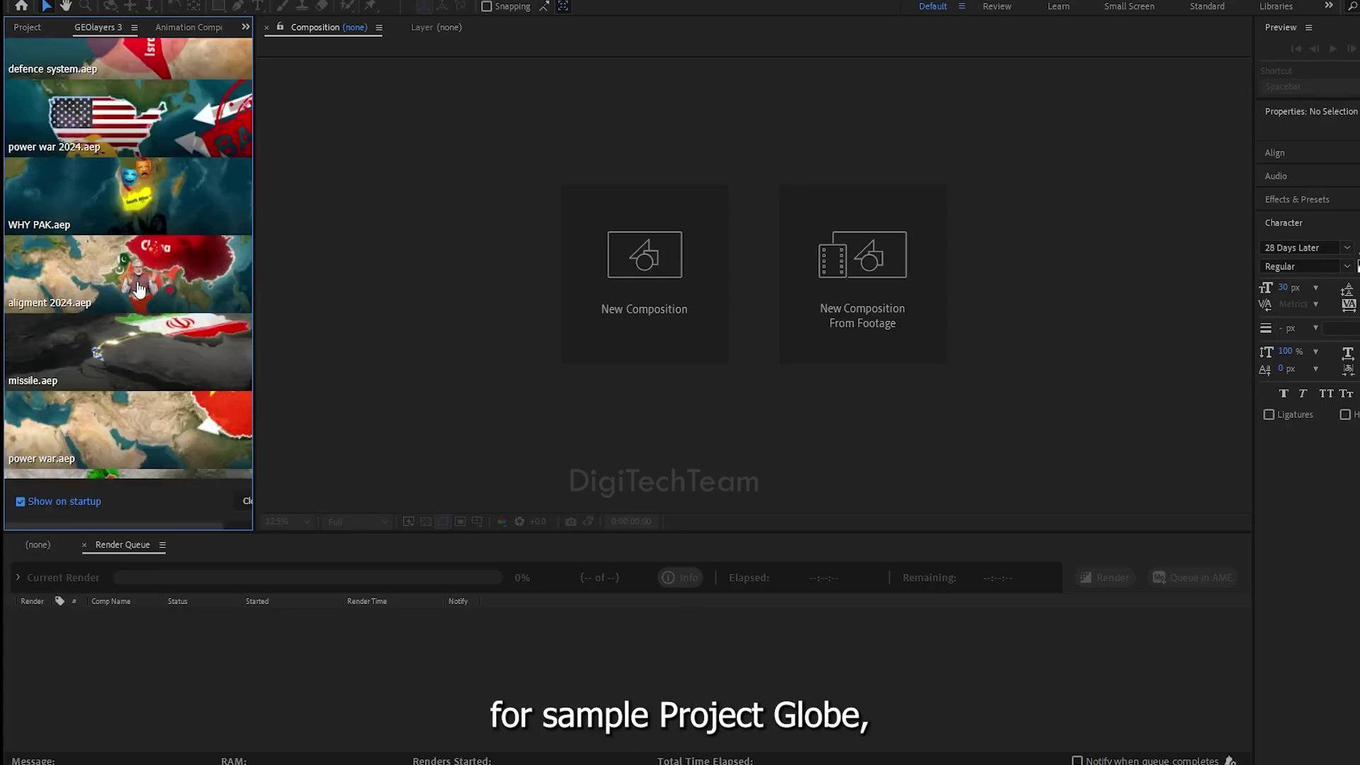
{"action": "scroll", "coordinate": [139, 289], "scroll_direction": "down", "scroll_amount": 5}
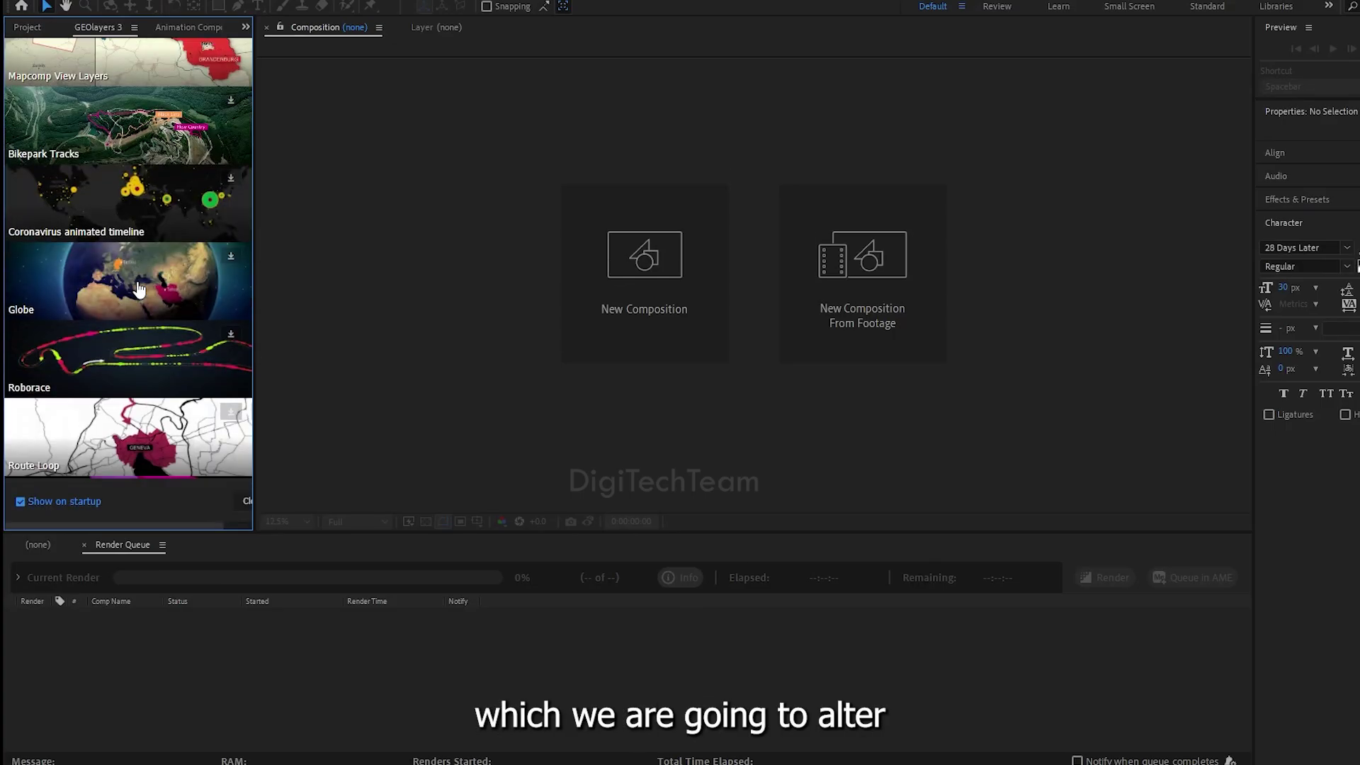
{"action": "left_click", "coordinate": [76, 290]}
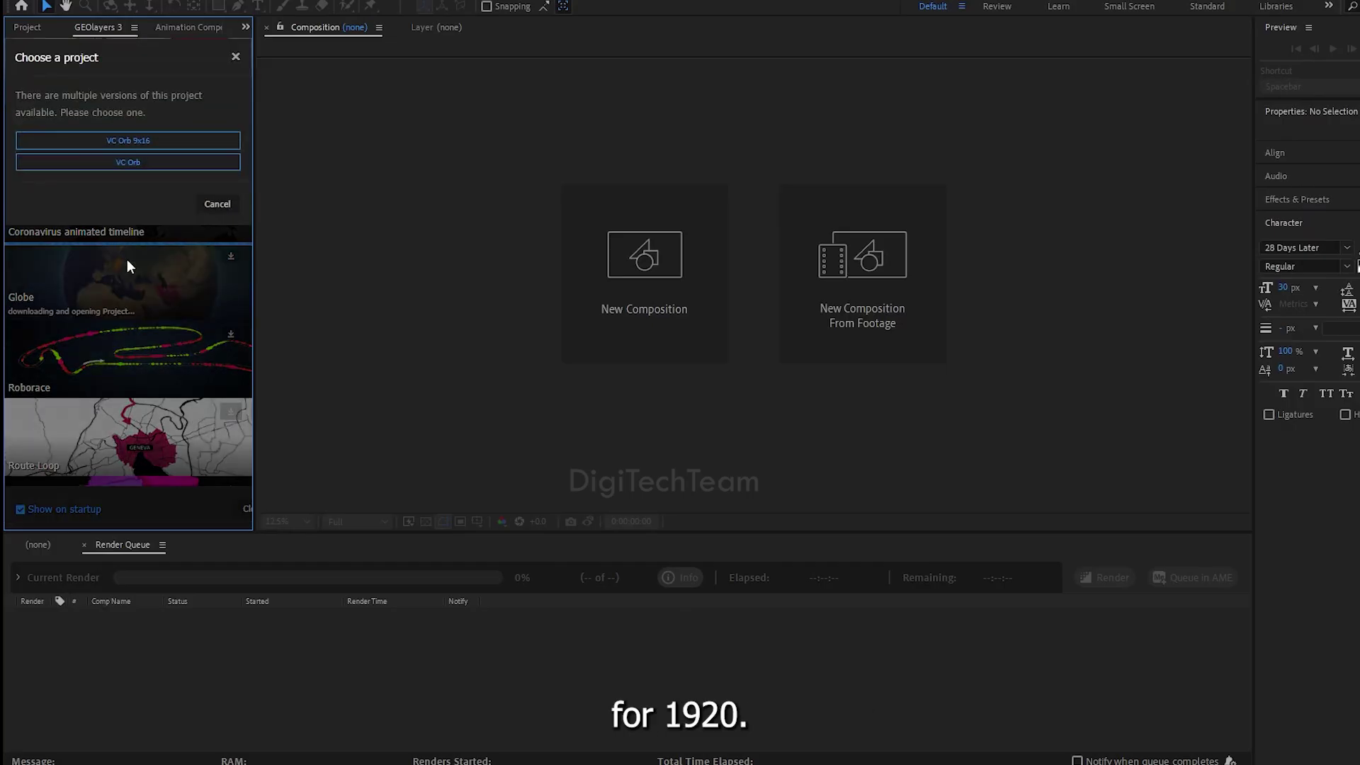
{"action": "left_click", "coordinate": [125, 168]}
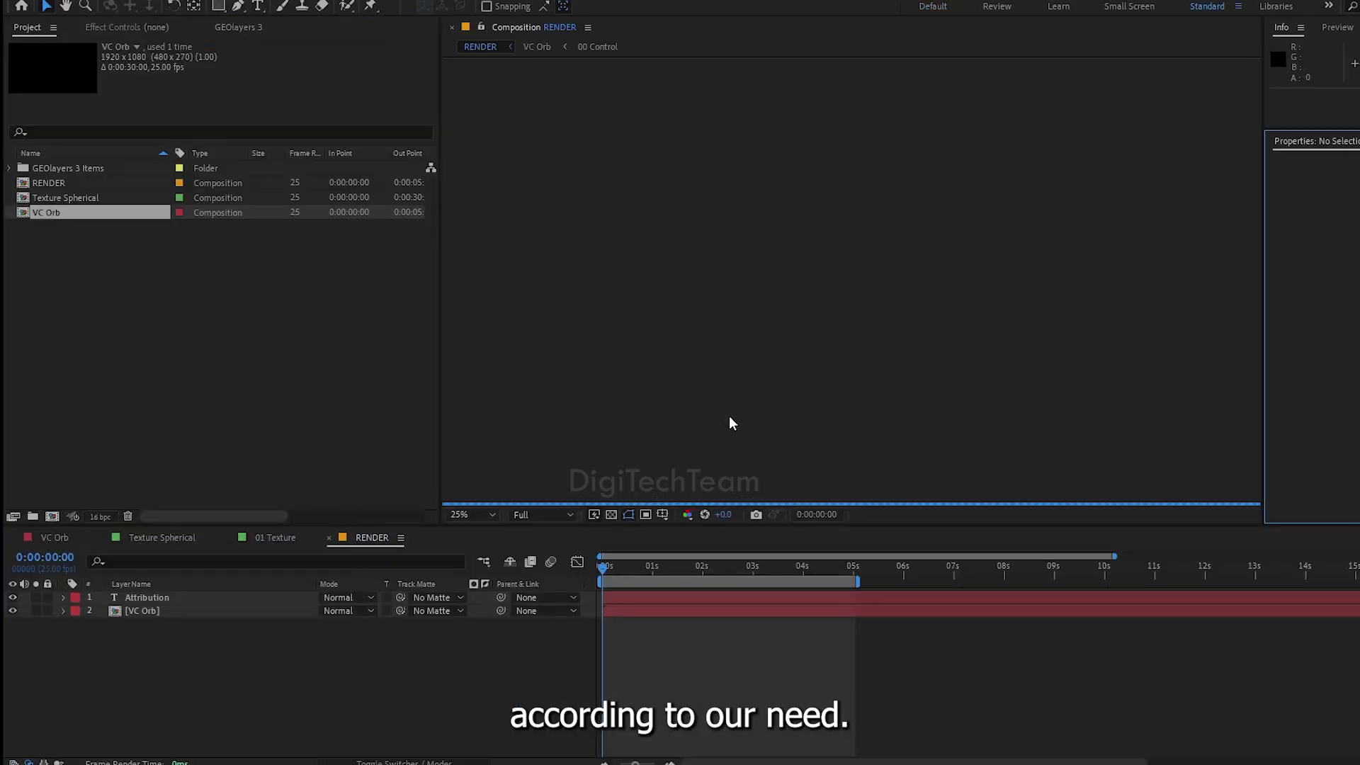
Hide and unlock the BG Stars layer in the VC Orb composition
{"action": "left_click", "coordinate": [56, 538]}
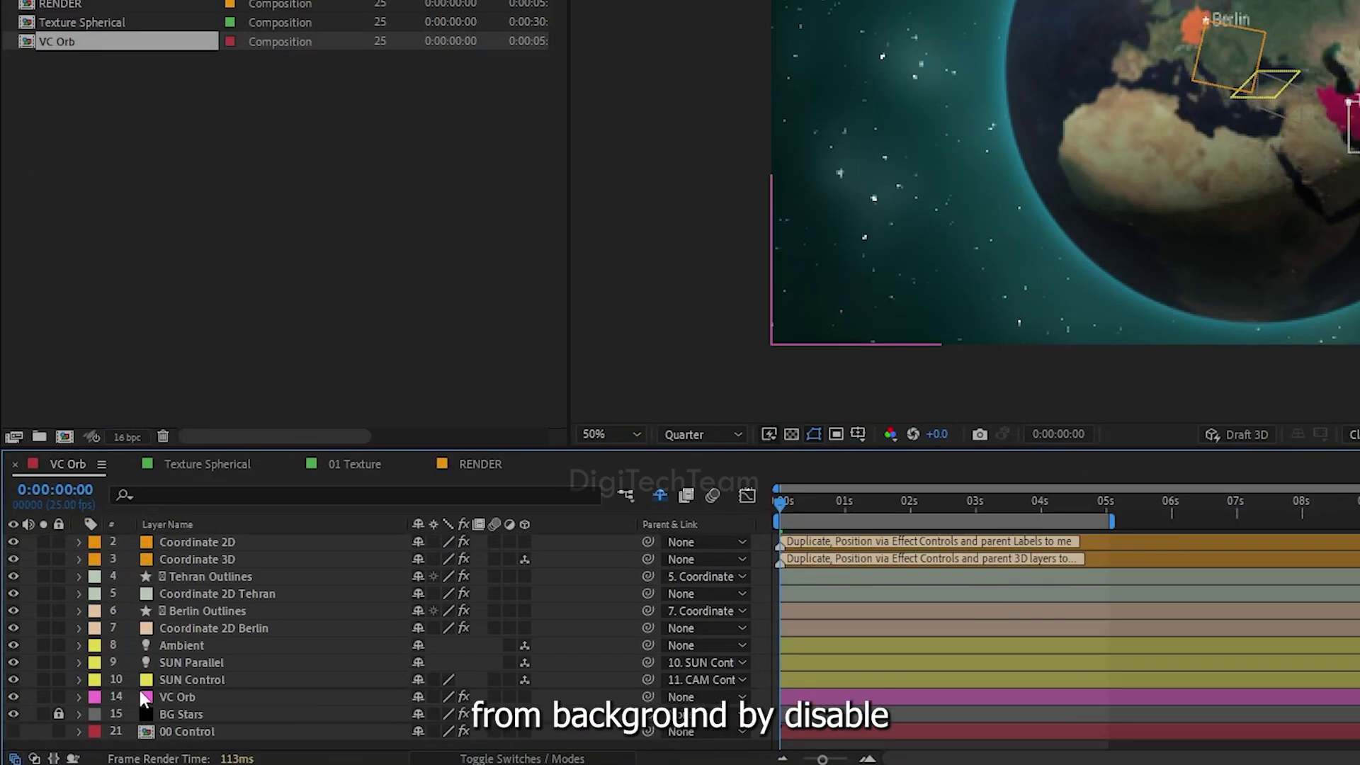
{"action": "left_click", "coordinate": [12, 713]}
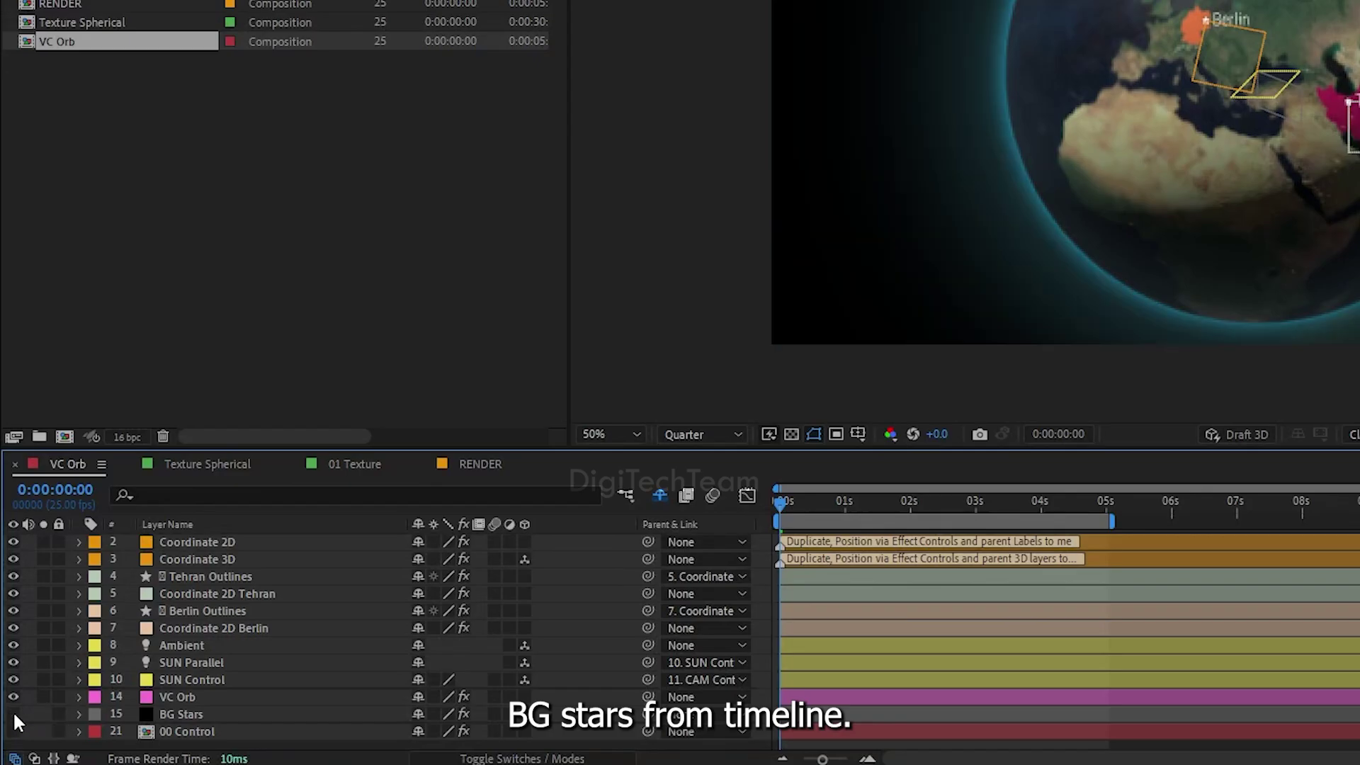
{"action": "left_click", "coordinate": [59, 713]}
Disable the Core Shine and Fade Shine effects on the VC Orb layer
{"action": "left_click", "coordinate": [177, 696]}
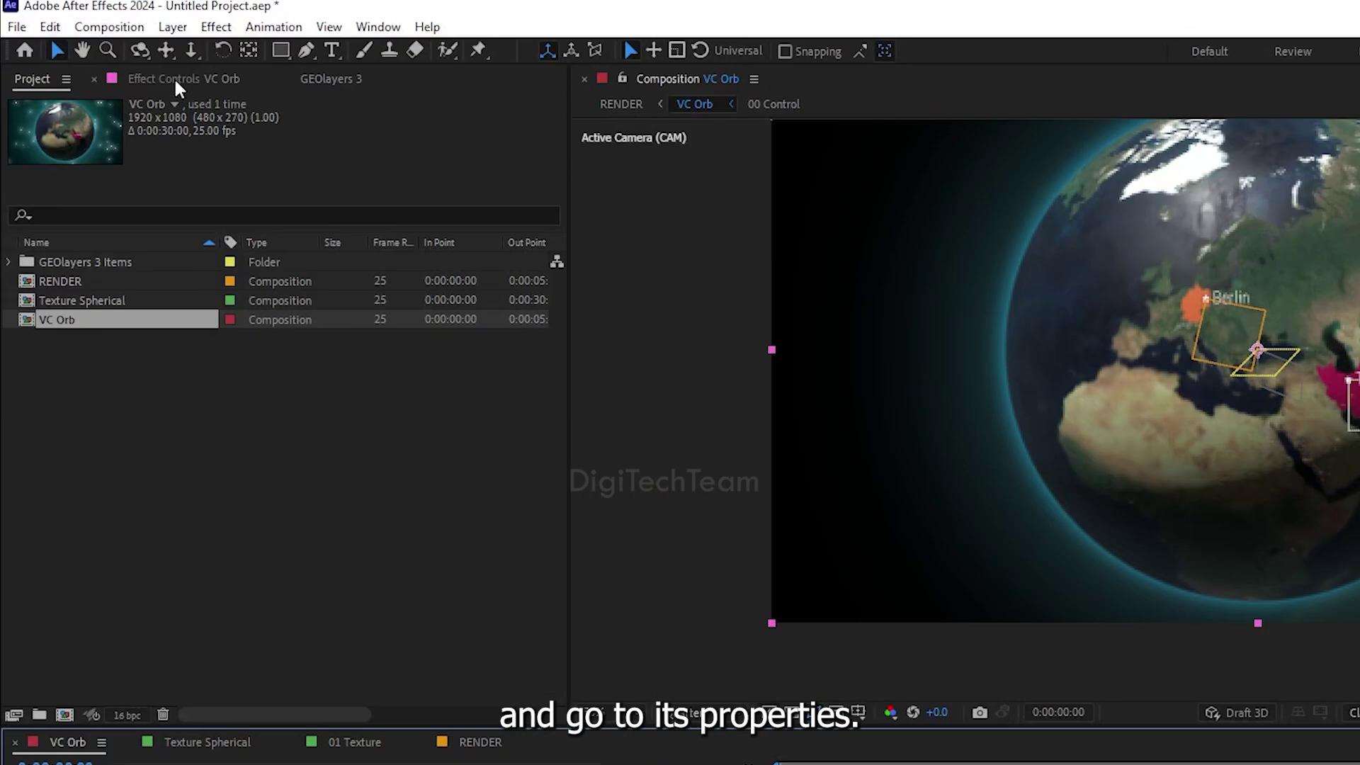
{"action": "left_click", "coordinate": [176, 80]}
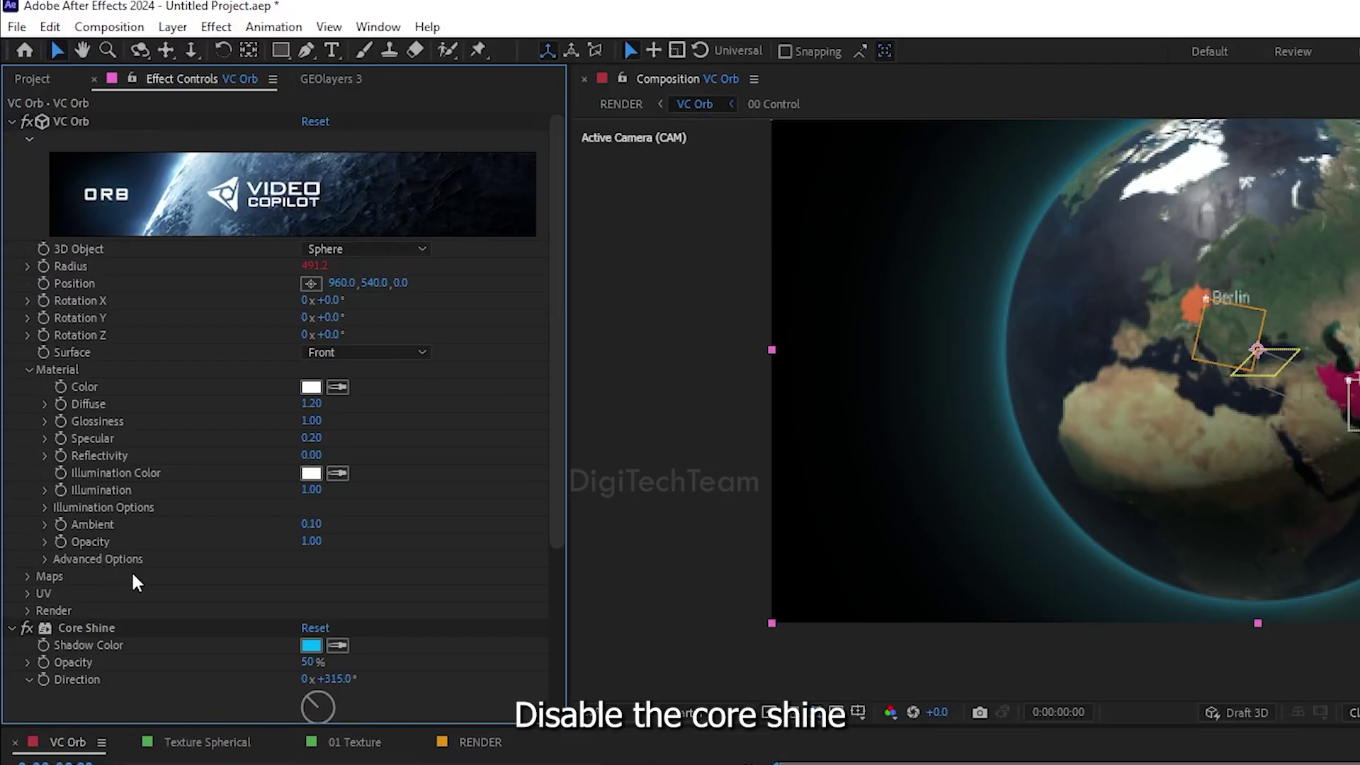
{"action": "scroll", "coordinate": [130, 571], "scroll_direction": "down", "scroll_amount": 3}
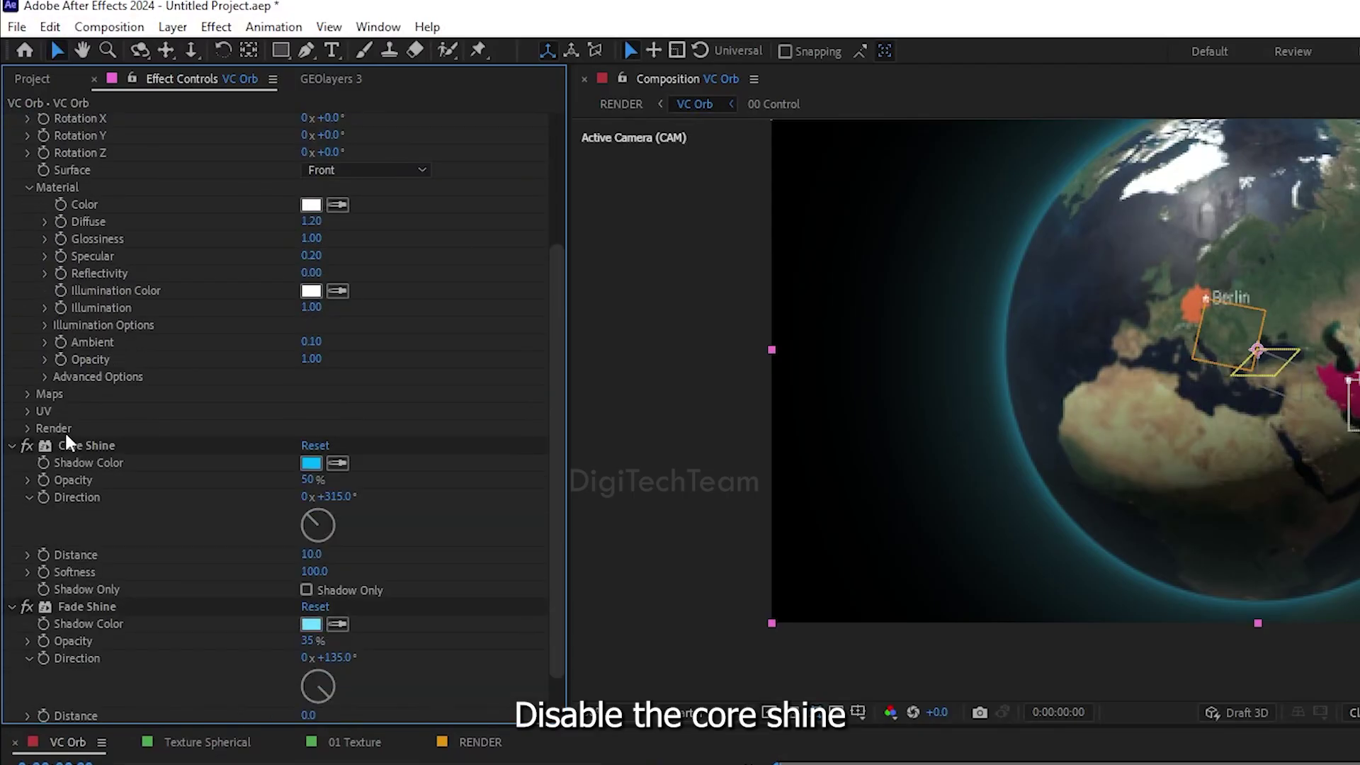
{"action": "left_click", "coordinate": [27, 446]}
{"action": "scroll", "coordinate": [39, 564], "scroll_direction": "down", "scroll_amount": 1}
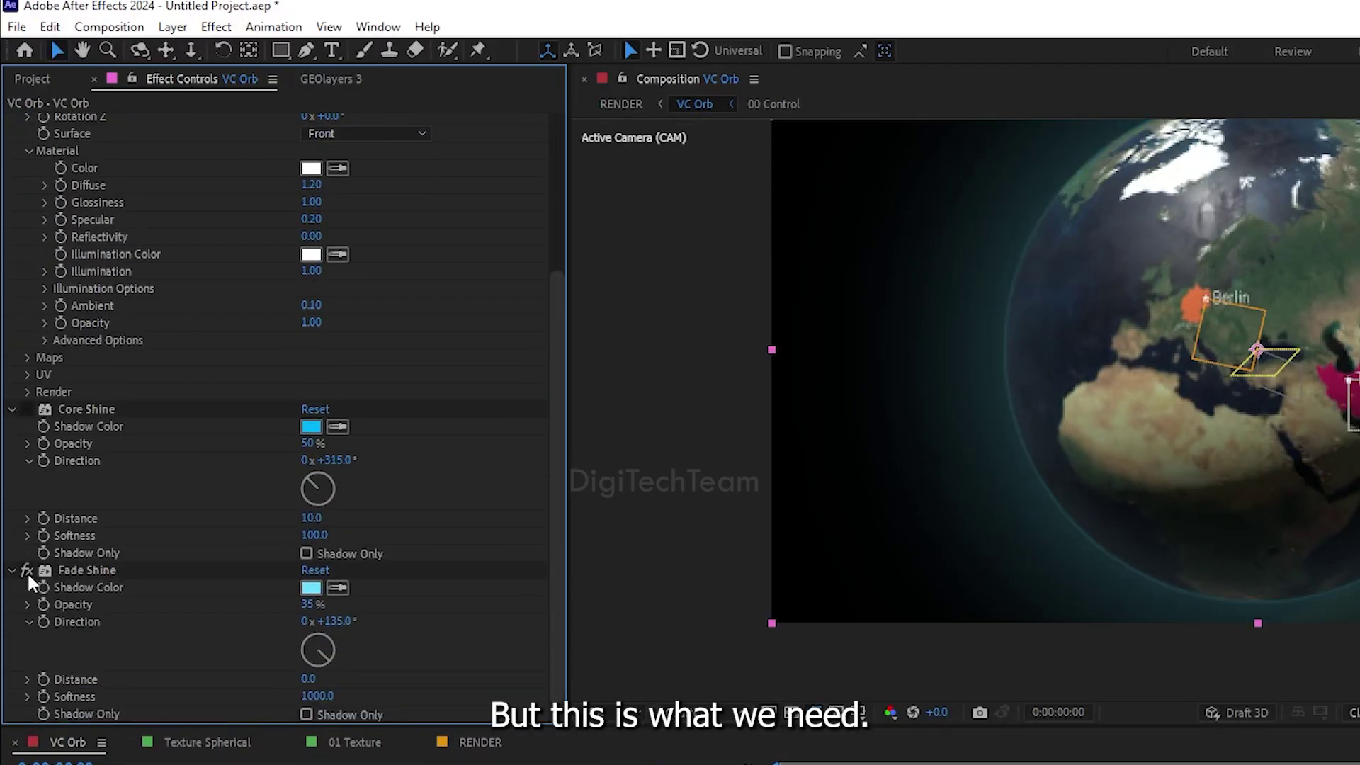
{"action": "left_click", "coordinate": [26, 569]}
{"action": "left_click", "coordinate": [27, 569]}
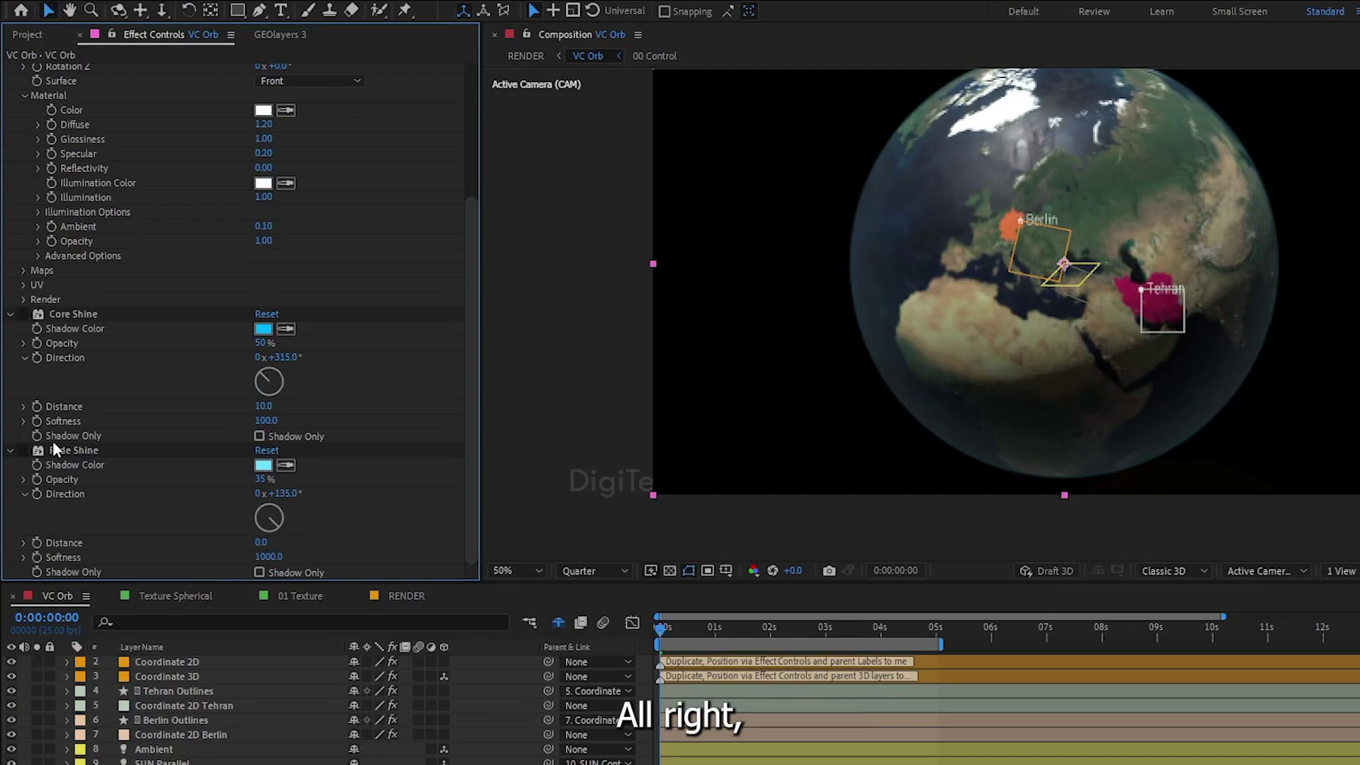
Add an adjustment layer with the Tint effect to the 01 Texture composition, placed below the Germany and Iran layers
{"action": "left_click", "coordinate": [300, 597]}
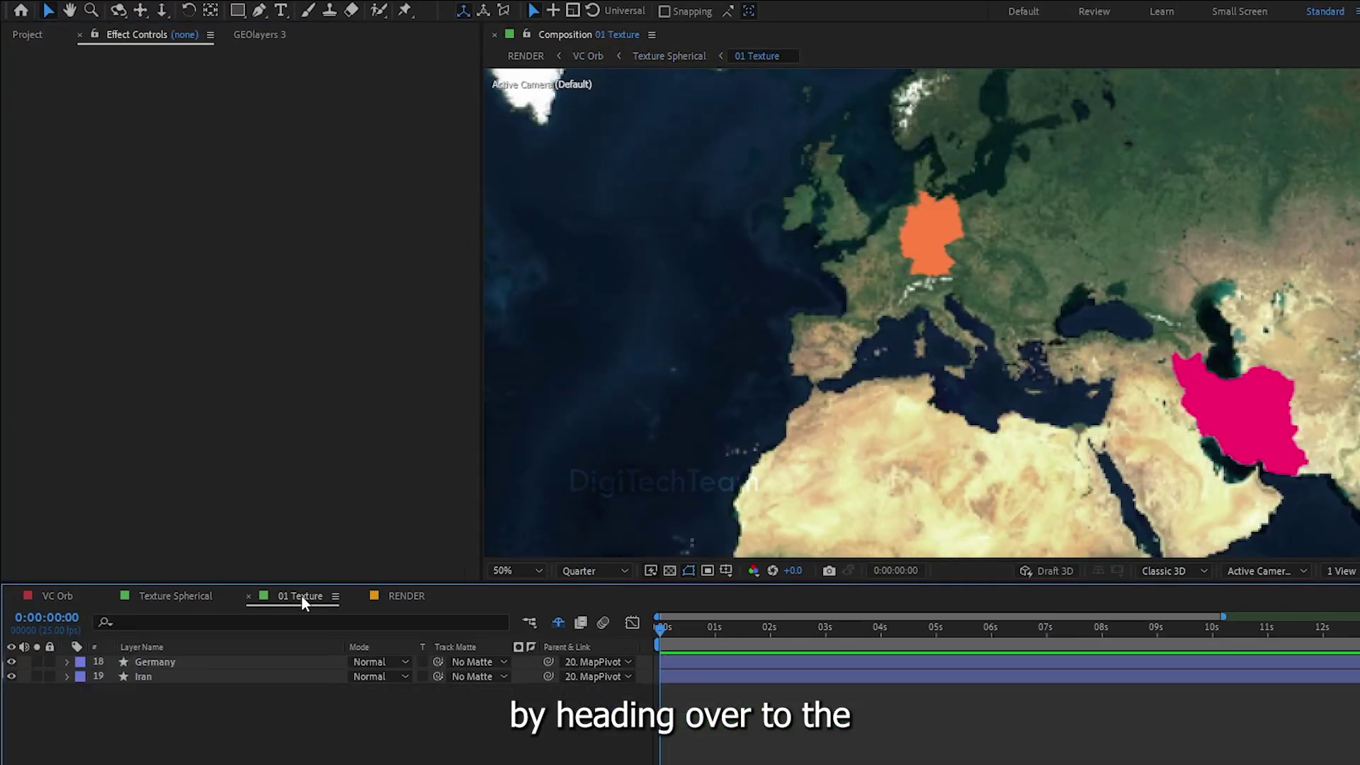
{"action": "right_click", "coordinate": [329, 733]}
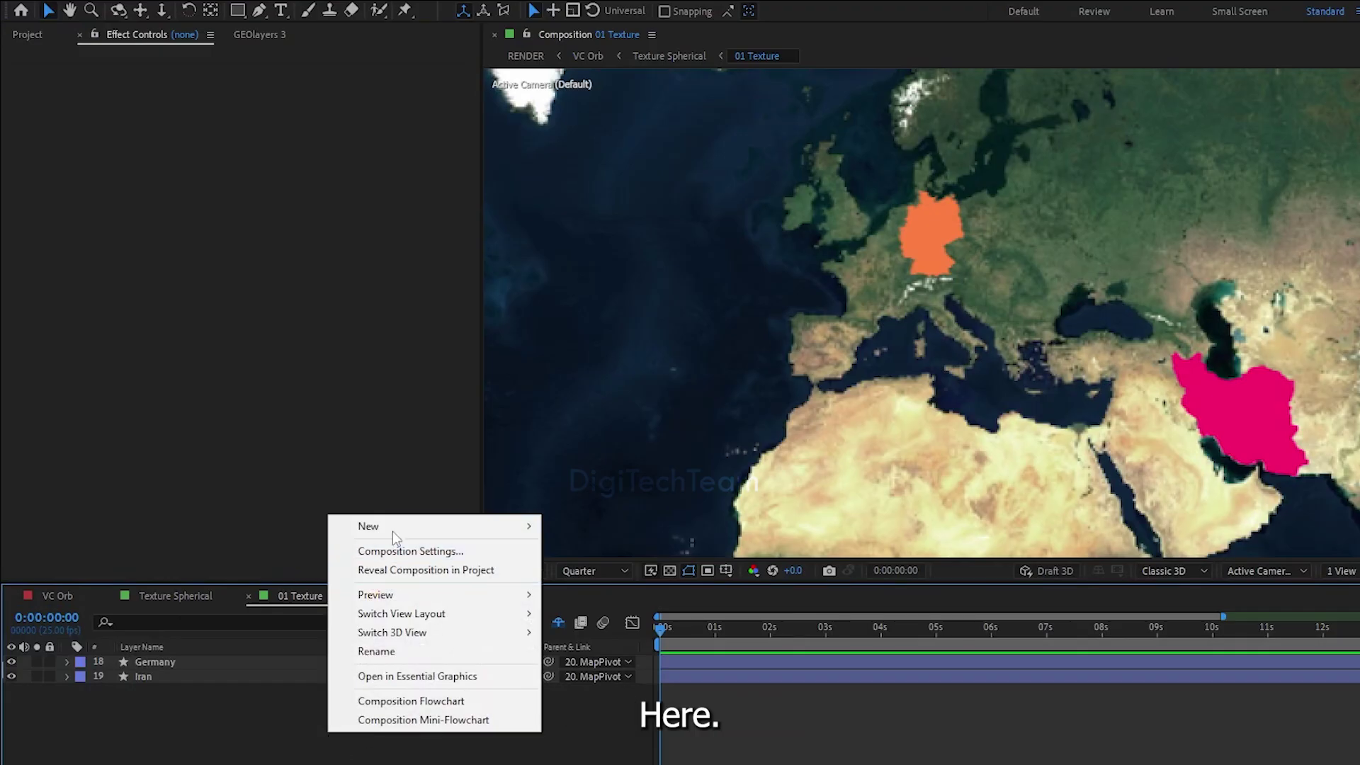
{"action": "mouse_move", "coordinate": [392, 526]}
{"action": "left_click", "coordinate": [593, 665]}
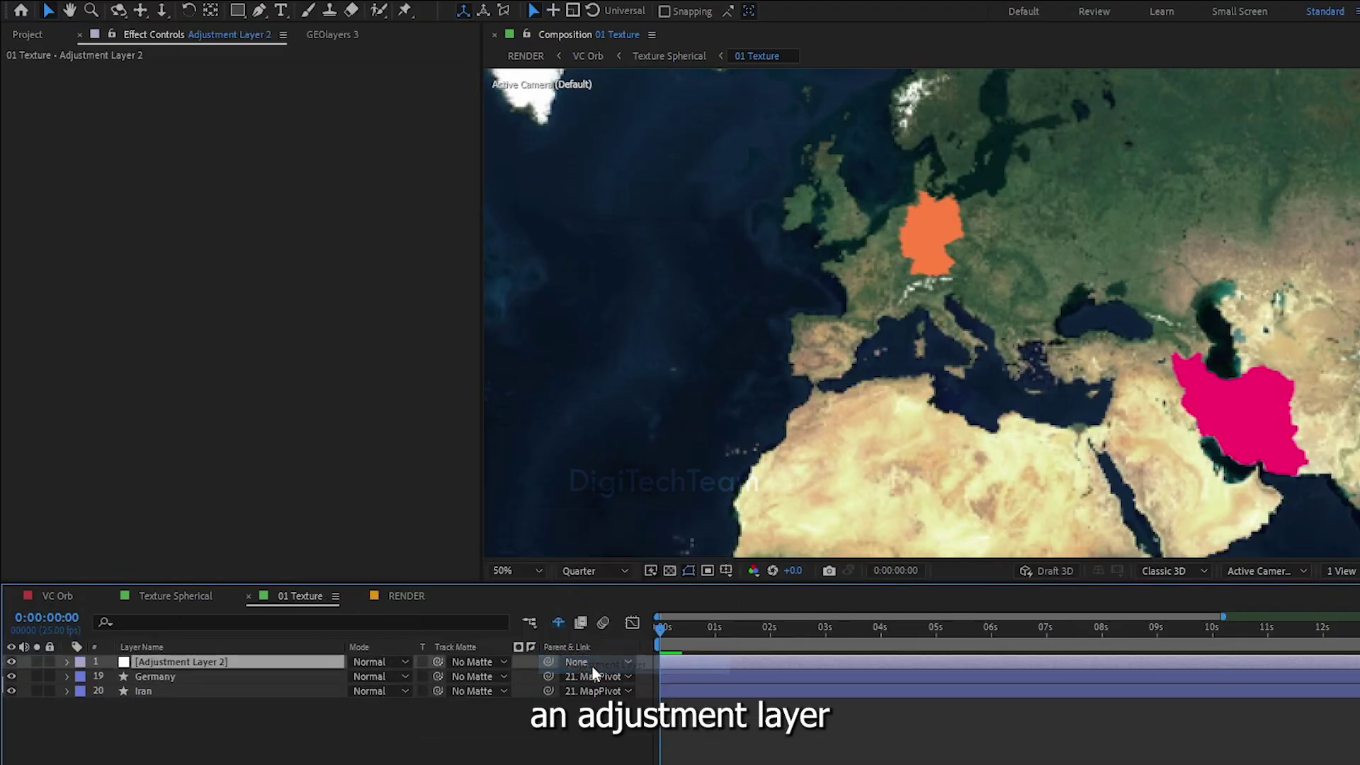
{"action": "key", "text": "ctrl+space"}
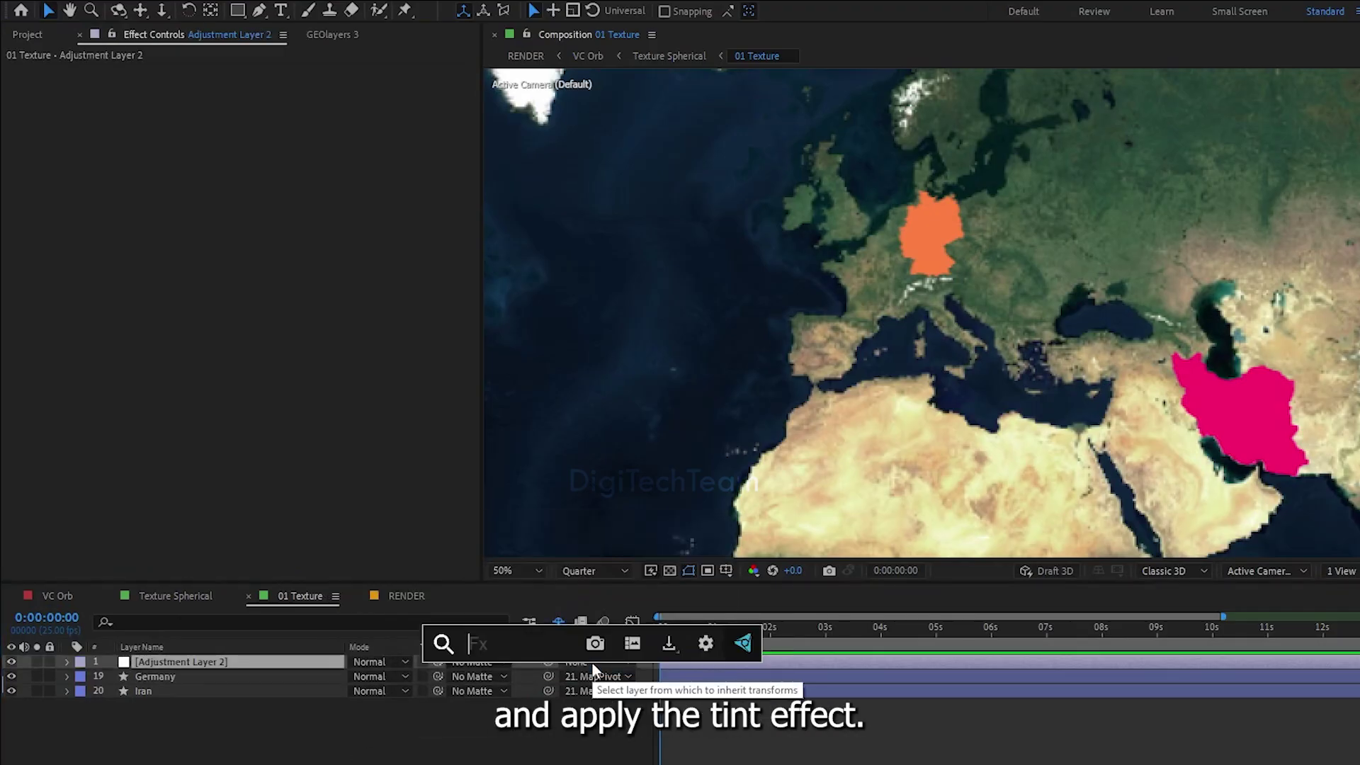
{"action": "type", "text": "tint"}
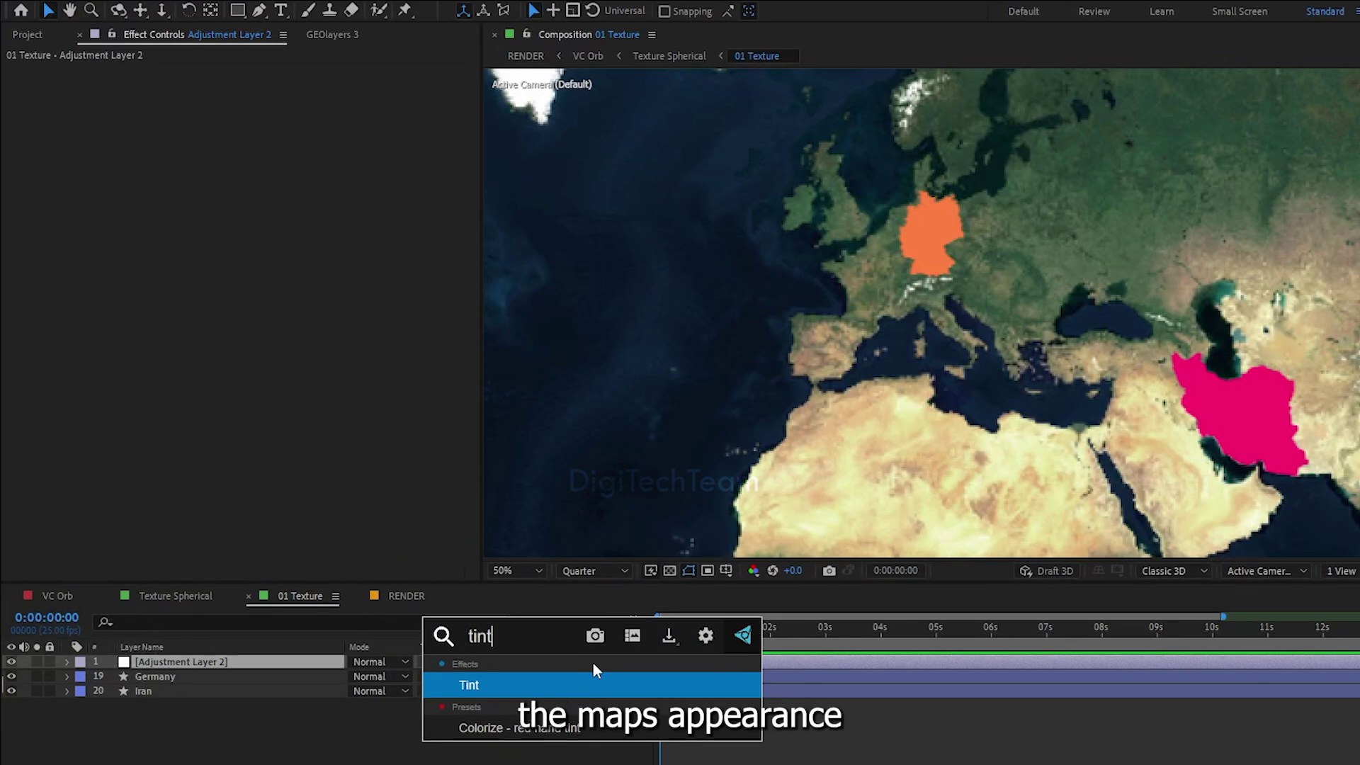
{"action": "left_click", "coordinate": [518, 678]}
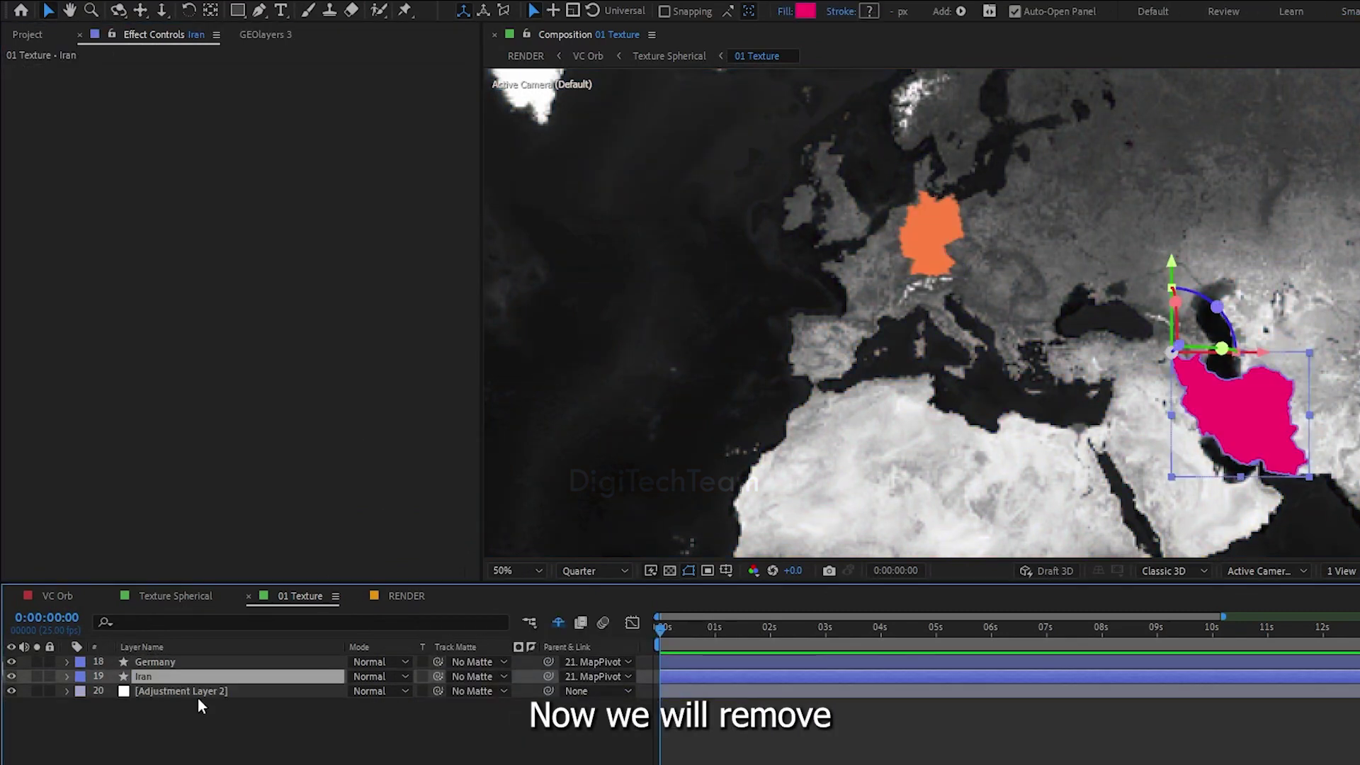
Delete the Iran and Germany shape layers from the 01 Texture composition
{"action": "key", "text": "Delete"}
{"action": "left_click", "coordinate": [161, 665]}
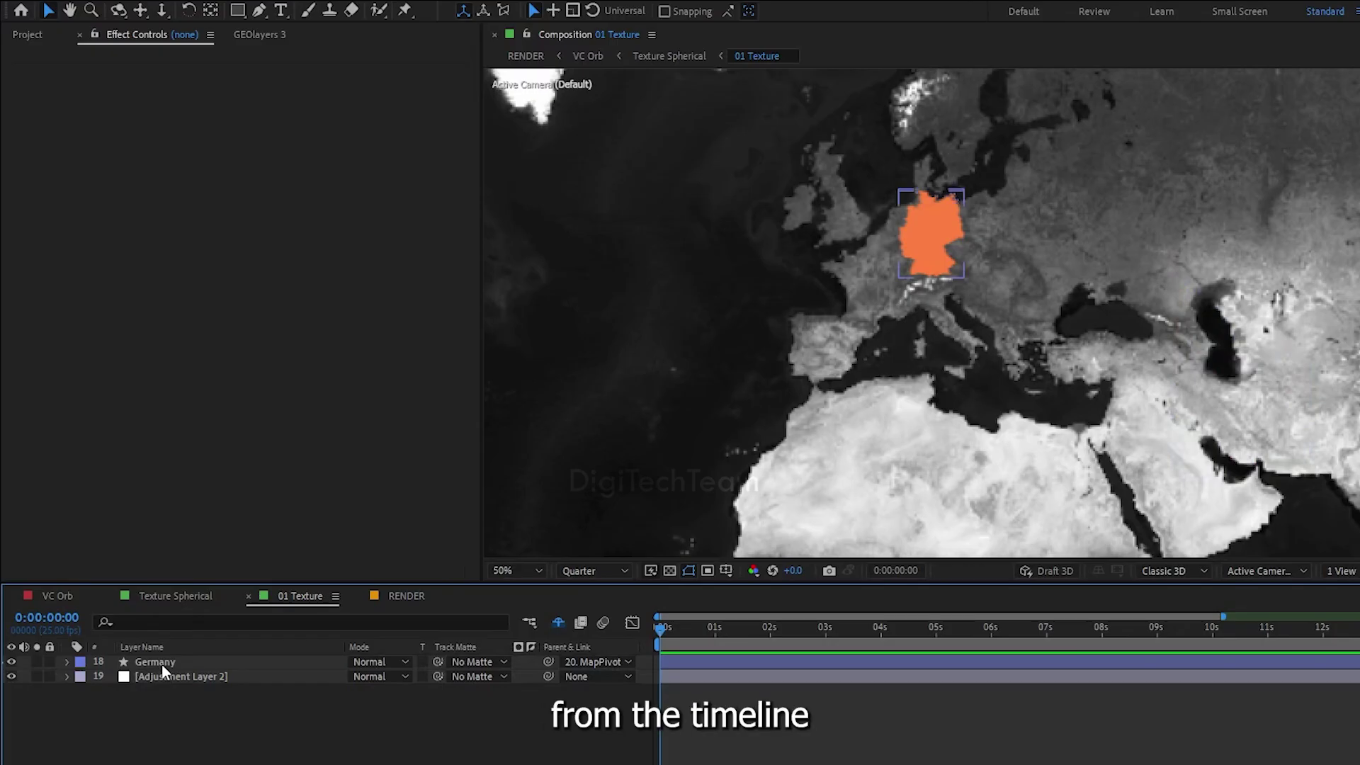
{"action": "key", "text": "Delete"}
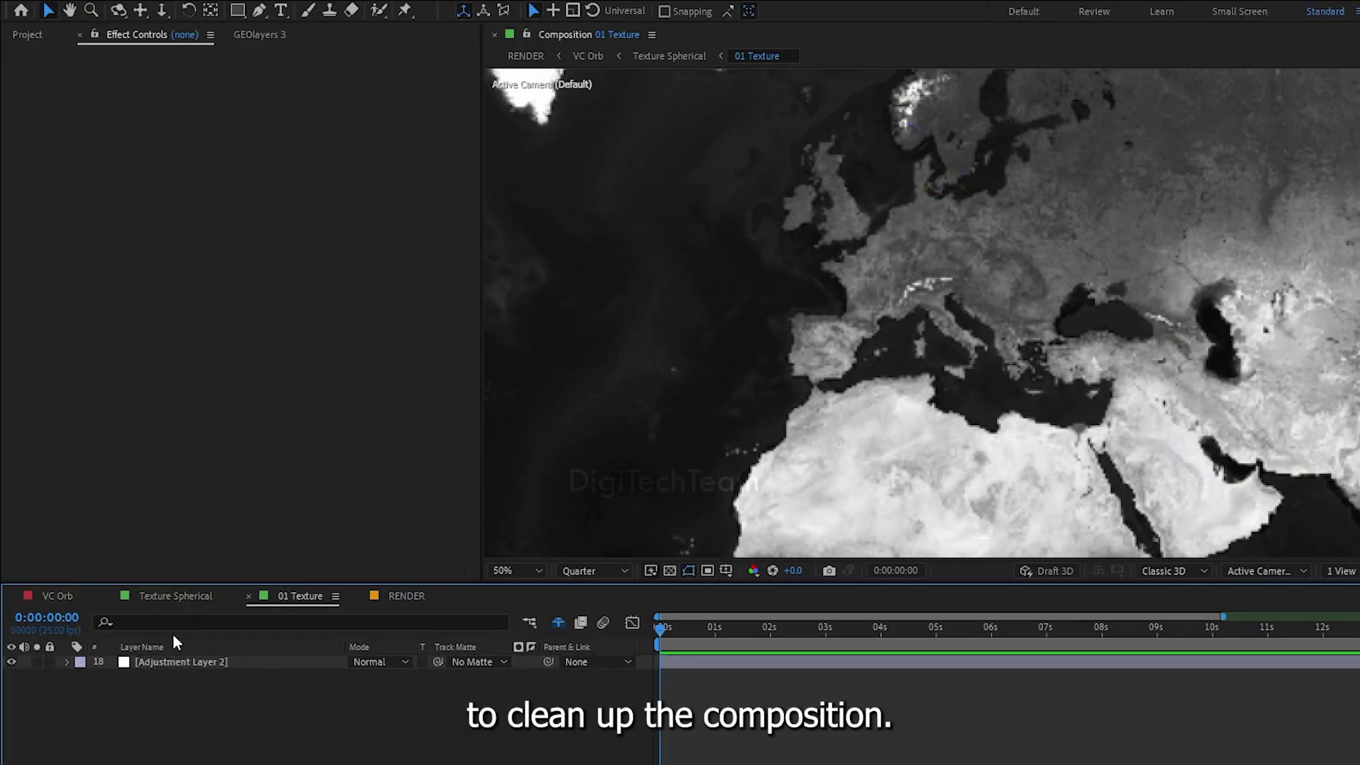
Unlock the 01 Texture layer in the Texture Spherical composition and switch the active GEOlayers mapcomp from 00 Control to 01 Texture
{"action": "left_click", "coordinate": [167, 598]}
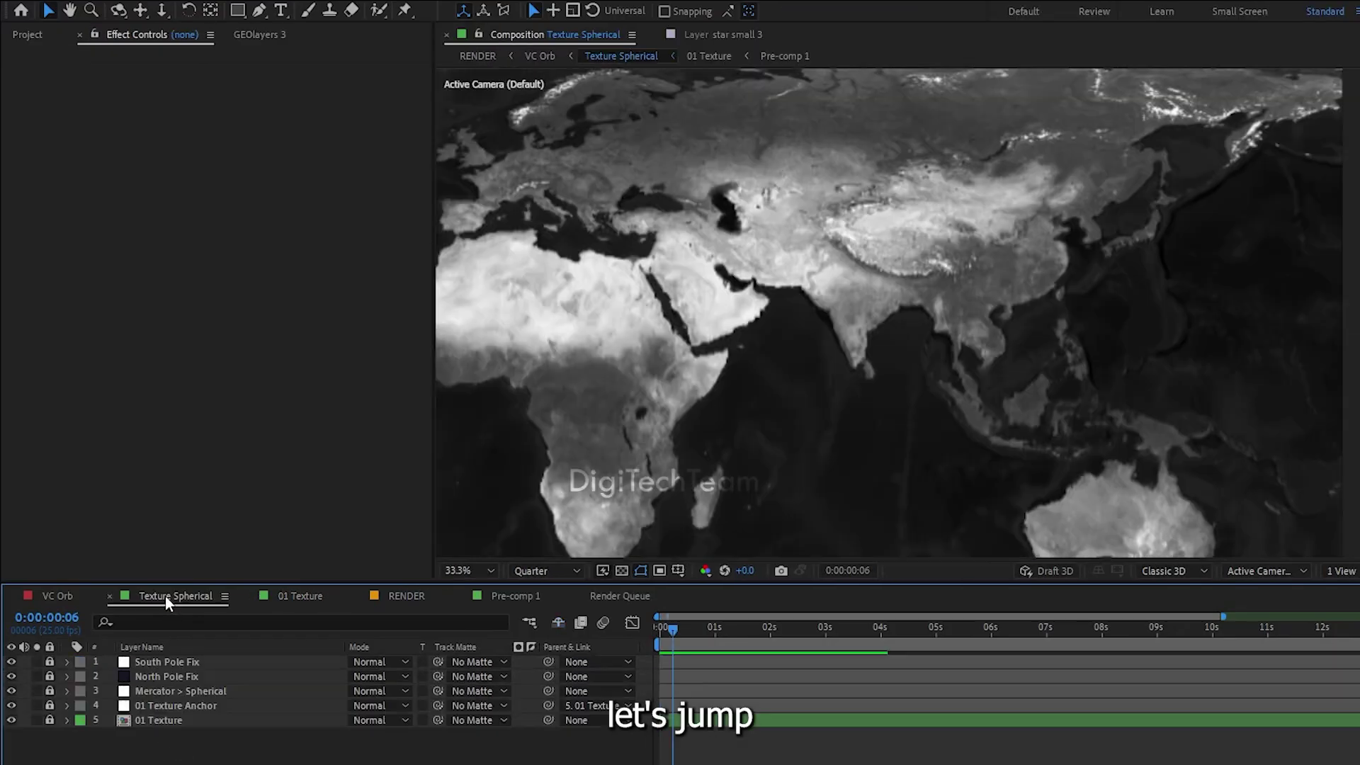
{"action": "left_click", "coordinate": [49, 720]}
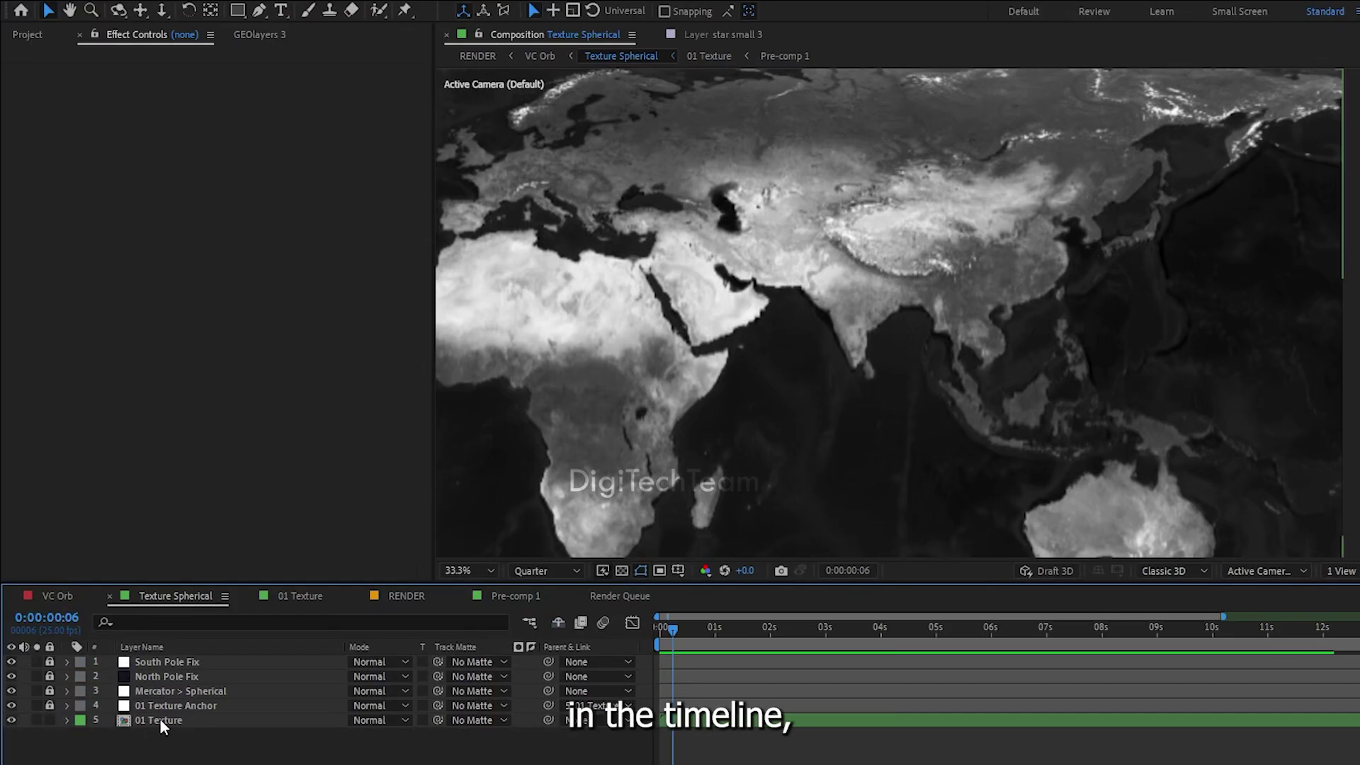
{"action": "left_click", "coordinate": [266, 37]}
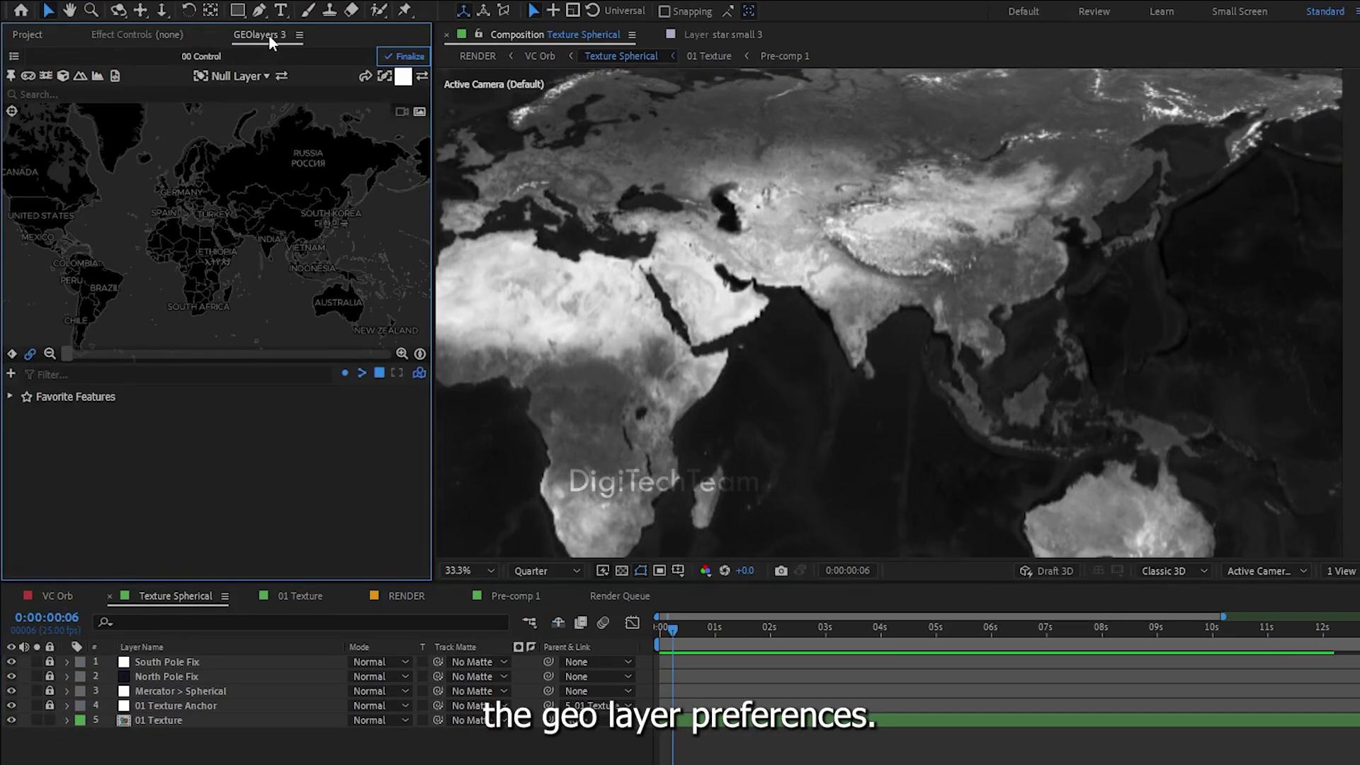
{"action": "left_click", "coordinate": [14, 56]}
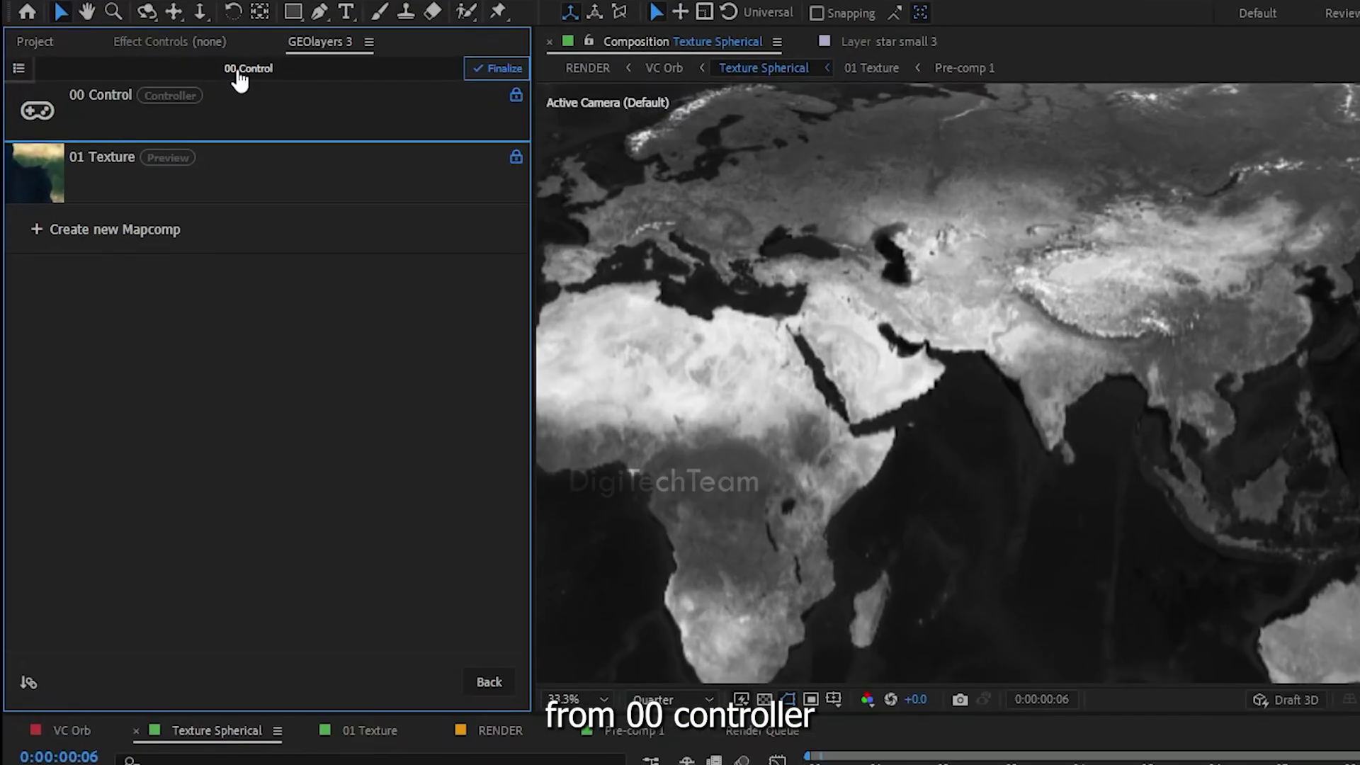
{"action": "left_click", "coordinate": [101, 169]}
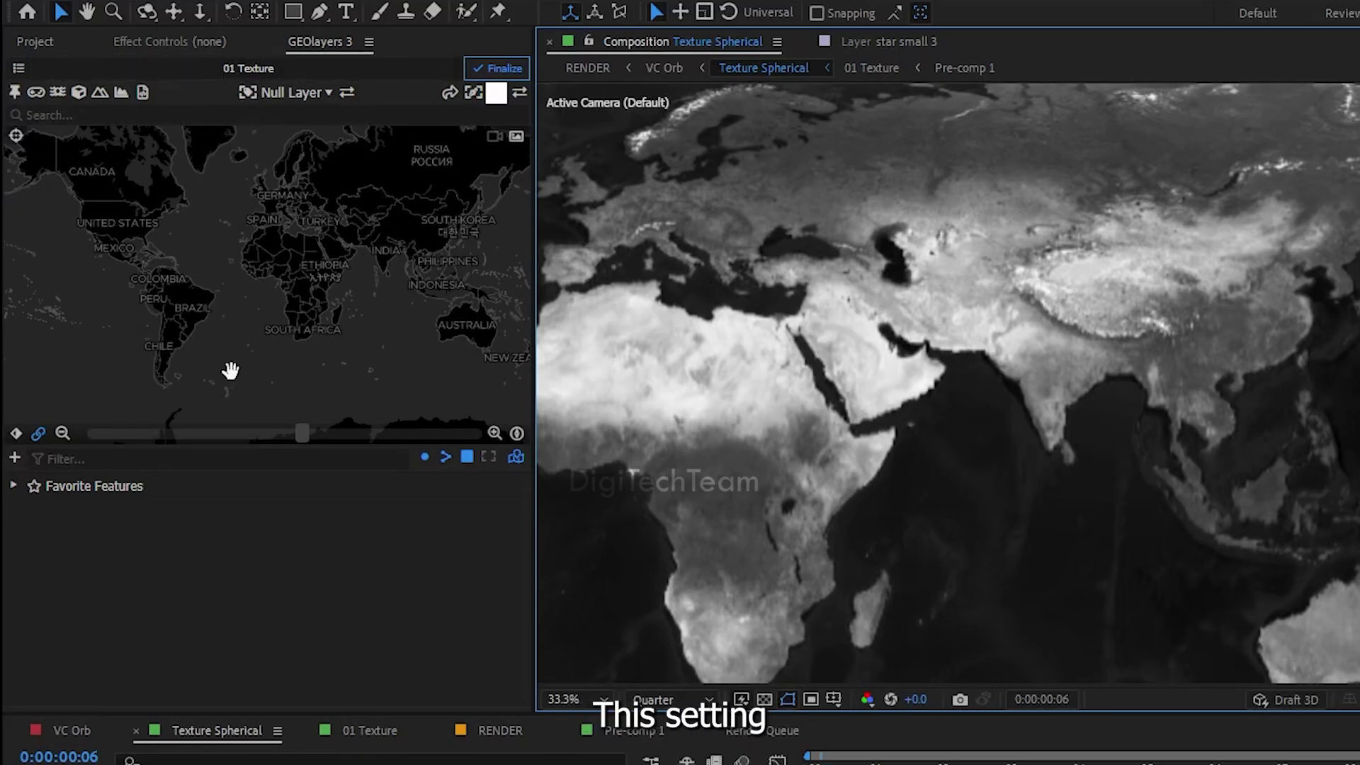
Open the 01 Texture composition and make sure Inside Mapcomp is enabled in the GEOlayers style options
{"action": "left_click", "coordinate": [361, 736]}
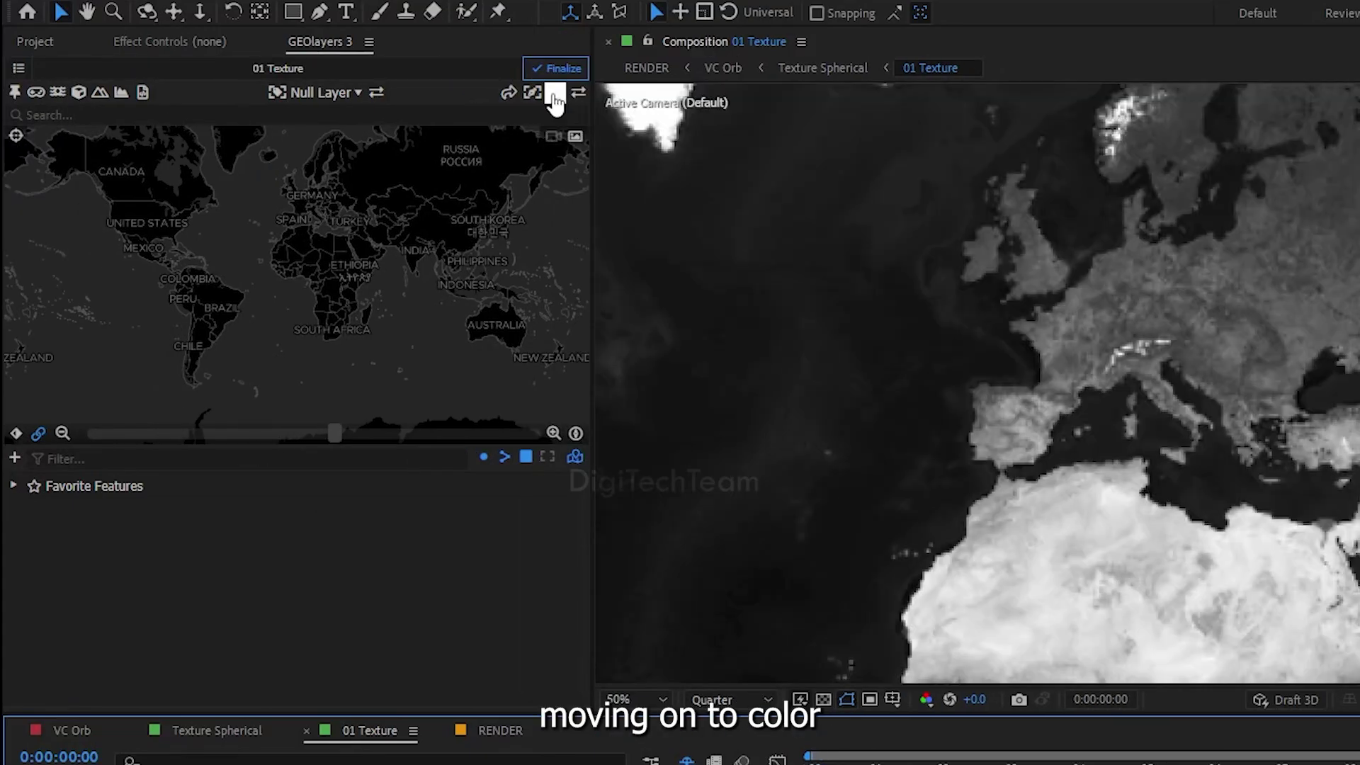
{"action": "left_click", "coordinate": [556, 93]}
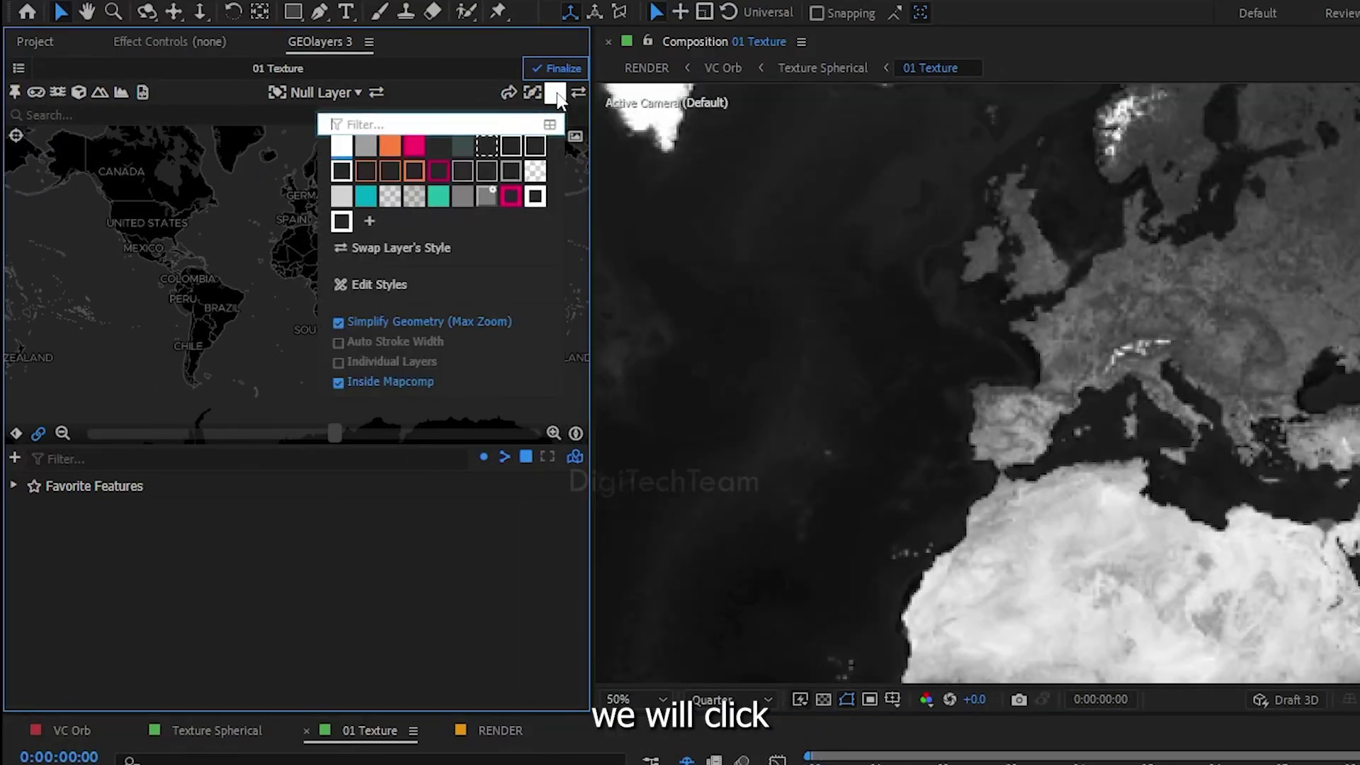
{"action": "left_click", "coordinate": [343, 382]}
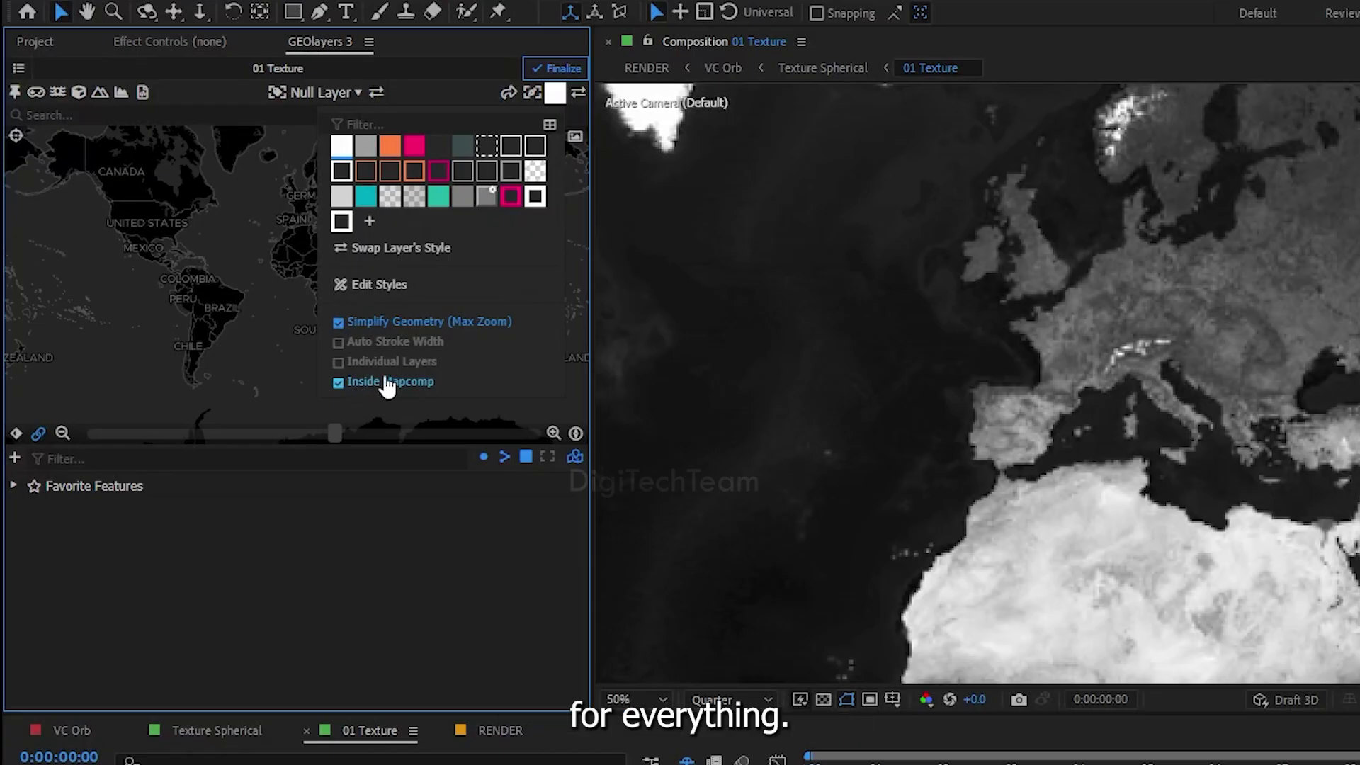
{"action": "left_click", "coordinate": [324, 489]}
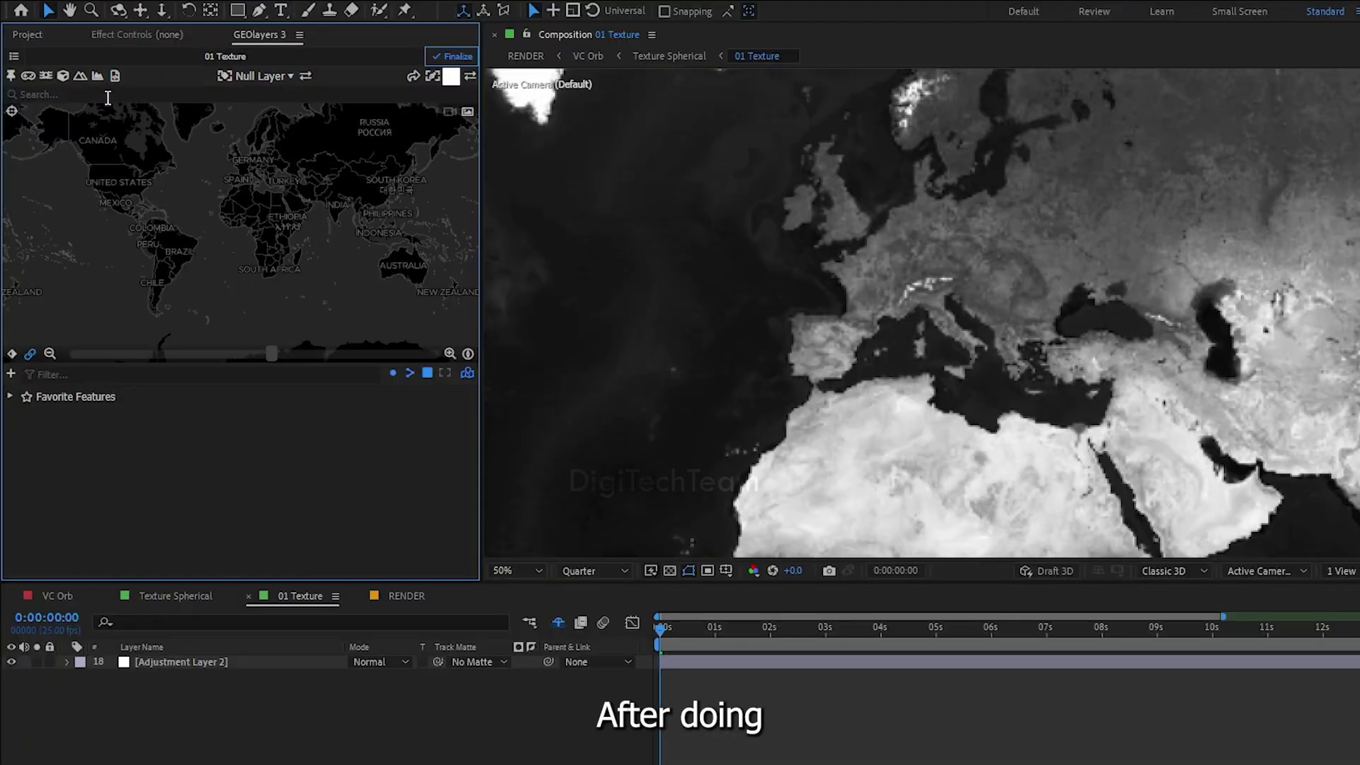
Search GEOlayers for "iran" and add the country Iran to the browser list
{"action": "left_click", "coordinate": [124, 116]}
{"action": "type", "text": "iran"}
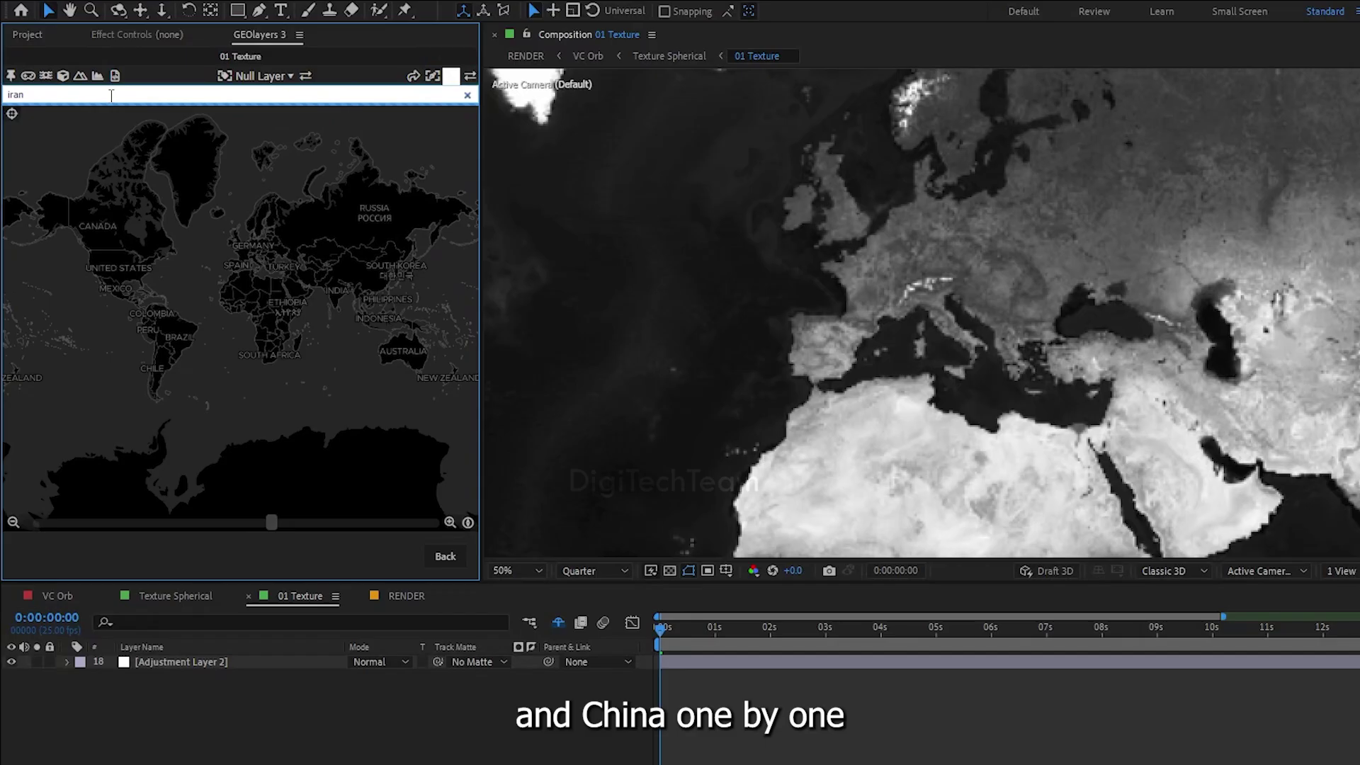
{"action": "left_click", "coordinate": [131, 140]}
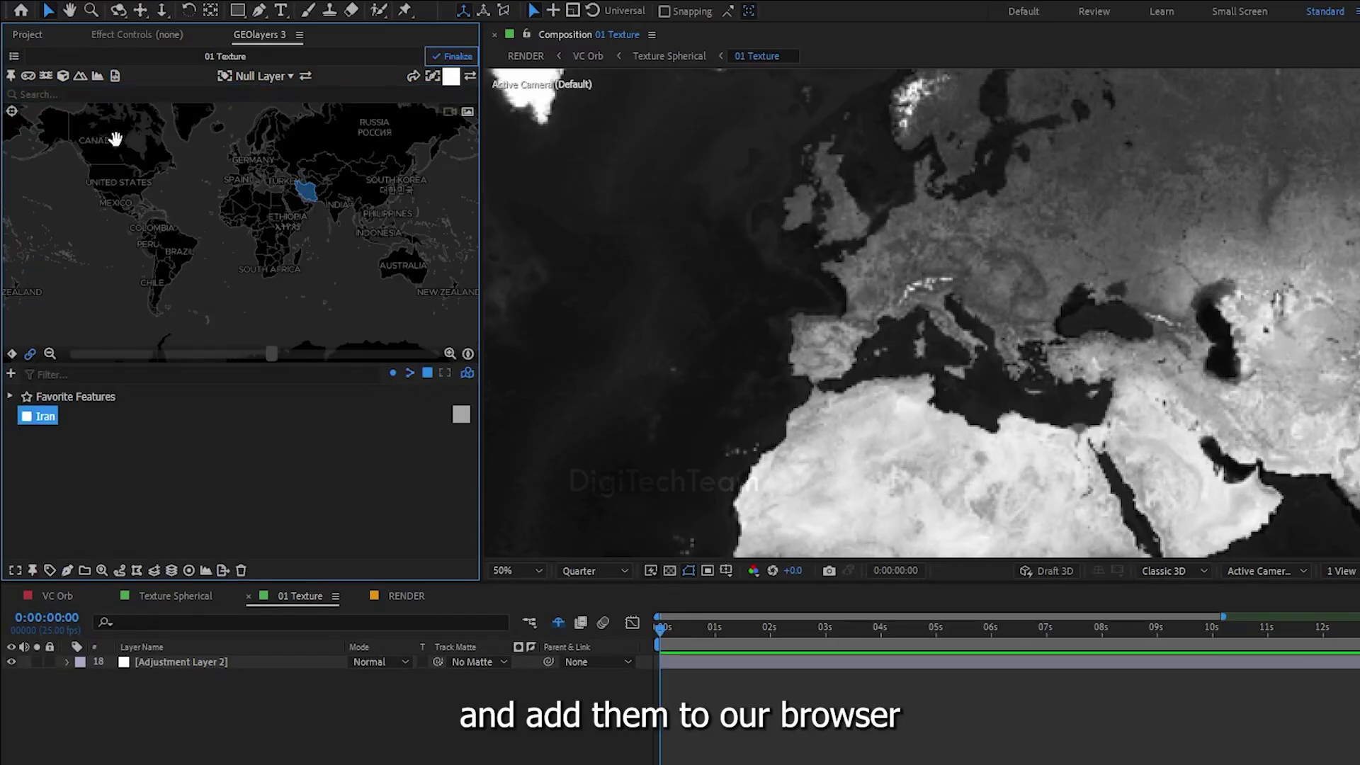
Search GEOlayers for "china" and add the country People's Republic of China to the browser list
{"action": "left_click", "coordinate": [74, 94]}
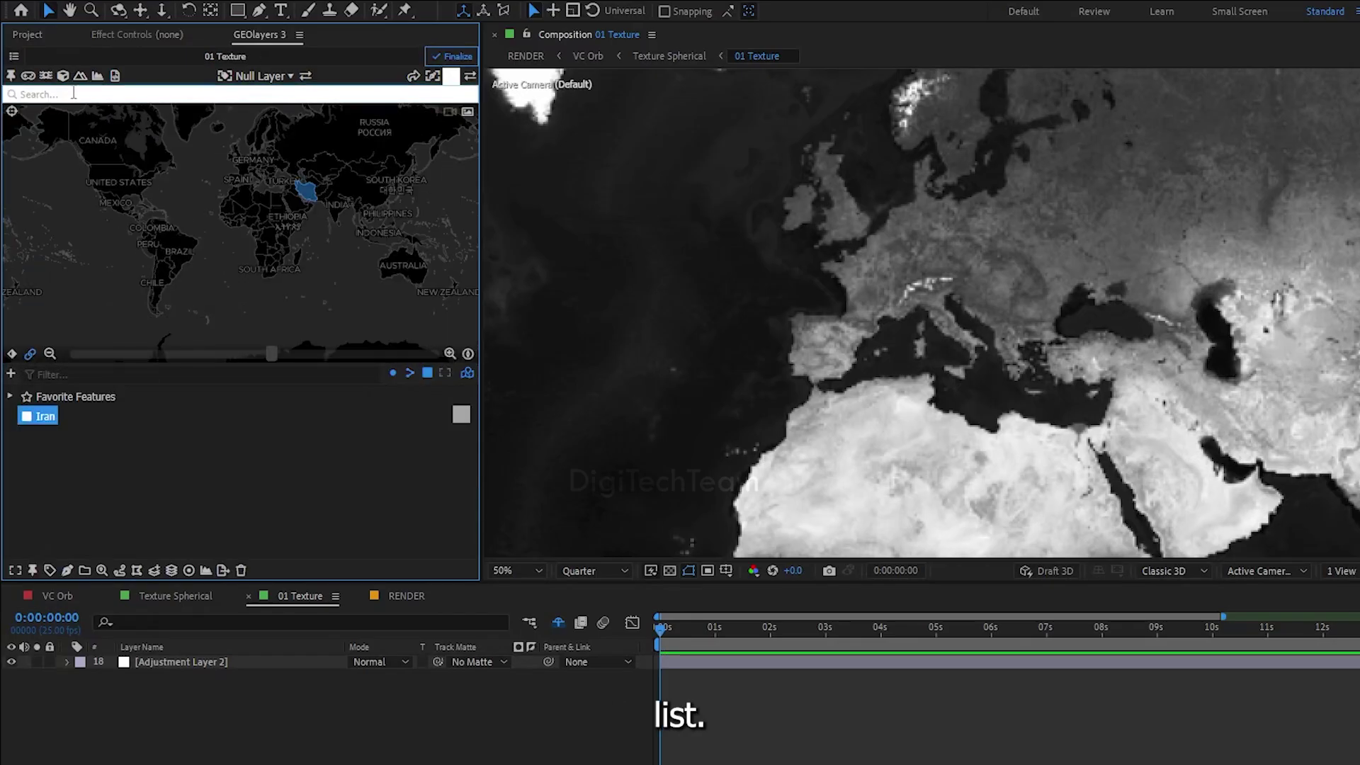
{"action": "type", "text": "china"}
{"action": "key", "text": "Return"}
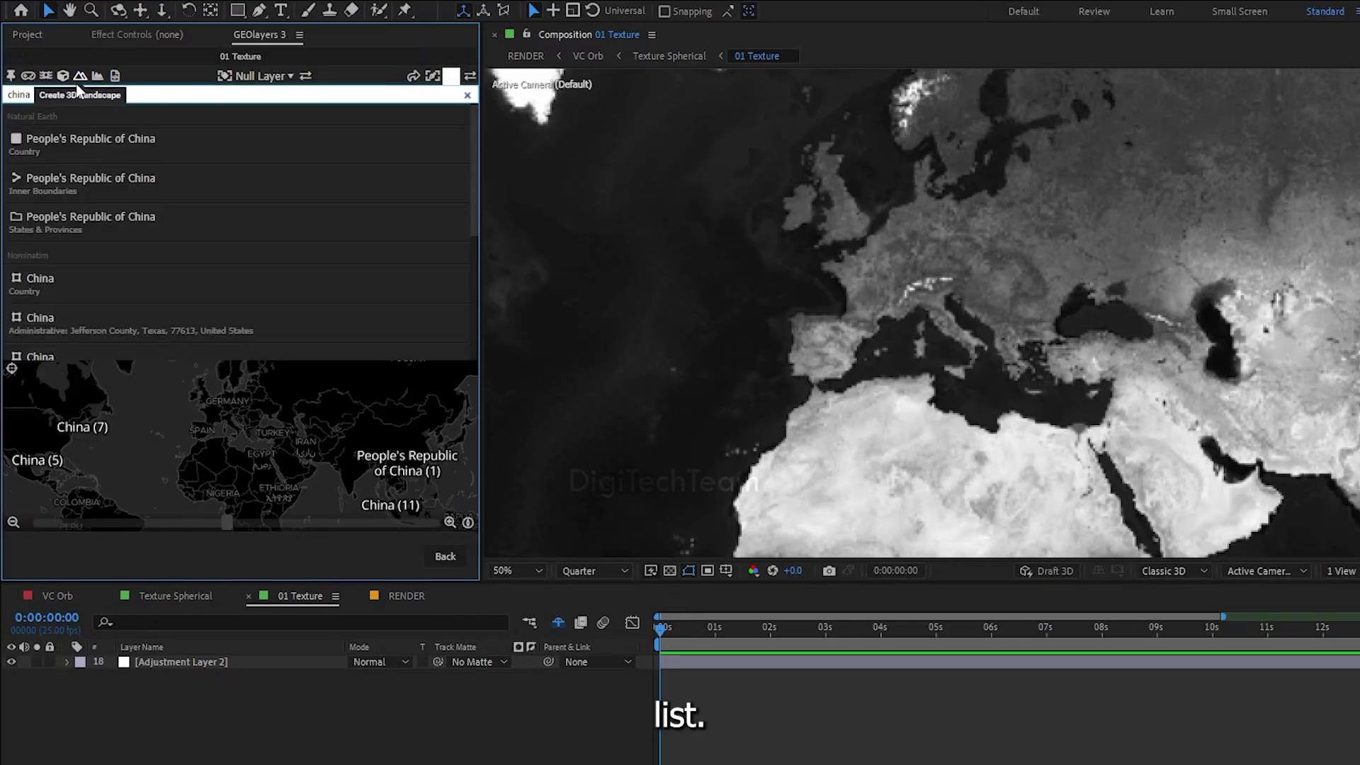
{"action": "left_click", "coordinate": [224, 142]}
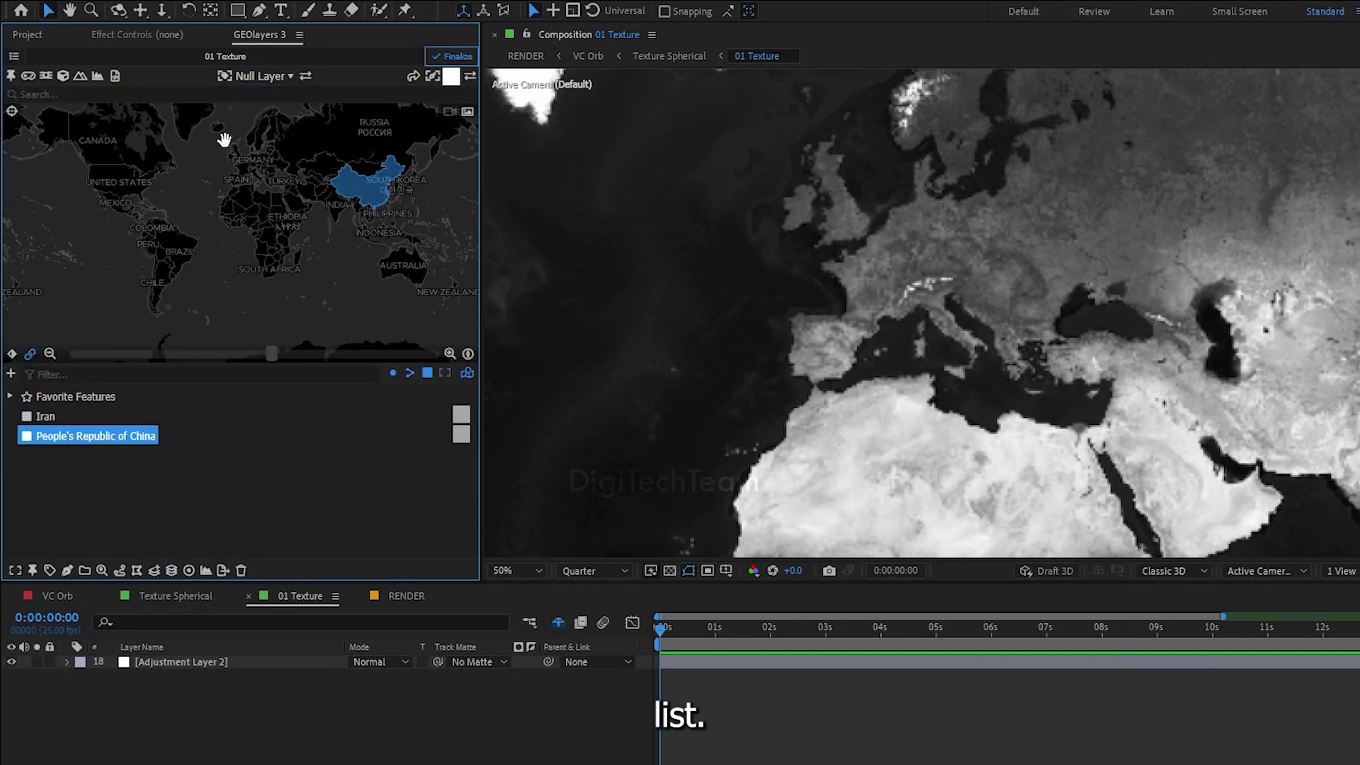
Draw Iran from the browser list as a feature in the 01 Texture composition
{"action": "left_click", "coordinate": [223, 419]}
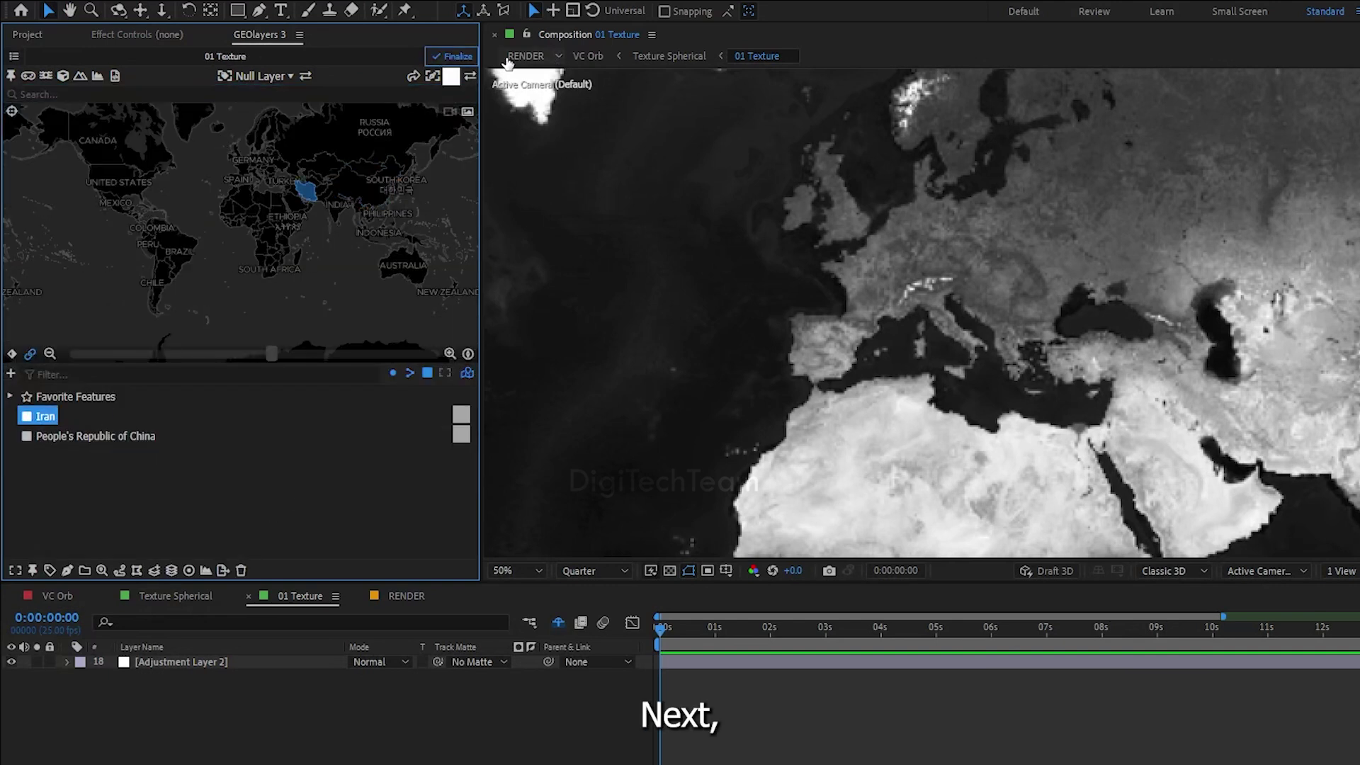
{"action": "left_click", "coordinate": [69, 567]}
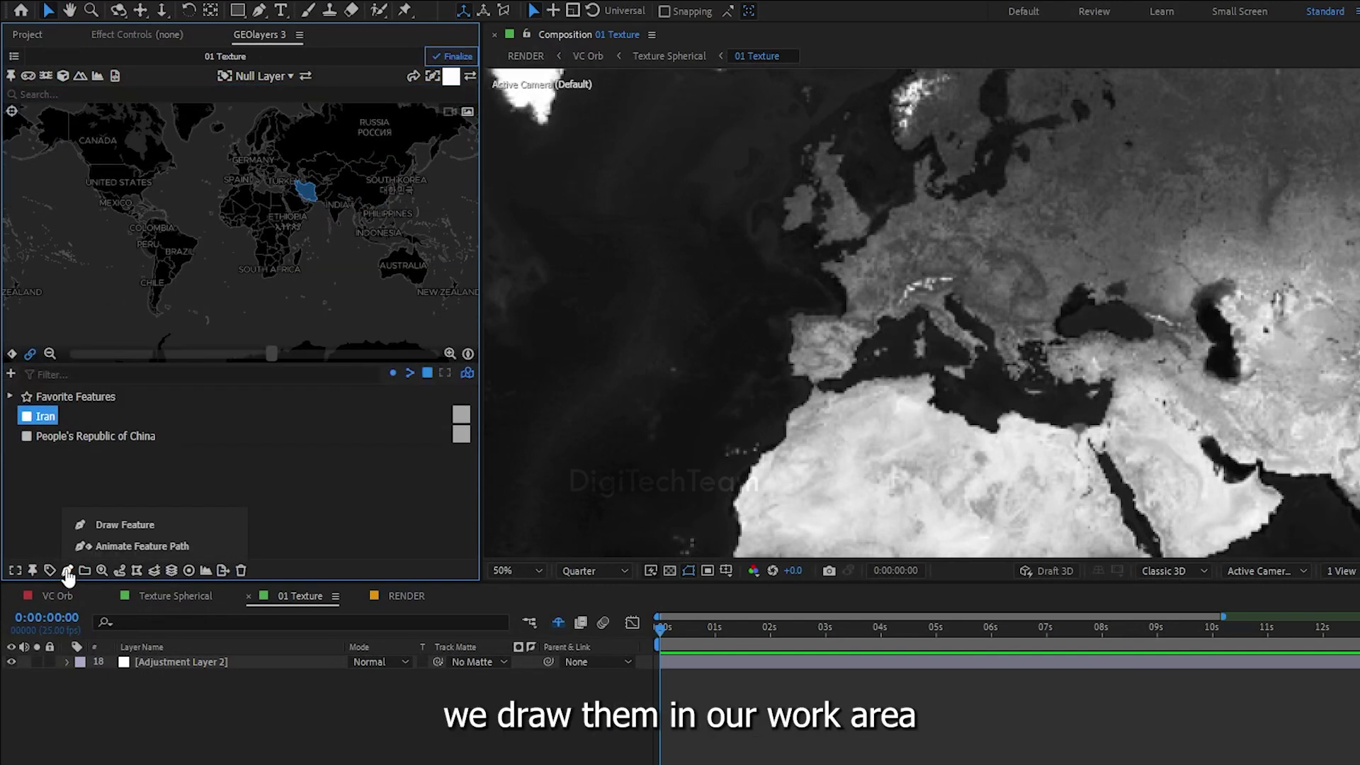
{"action": "left_click", "coordinate": [116, 531]}
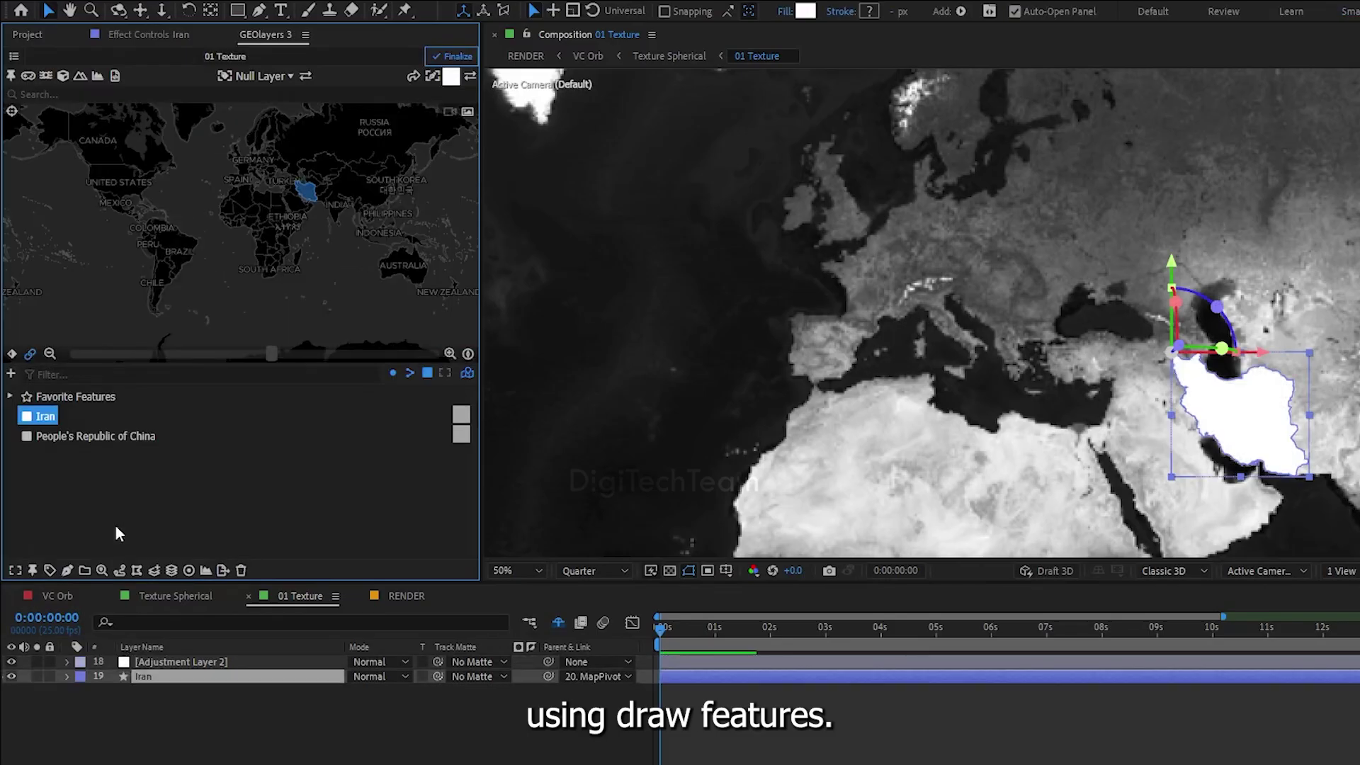
Set the fill color of the Iran shape layer to blue
{"action": "left_click", "coordinate": [806, 10]}
{"action": "left_click", "coordinate": [858, 384]}
{"action": "left_click", "coordinate": [814, 373]}
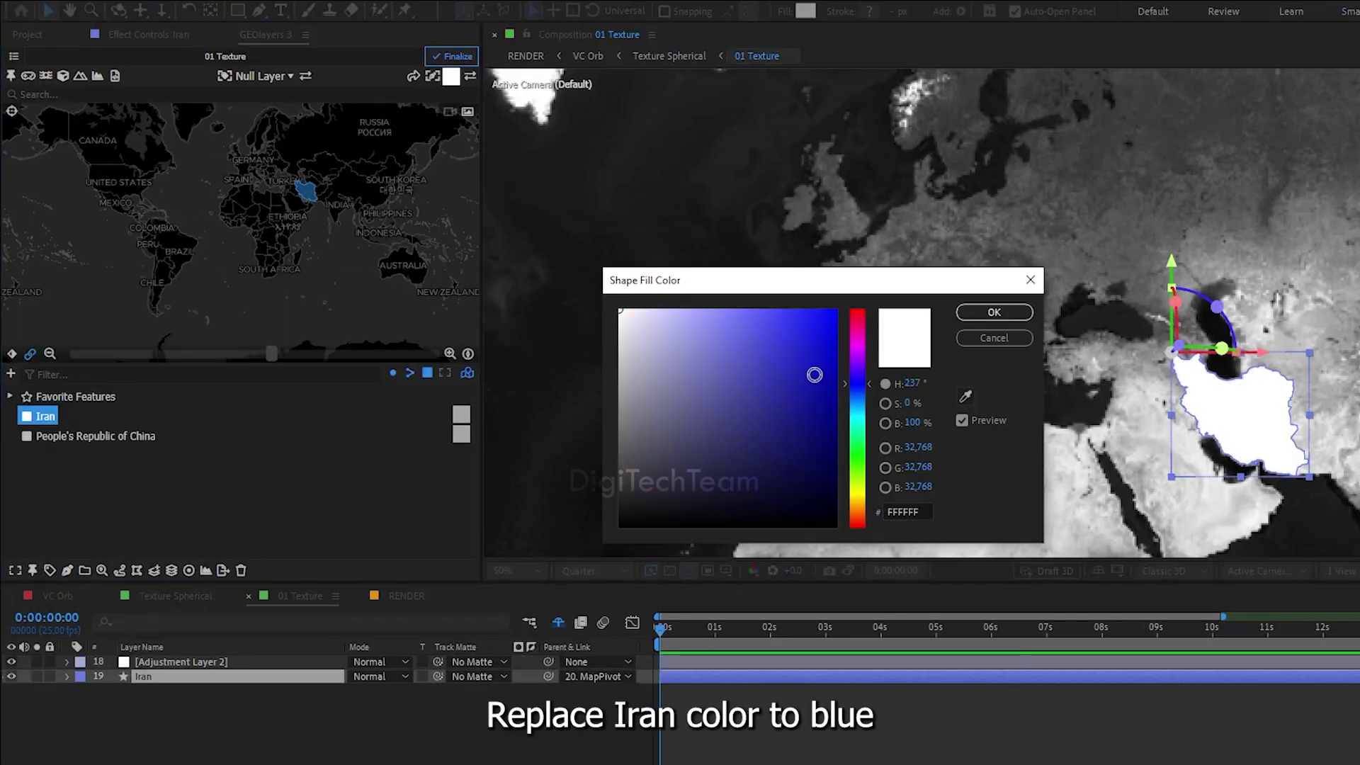
{"action": "left_click", "coordinate": [820, 319]}
{"action": "left_click", "coordinate": [825, 334]}
{"action": "left_click", "coordinate": [994, 312]}
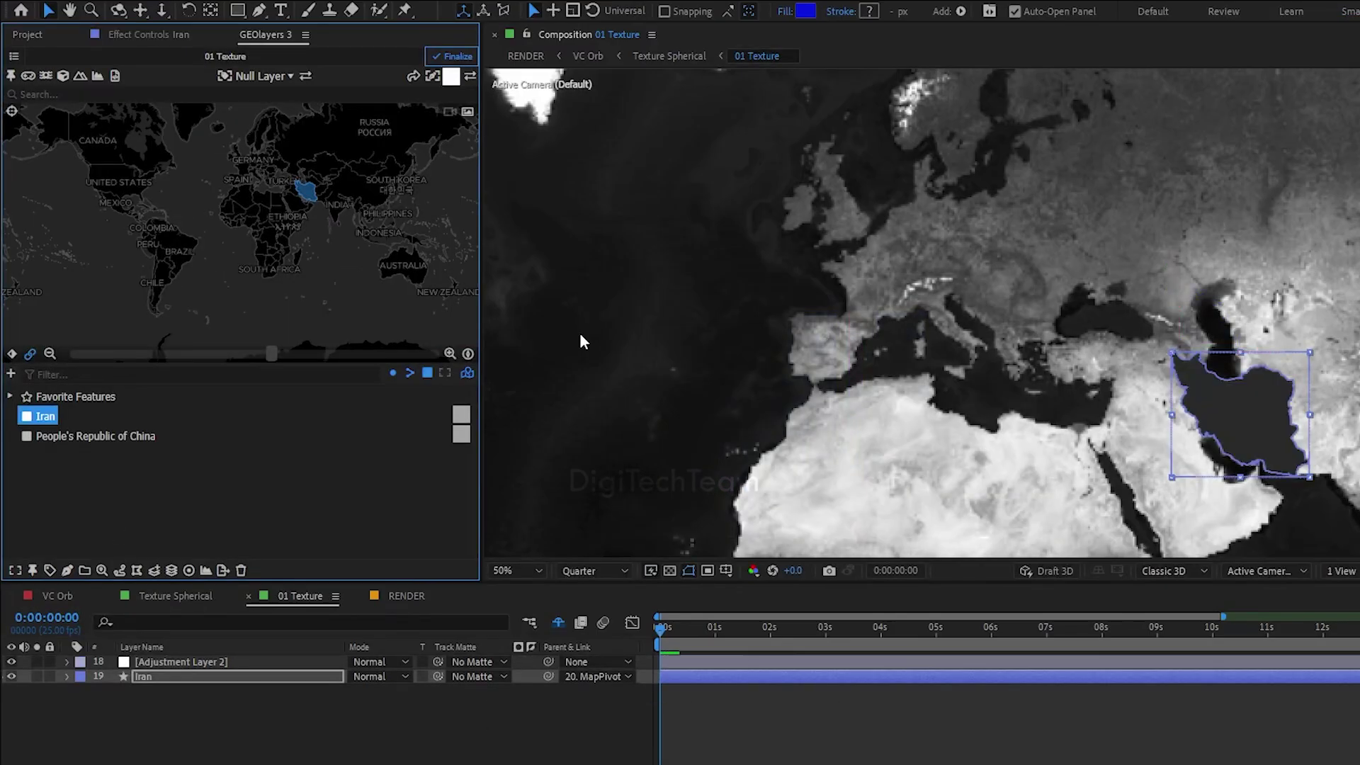
Draw People's Republic of China from the browser list as a feature in the 01 Texture composition
{"action": "left_click", "coordinate": [56, 436]}
{"action": "left_click", "coordinate": [67, 570]}
{"action": "left_click", "coordinate": [106, 525]}
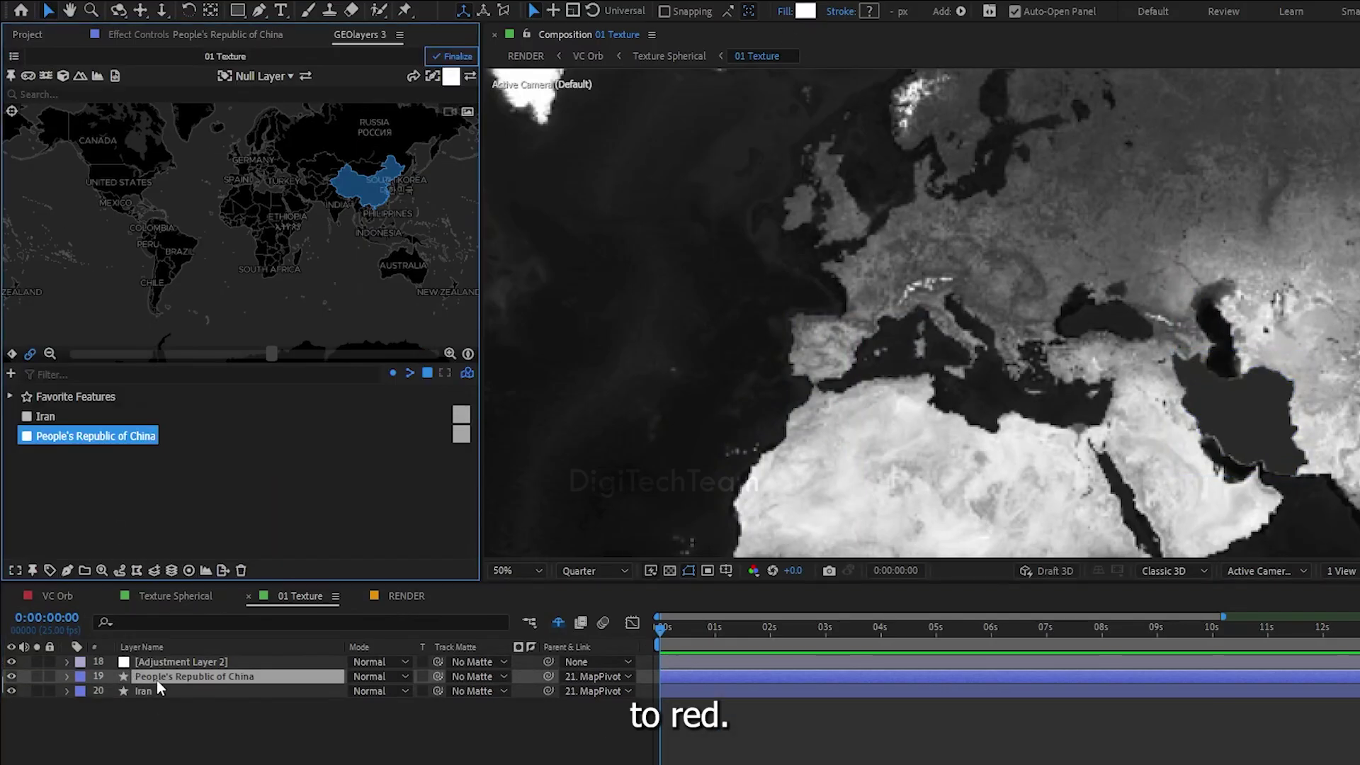
Set the China shape's fill color to red and move Adjustment Layer 2 below both country layers
{"action": "left_click", "coordinate": [806, 11]}
{"action": "left_click", "coordinate": [859, 314]}
{"action": "left_click", "coordinate": [826, 316]}
{"action": "left_click", "coordinate": [990, 306]}
{"action": "left_click_drag", "start_coordinate": [153, 661], "coordinate": [153, 695]}
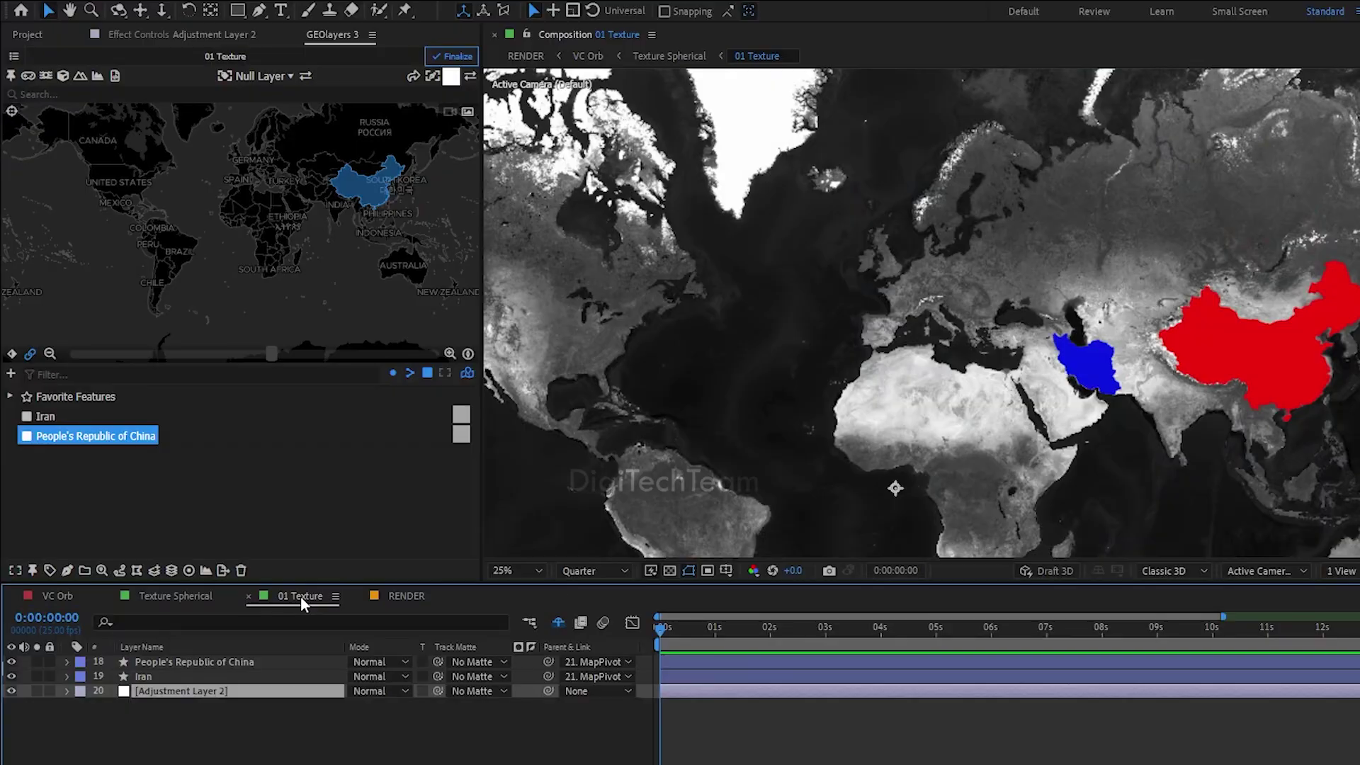
Apply the Gradient Ramp effect to the Iran layer
{"action": "left_click", "coordinate": [146, 677]}
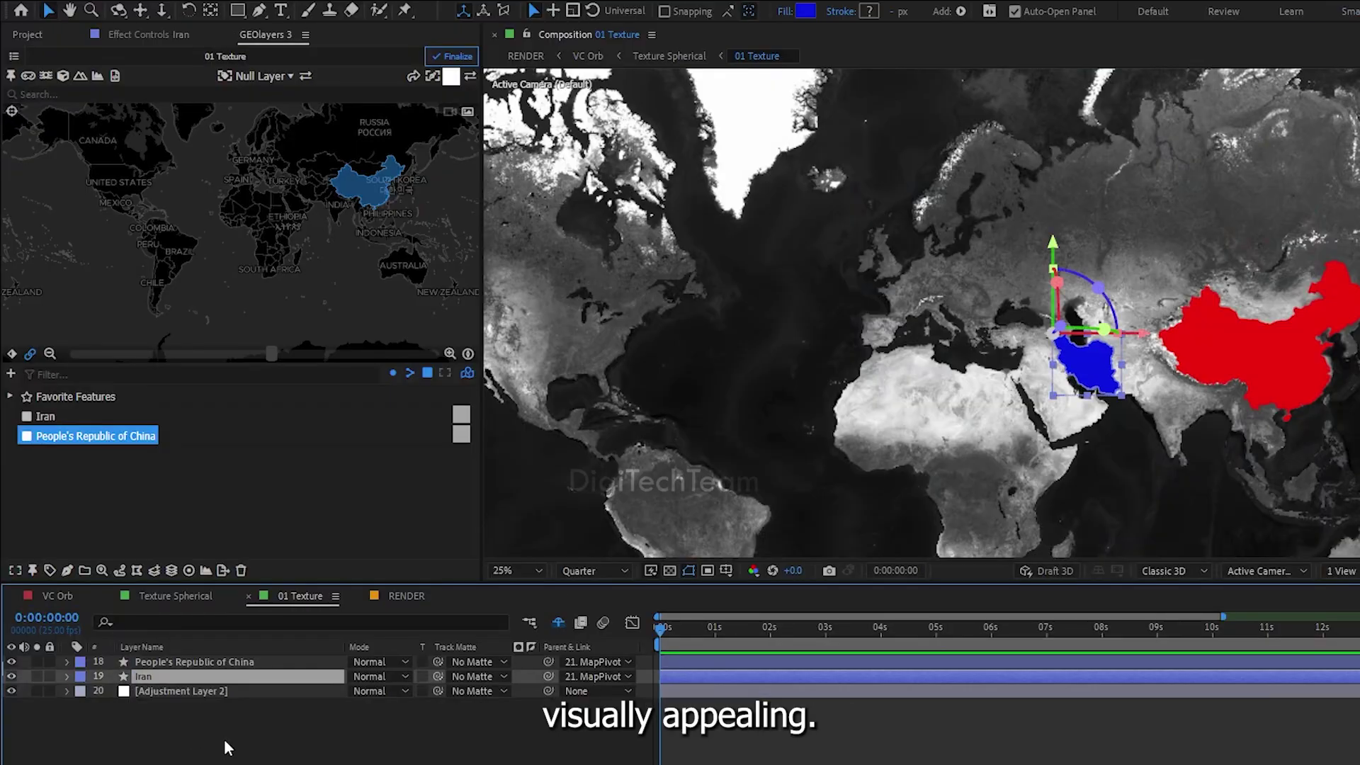
{"action": "key", "text": "ctrl+space"}
{"action": "type", "text": "gra"}
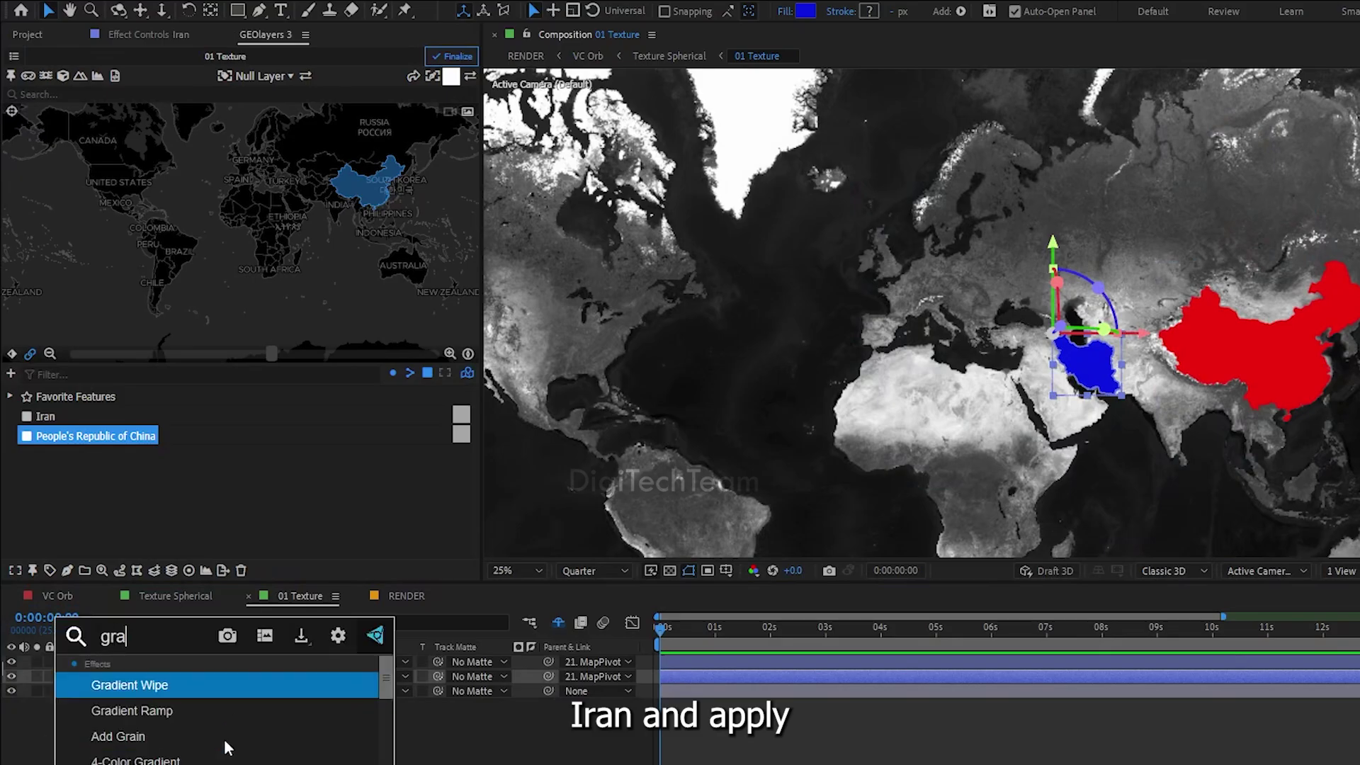
{"action": "left_click", "coordinate": [129, 711]}
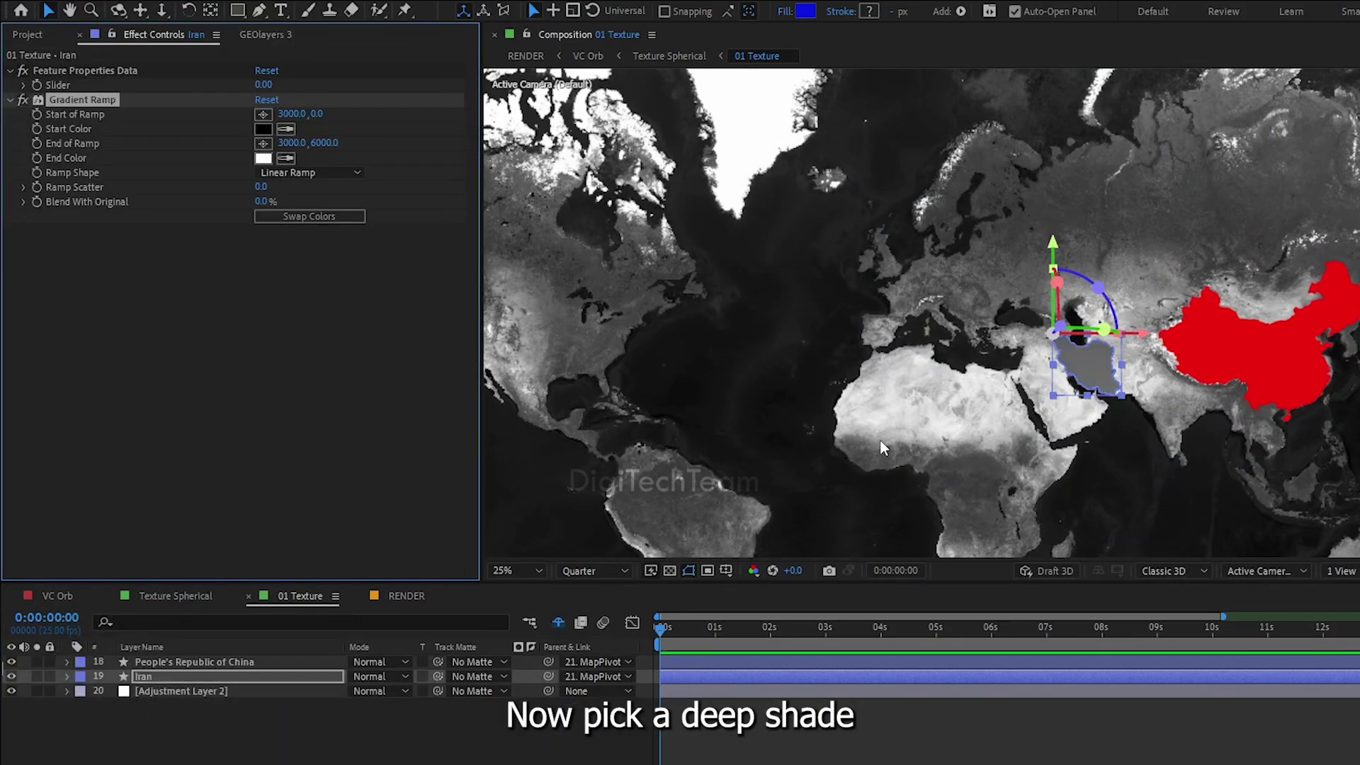
Set Iran's Gradient Ramp start color to deep blue and its end color to light blue
{"action": "left_click", "coordinate": [263, 129]}
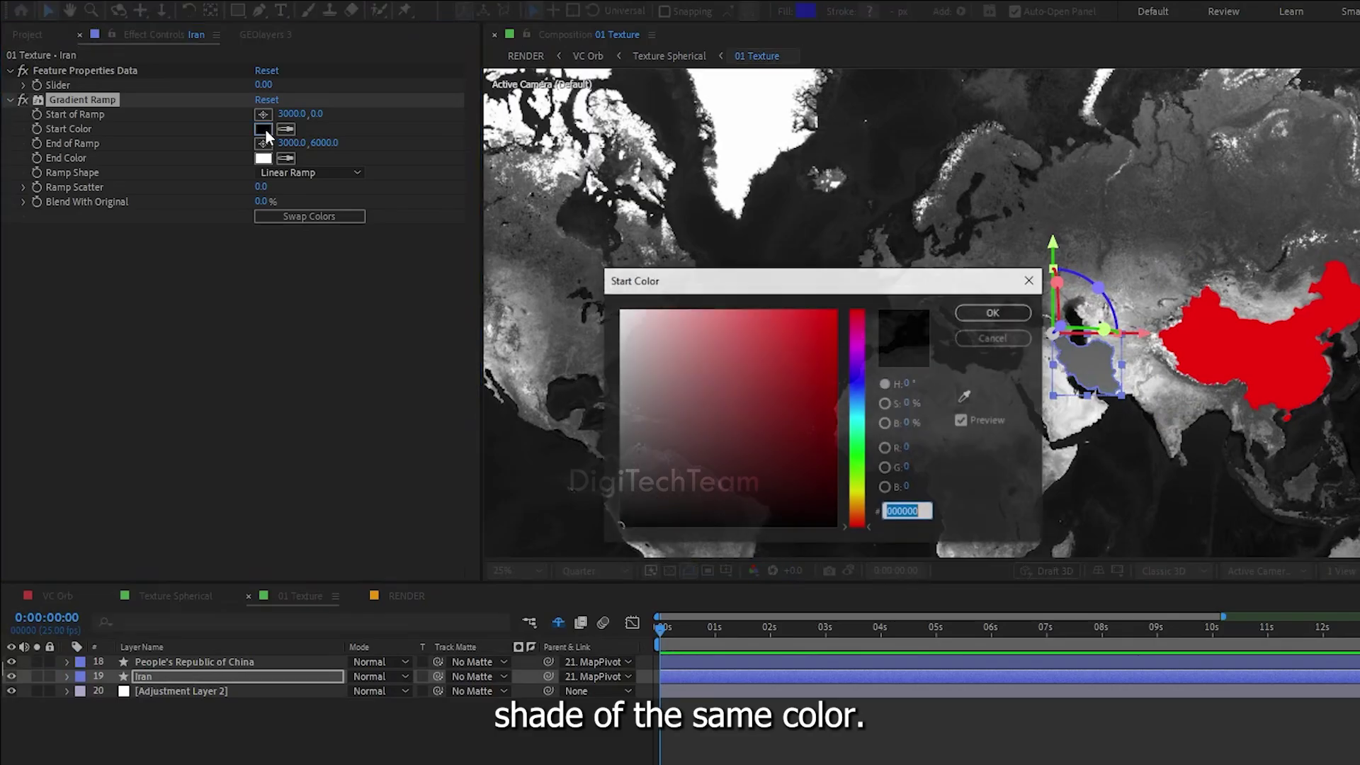
{"action": "left_click", "coordinate": [859, 386]}
{"action": "mouse_move", "coordinate": [838, 359]}
{"action": "left_mouse_down"}
{"action": "mouse_move", "coordinate": [831, 319]}
{"action": "mouse_move", "coordinate": [829, 360]}
{"action": "left_mouse_up"}
{"action": "left_click", "coordinate": [994, 312]}
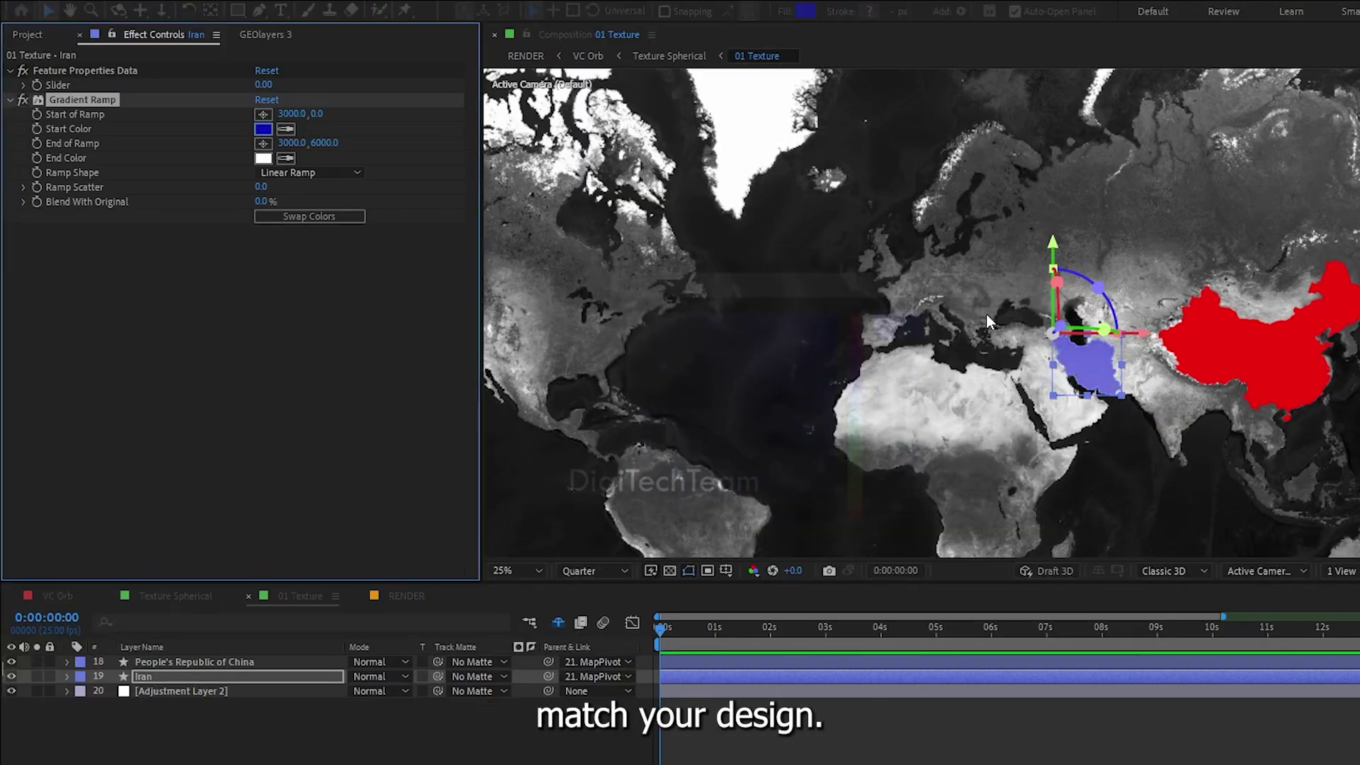
{"action": "left_click", "coordinate": [264, 158]}
{"action": "left_click", "coordinate": [859, 405]}
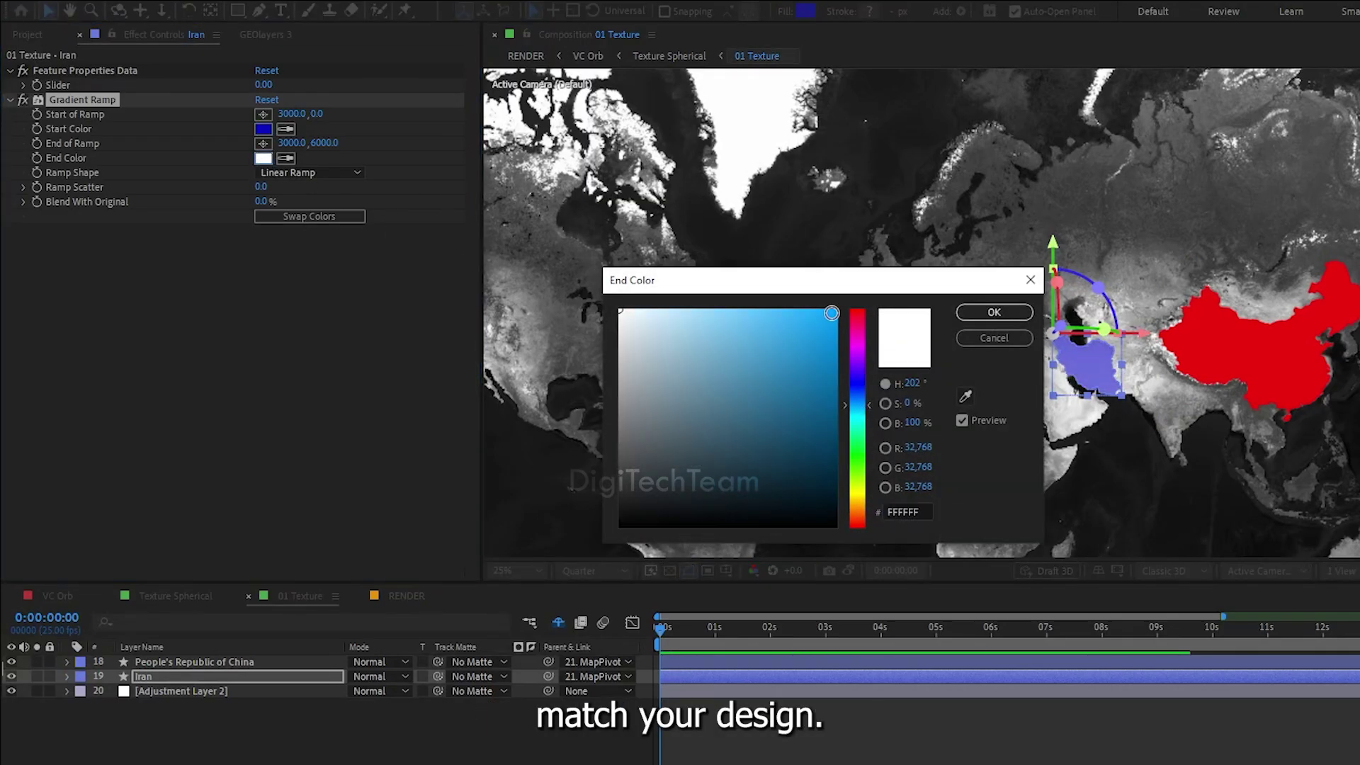
{"action": "left_click", "coordinate": [831, 312]}
{"action": "left_click", "coordinate": [977, 312]}
Move Iran's ramp start point to about 3616, 2248 and its end point to about 4160, 2640, on opposite sides of the country
{"action": "scroll", "coordinate": [1045, 405], "scroll_direction": "down", "scroll_amount": 1}
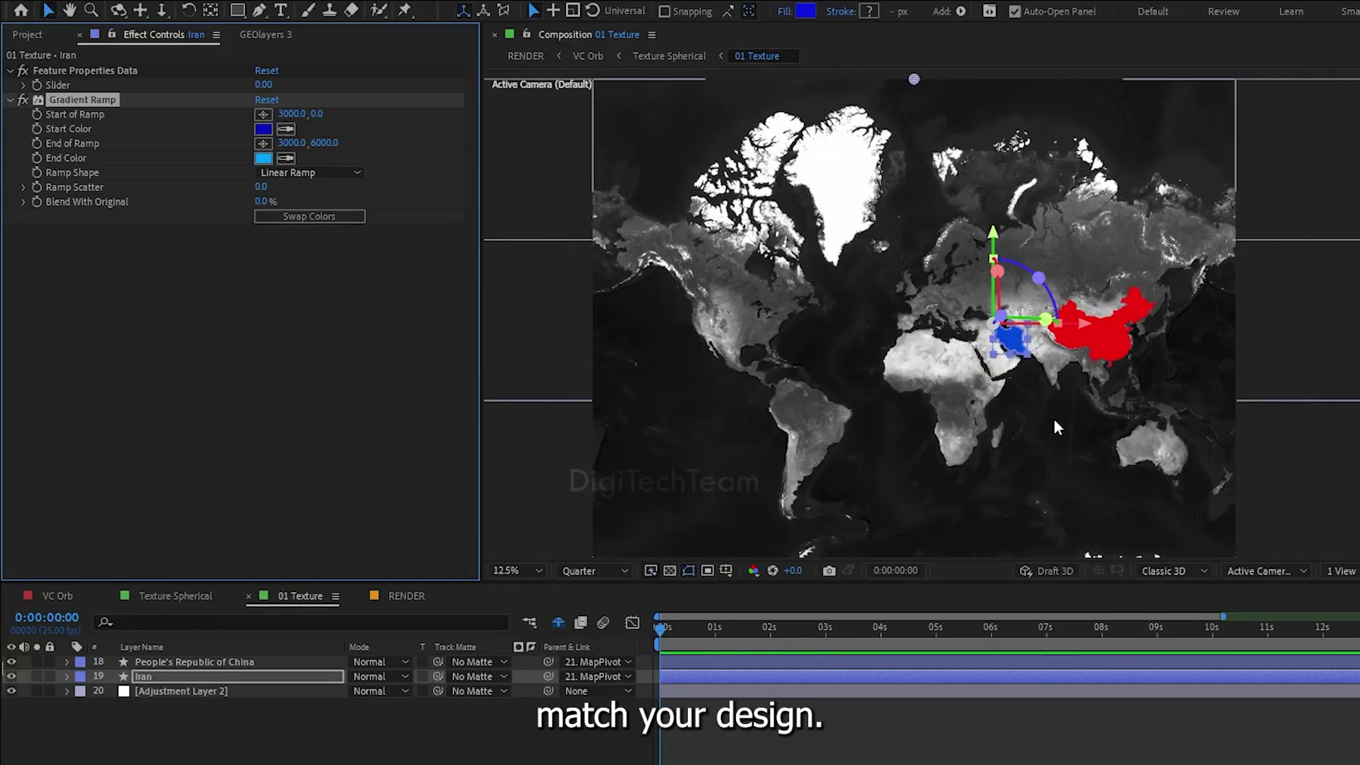
{"action": "left_click_drag", "start_coordinate": [914, 79], "coordinate": [916, 85]}
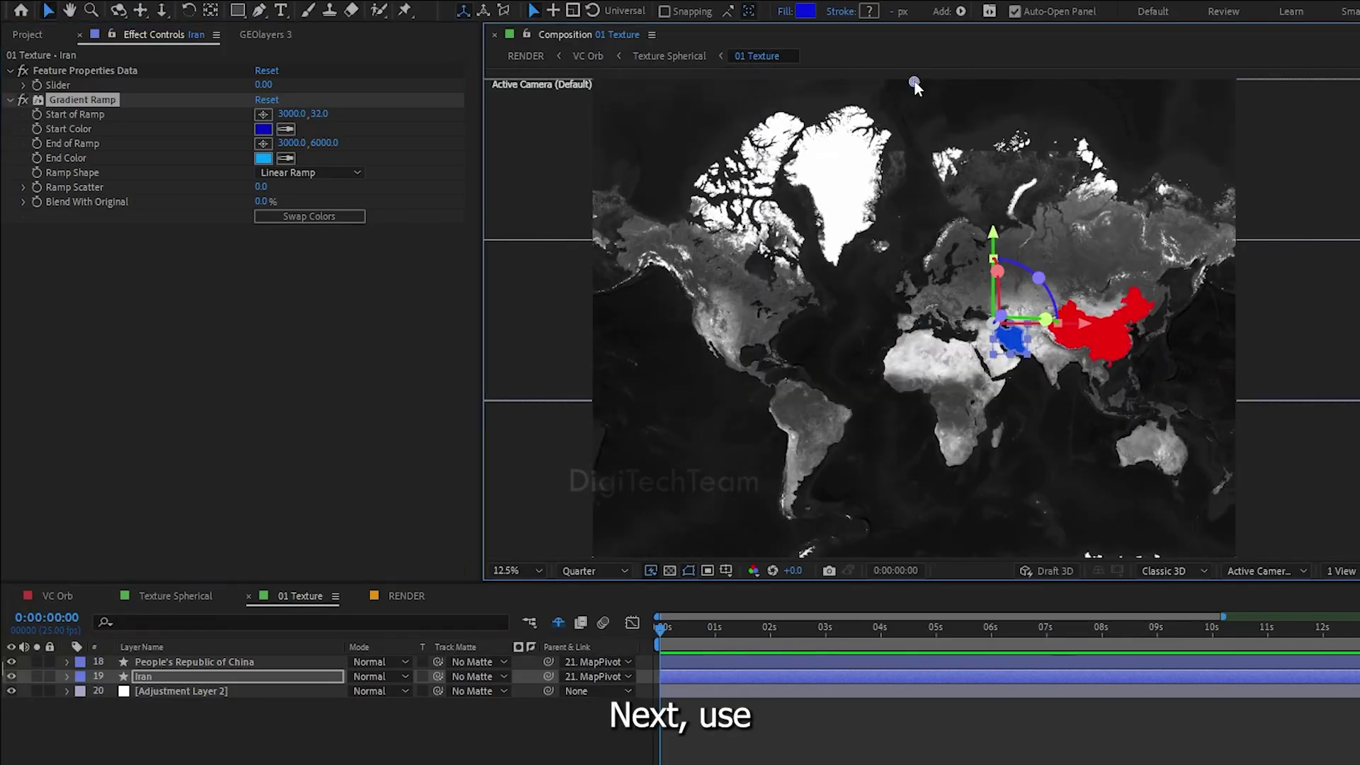
{"action": "left_click_drag", "start_coordinate": [944, 218], "coordinate": [988, 334]}
{"action": "left_click_drag", "start_coordinate": [1033, 457], "coordinate": [1038, 362]}
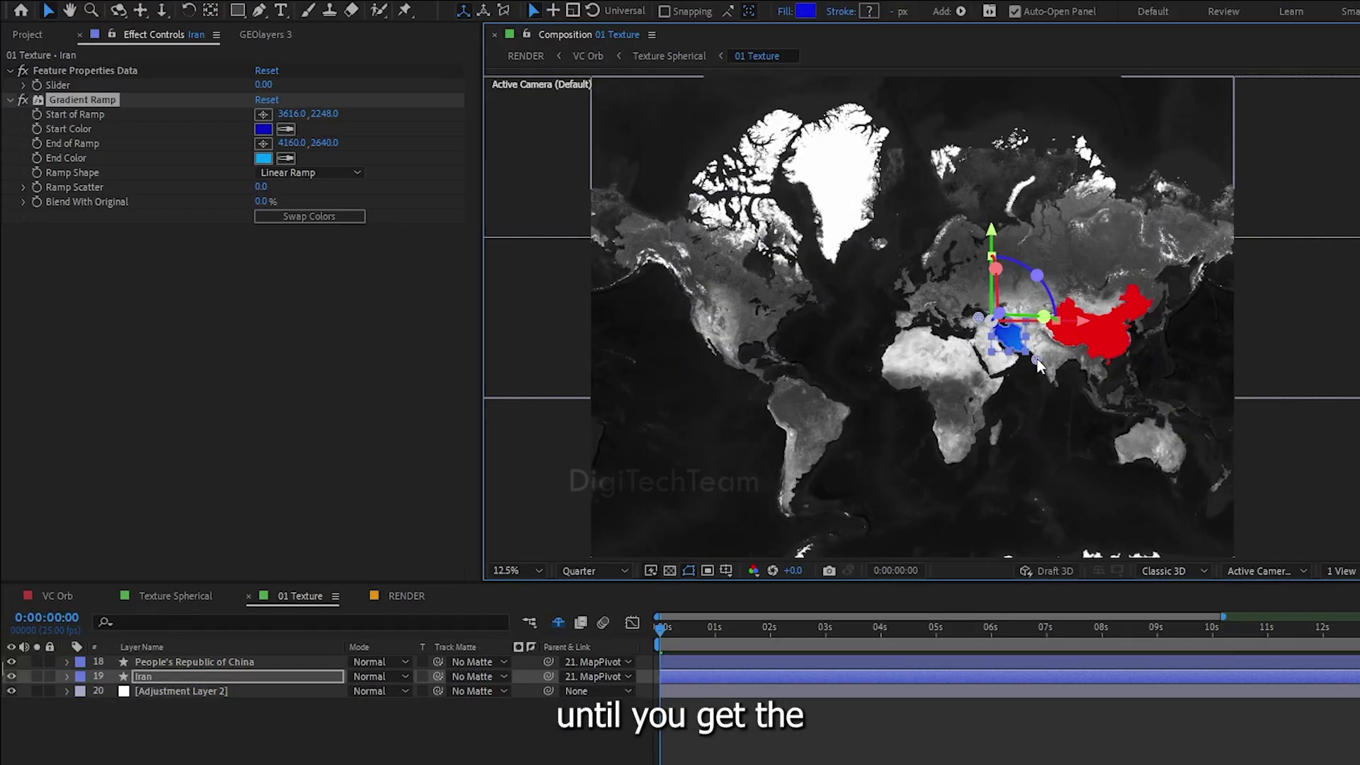
{"action": "key", "text": "period"}
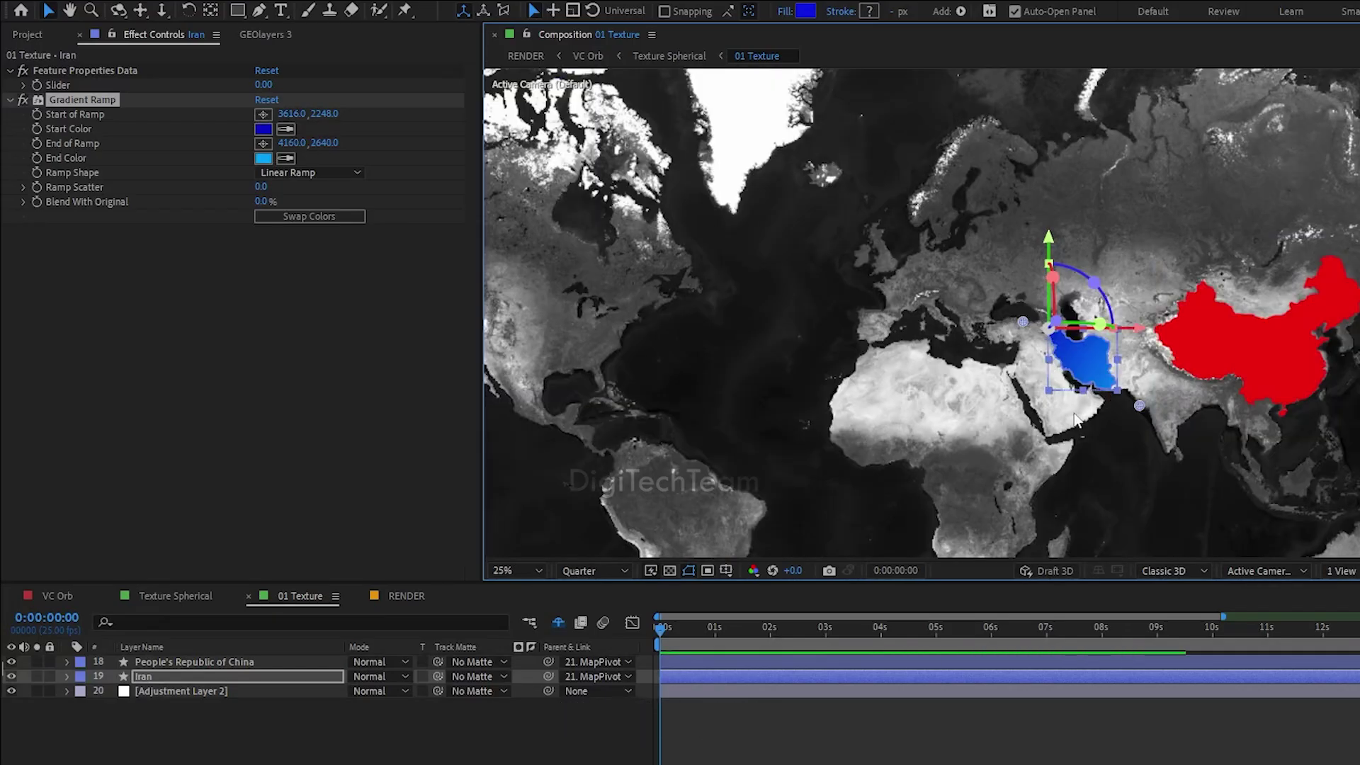
Tighten Iran's ramp to start at about 3732, 2328 and end at about 4054, 2572, and set the layer's blending mode to Multiply
{"action": "key", "text": "space"}
{"action": "left_click_drag", "start_coordinate": [990, 421], "coordinate": [856, 394]}
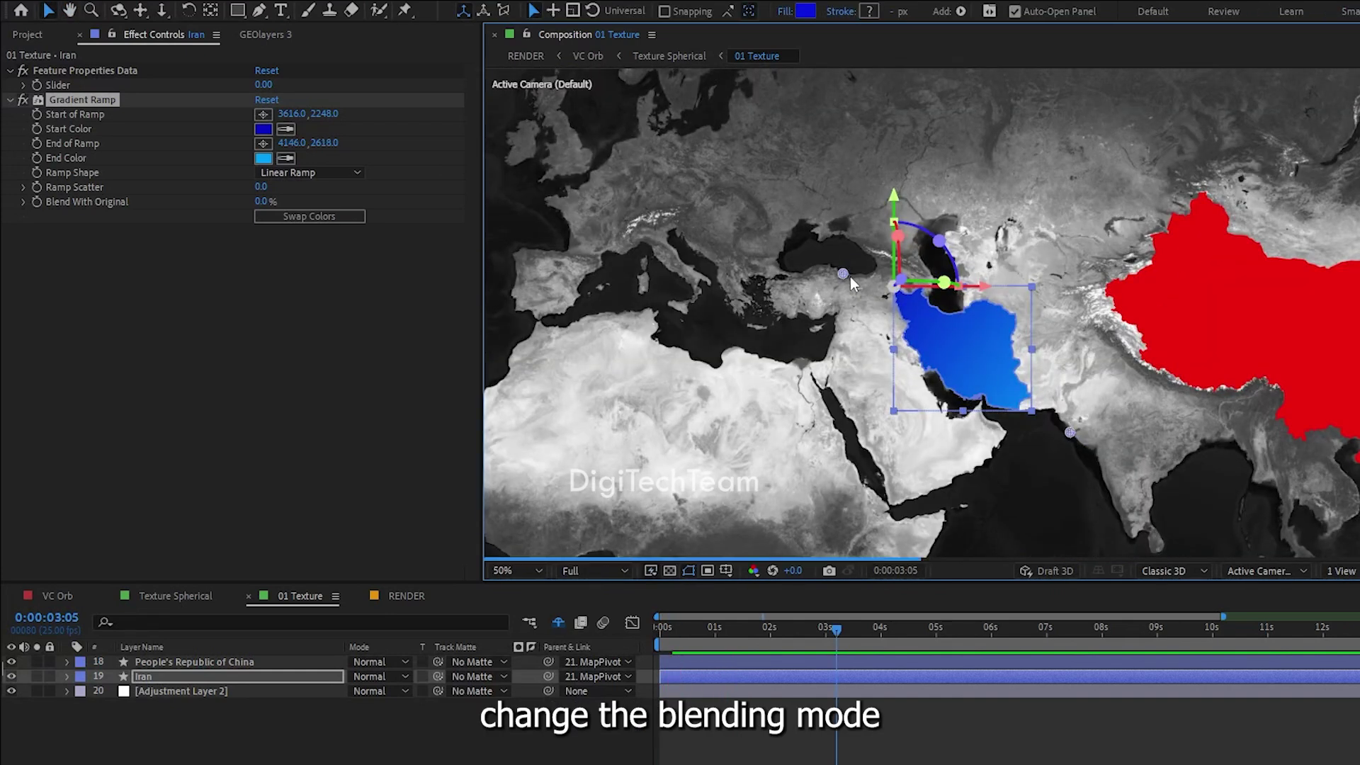
{"action": "left_click_drag", "start_coordinate": [843, 274], "coordinate": [894, 309]}
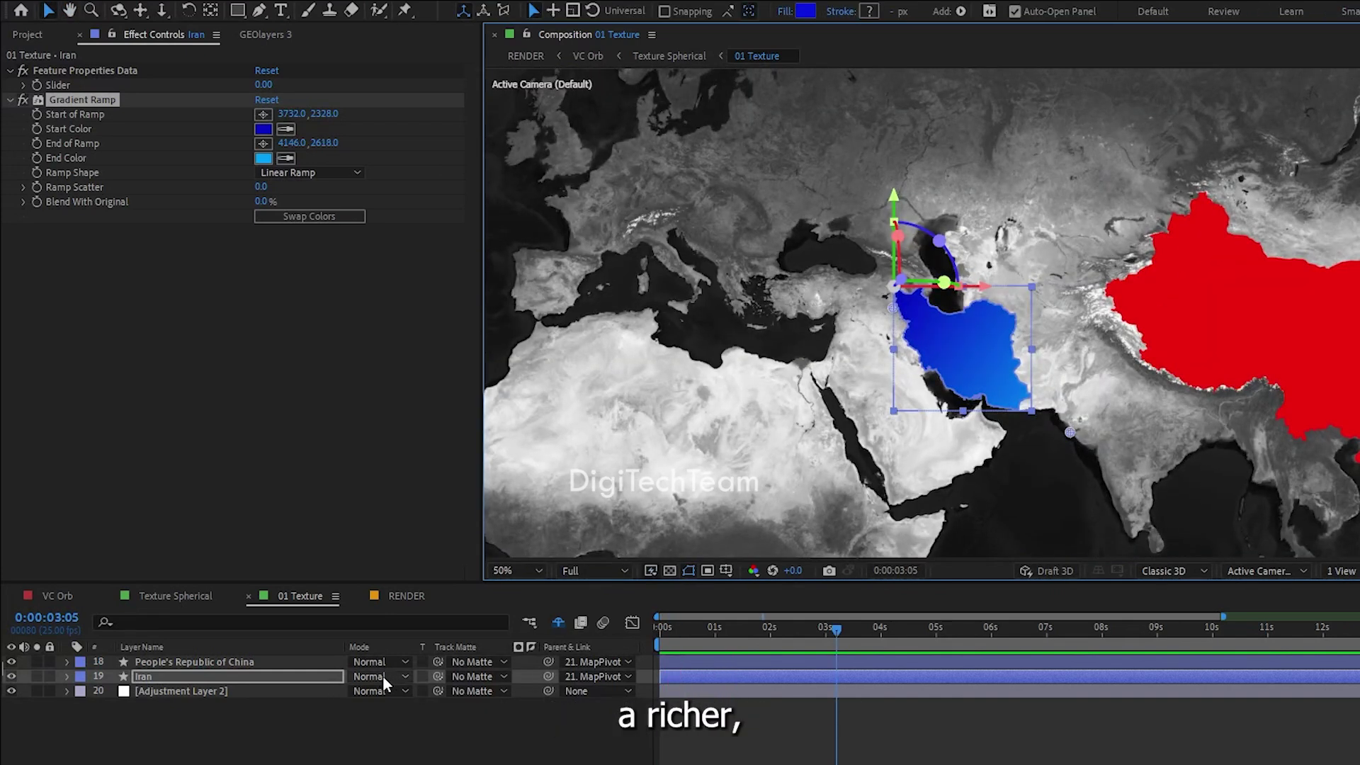
{"action": "left_click", "coordinate": [384, 677]}
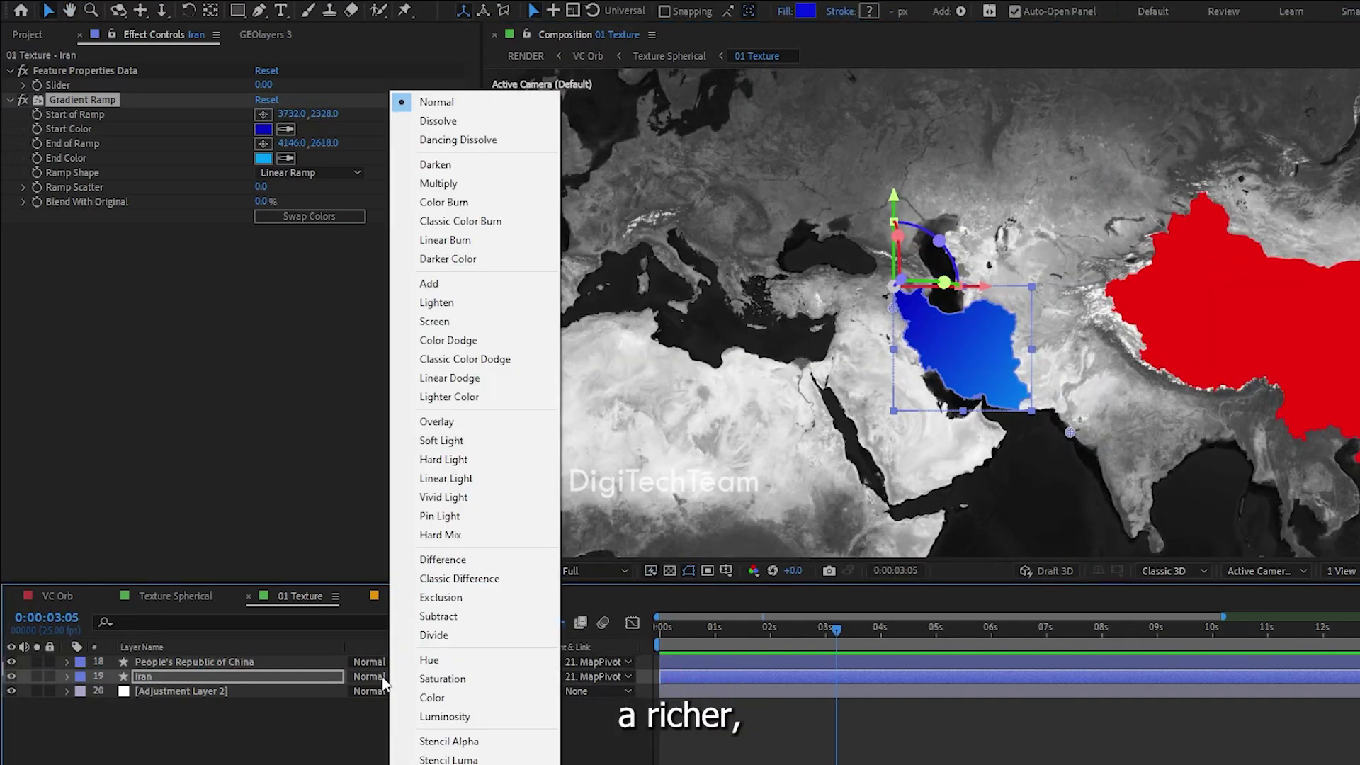
{"action": "left_click", "coordinate": [442, 182]}
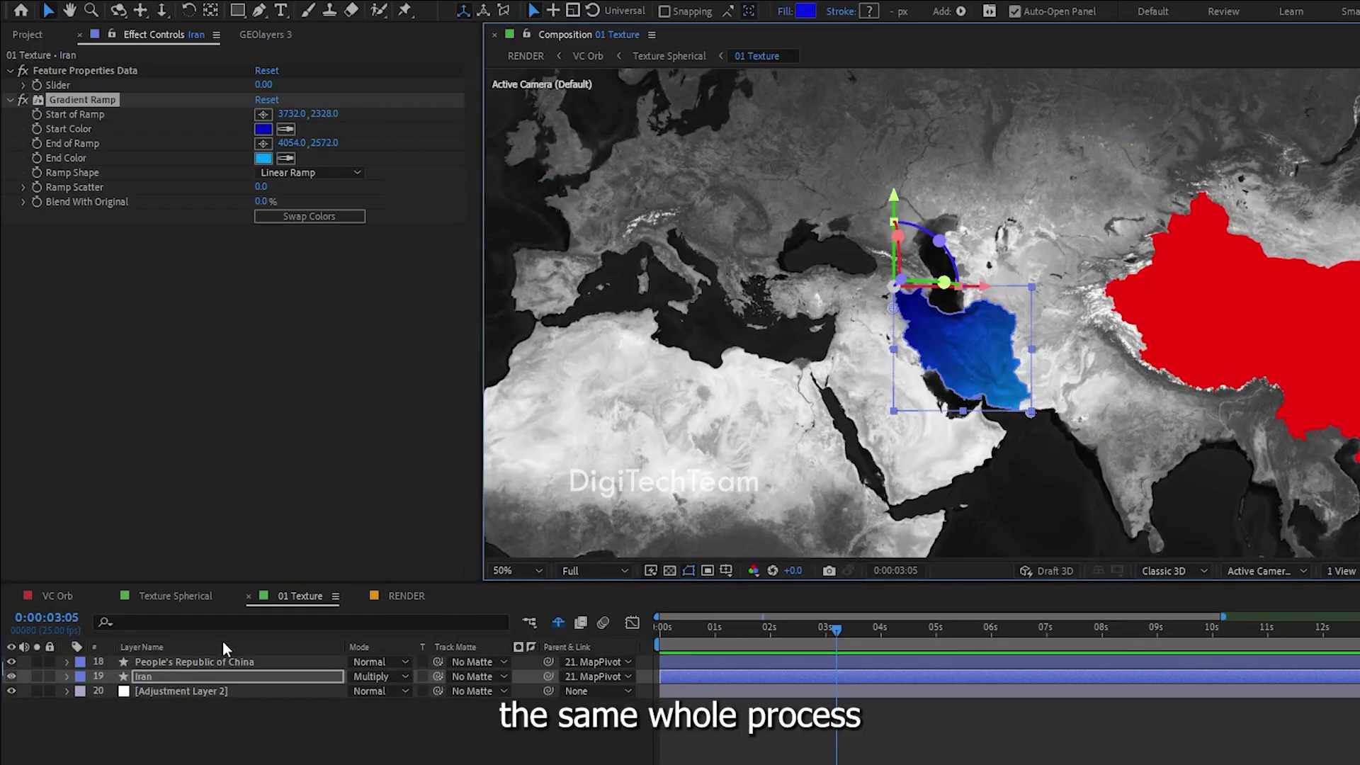
Apply Gradient Ramp to the China layer, running from dark red at about 4296, 2192 to yellow-orange at about 5416, 2560
{"action": "left_click", "coordinate": [207, 661]}
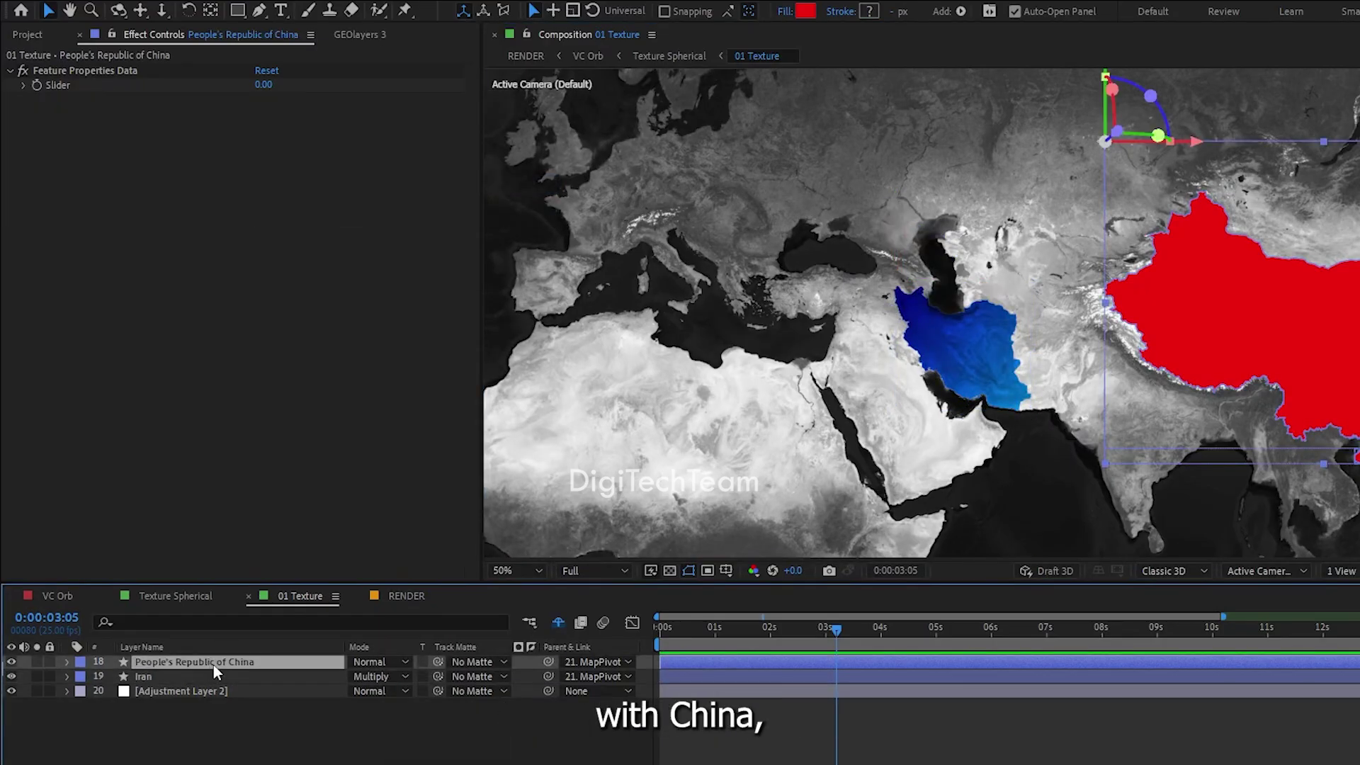
{"action": "key", "text": "ctrl+space"}
{"action": "type", "text": "gra"}
{"action": "key", "text": "Down"}
{"action": "key", "text": "Return"}
{"action": "left_click_drag", "start_coordinate": [1203, 341], "coordinate": [943, 336]}
{"action": "left_click", "coordinate": [262, 128]}
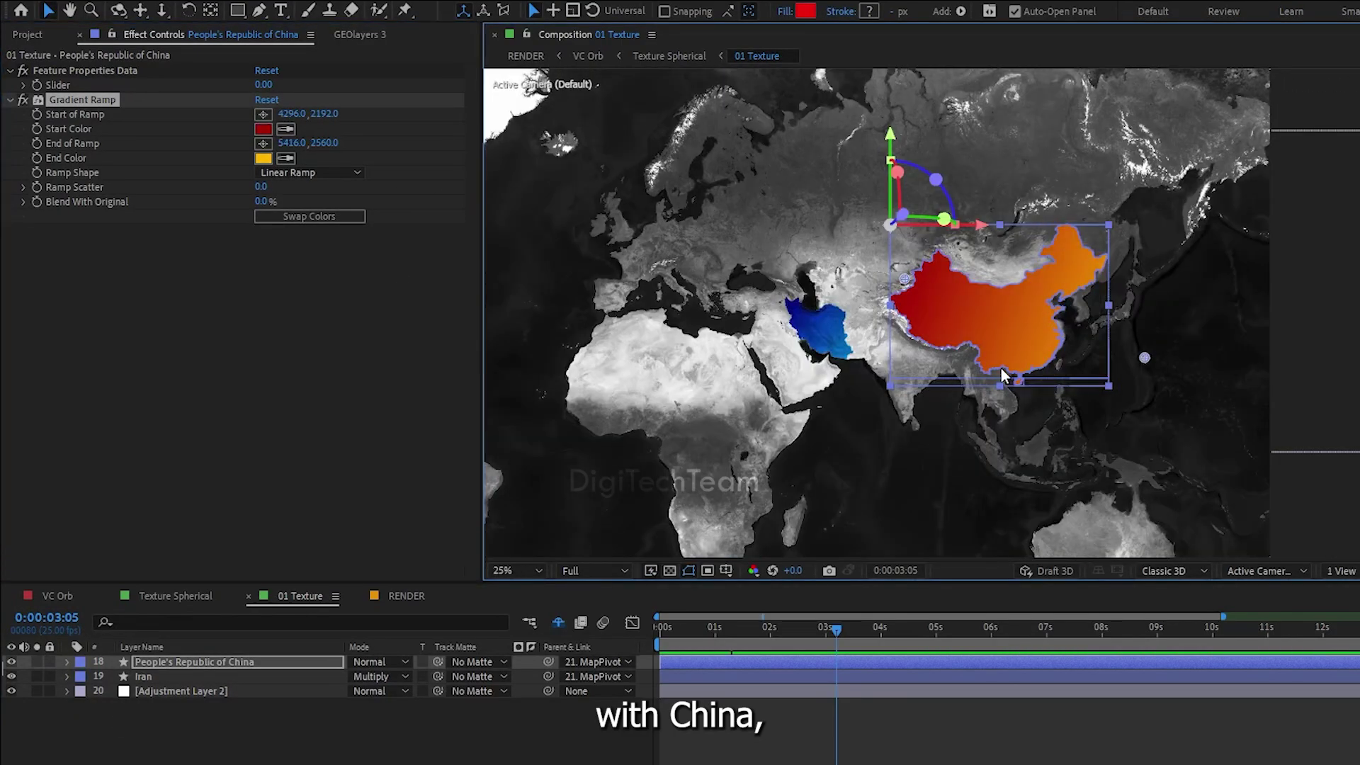
Set the China layer's blending mode to Multiply and move its ramp end point to about 5084, 2514
{"action": "scroll", "coordinate": [1005, 376], "scroll_direction": "up", "scroll_amount": 3}
{"action": "left_click", "coordinate": [383, 663]}
{"action": "left_click", "coordinate": [439, 183]}
{"action": "left_click", "coordinate": [371, 662]}
{"action": "left_click", "coordinate": [594, 264]}
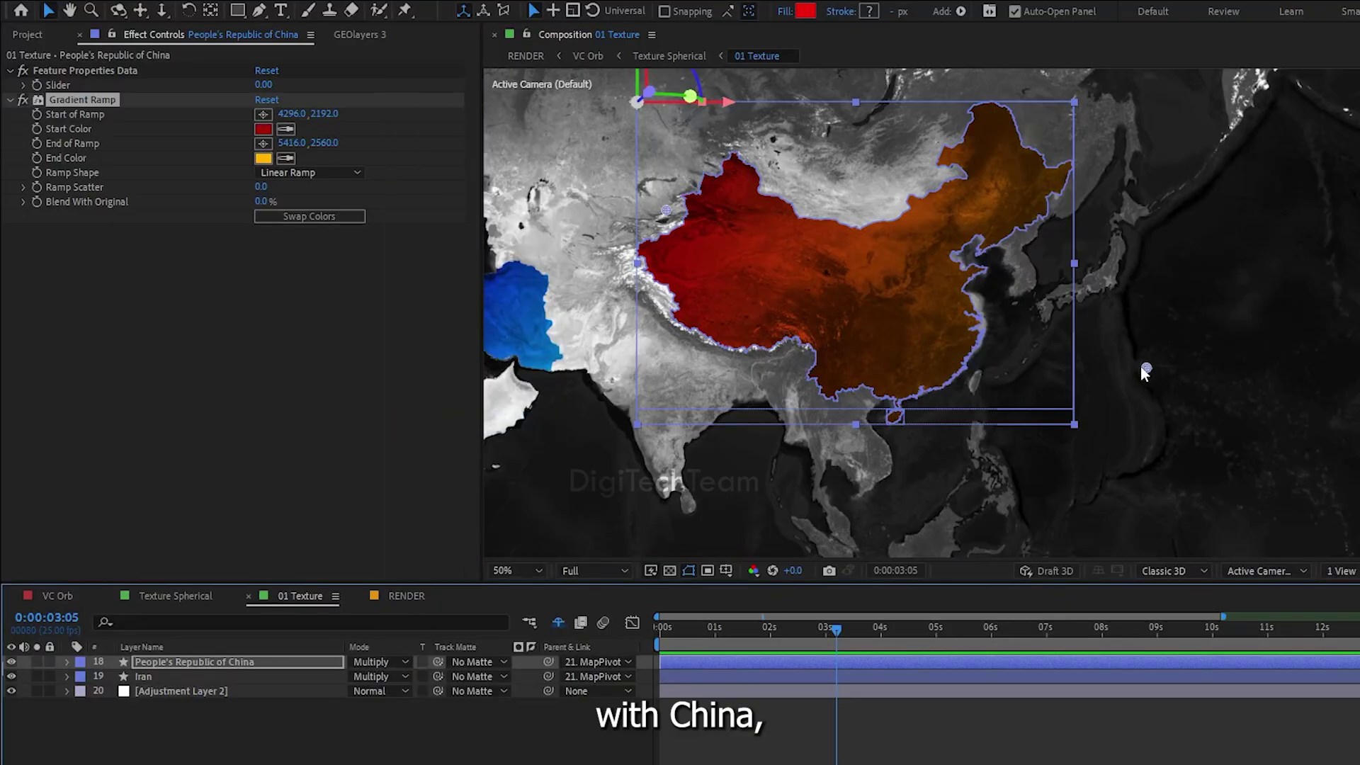
{"action": "left_click_drag", "start_coordinate": [1145, 368], "coordinate": [1004, 349]}
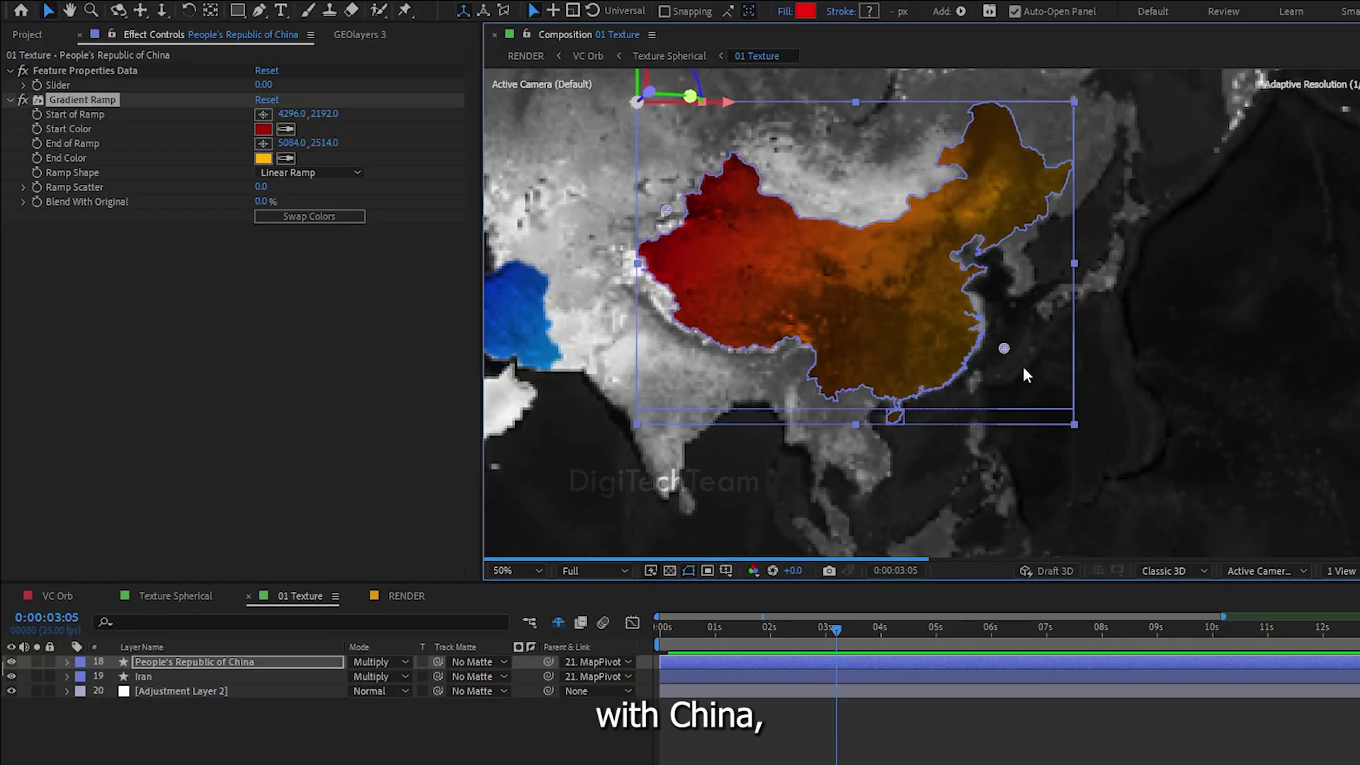
{"action": "scroll", "coordinate": [919, 419], "scroll_direction": "down", "scroll_amount": 2}
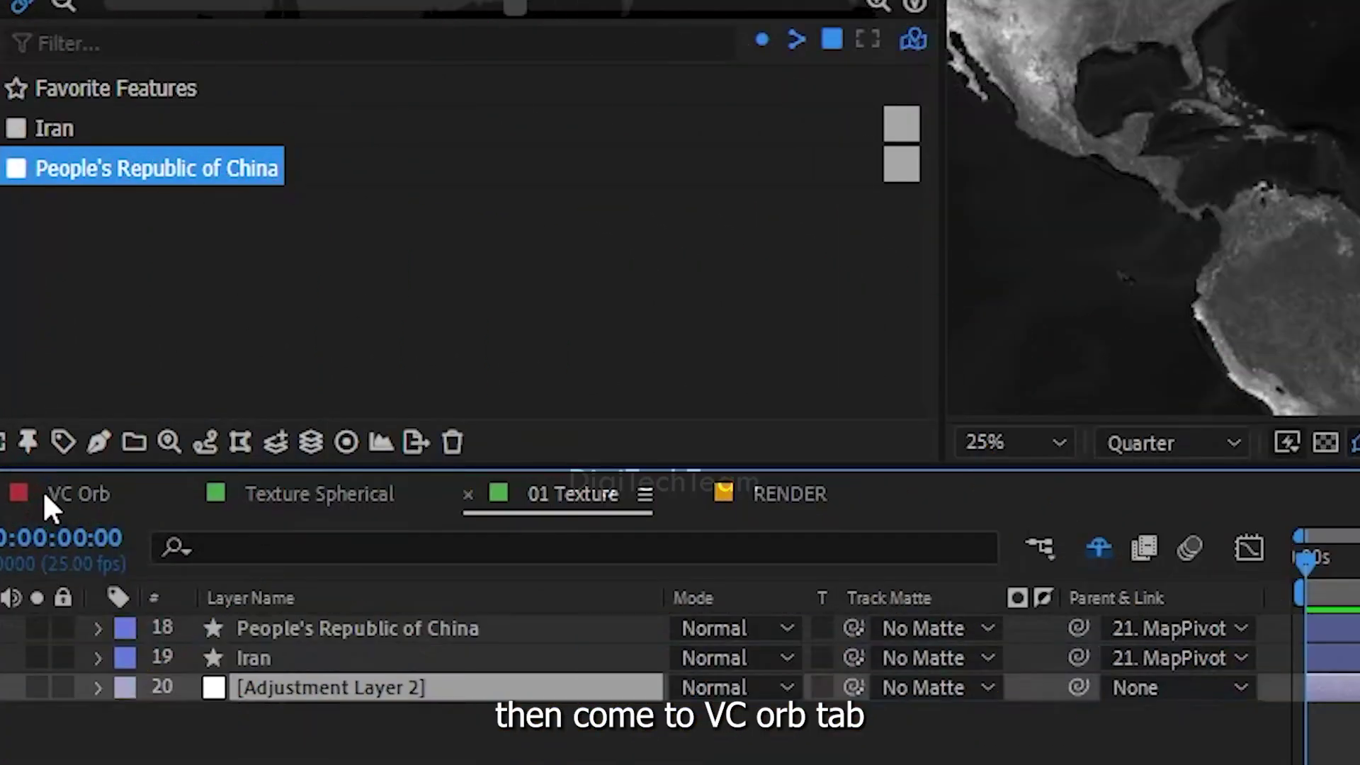
Switch to the VC Orb composition and delete the Berlin Outlines and Tehran Outlines layers
{"action": "left_click", "coordinate": [45, 494]}
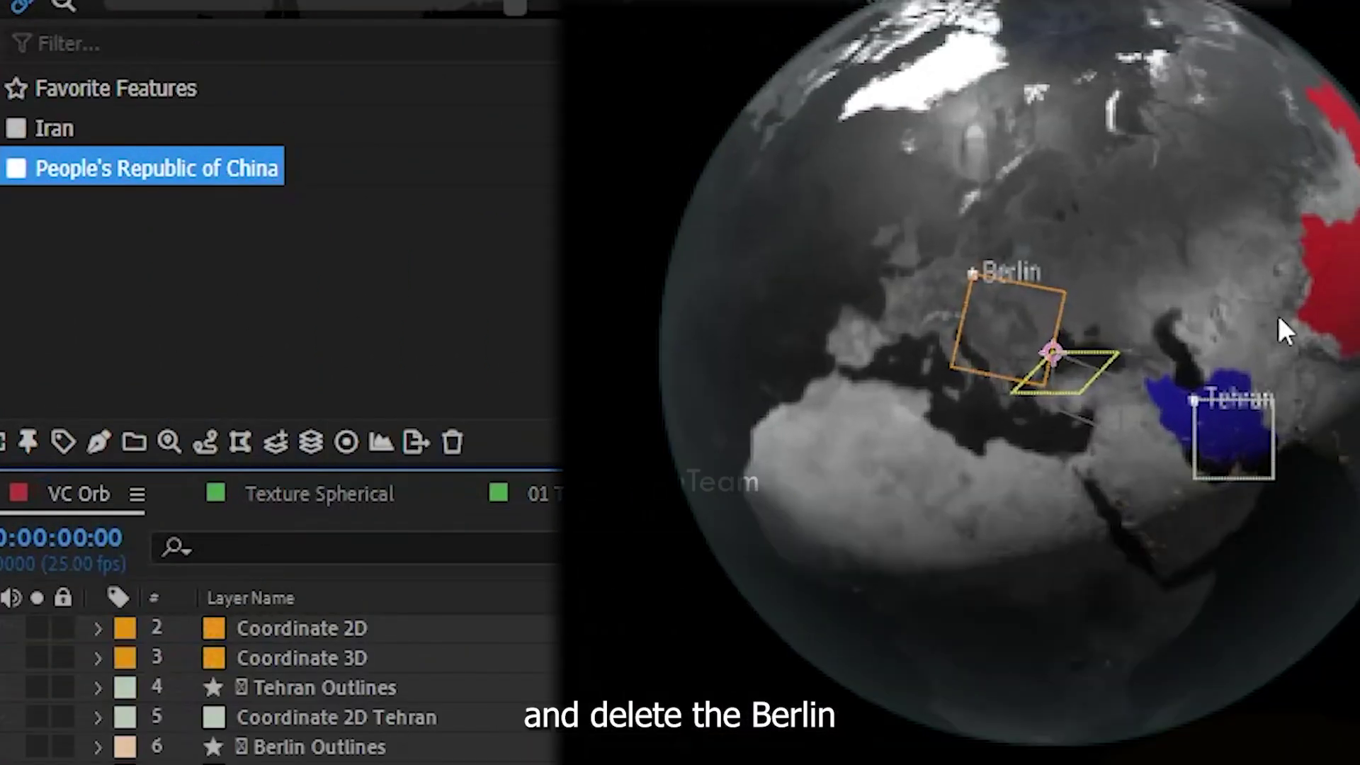
{"action": "left_click", "coordinate": [305, 750]}
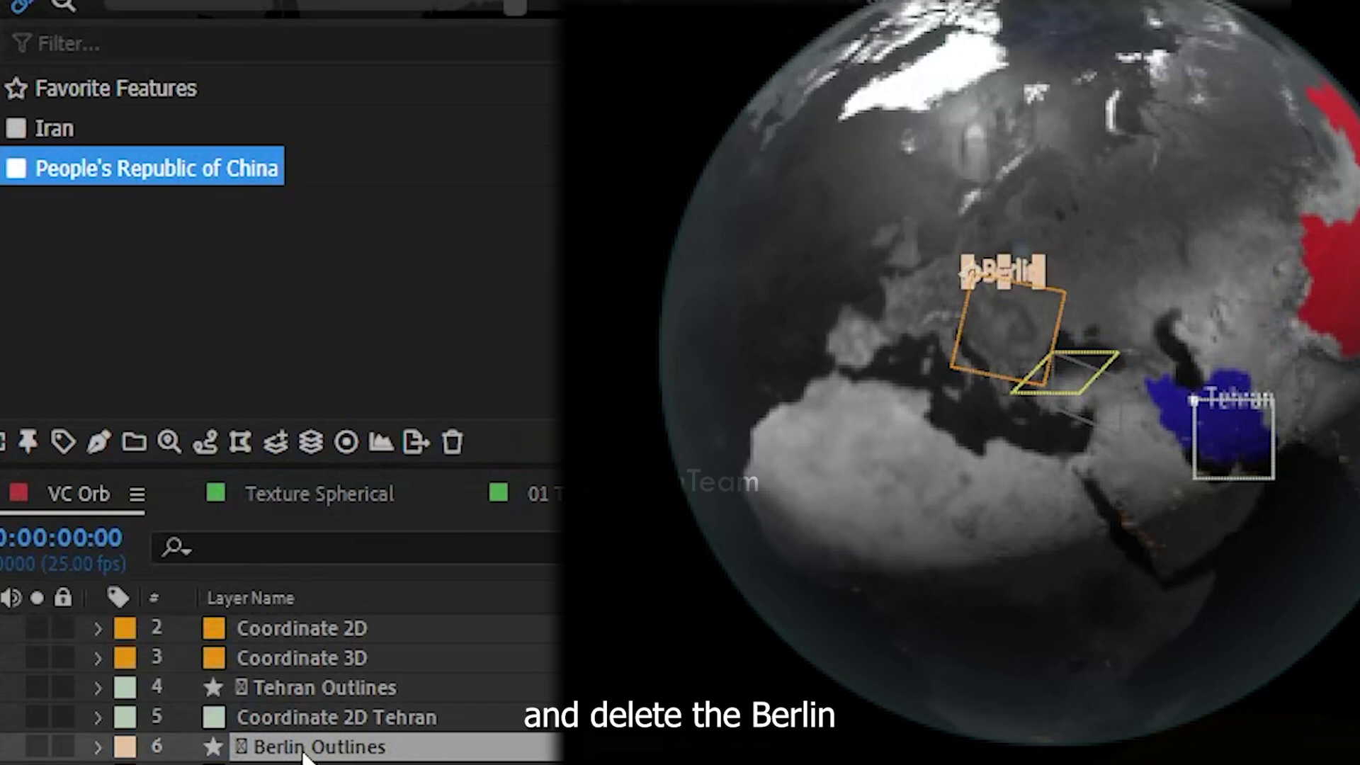
{"action": "key", "text": "Delete"}
{"action": "left_click", "coordinate": [292, 681]}
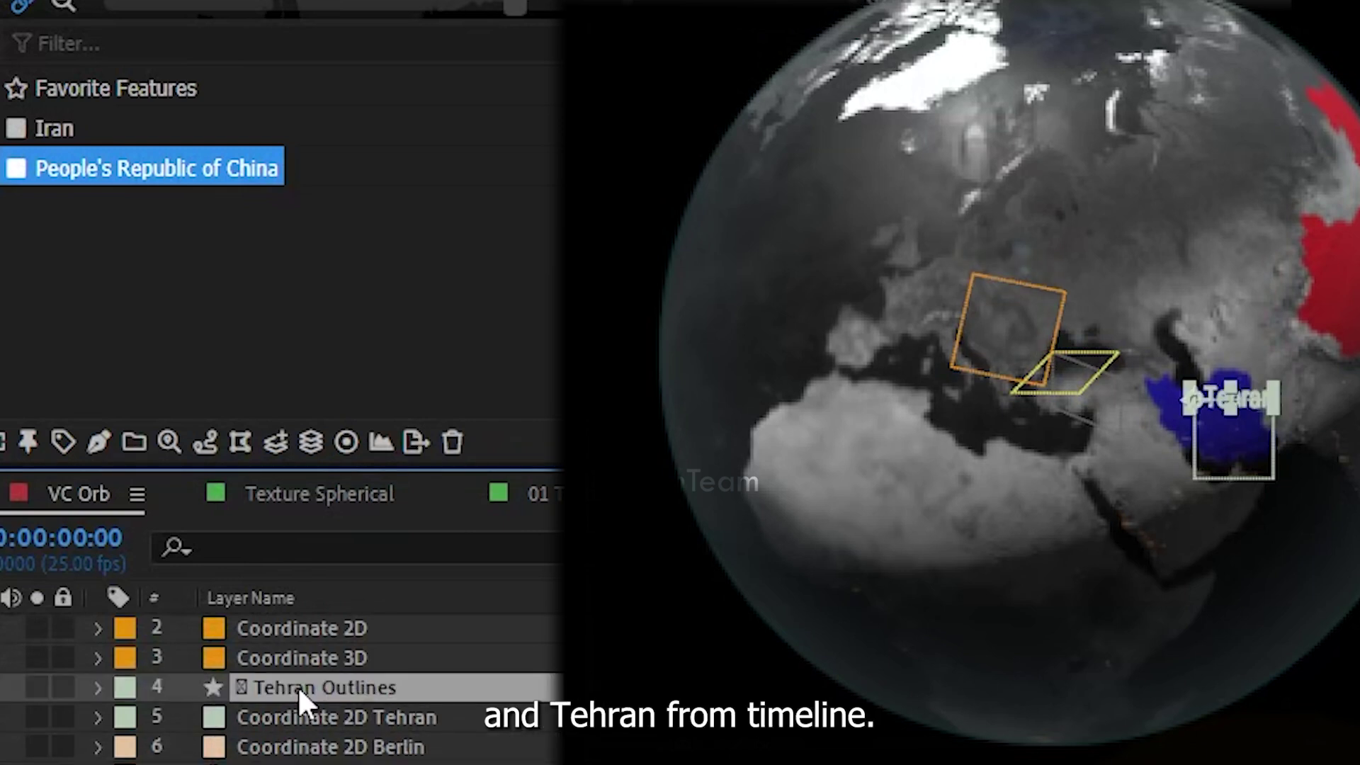
{"action": "key", "text": "Delete"}
Delete the Coordinate 2D Berlin and Coordinate 2D Tehran layers from the VC Orb composition
{"action": "left_click", "coordinate": [287, 714]}
{"action": "key", "text": "Delete"}
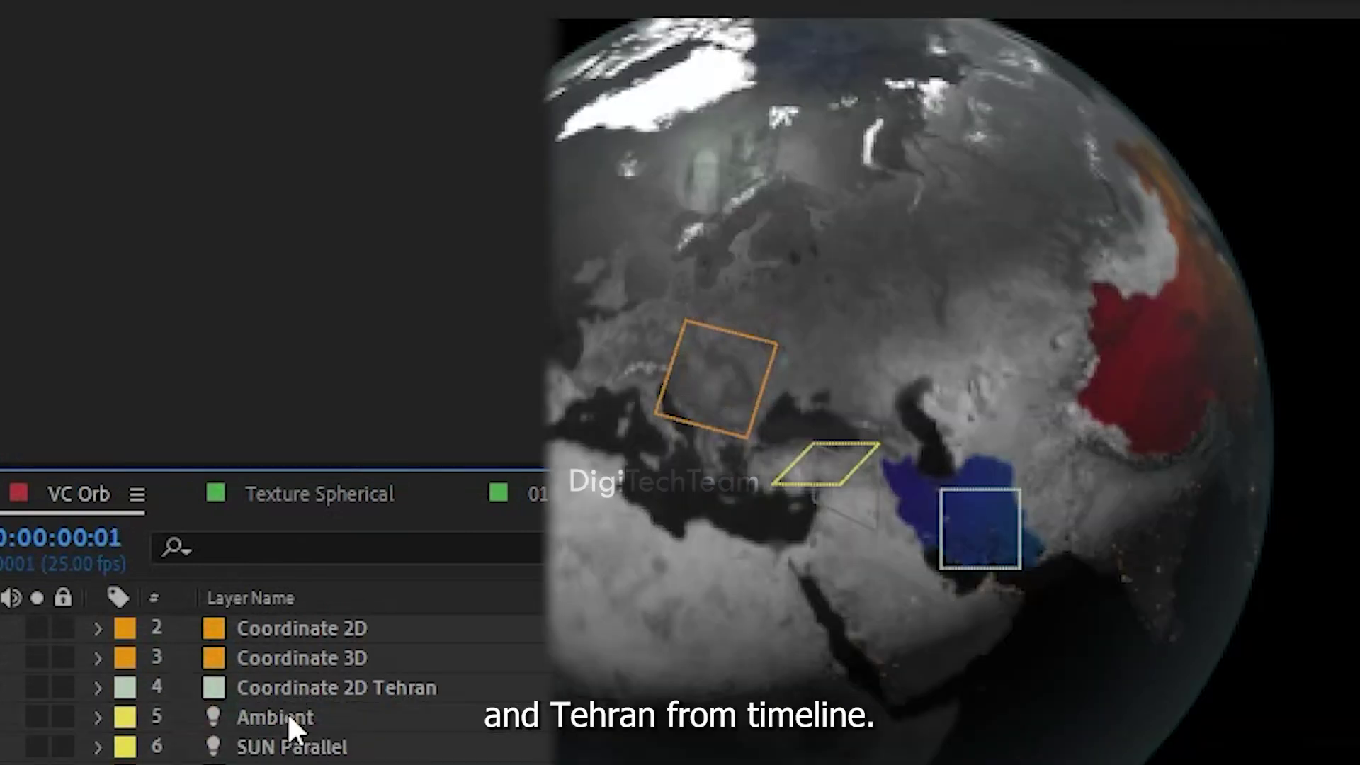
{"action": "left_click", "coordinate": [282, 686]}
{"action": "key", "text": "Delete"}
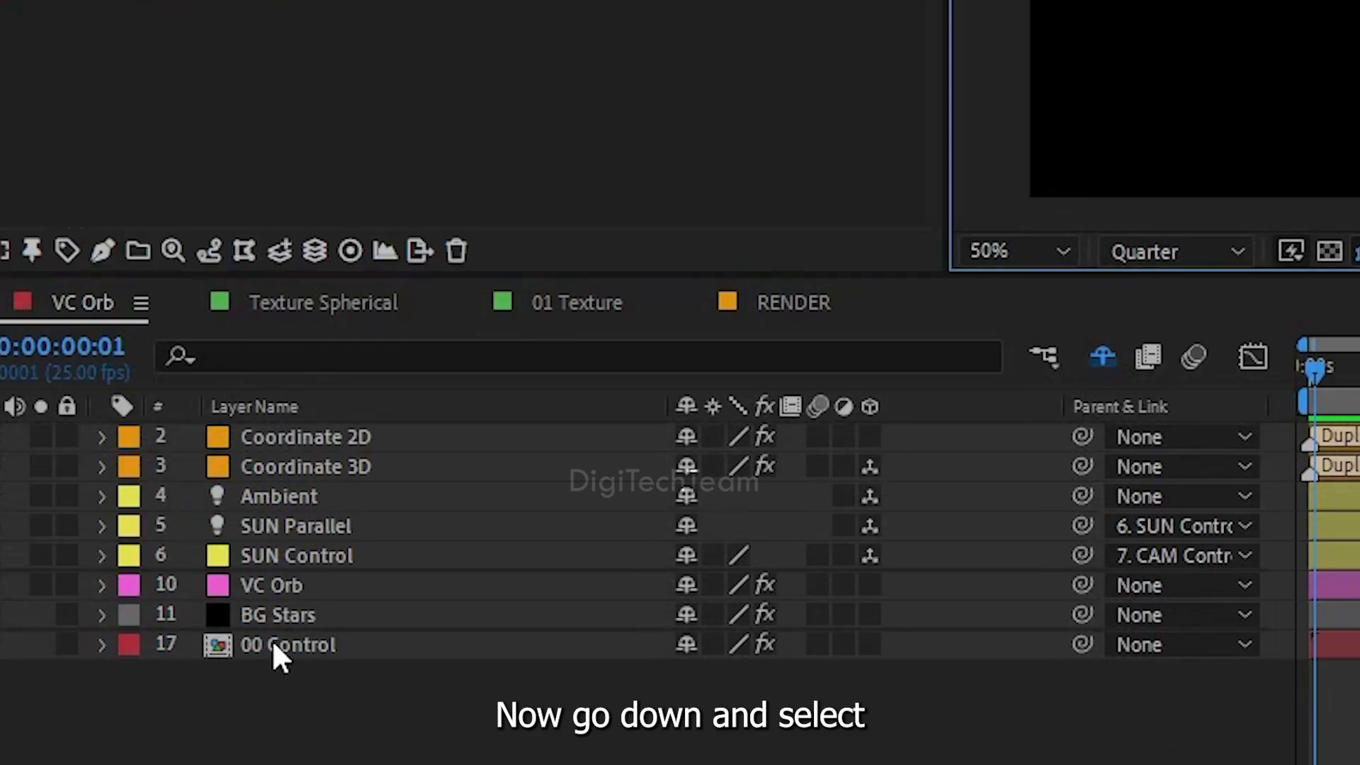
Reveal the keyframes of the 00 Control layer and delete all Latitude, Longitude and Zoom keyframes
{"action": "left_click", "coordinate": [274, 647]}
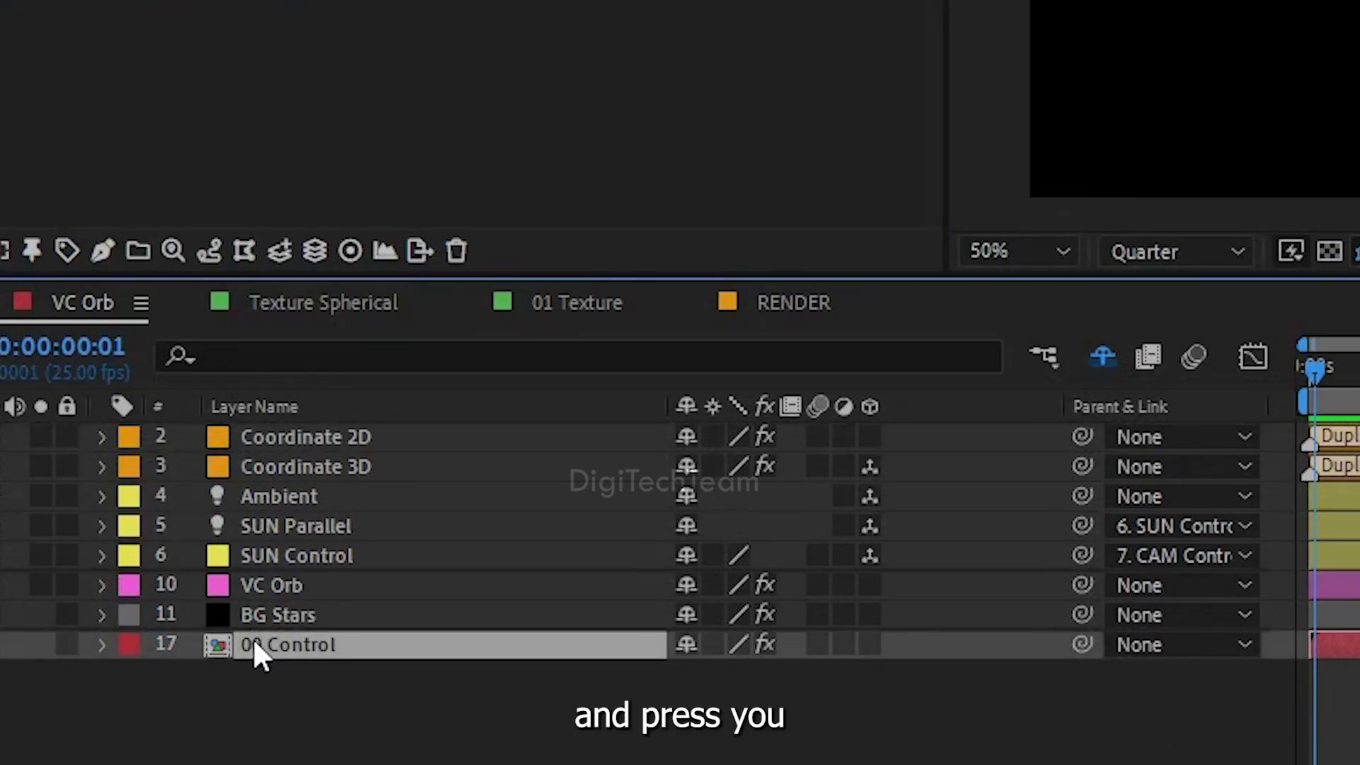
{"action": "key", "text": "u"}
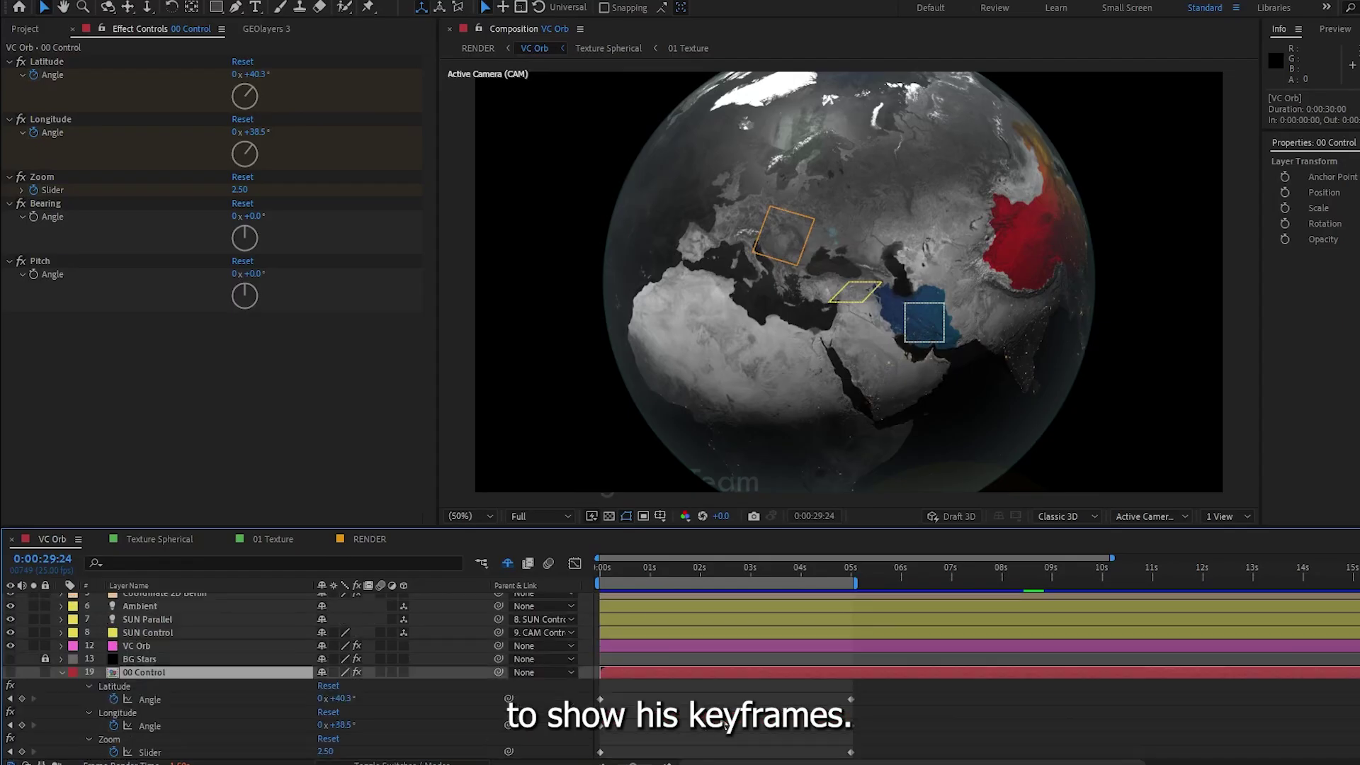
{"action": "left_click_drag", "start_coordinate": [592, 688], "coordinate": [898, 740]}
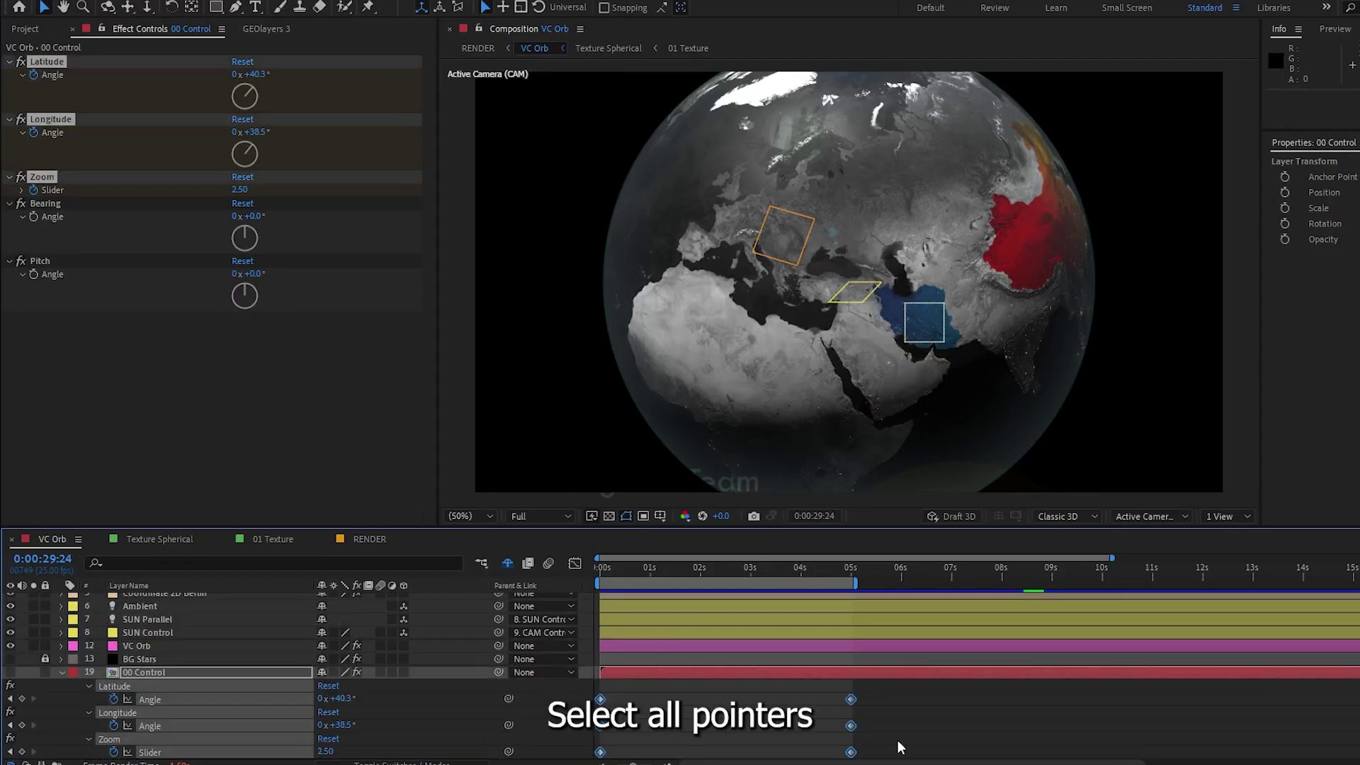
{"action": "key", "text": "Delete"}
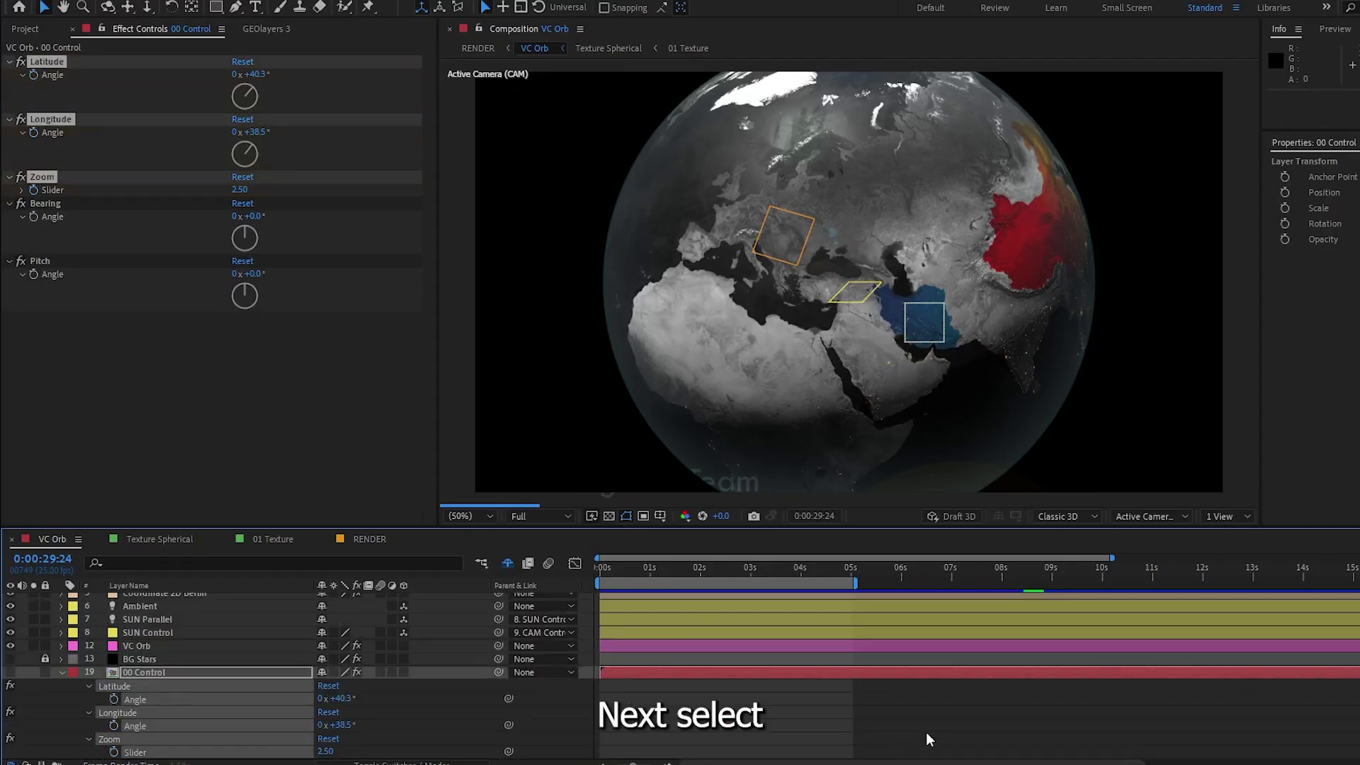
In the RENDER composition, disable the 4-Color Gradient effect on the VC Orb layer
{"action": "left_click", "coordinate": [371, 539]}
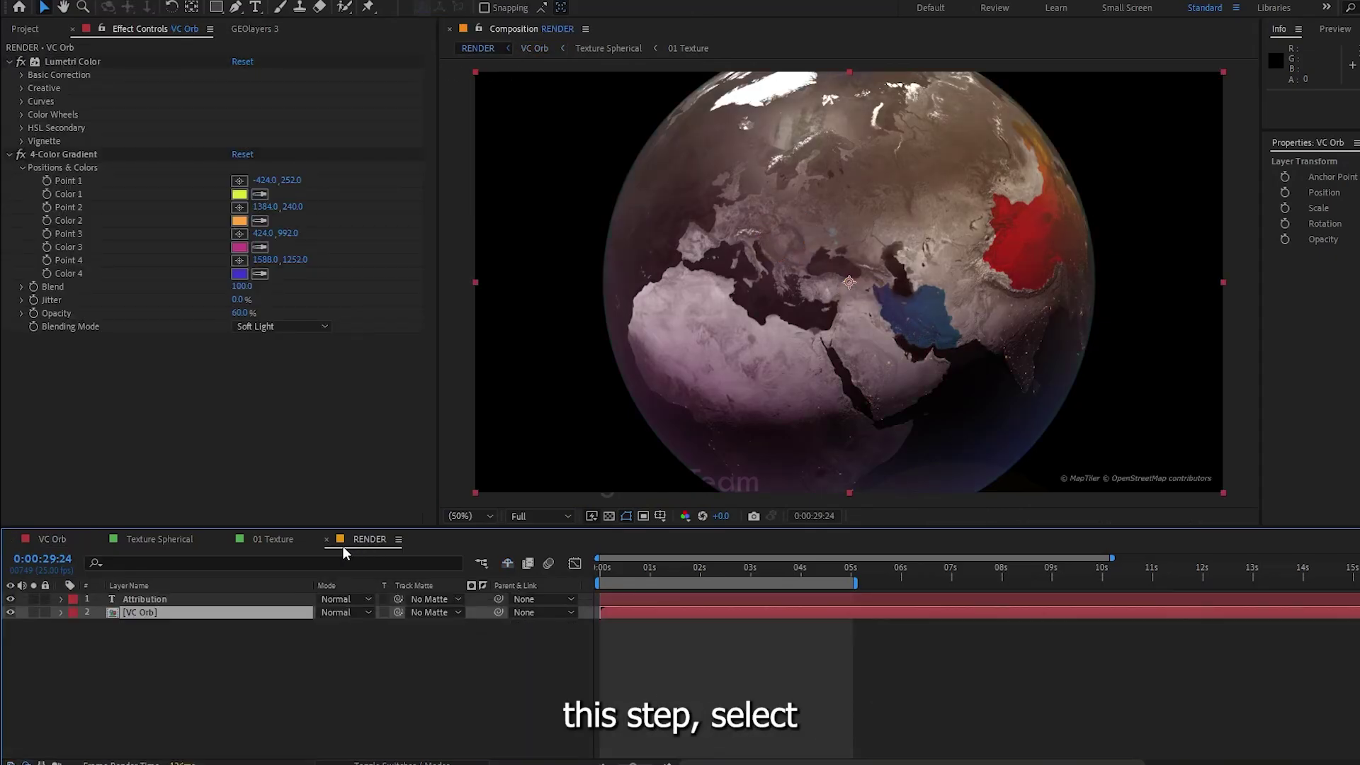
{"action": "left_click", "coordinate": [137, 614]}
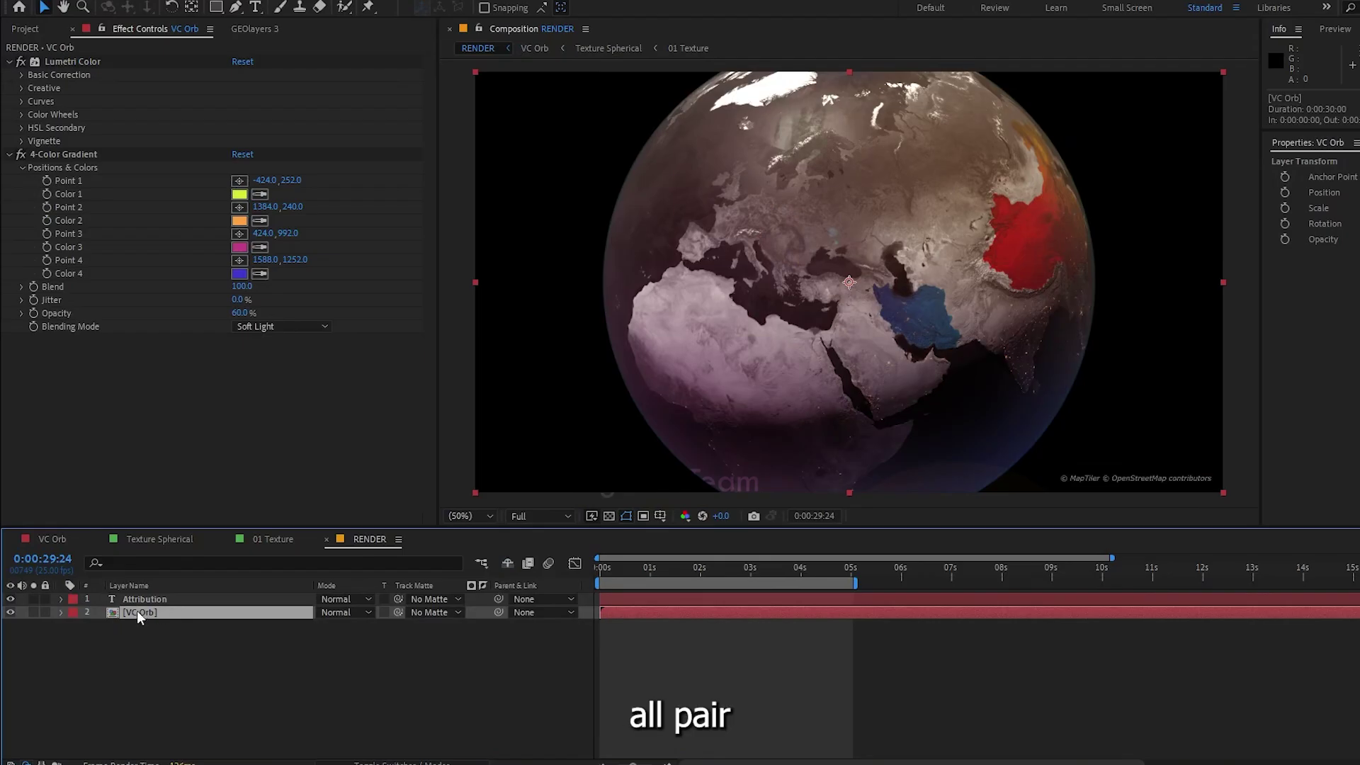
{"action": "left_click", "coordinate": [131, 31]}
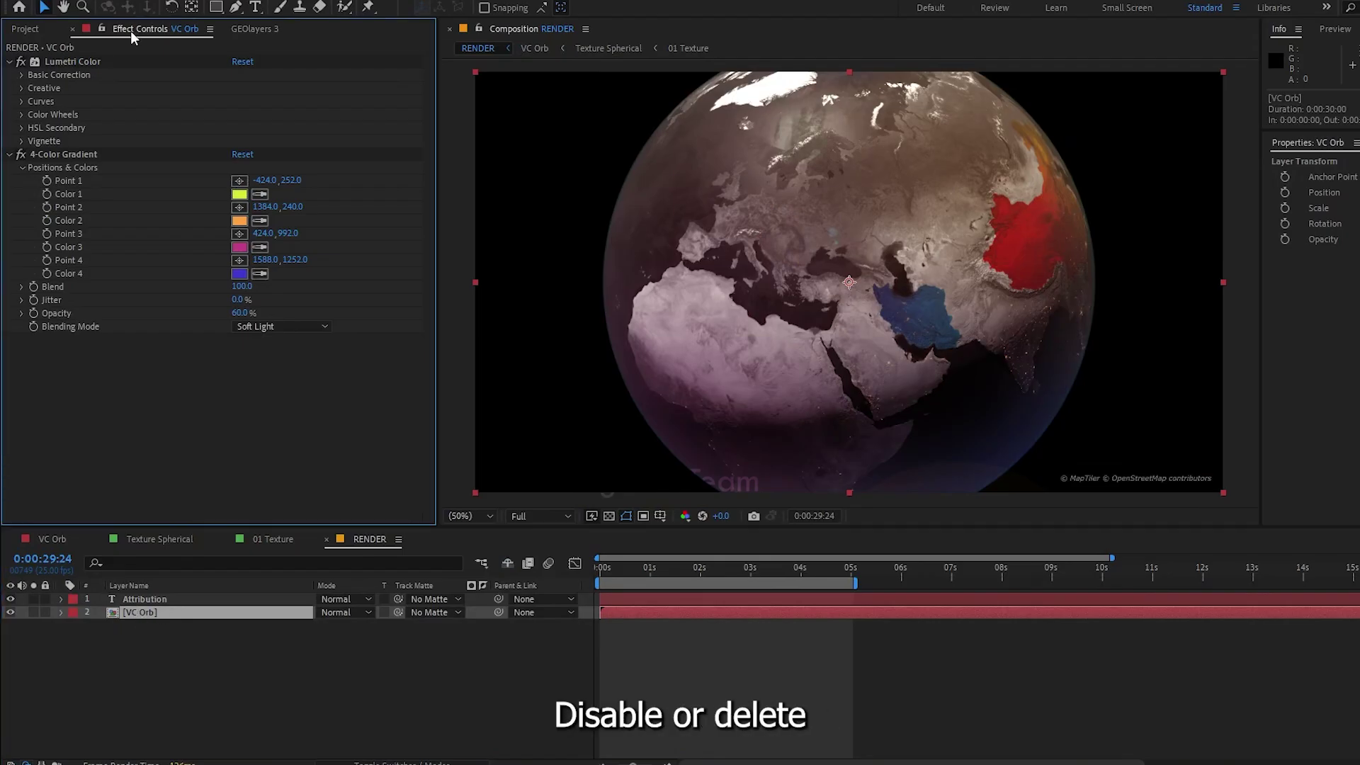
{"action": "left_click", "coordinate": [21, 155]}
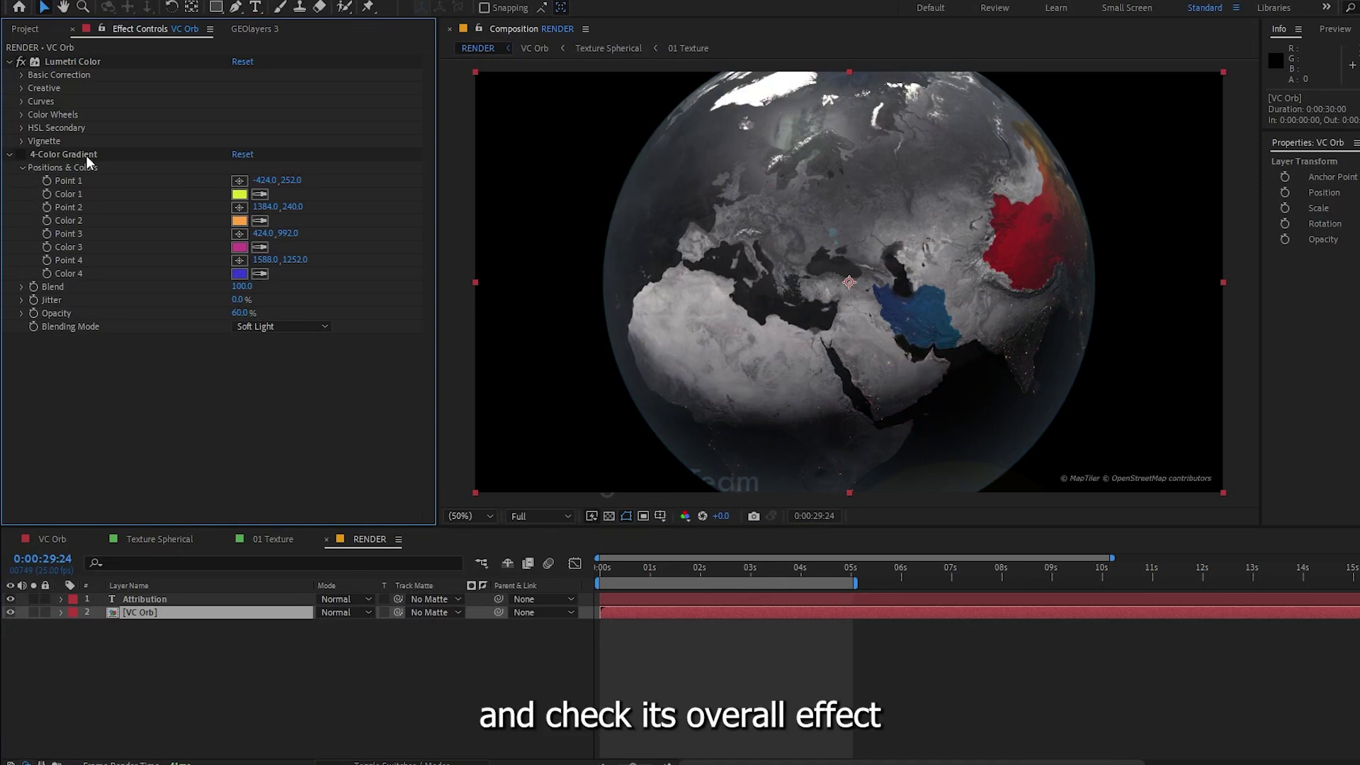
Try deleting the 4-Color Gradient effect from the VC Orb layer and undo the deletion
{"action": "left_click", "coordinate": [57, 155]}
{"action": "key", "text": "Delete"}
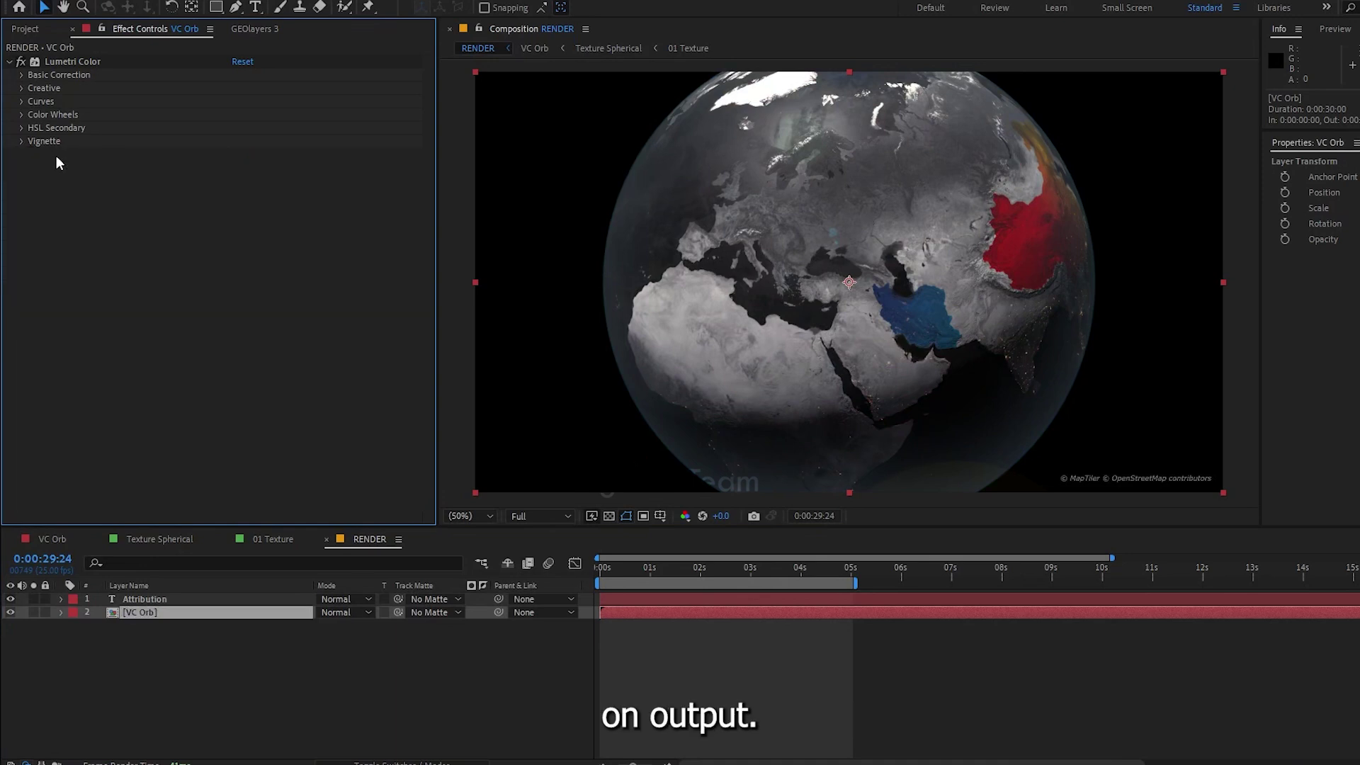
{"action": "key", "text": "ctrl+z"}
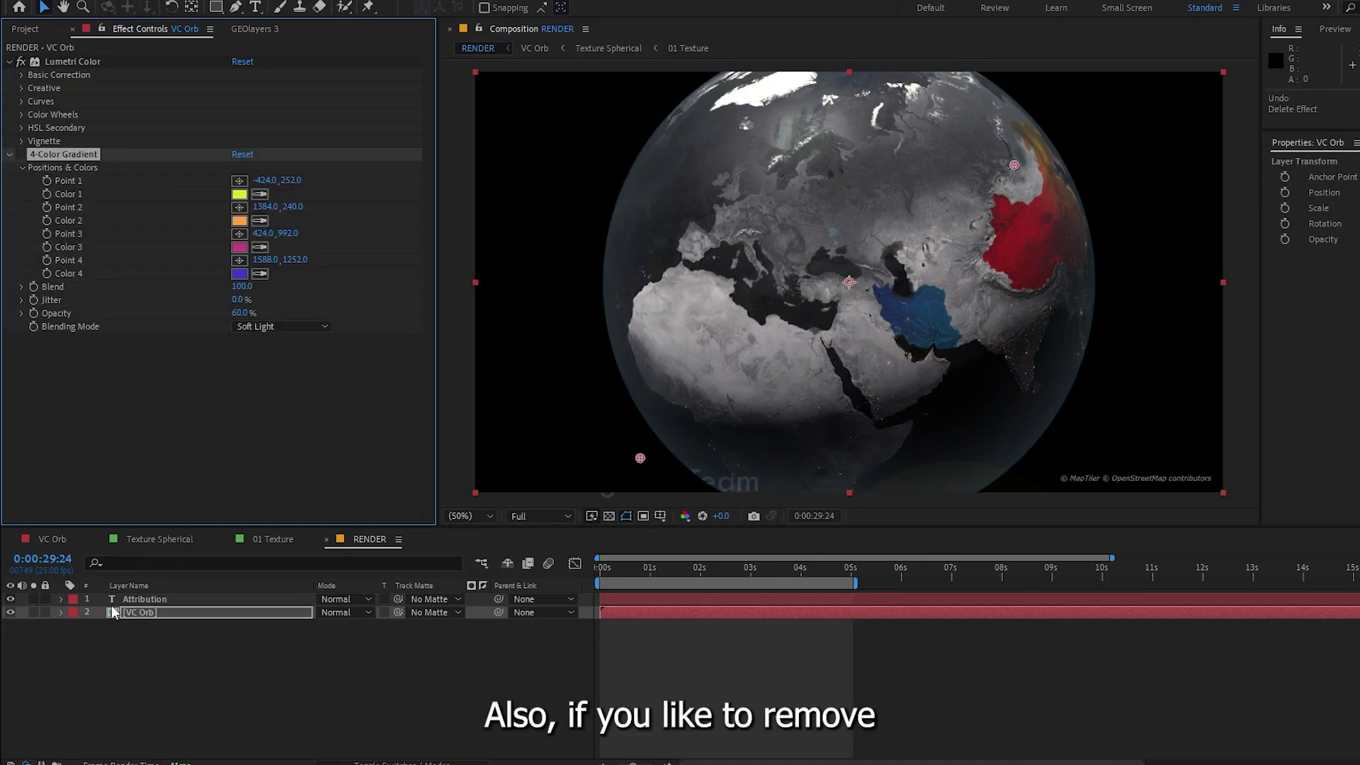
Delete the Attribution text layer from the RENDER composition
{"action": "left_click", "coordinate": [142, 599]}
{"action": "key", "text": "Delete"}
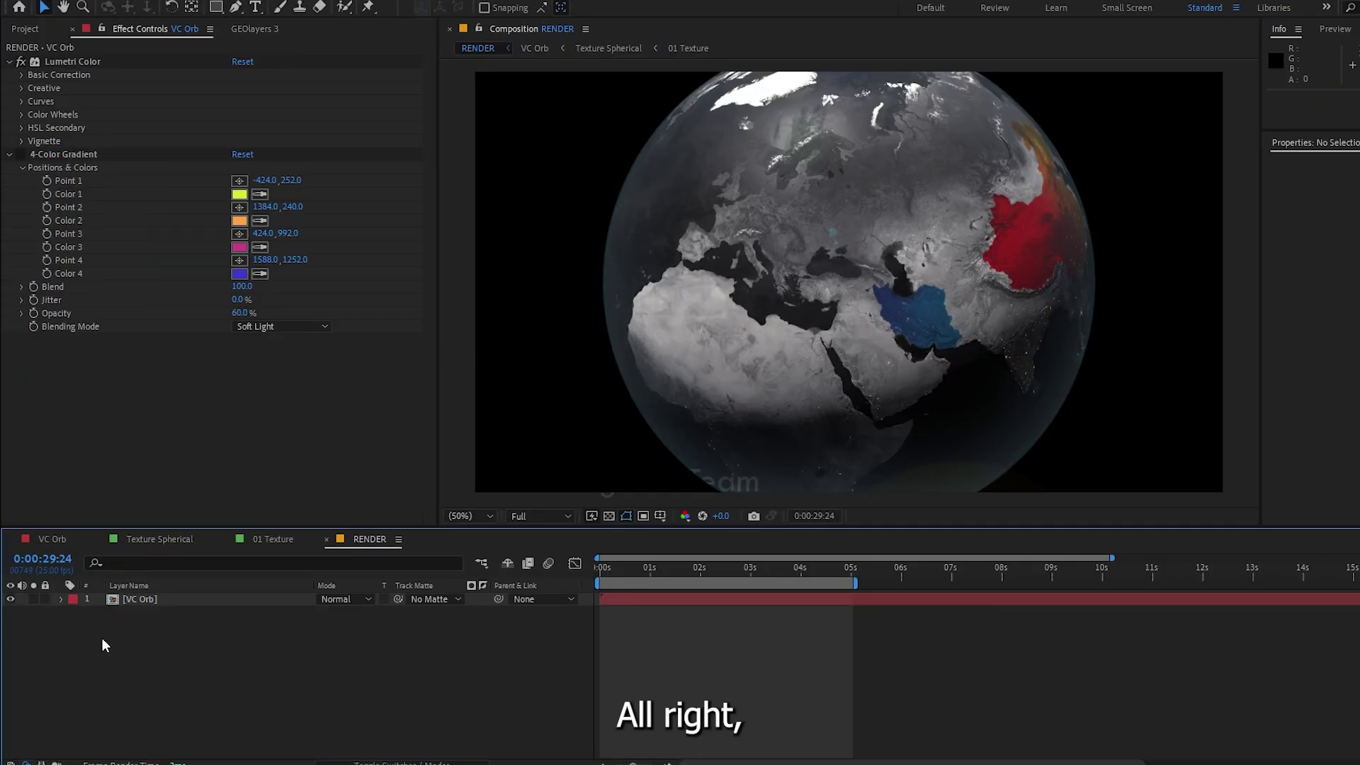
Switch to the VC Orb composition and make 00 Control the active GEOlayers mapcomp
{"action": "left_click", "coordinate": [52, 542]}
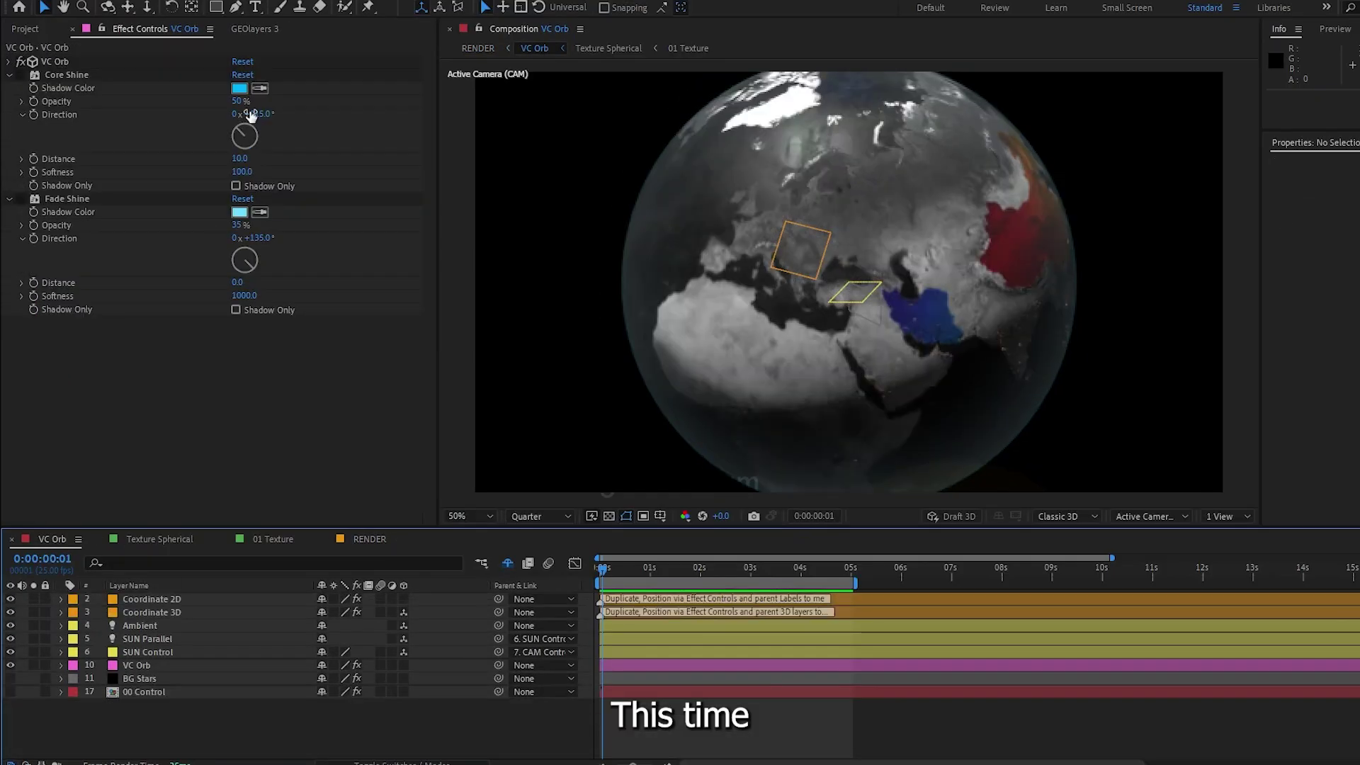
{"action": "left_click", "coordinate": [250, 30]}
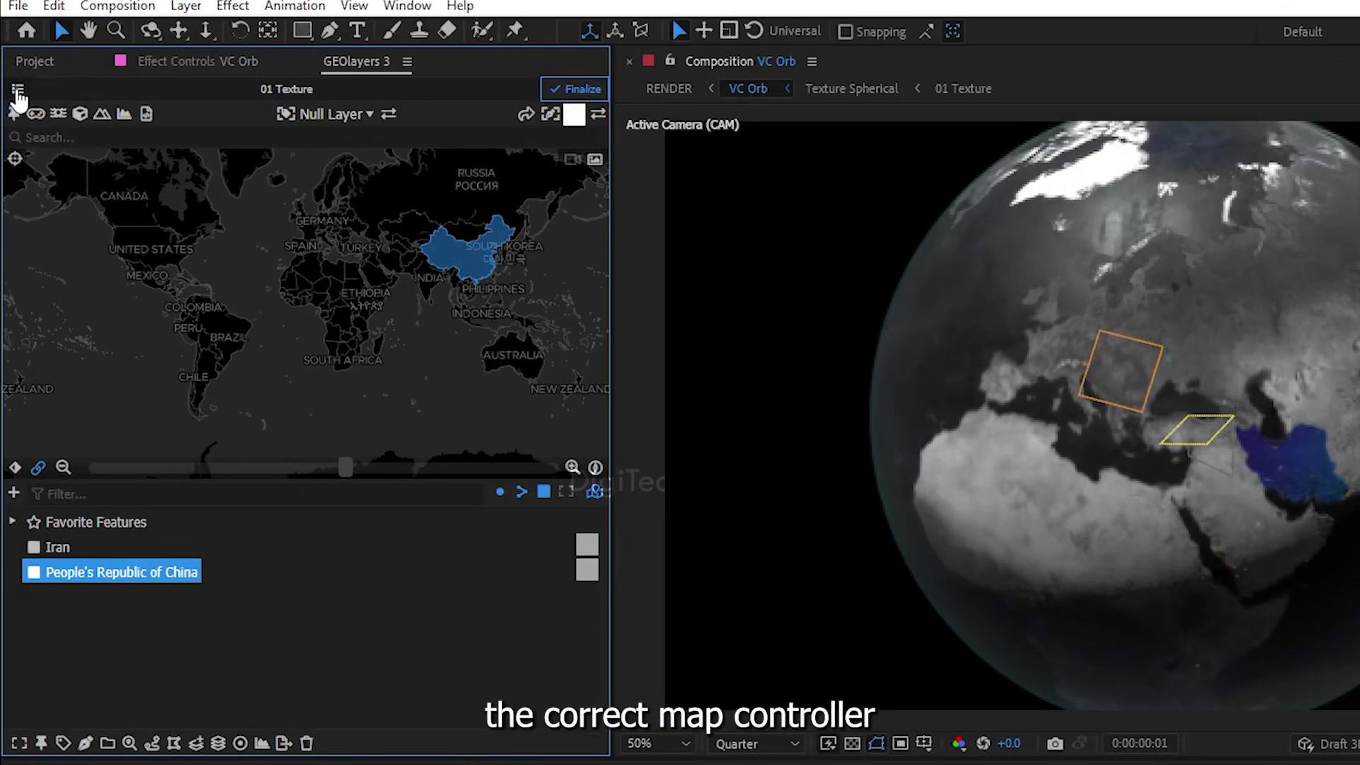
{"action": "left_click", "coordinate": [17, 90]}
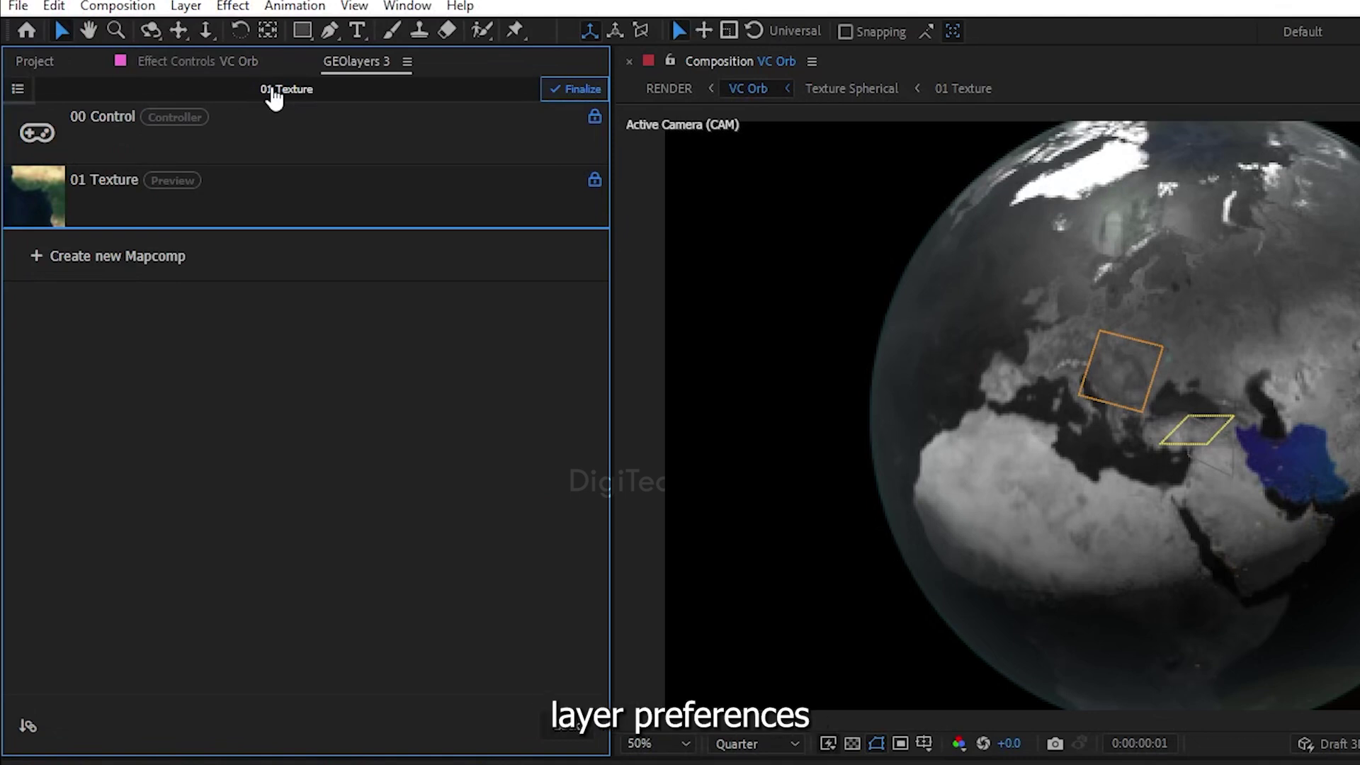
{"action": "left_click", "coordinate": [102, 127]}
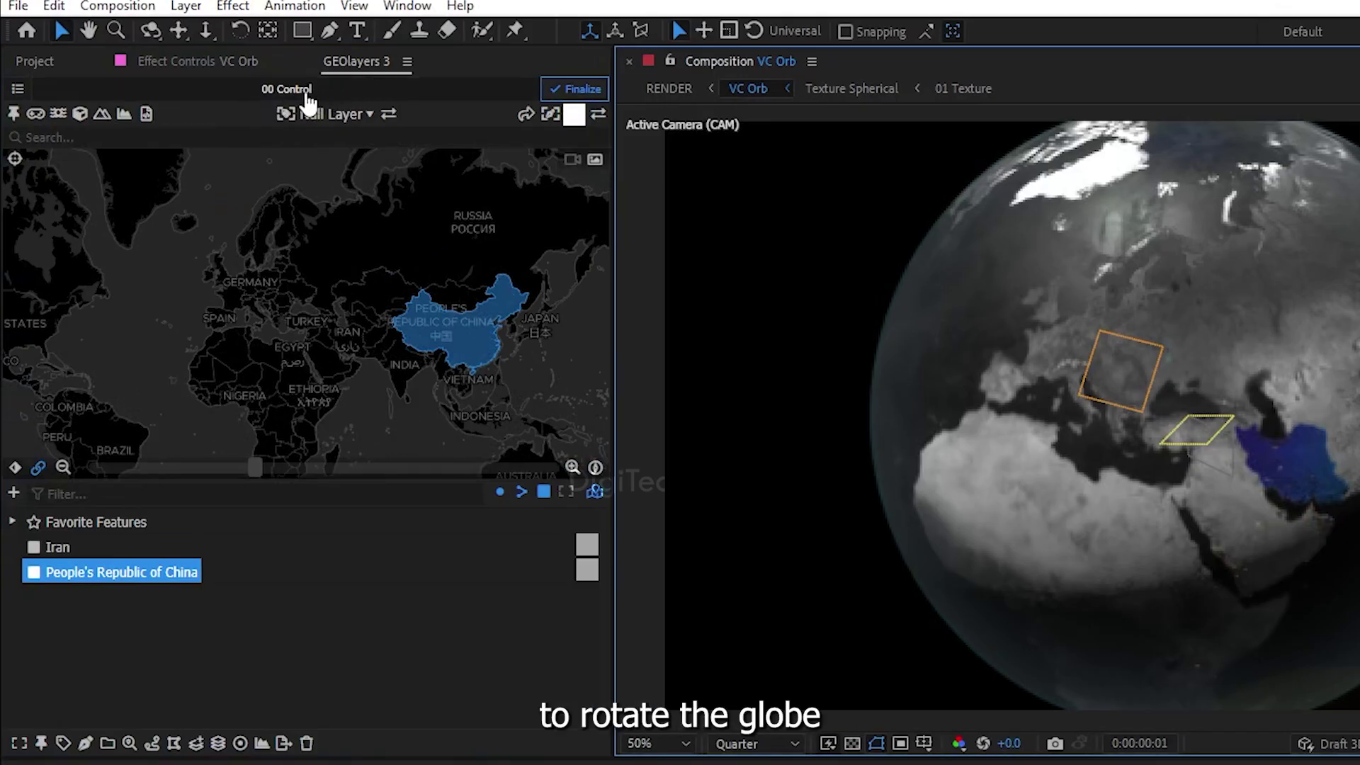
{"action": "left_click", "coordinate": [879, 764]}
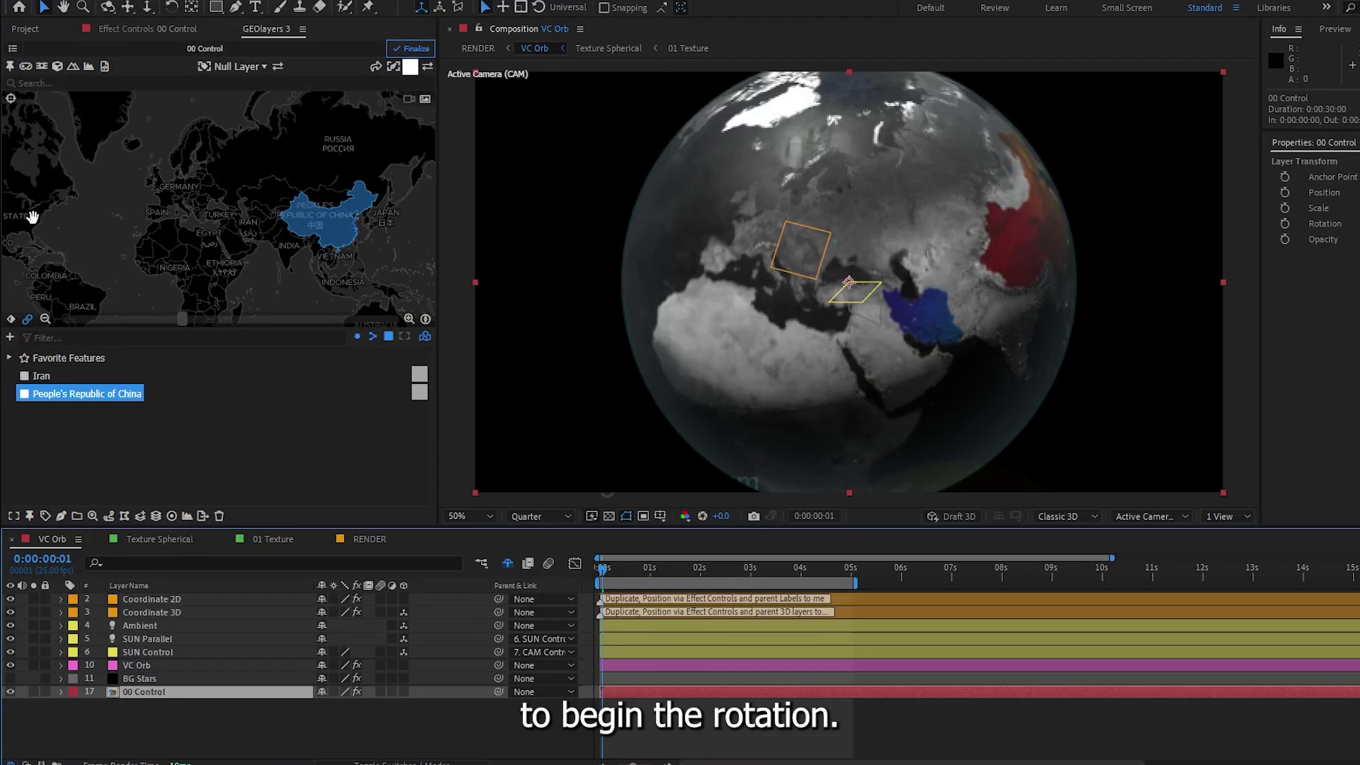
Keyframe the 00 Control view at 0:00:00:01, rotate the globe to center on China at 0:00:04:00, and preview the rotation
{"action": "left_click", "coordinate": [10, 319]}
{"action": "scroll", "coordinate": [625, 688], "scroll_direction": "down", "scroll_amount": 2}
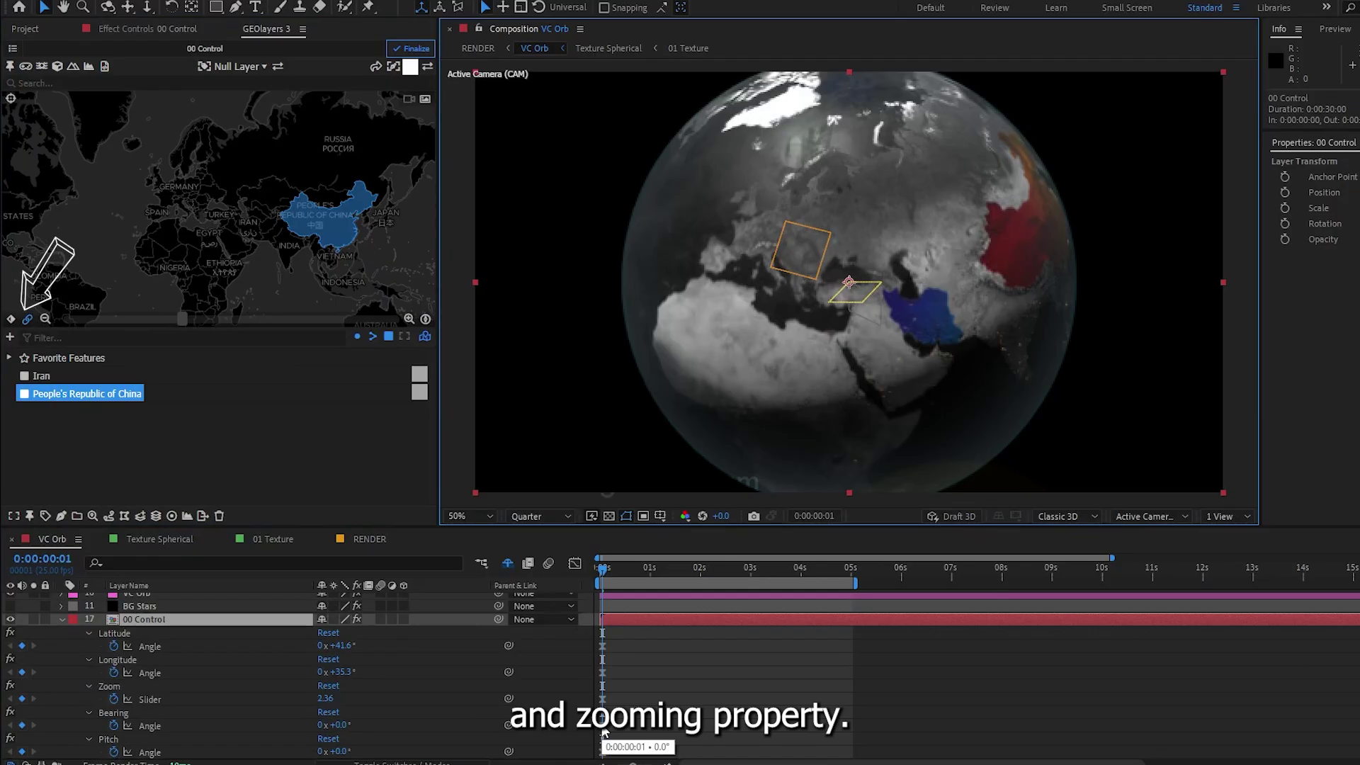
{"action": "left_click_drag", "start_coordinate": [603, 572], "coordinate": [800, 585]}
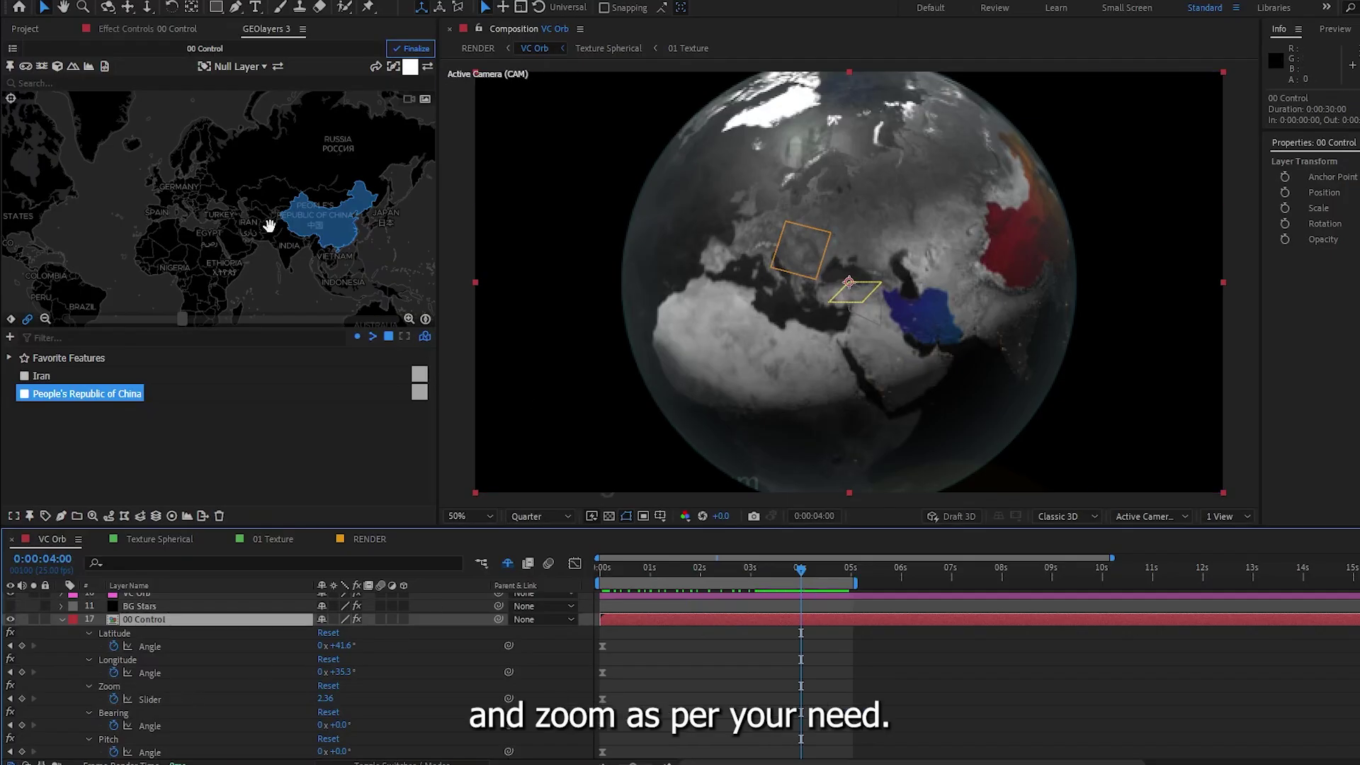
{"action": "mouse_move", "coordinate": [347, 646]}
{"action": "left_mouse_down"}
{"action": "mouse_move", "coordinate": [369, 646]}
{"action": "mouse_move", "coordinate": [350, 646]}
{"action": "mouse_move", "coordinate": [365, 672]}
{"action": "mouse_move", "coordinate": [351, 674]}
{"action": "mouse_move", "coordinate": [390, 672]}
{"action": "mouse_move", "coordinate": [330, 649]}
{"action": "left_mouse_up"}
{"action": "left_click_drag", "start_coordinate": [327, 700], "coordinate": [326, 700]}
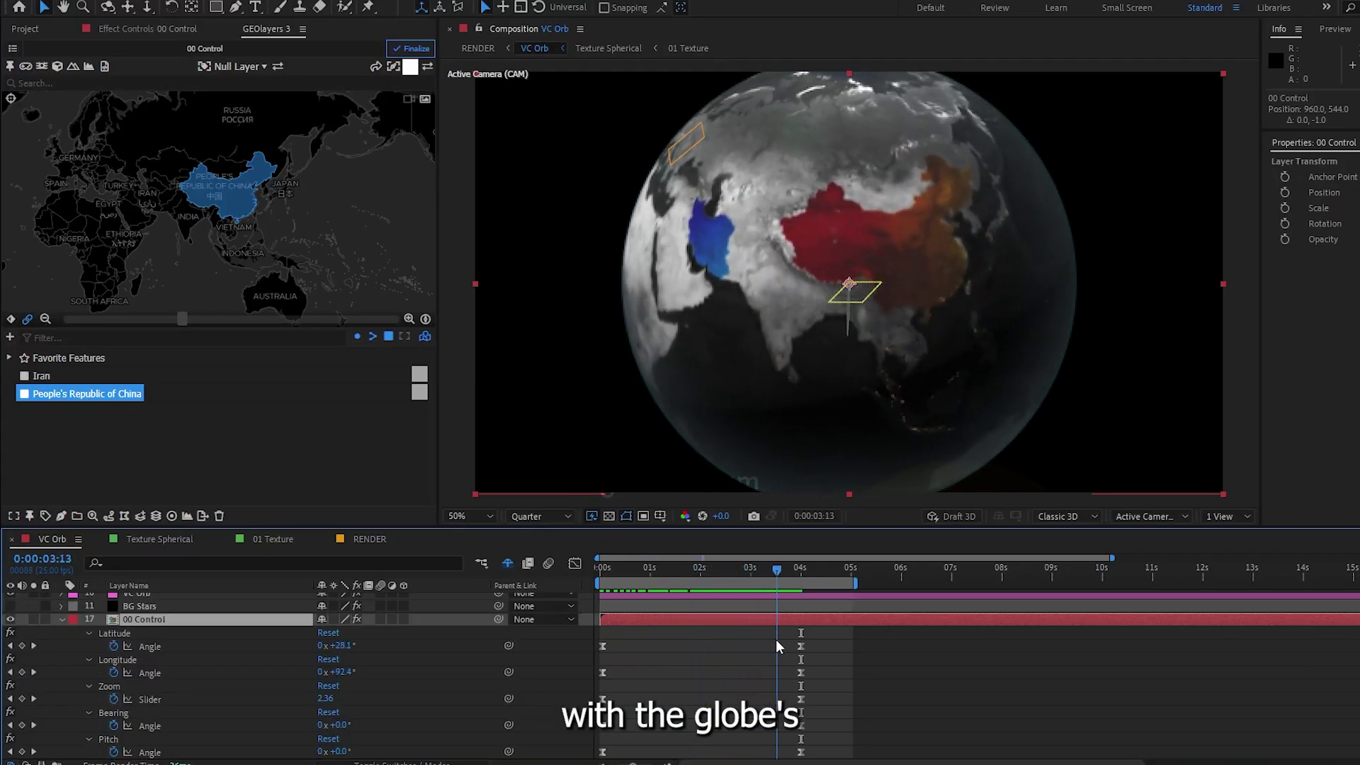
{"action": "key", "text": "space"}
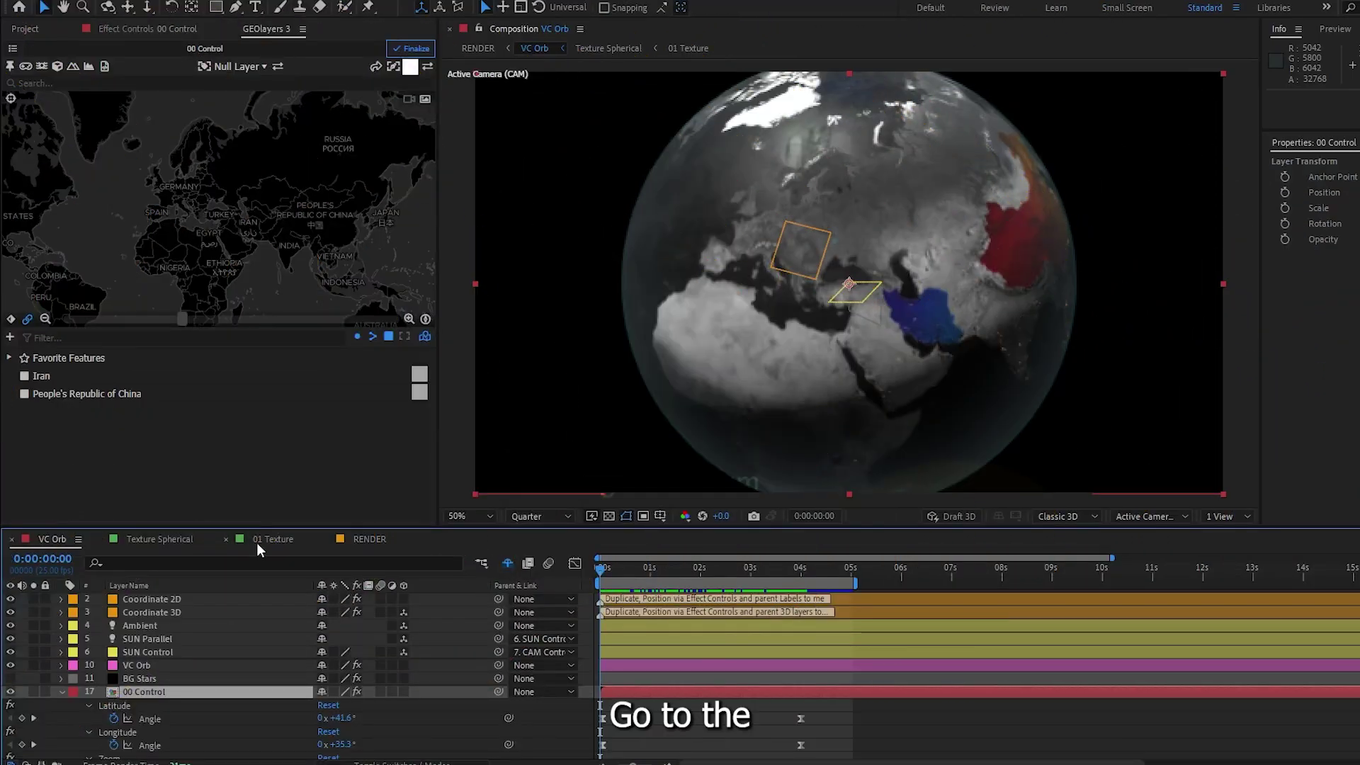
Open the 01 Texture composition and make 01 Texture the active GEOlayers mapcomp
{"action": "left_click", "coordinate": [259, 542]}
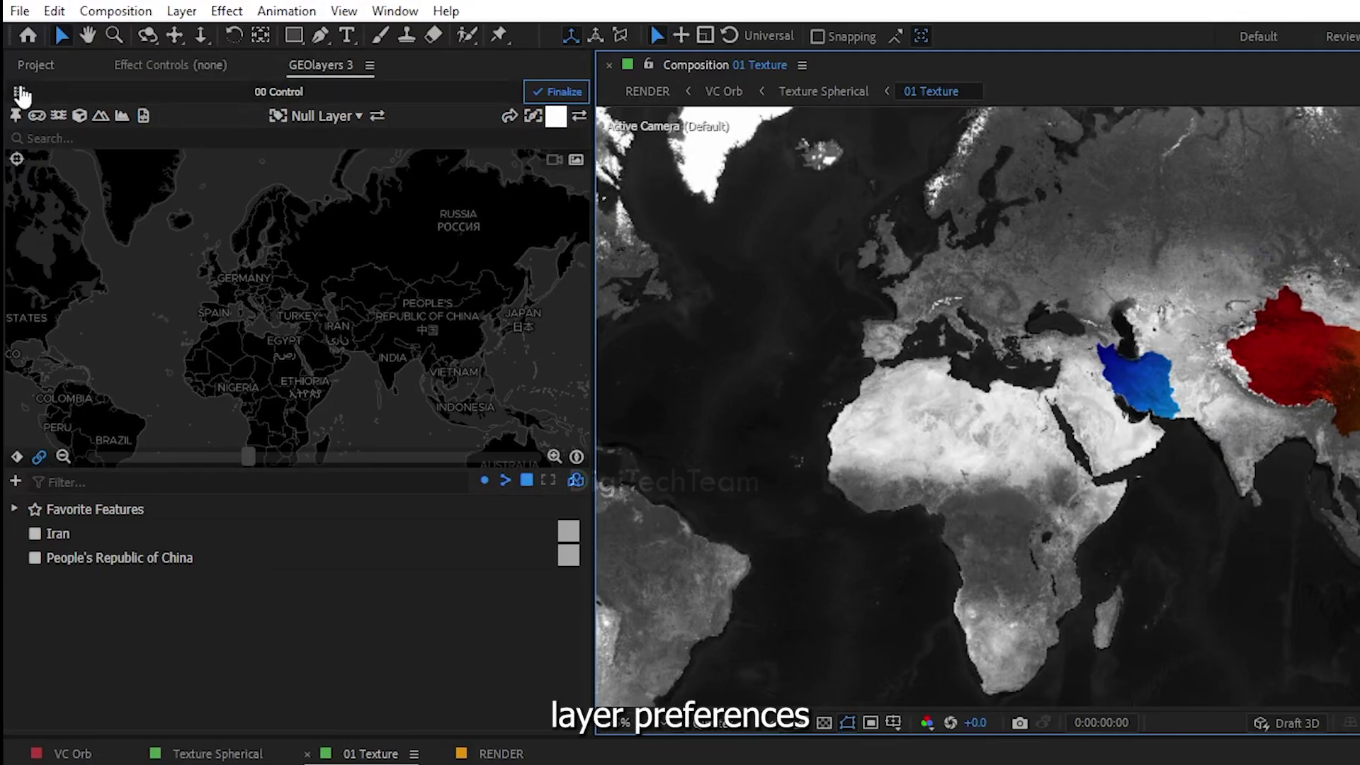
{"action": "left_click", "coordinate": [20, 92]}
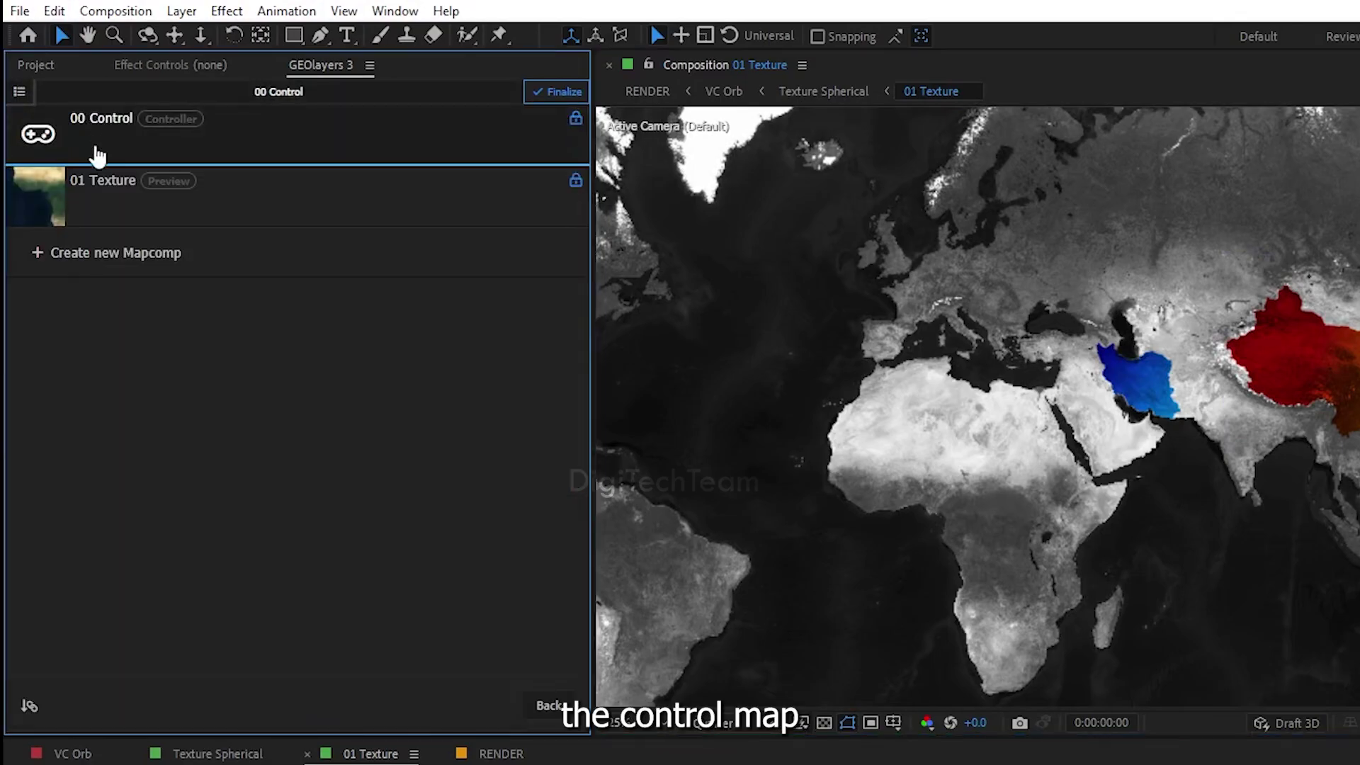
{"action": "left_click", "coordinate": [97, 189]}
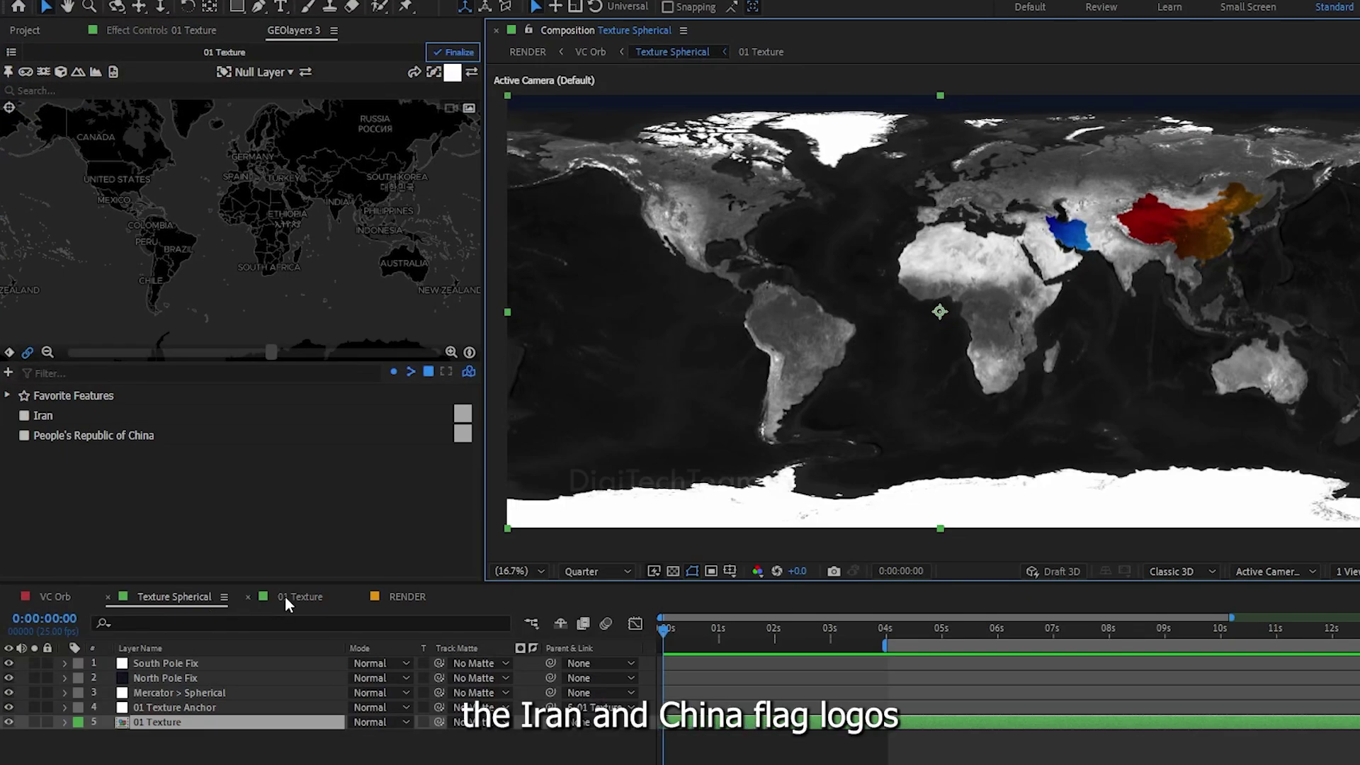
{"action": "left_click", "coordinate": [285, 596]}
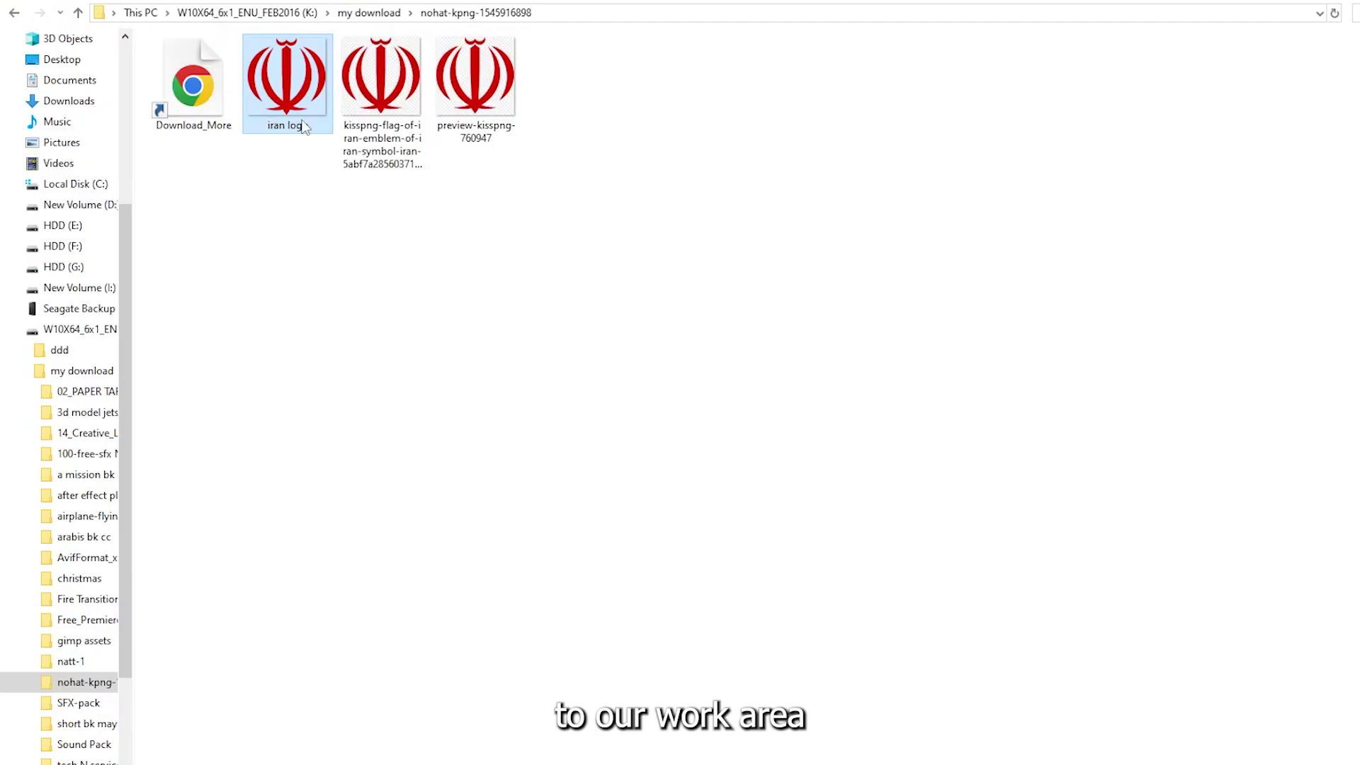
Add the iran logo image as the uppermost layer of 01 Texture and color it white with a Fill effect
{"action": "left_click_drag", "start_coordinate": [288, 89], "coordinate": [537, 560]}
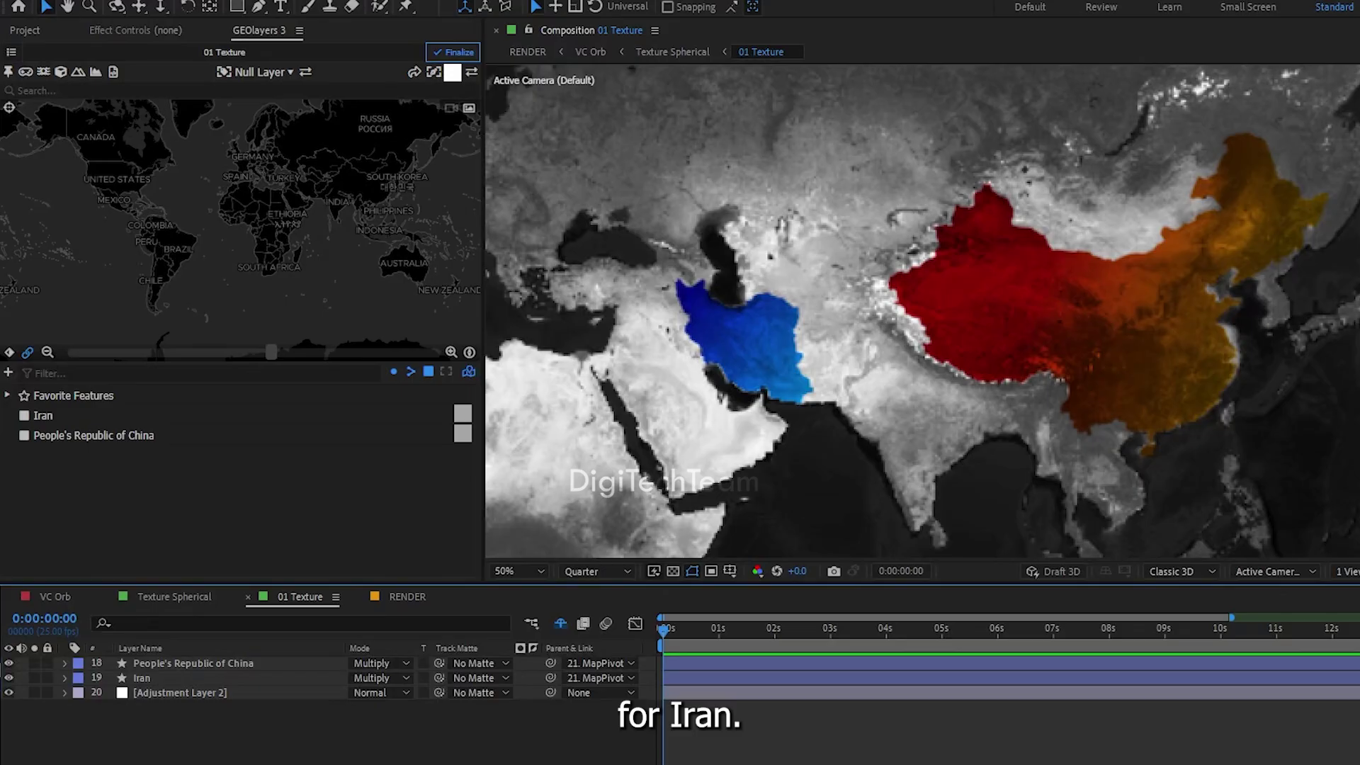
{"action": "left_click_drag", "start_coordinate": [333, 664], "coordinate": [258, 659]}
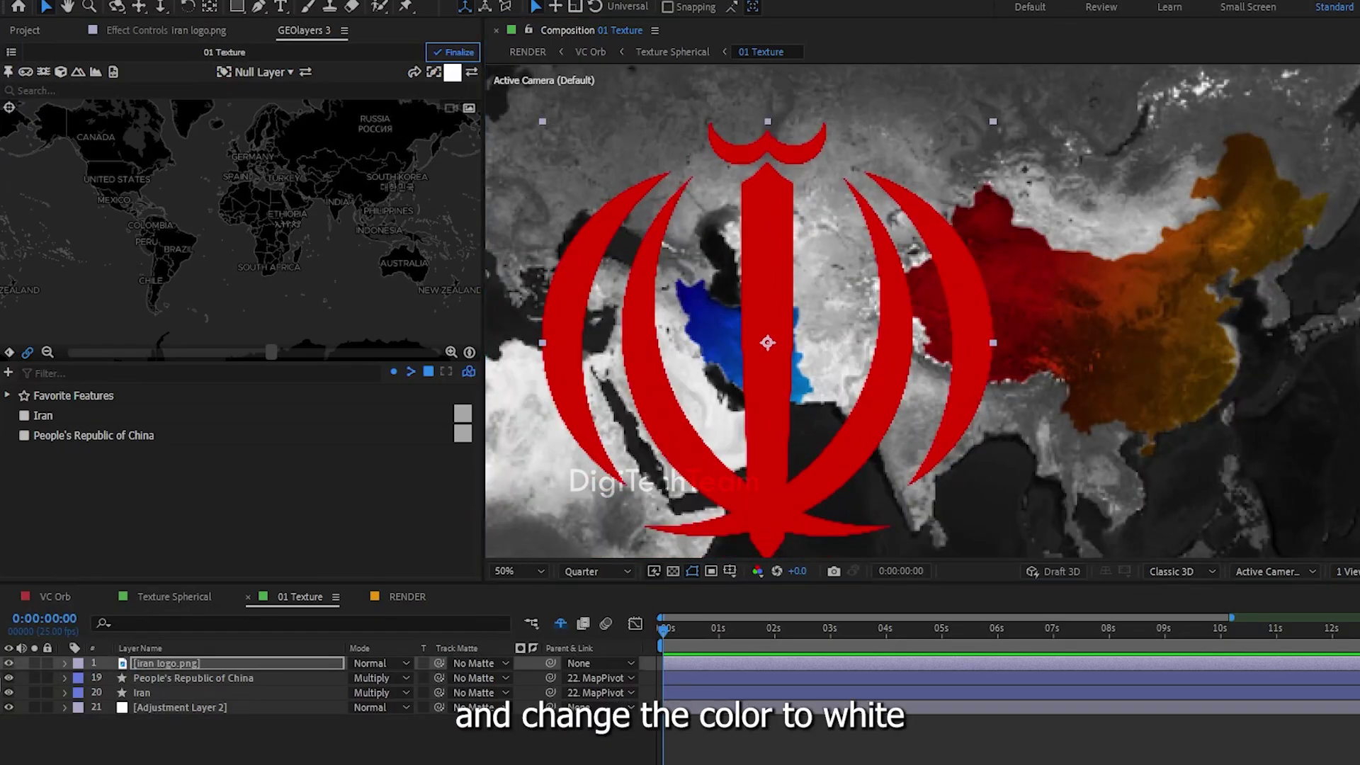
{"action": "key", "text": "ctrl+space"}
{"action": "type", "text": "fill"}
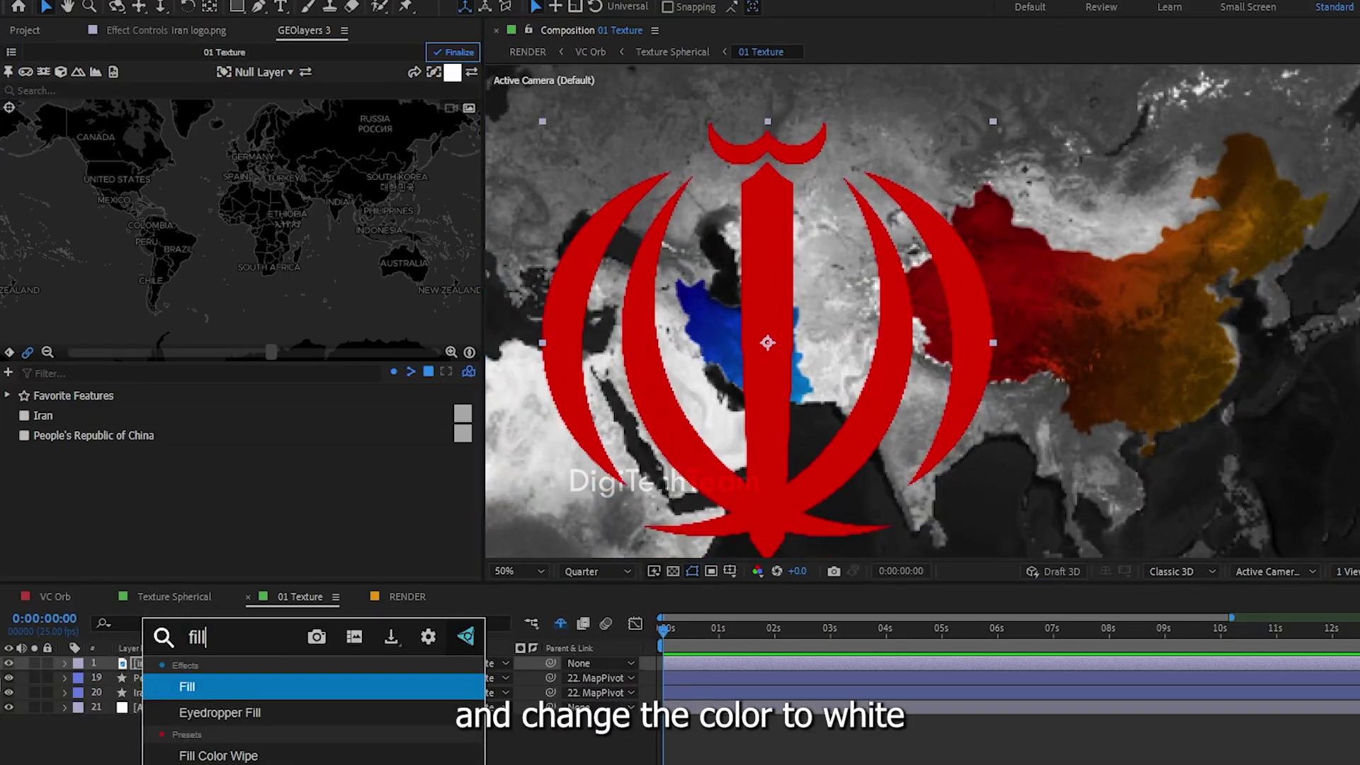
{"action": "key", "text": "Return"}
{"action": "left_click", "coordinate": [263, 111]}
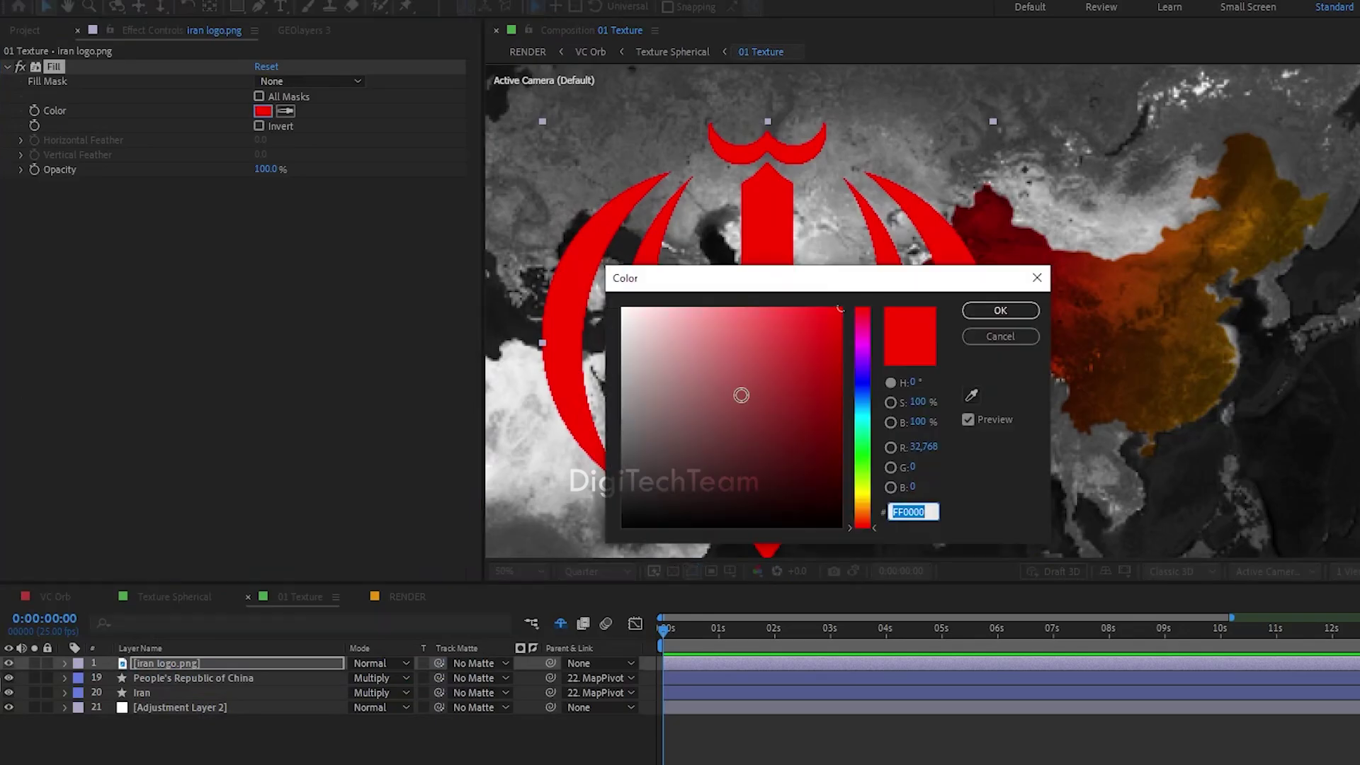
{"action": "left_click", "coordinate": [626, 308]}
{"action": "left_click", "coordinate": [990, 314]}
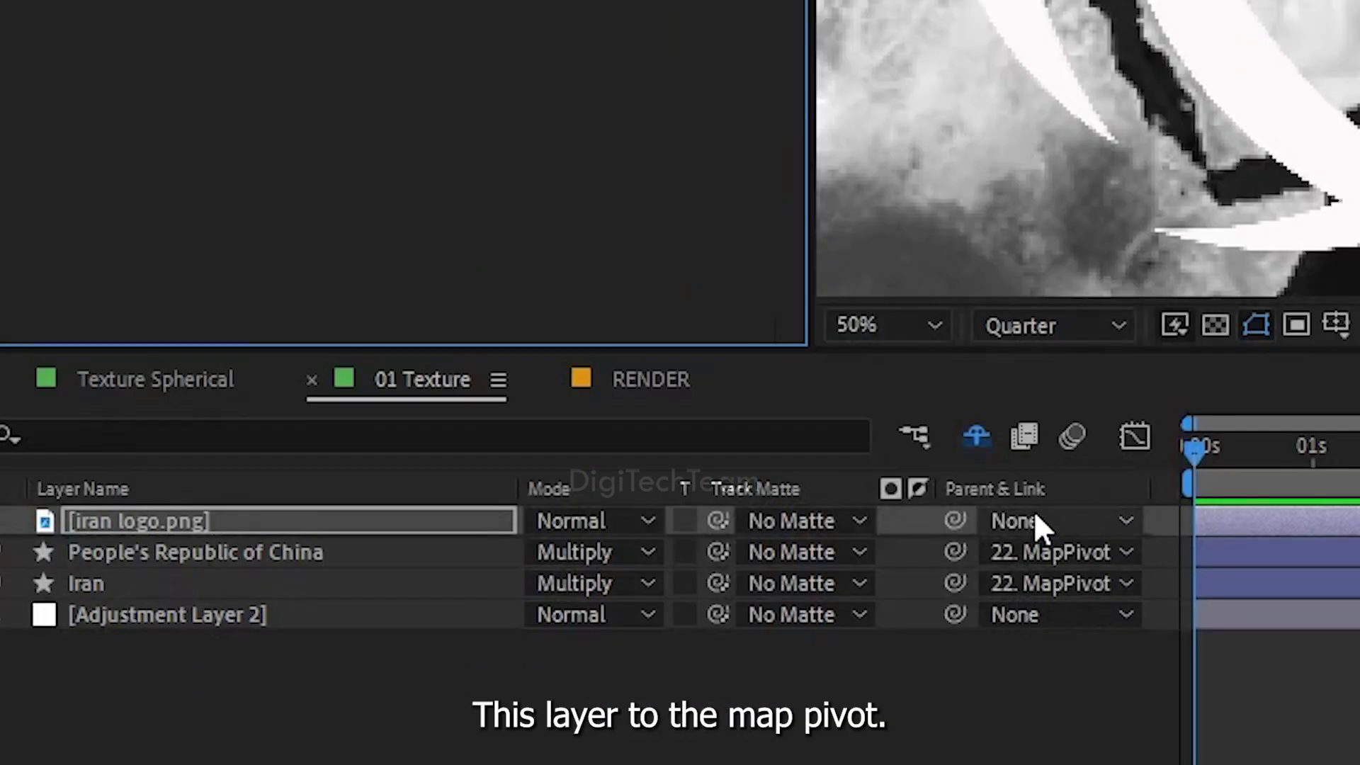
Parent the iran logo.png layer to MapPivot and scale it to 500% so it fits over Iran
{"action": "left_click", "coordinate": [1032, 521]}
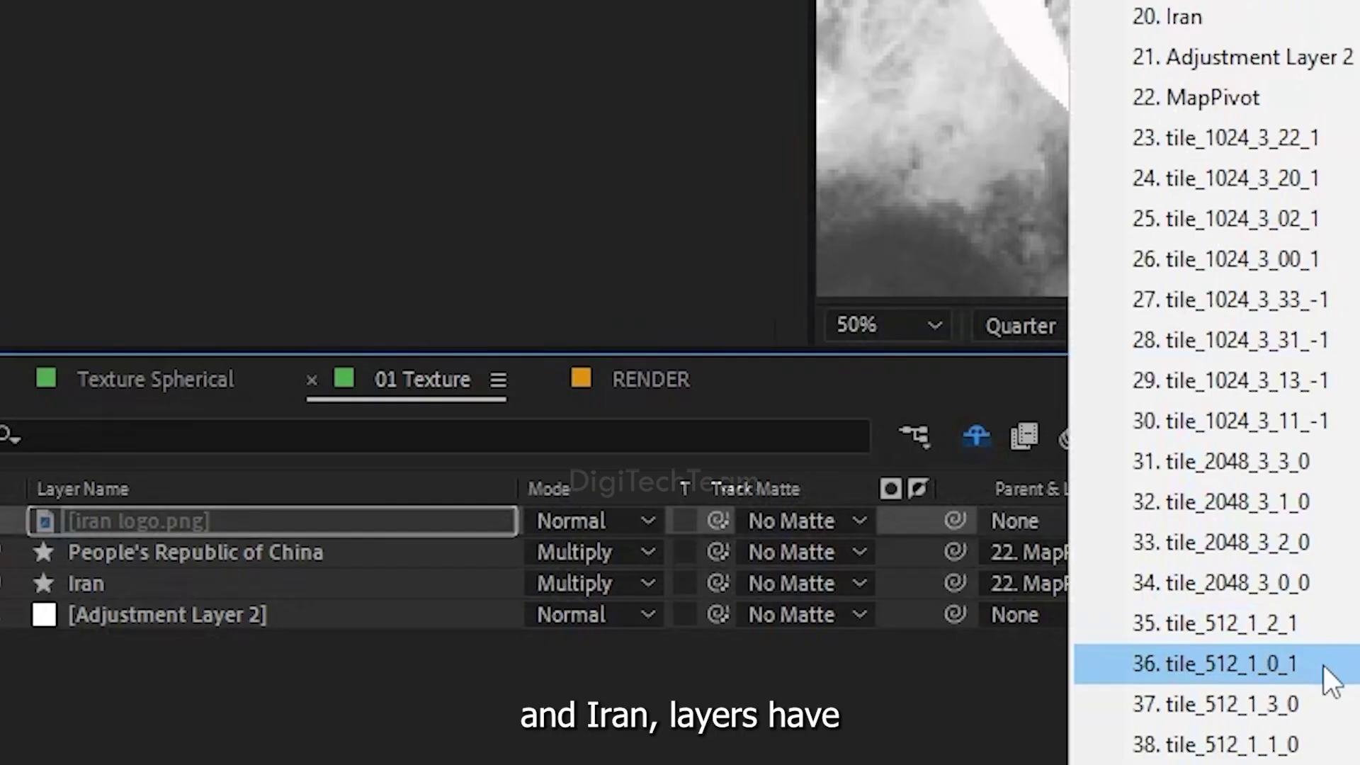
{"action": "left_click", "coordinate": [1213, 100]}
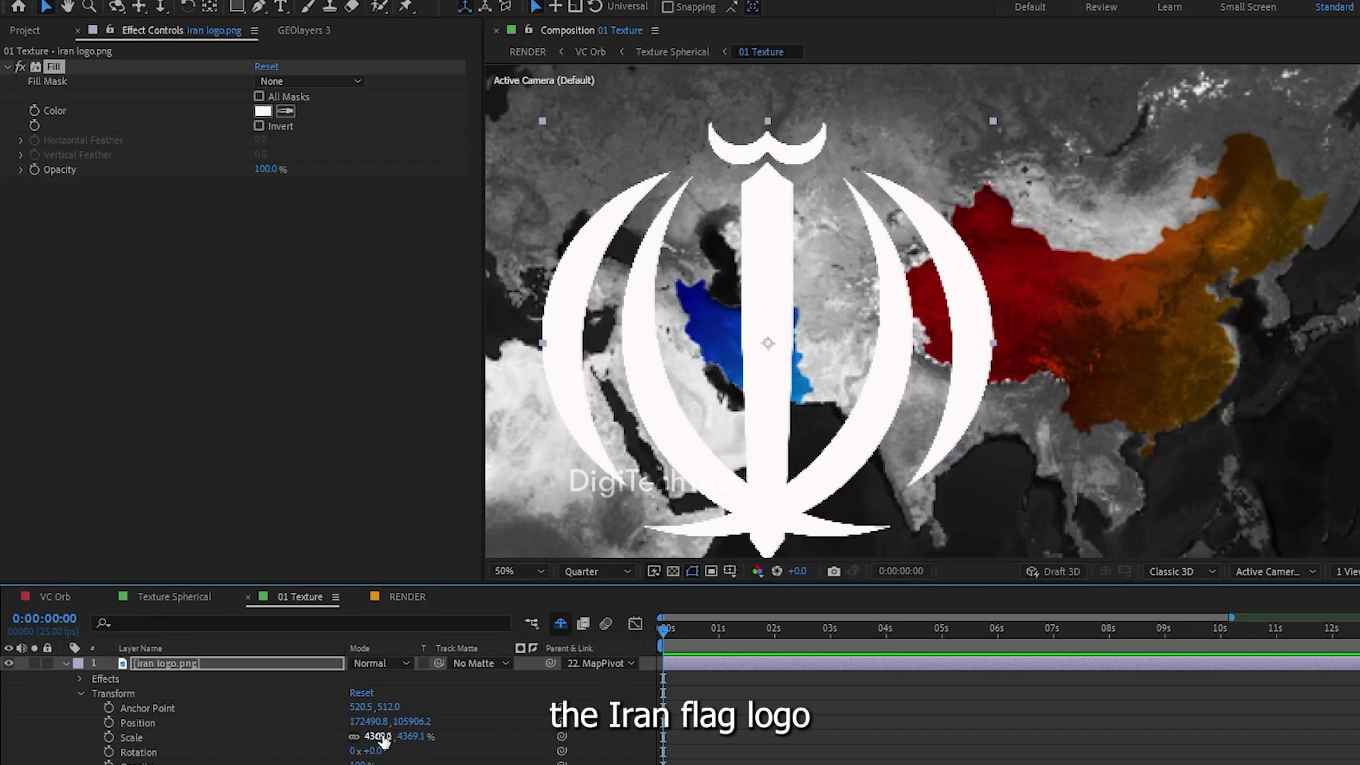
{"action": "left_click_drag", "start_coordinate": [382, 740], "coordinate": [783, 754]}
{"action": "type", "text": "500"}
{"action": "key", "text": "Return"}
Apply a Drop Shadow effect with a distance of 54 to the iran logo.png layer
{"action": "key", "text": "ctrl+space"}
{"action": "type", "text": "drop"}
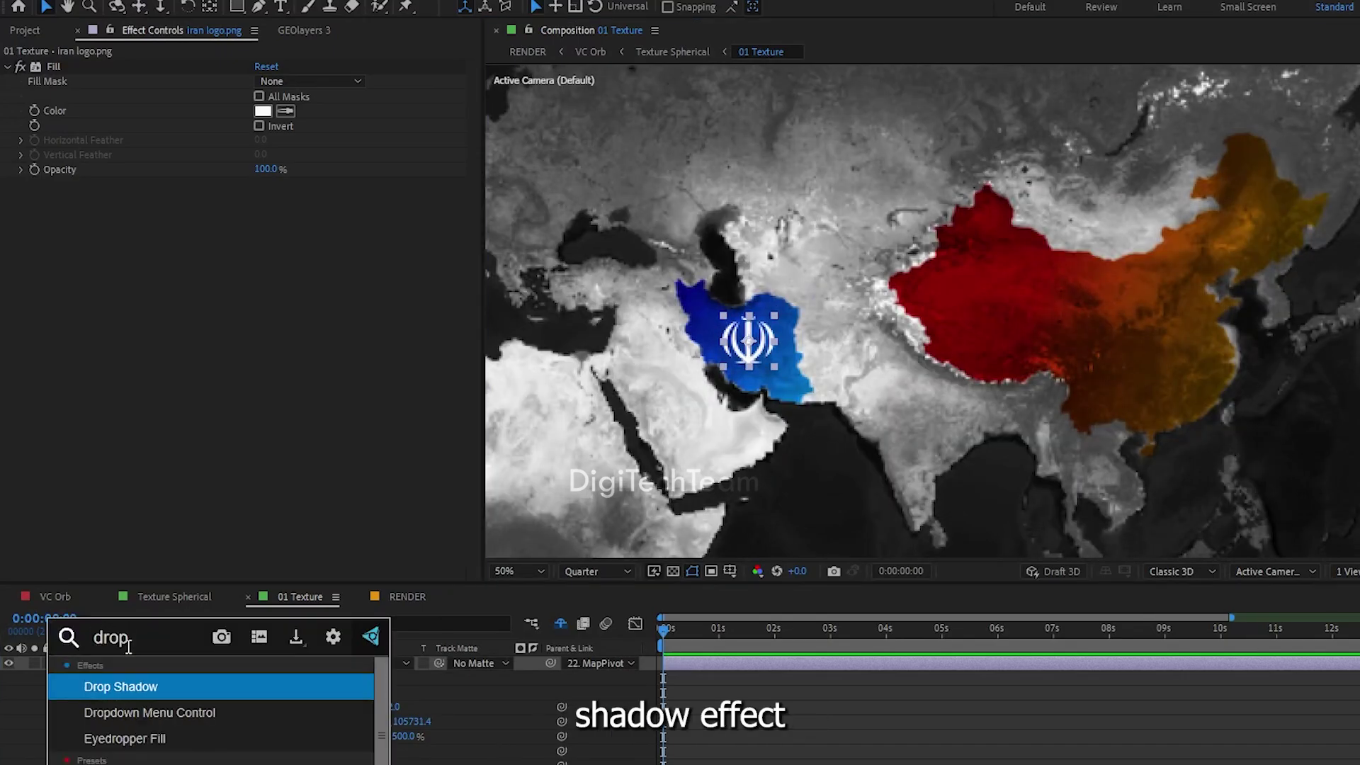
{"action": "left_click", "coordinate": [103, 688]}
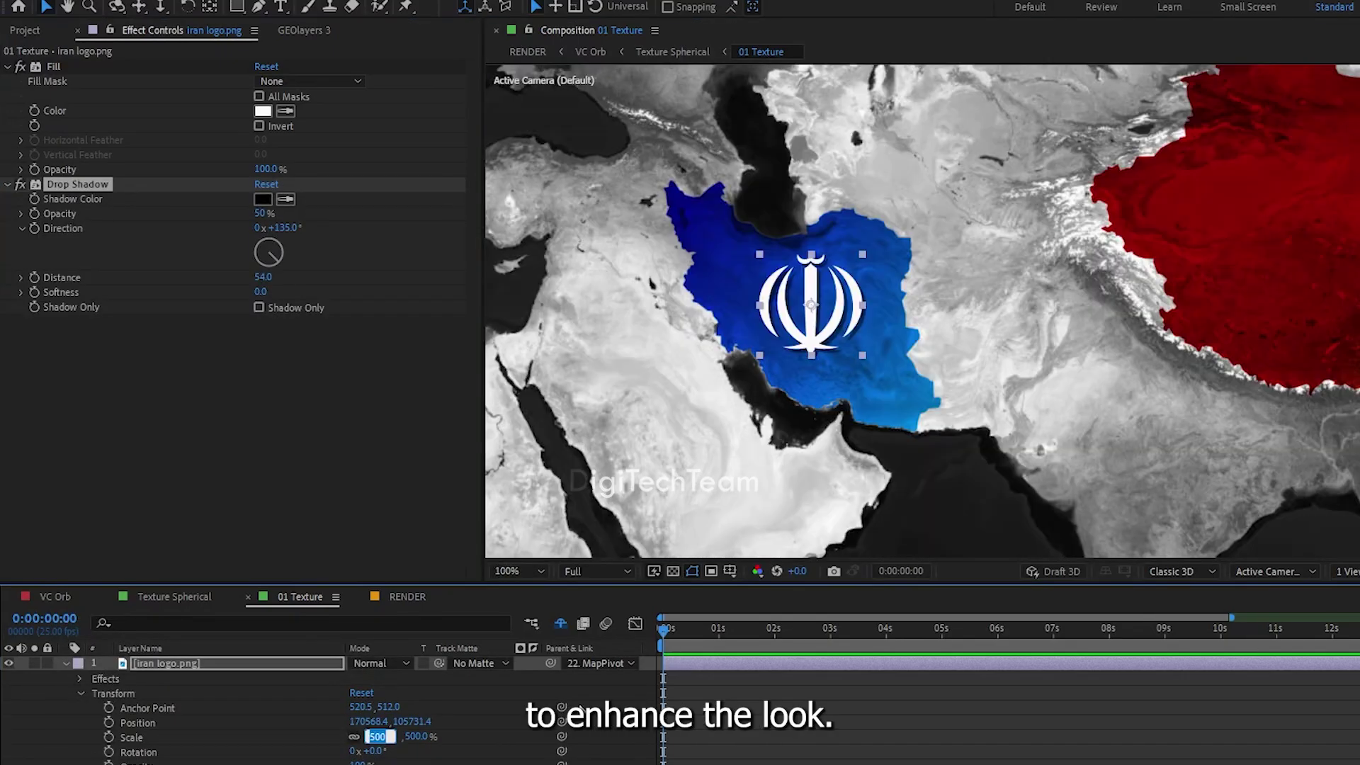
{"action": "key", "text": "Return"}
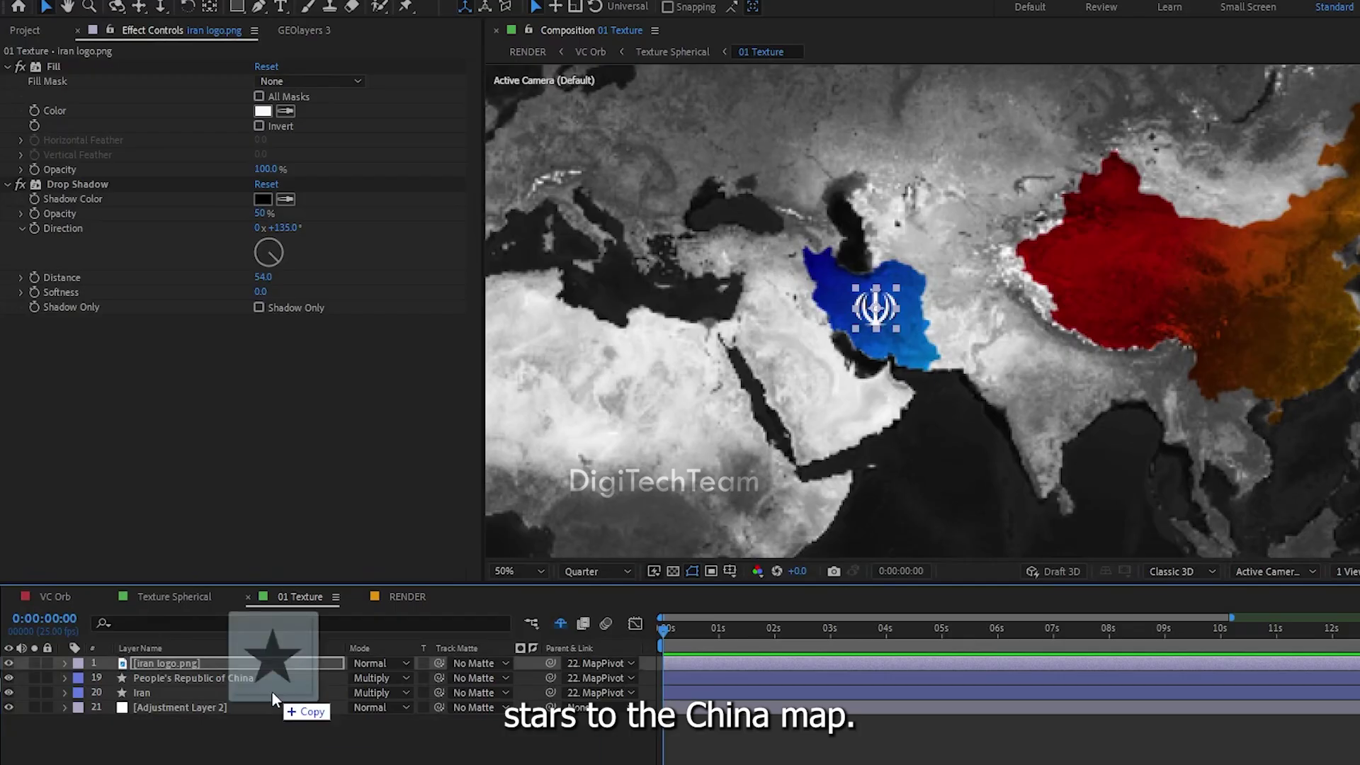
Add the star image as the uppermost layer of 01 Texture and color it golden yellow with a Fill effect
{"action": "left_click_drag", "start_coordinate": [274, 652], "coordinate": [261, 658]}
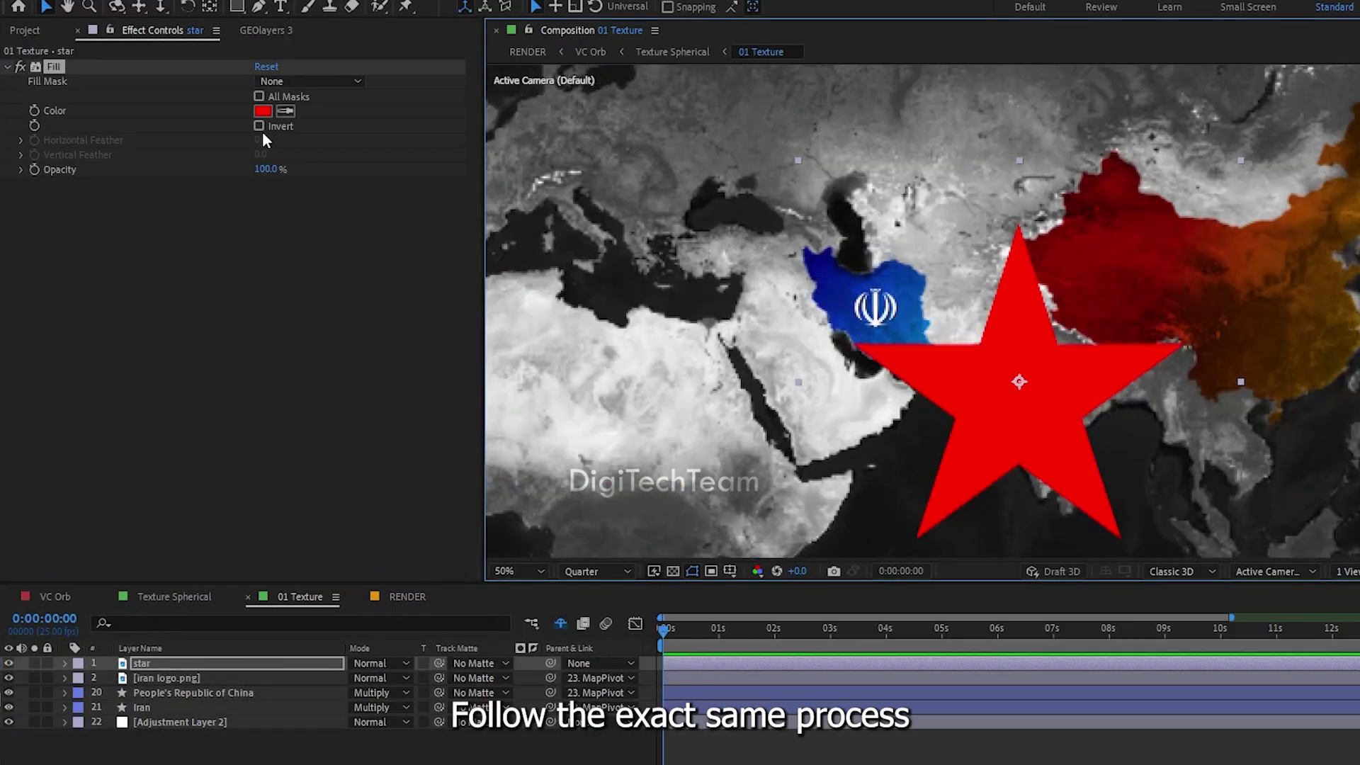
{"action": "left_click", "coordinate": [262, 111]}
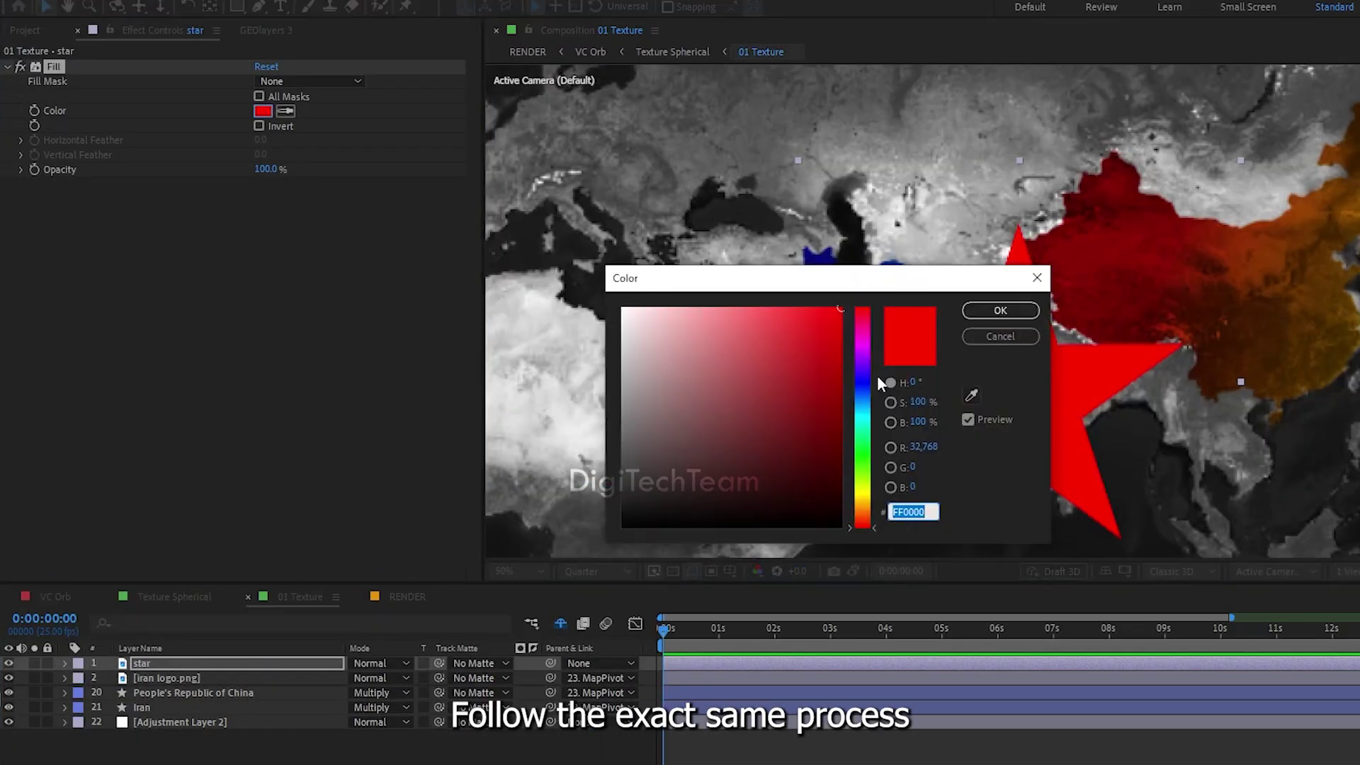
{"action": "left_click", "coordinate": [864, 494]}
{"action": "left_click", "coordinate": [864, 499]}
{"action": "left_click", "coordinate": [1000, 310]}
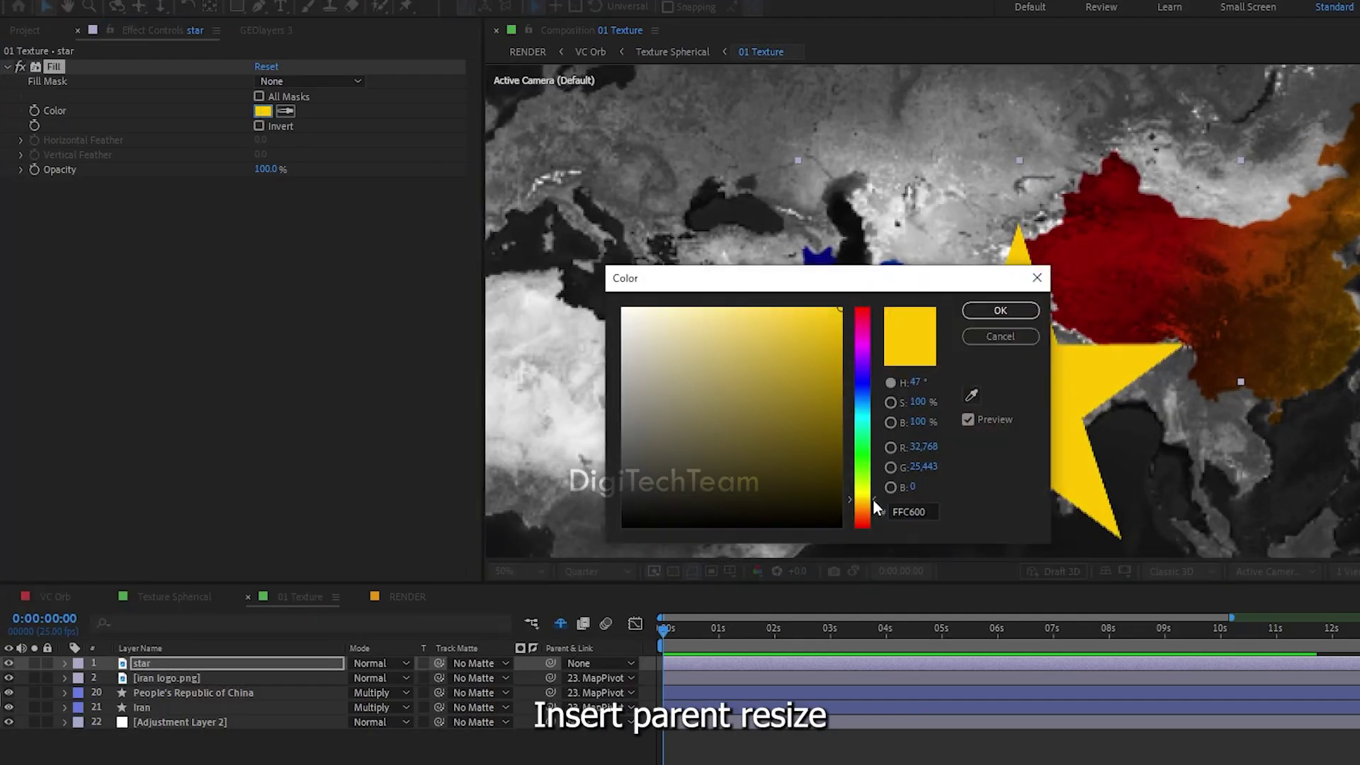
{"action": "key", "text": "Return"}
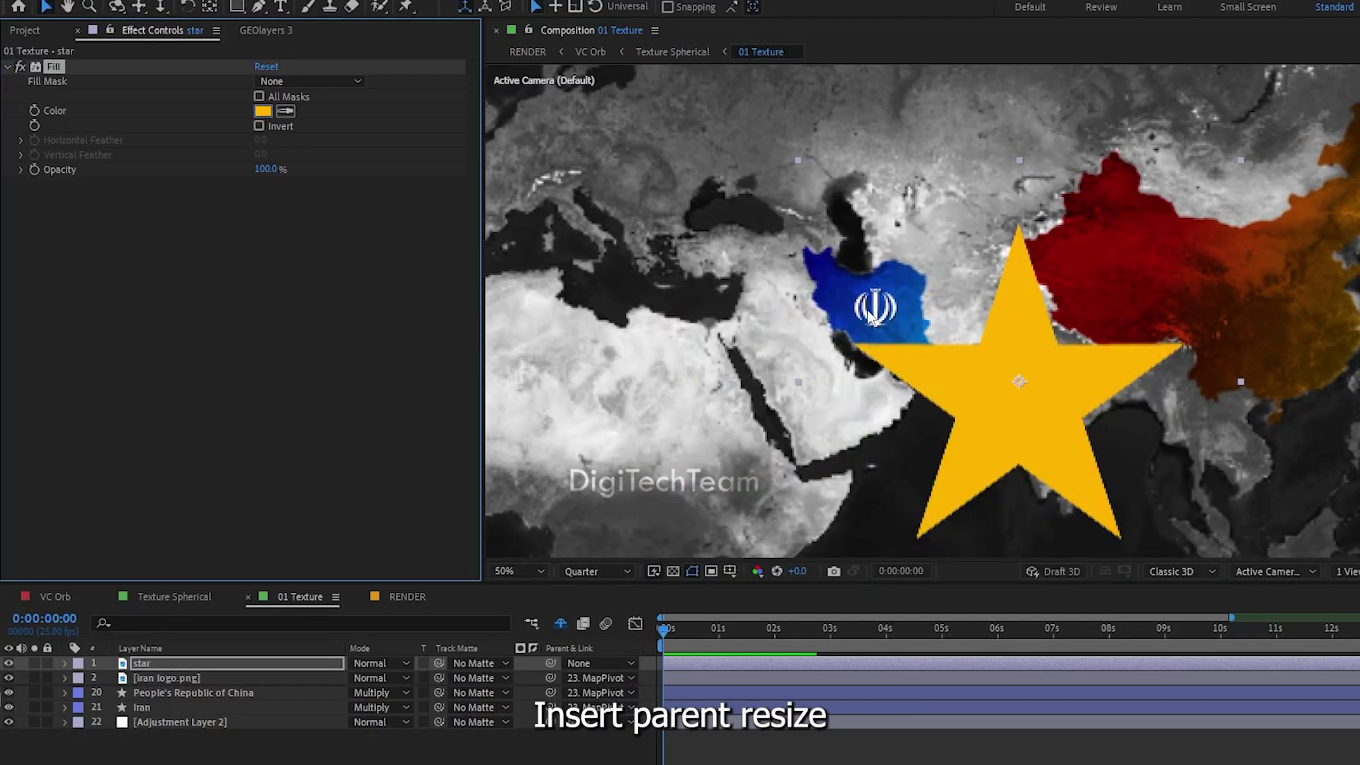
Parent the star layer to MapPivot
{"action": "left_click", "coordinate": [602, 663]}
{"action": "left_click", "coordinate": [662, 459]}
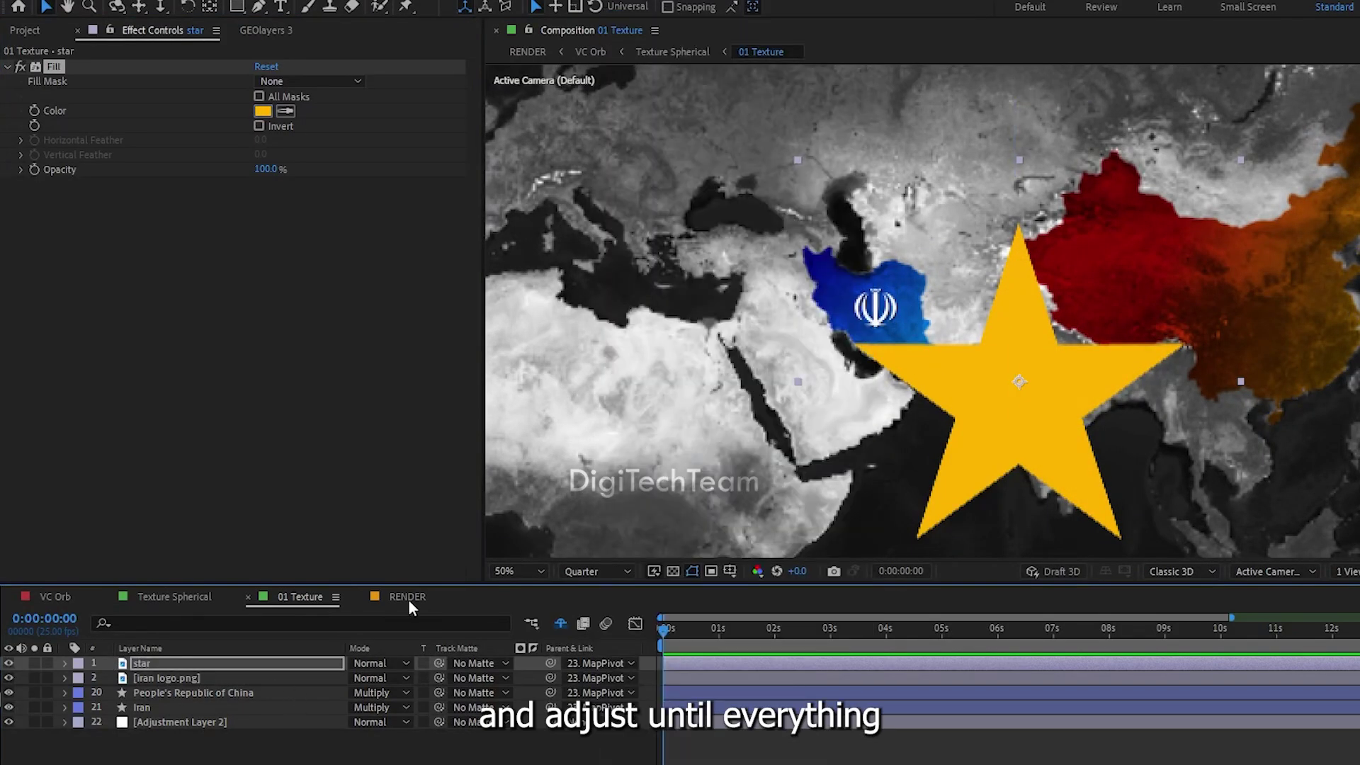
Move the star layer onto the red western part of China and scale it to fit the country
{"action": "left_click_drag", "start_coordinate": [1043, 365], "coordinate": [1121, 266]}
{"action": "left_click", "coordinate": [64, 663]}
{"action": "left_click", "coordinate": [376, 737]}
{"action": "type", "text": "500"}
{"action": "key", "text": "Return"}
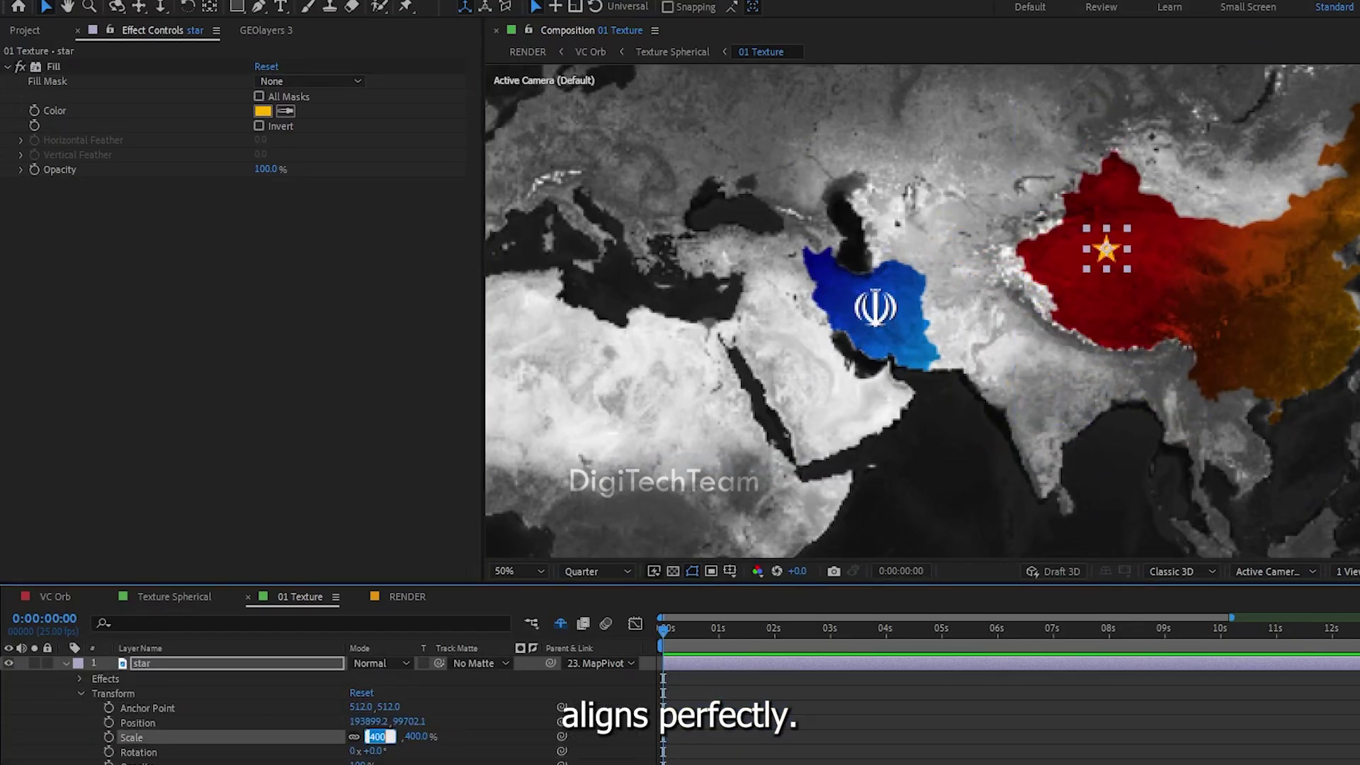
Duplicate the star layer and place the copy beside the large star, toward its upper right
{"action": "left_click", "coordinate": [65, 663]}
{"action": "key", "text": "ctrl+d"}
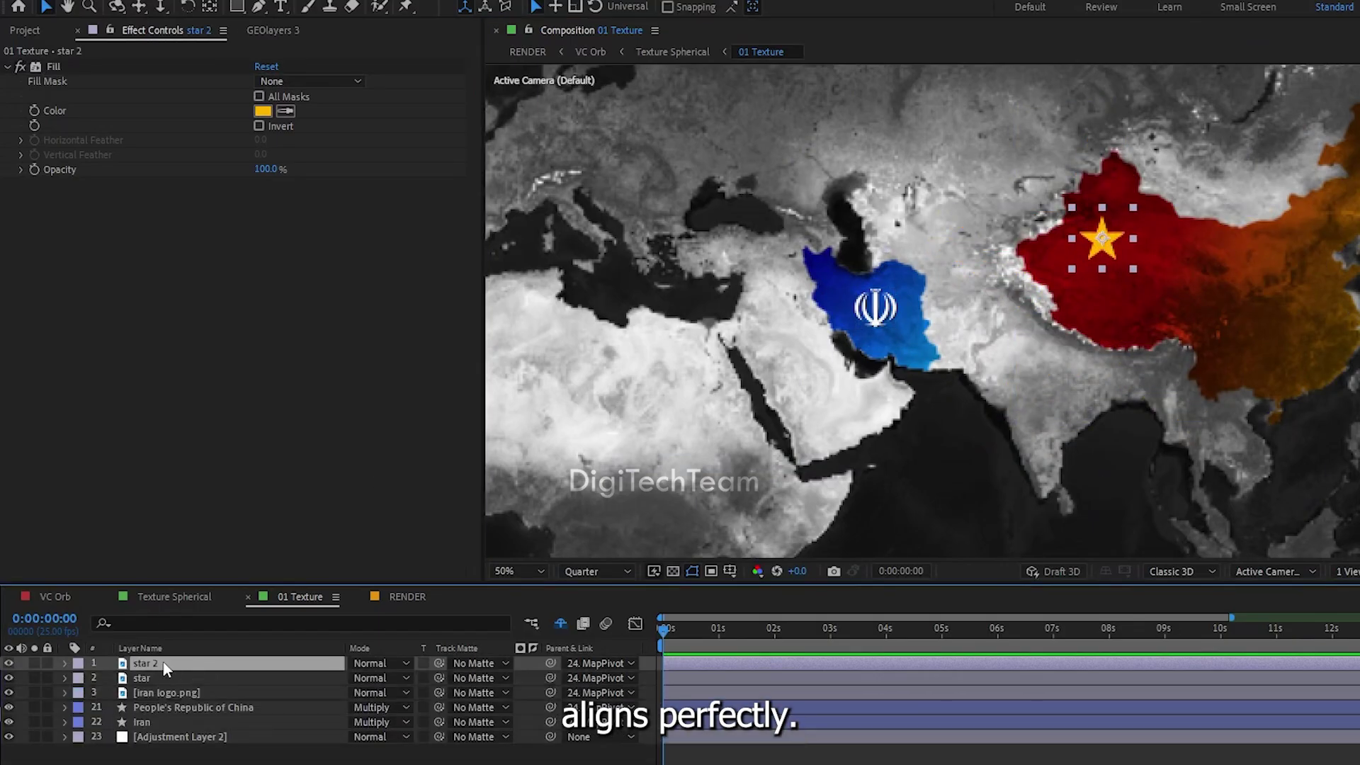
{"action": "left_click_drag", "start_coordinate": [1105, 245], "coordinate": [1158, 232]}
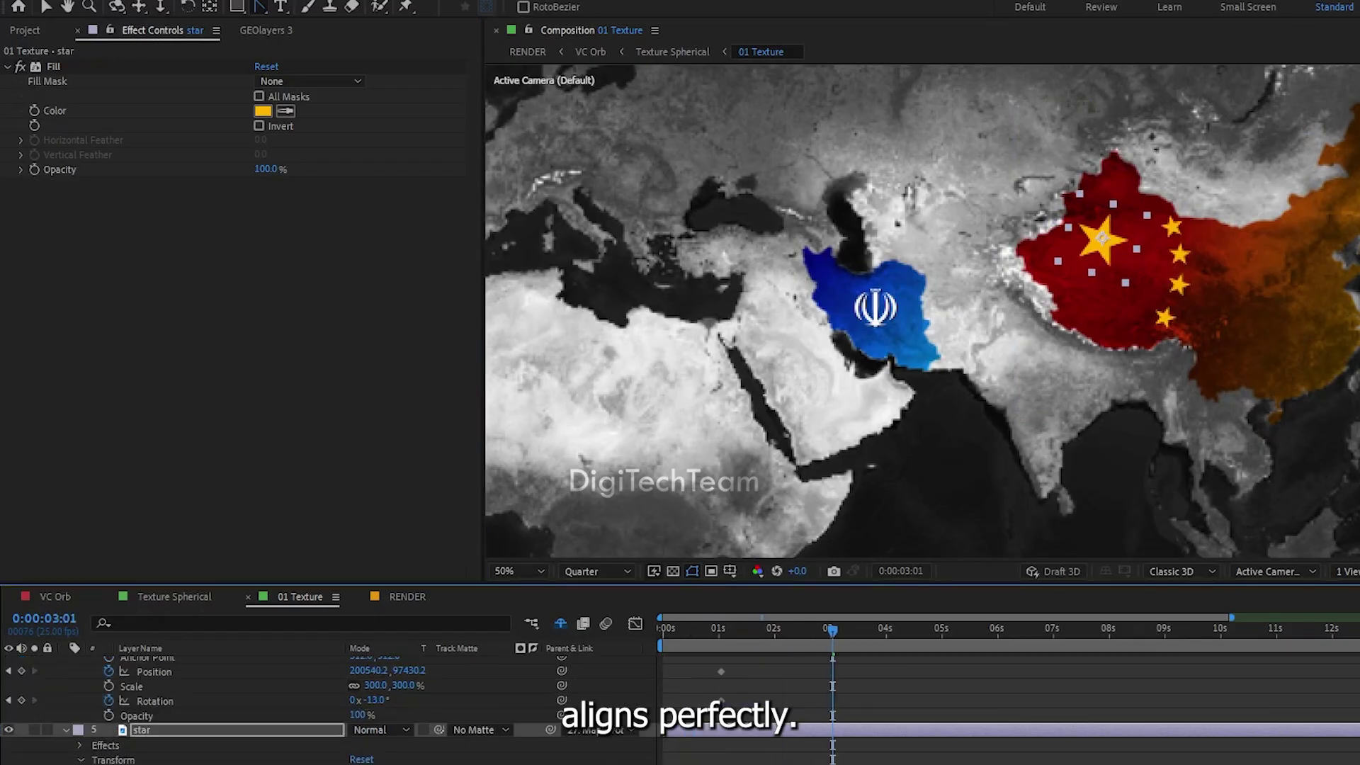
Scrub through the 01 Texture timeline to preview the motion of China's stars
{"action": "mouse_move", "coordinate": [831, 629]}
{"action": "left_mouse_down"}
{"action": "mouse_move", "coordinate": [682, 644]}
{"action": "mouse_move", "coordinate": [829, 649]}
{"action": "left_mouse_up"}
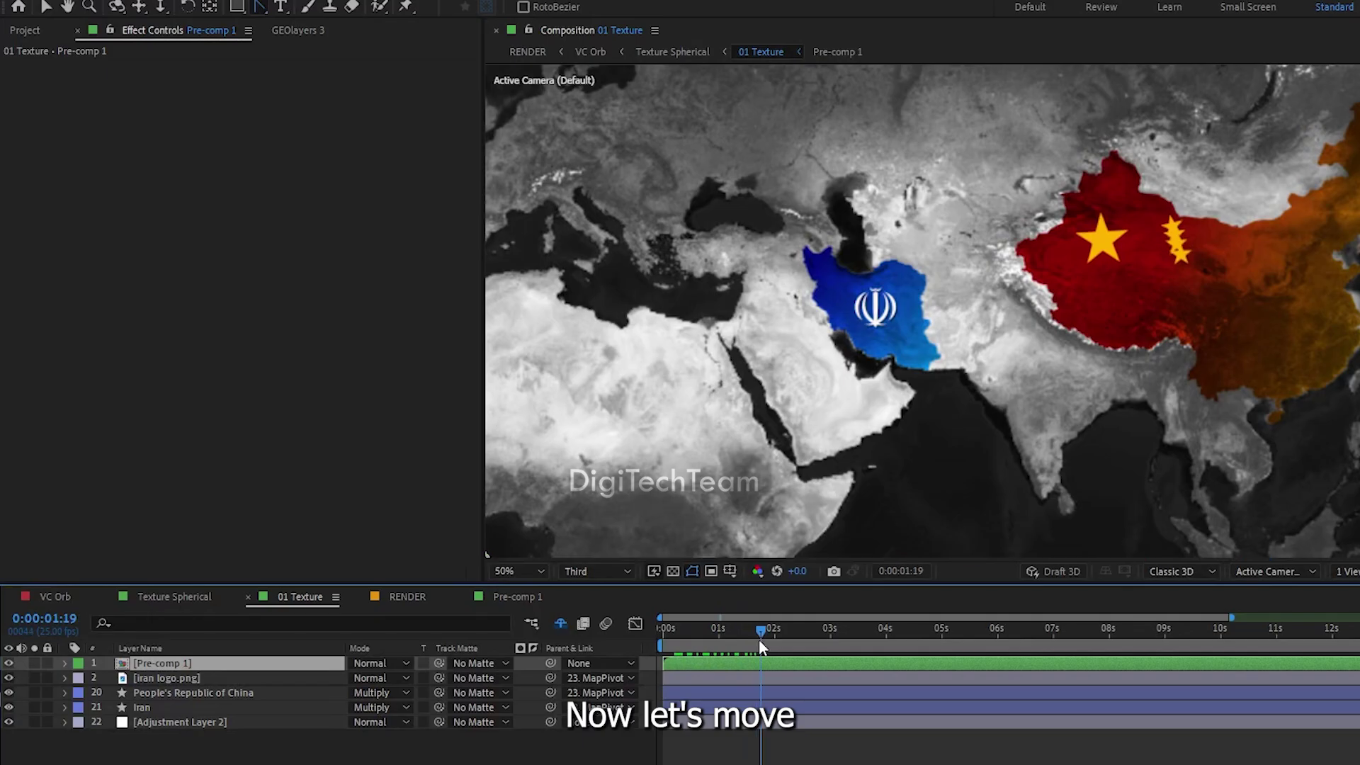
{"action": "left_click_drag", "start_coordinate": [759, 639], "coordinate": [839, 643]}
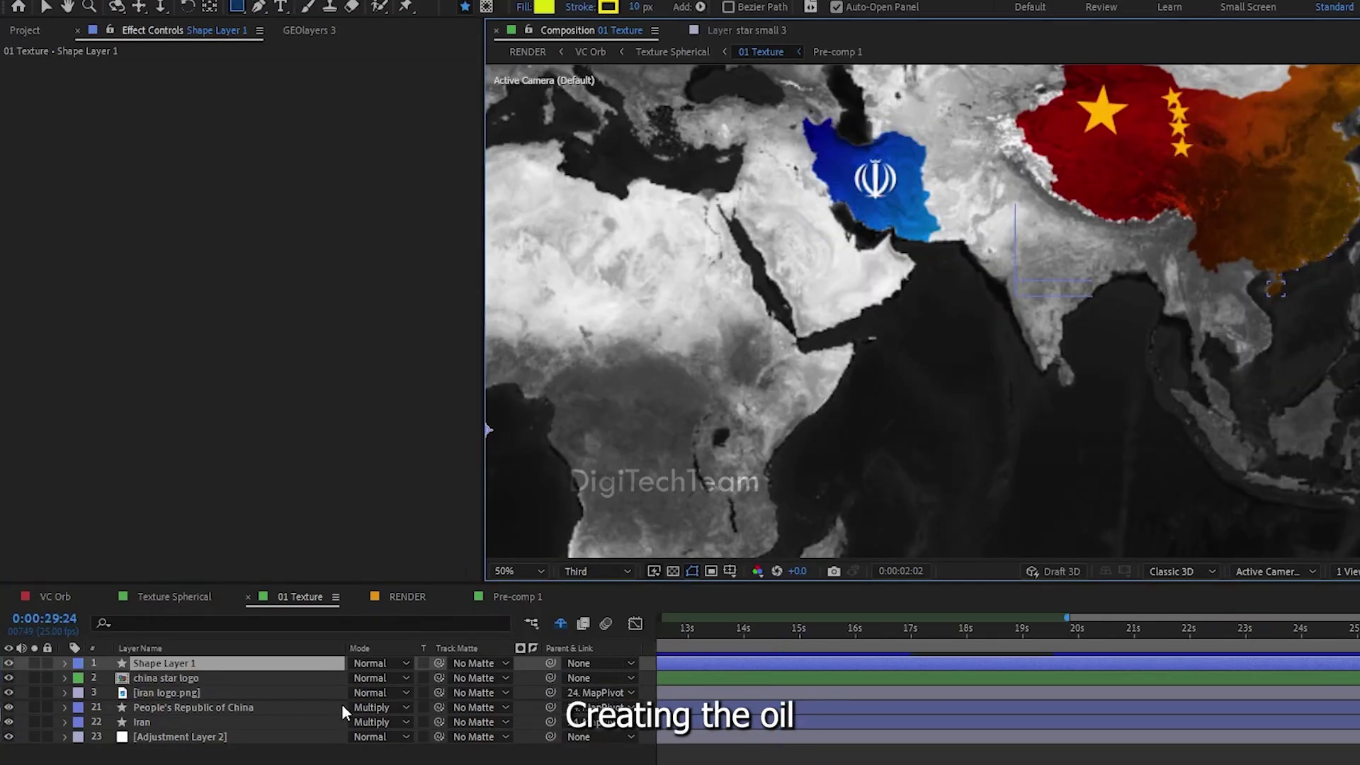
Delete Shape Layer 1 and add a new shape layer named oil supply to 01 Texture
{"action": "key", "text": "Delete"}
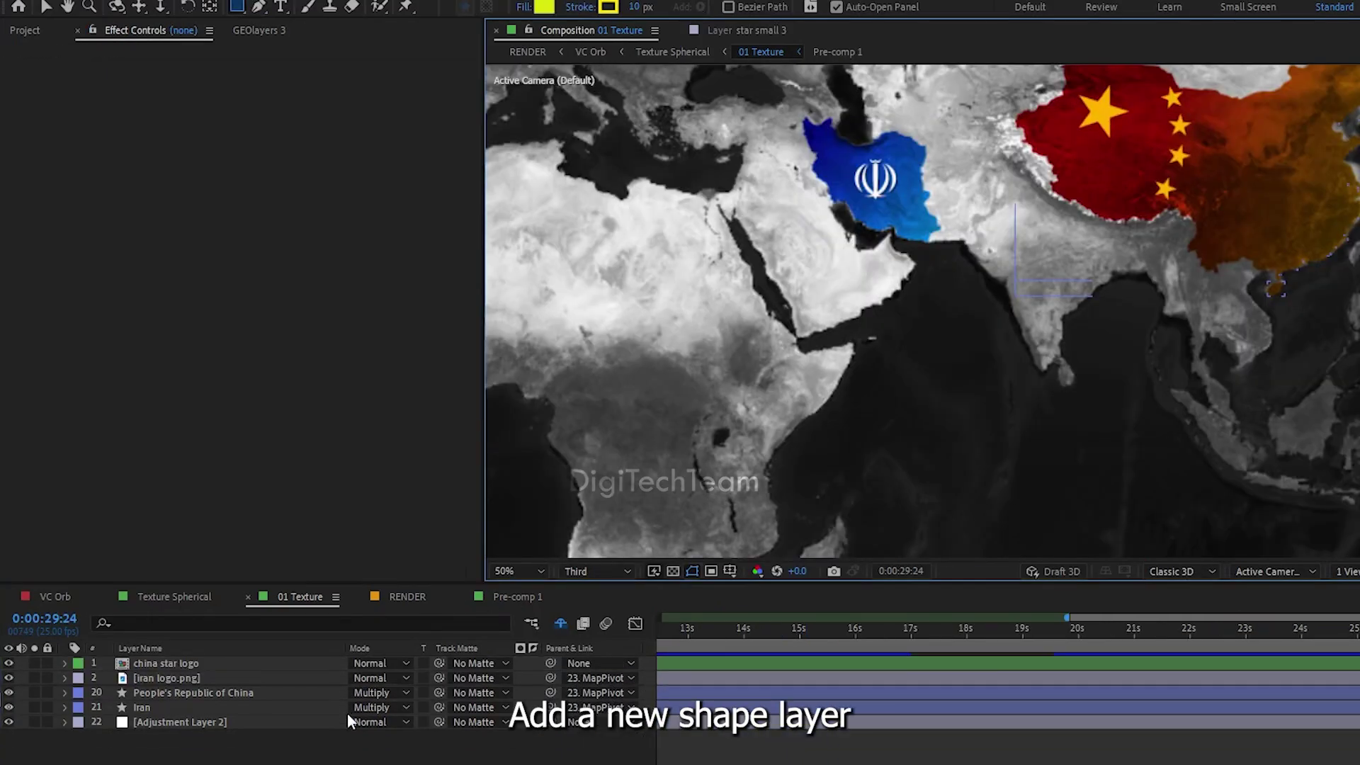
{"action": "right_click", "coordinate": [344, 747]}
{"action": "mouse_move", "coordinate": [387, 559]}
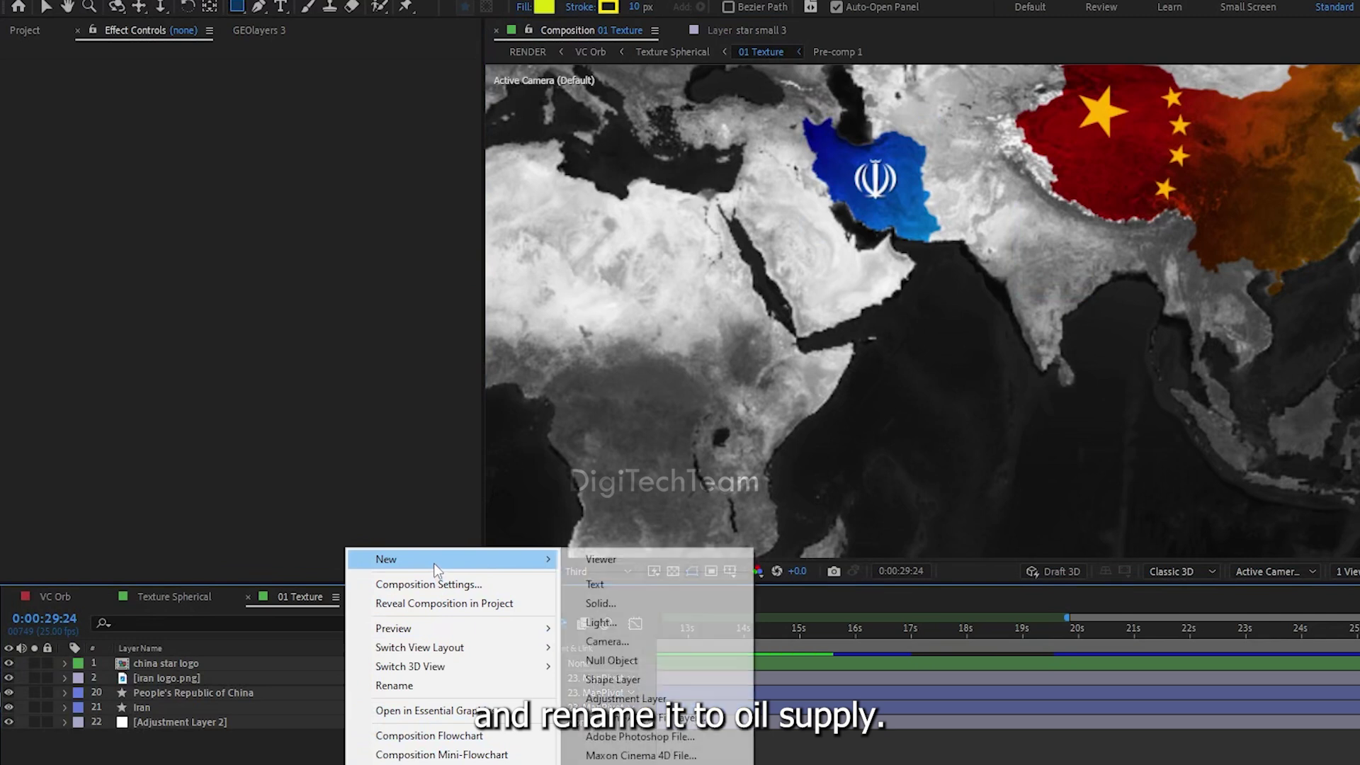
{"action": "left_click", "coordinate": [616, 680]}
{"action": "right_click", "coordinate": [188, 664]}
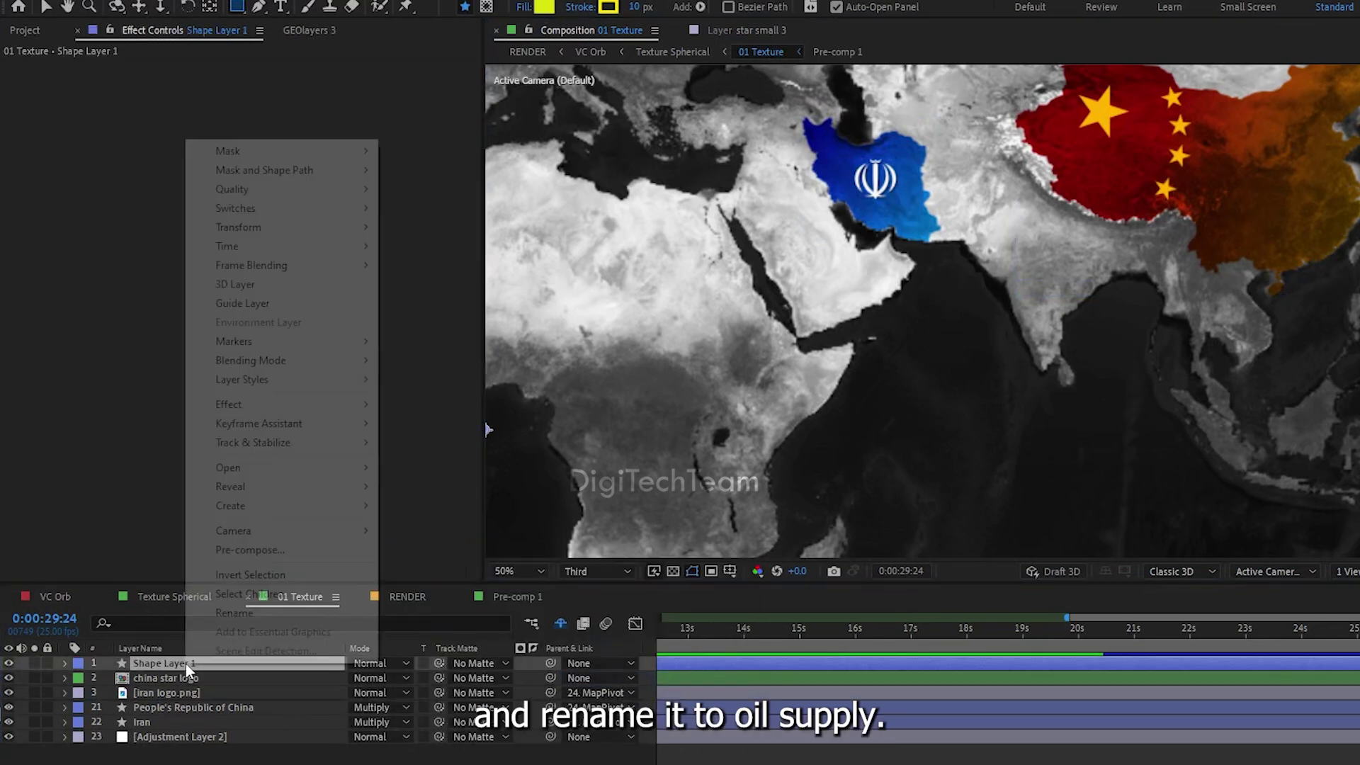
{"action": "left_click", "coordinate": [244, 613]}
{"action": "type", "text": "oil supply"}
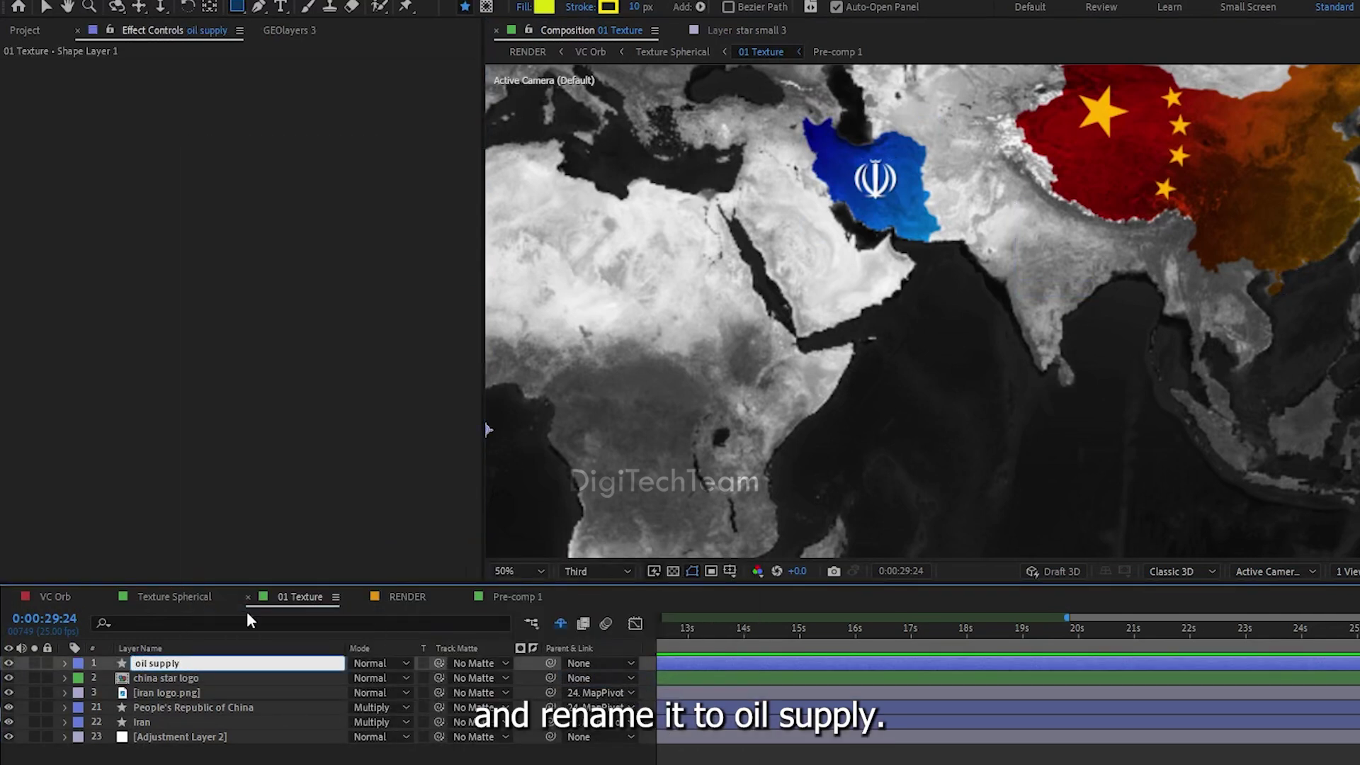
{"action": "key", "text": "Return"}
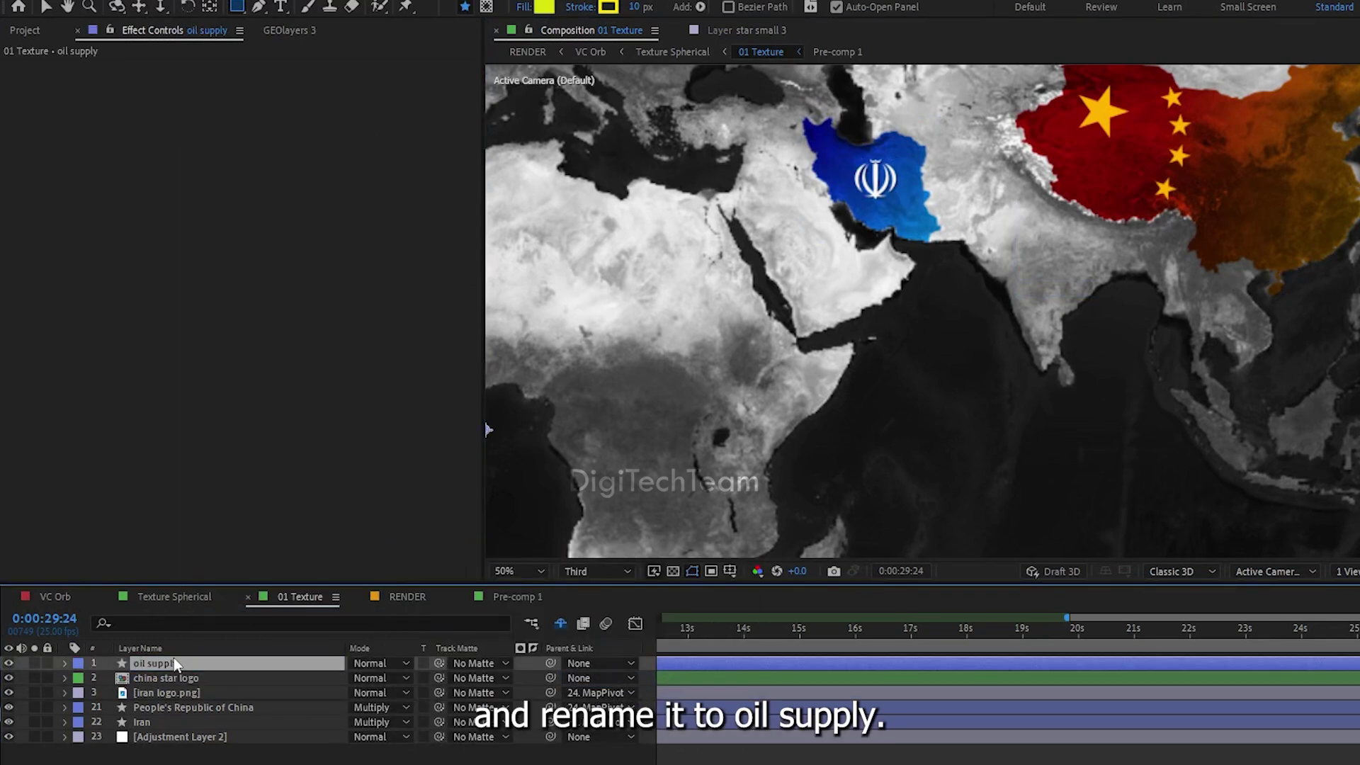
Set up the Pen tool for the oil supply layer with no fill and an FFC000 stroke
{"action": "left_click", "coordinate": [260, 6]}
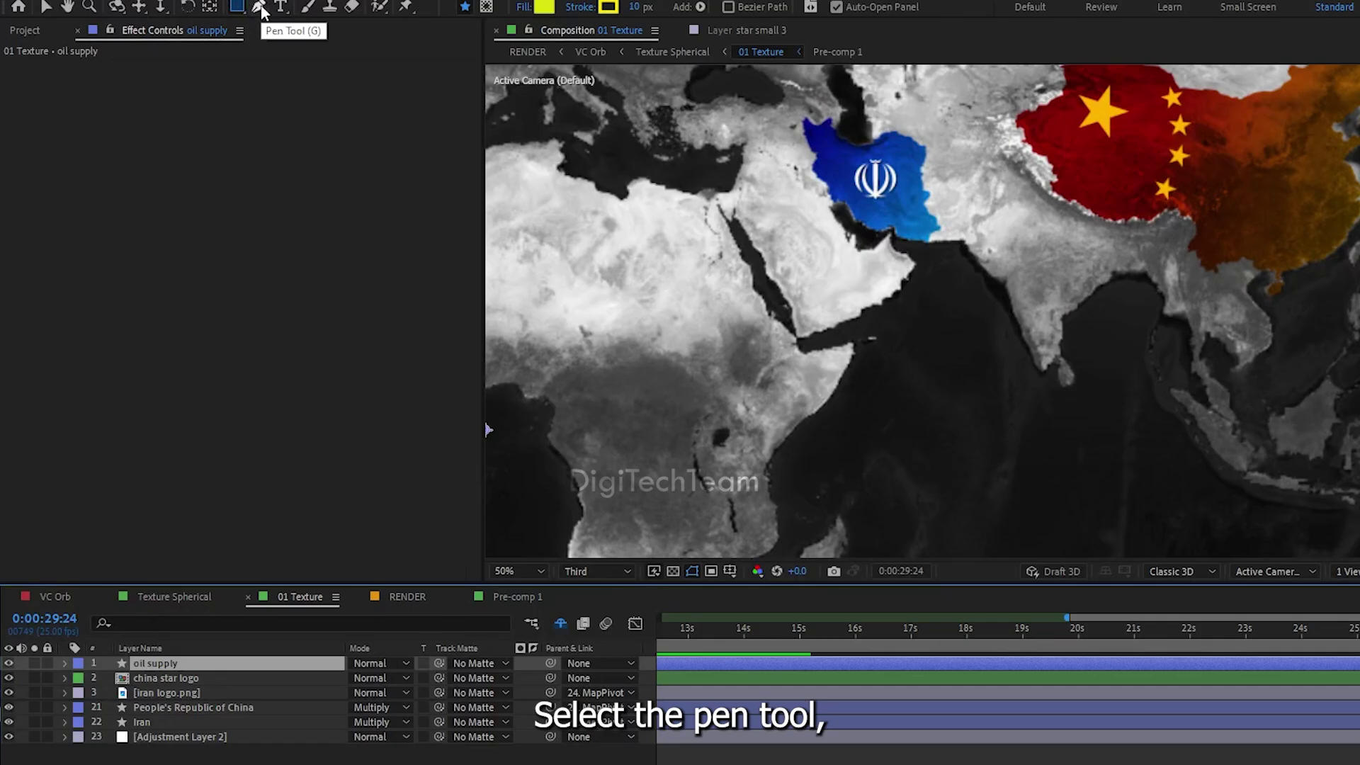
{"action": "left_click", "coordinate": [523, 8]}
{"action": "left_click", "coordinate": [740, 367]}
{"action": "left_click", "coordinate": [799, 467]}
{"action": "left_click", "coordinate": [608, 6]}
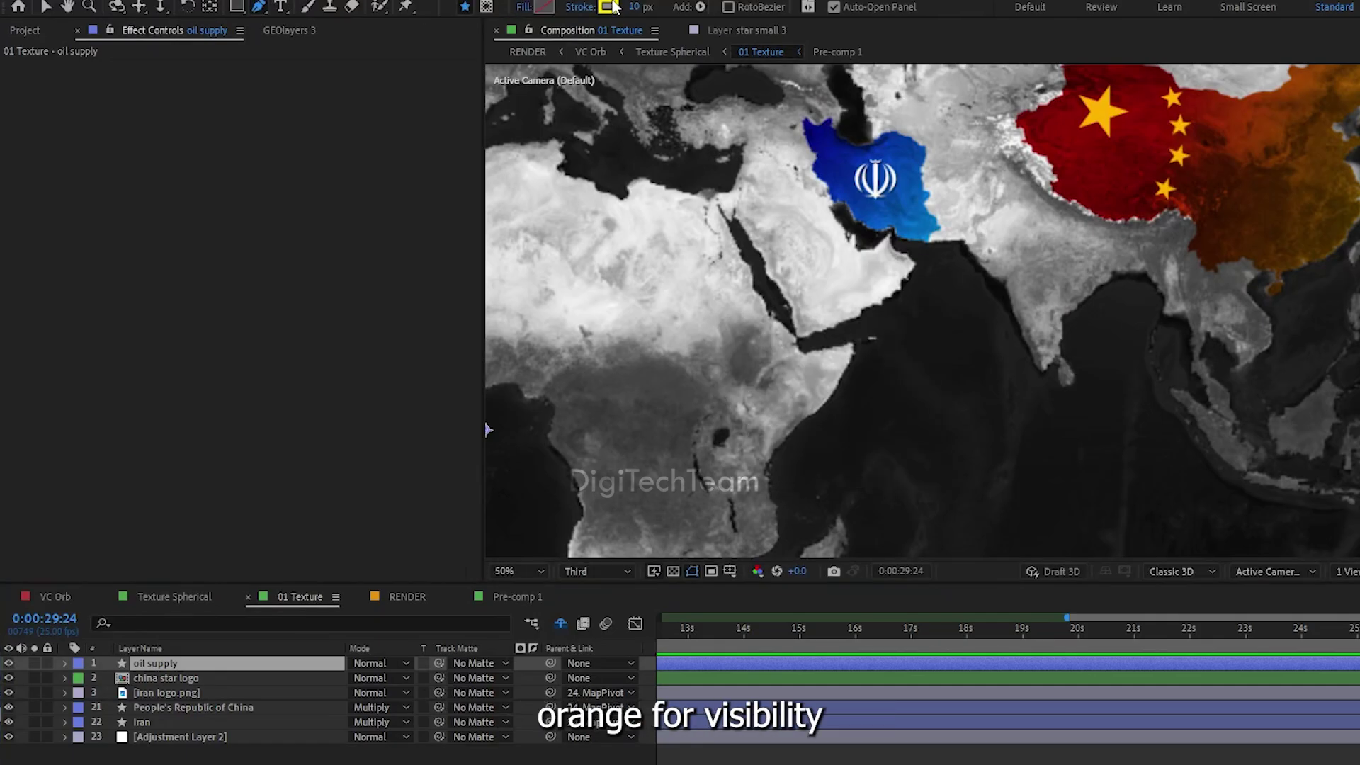
{"action": "left_click", "coordinate": [867, 498]}
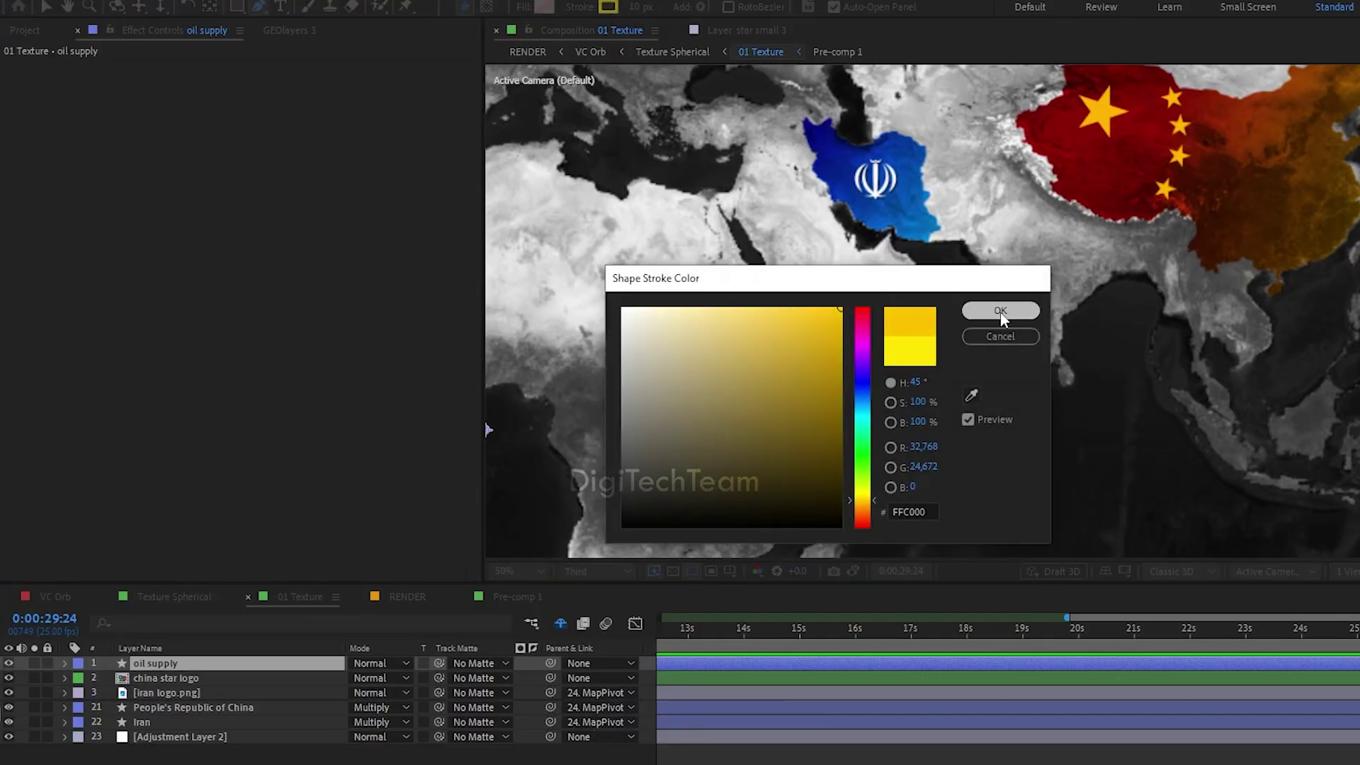
{"action": "left_click", "coordinate": [1001, 313]}
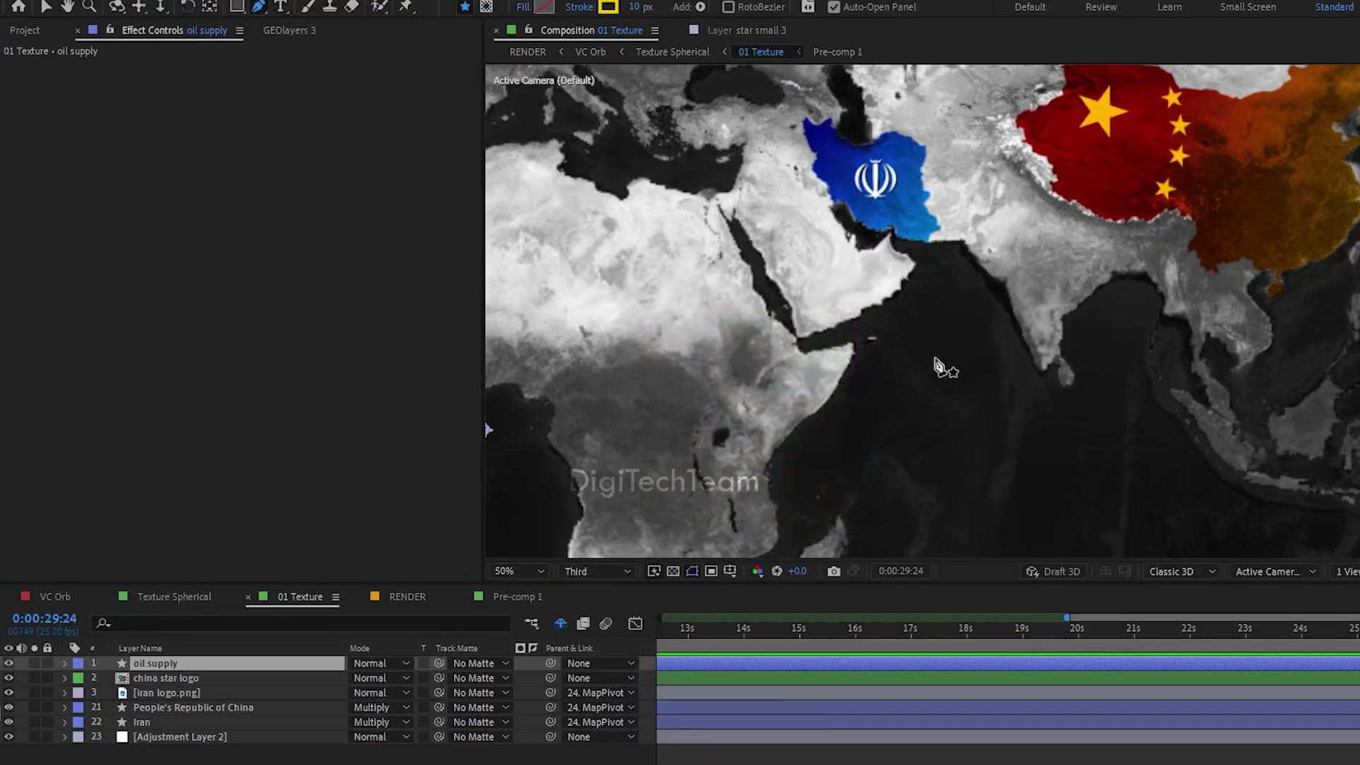
Draw a curved sea route from Iran's southern coast around India and Southeast Asia to southern China
{"action": "left_click", "coordinate": [903, 230]}
{"action": "left_click_drag", "start_coordinate": [954, 268], "coordinate": [977, 301]}
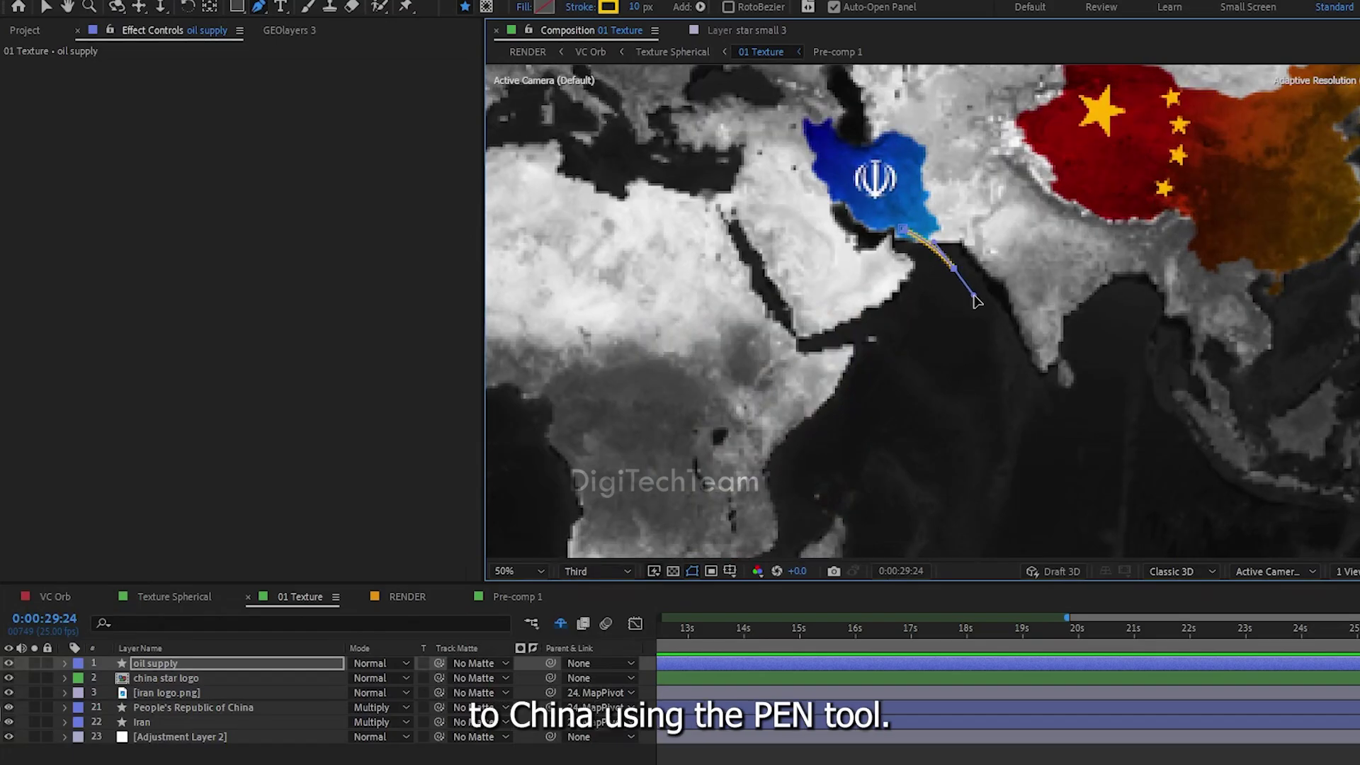
{"action": "left_click", "coordinate": [1015, 392]}
{"action": "left_click_drag", "start_coordinate": [1090, 405], "coordinate": [1146, 372]}
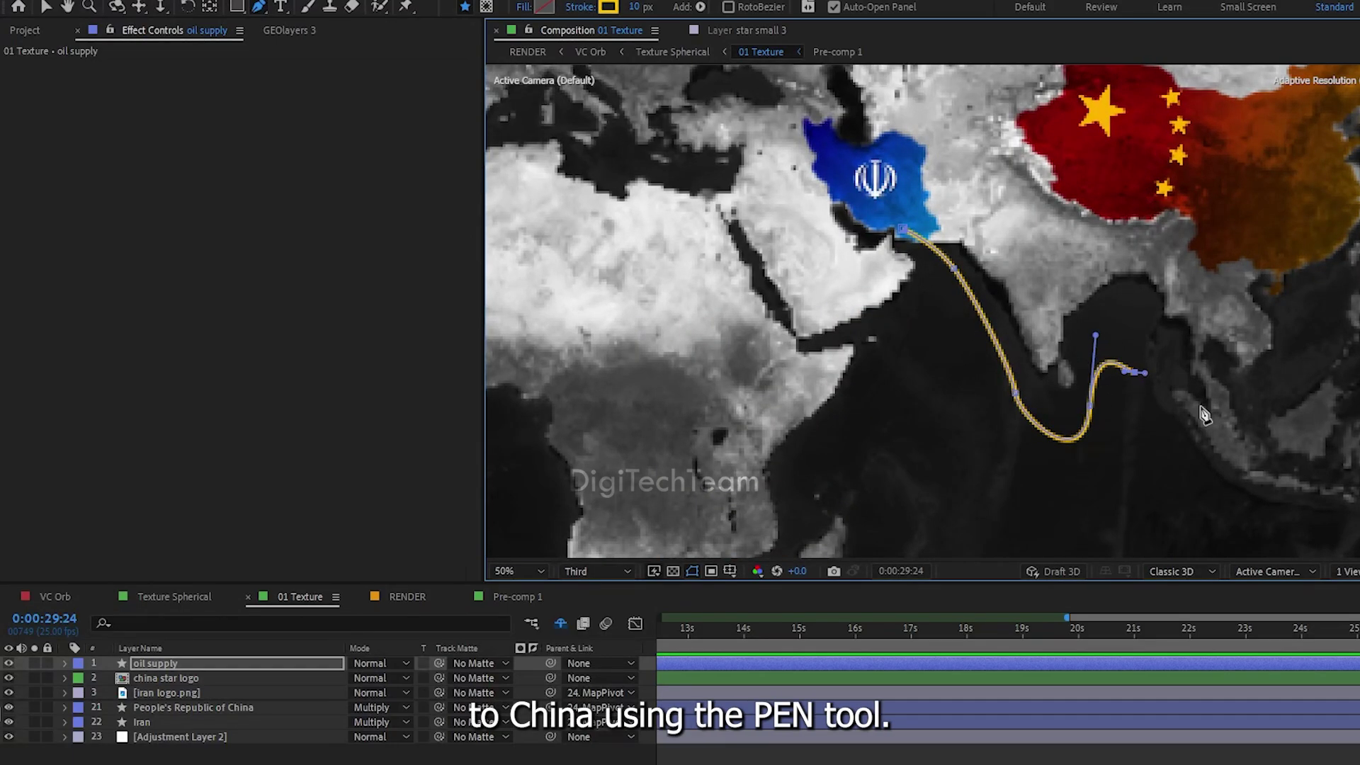
{"action": "left_click_drag", "start_coordinate": [1263, 409], "coordinate": [1310, 362]}
{"action": "left_click_drag", "start_coordinate": [1262, 241], "coordinate": [1217, 215]}
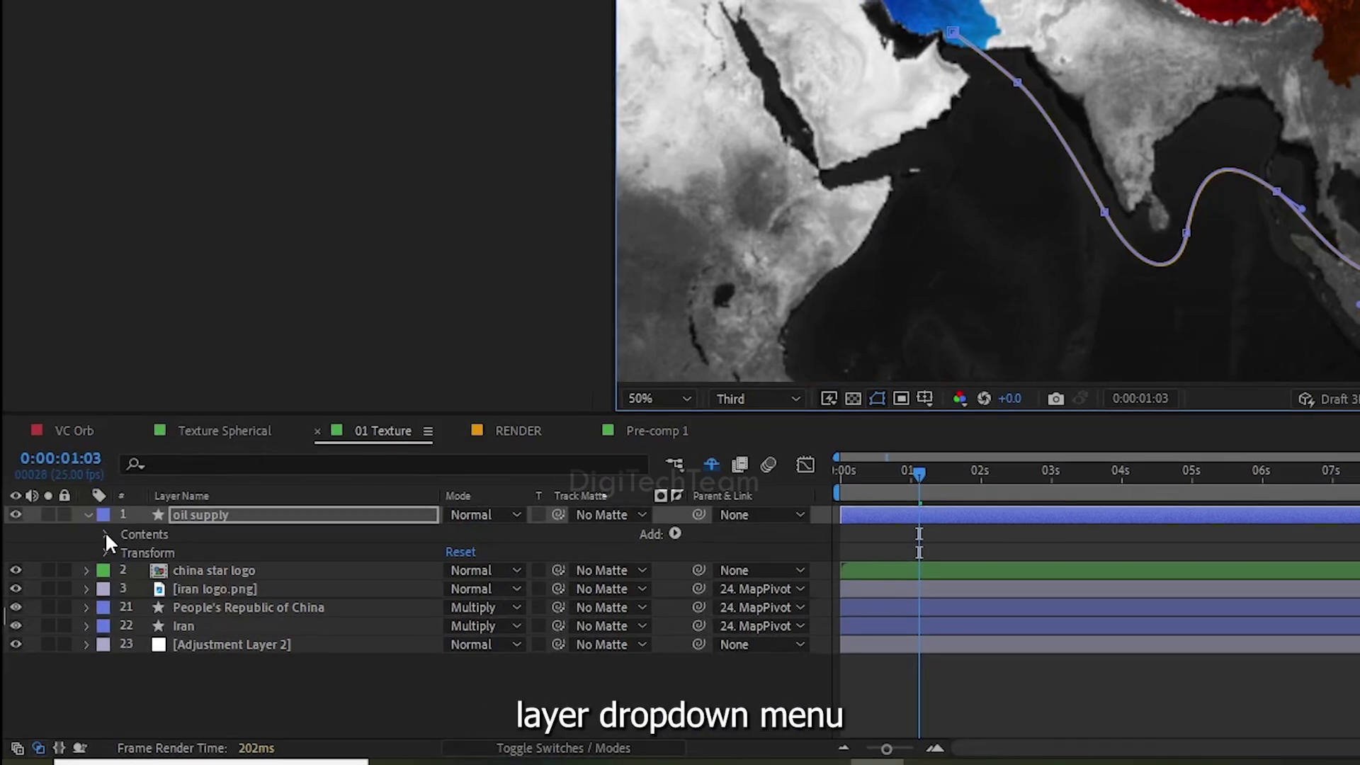
Adjust the taper Start Length of the oil supply route's stroke
{"action": "left_click", "coordinate": [106, 535]}
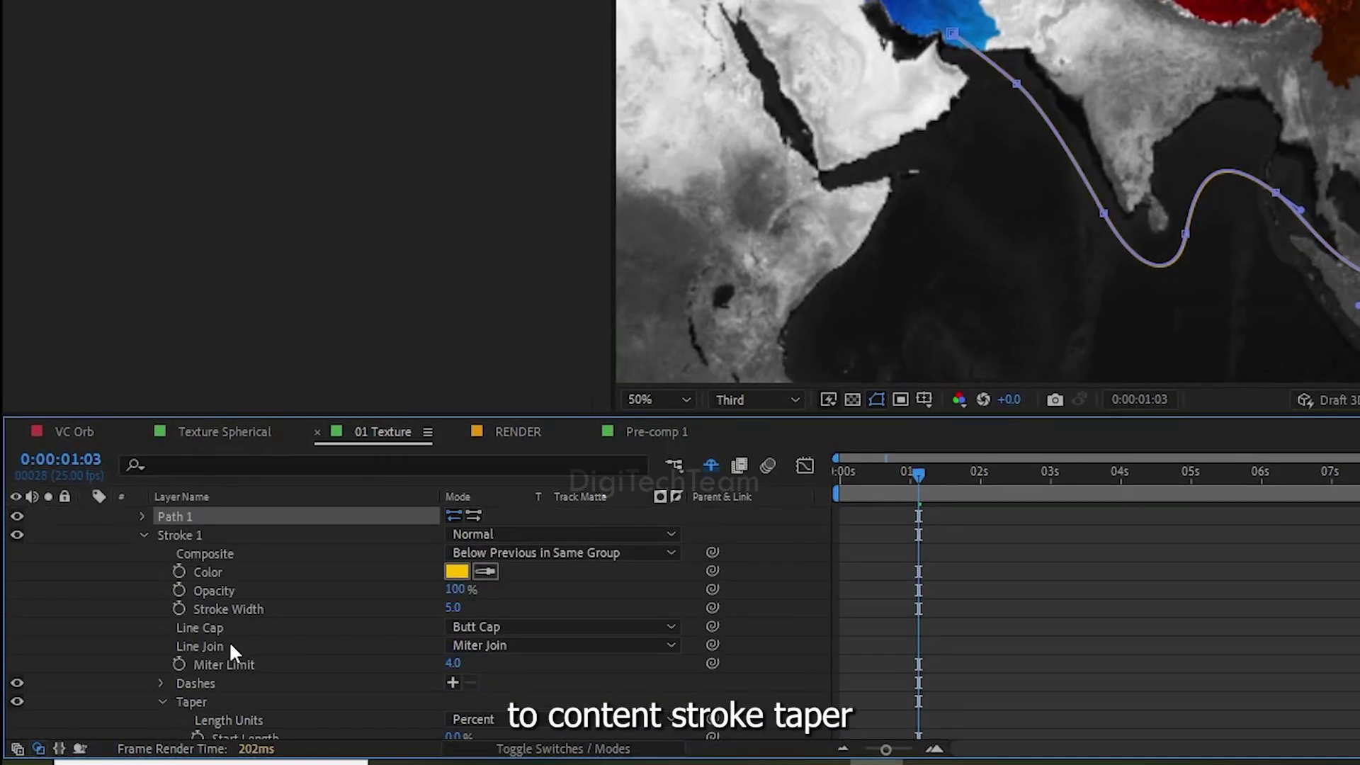
{"action": "scroll", "coordinate": [229, 641], "scroll_direction": "down", "scroll_amount": 2}
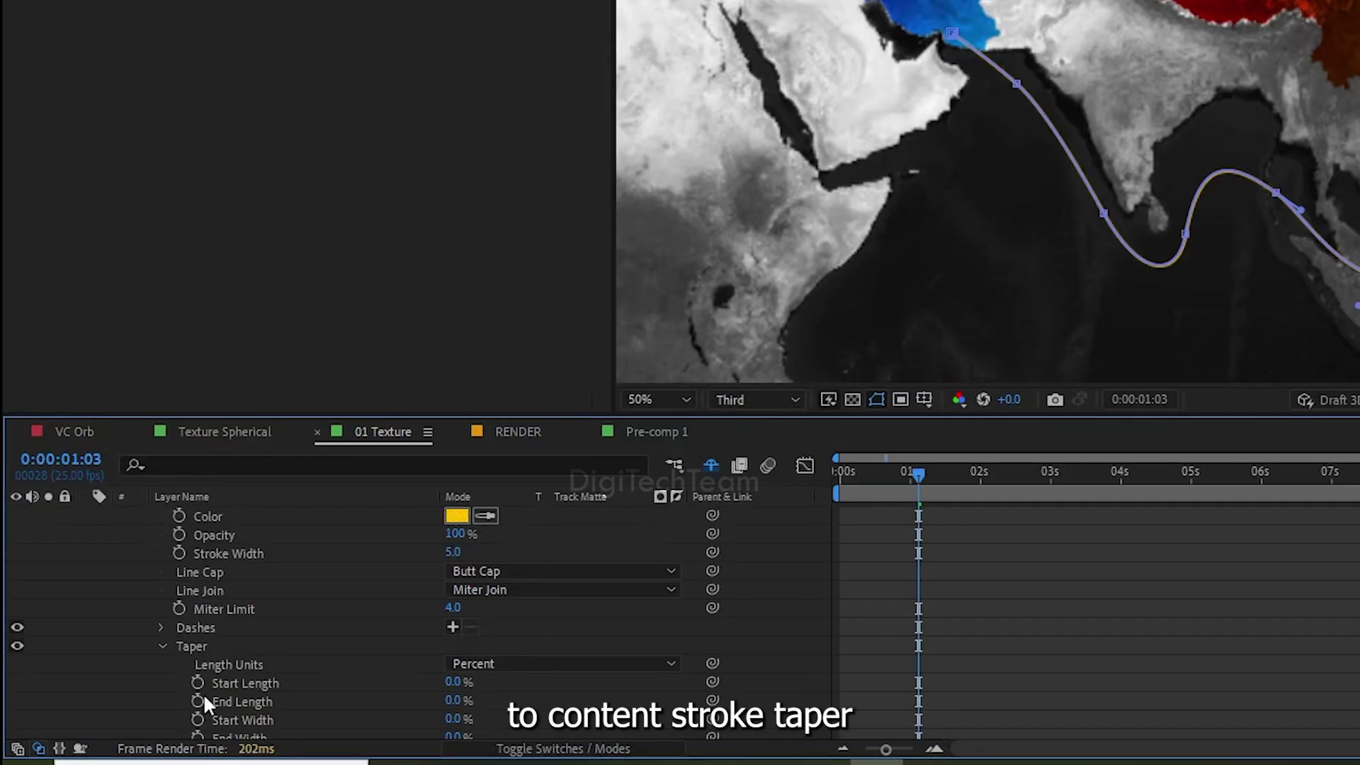
{"action": "left_click", "coordinate": [159, 643]}
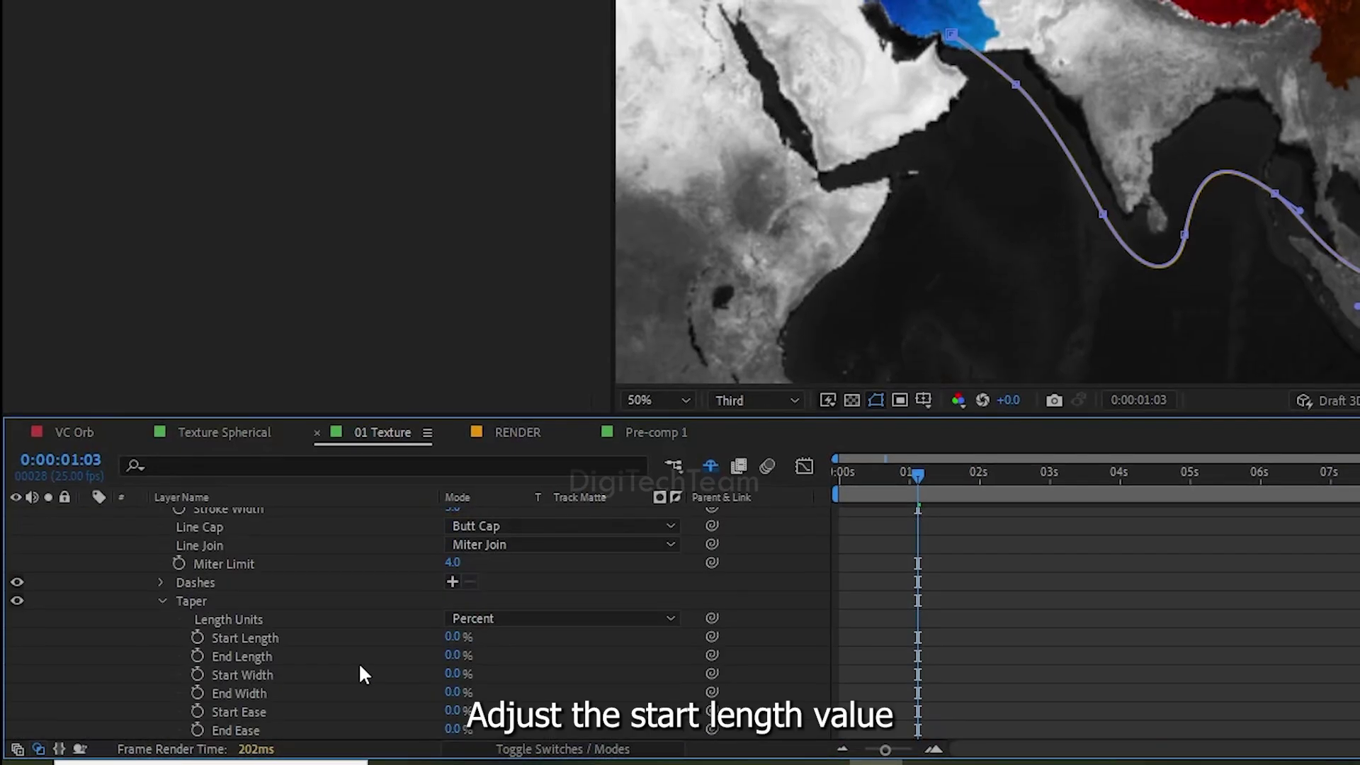
{"action": "scroll", "coordinate": [361, 673], "scroll_direction": "down", "scroll_amount": 2}
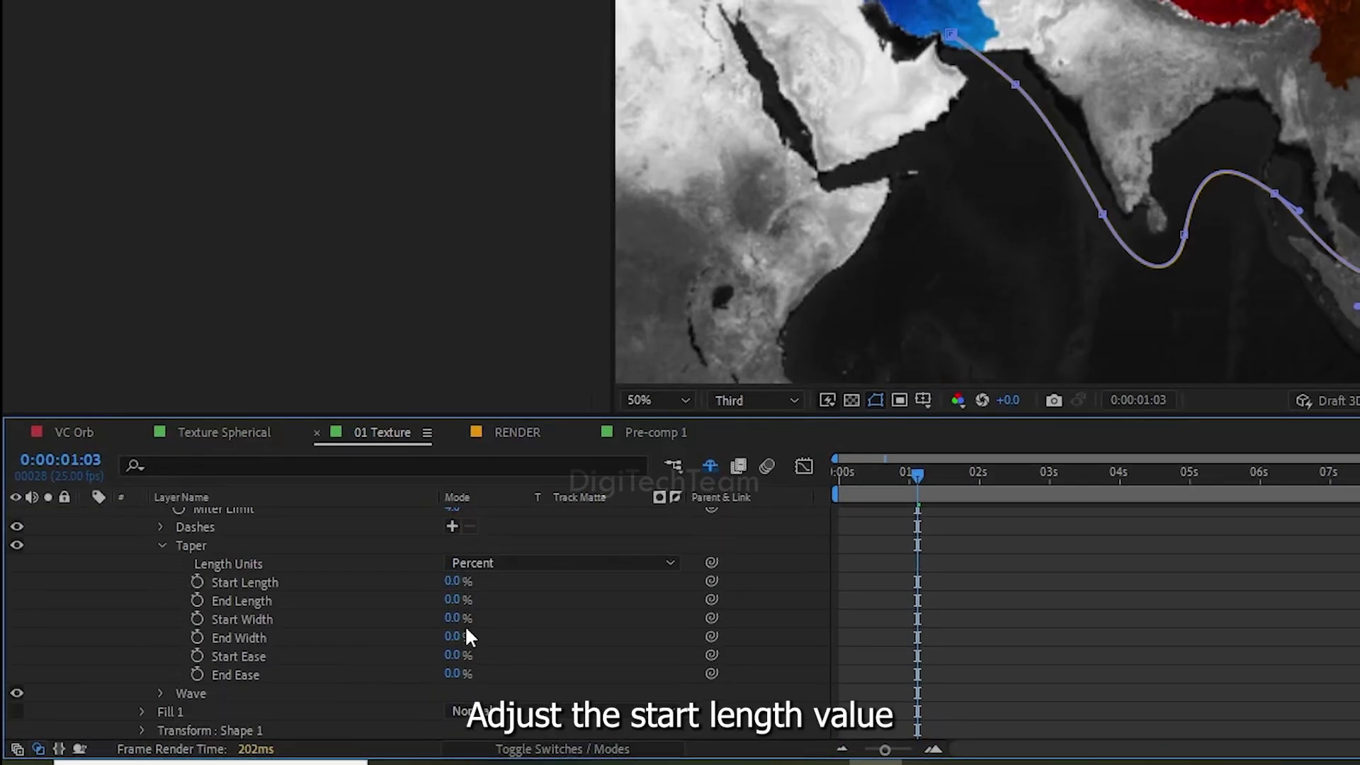
{"action": "left_click", "coordinate": [454, 581]}
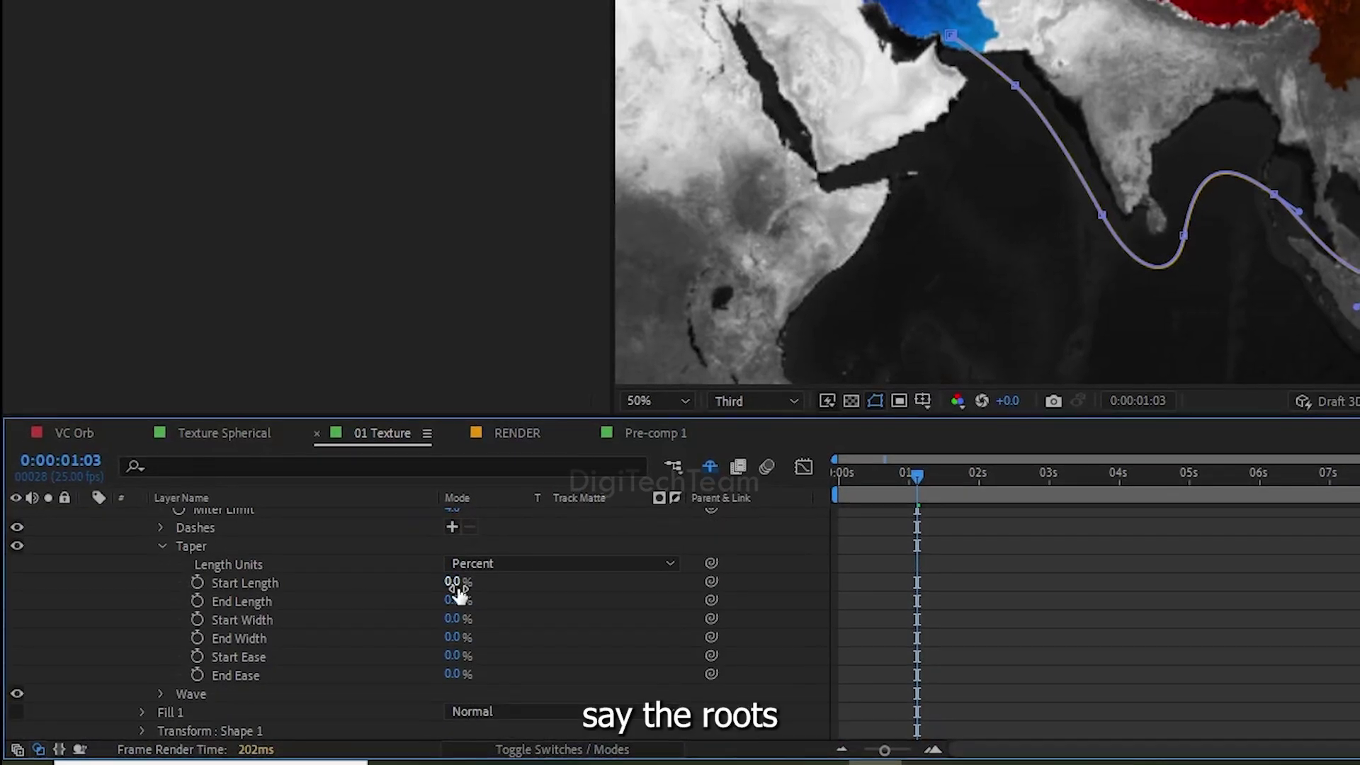
{"action": "key", "text": "Return"}
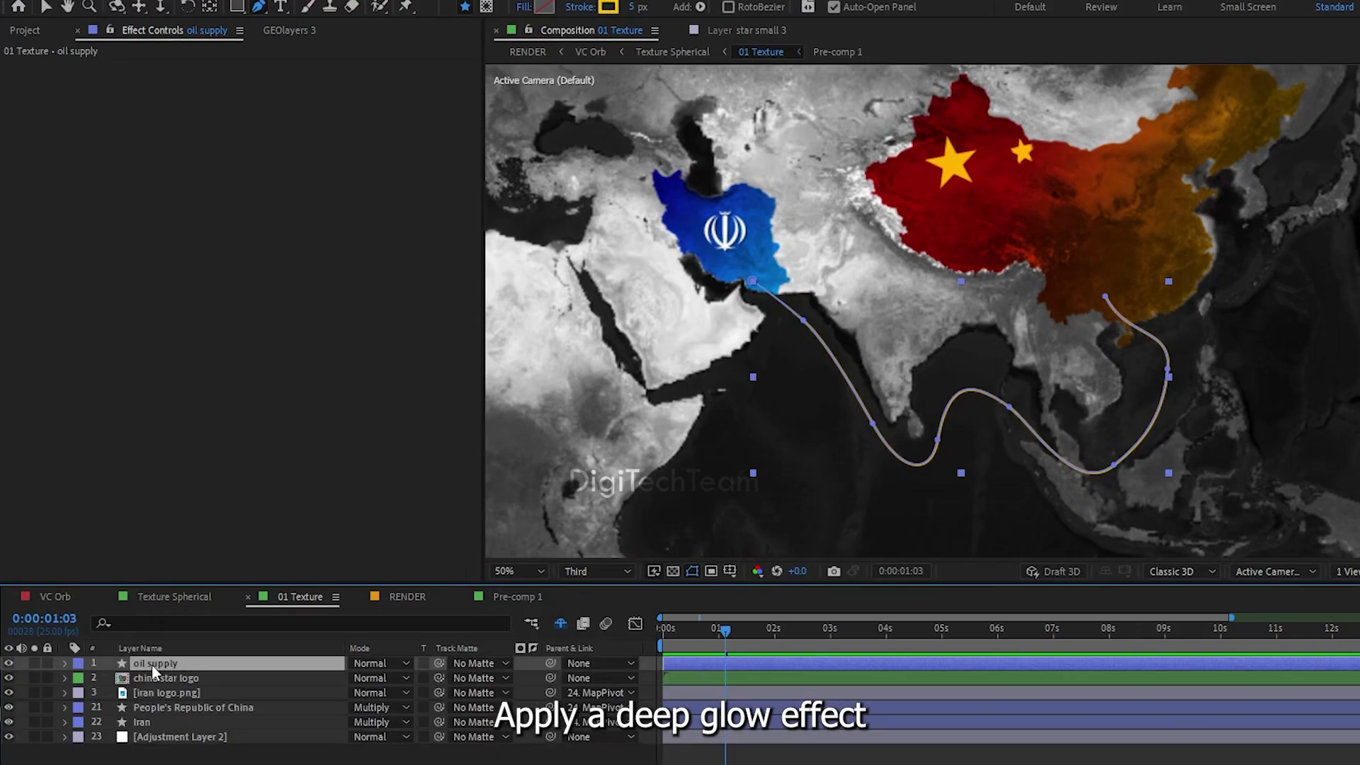
Apply a Deep Glow effect to the oil supply layer with a radius of 150 and a spread of 20%
{"action": "key", "text": "ctrl+space"}
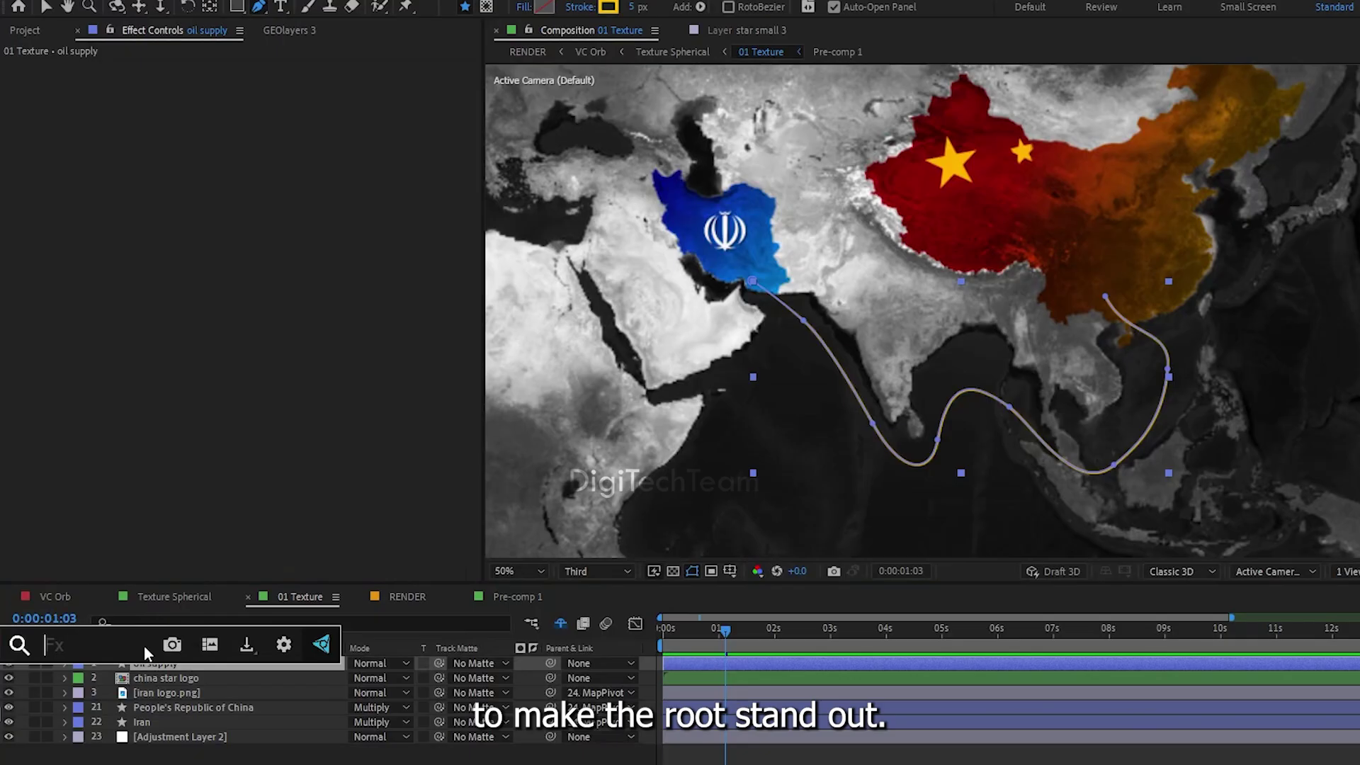
{"action": "type", "text": "deep glow"}
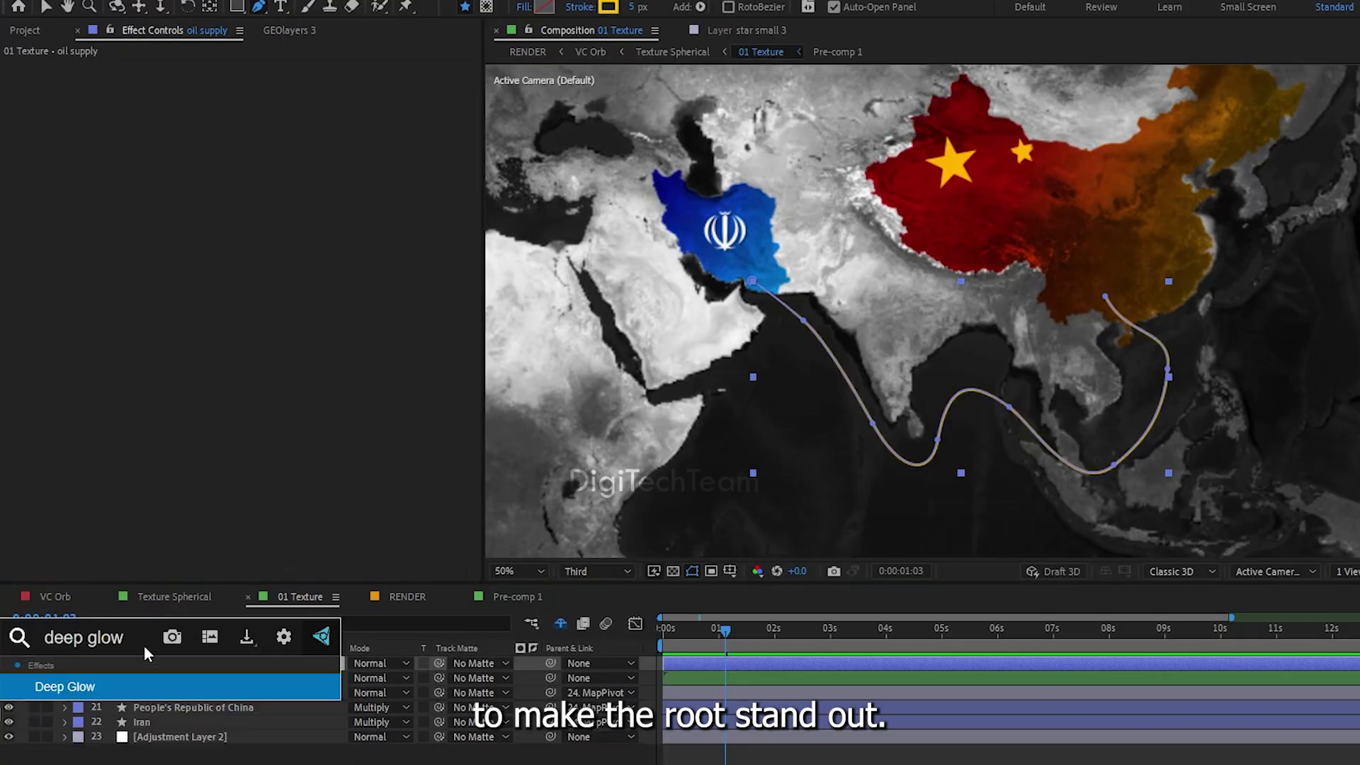
{"action": "left_click", "coordinate": [118, 683]}
{"action": "left_click", "coordinate": [268, 81]}
{"action": "key", "text": "Return"}
{"action": "left_click", "coordinate": [262, 228]}
{"action": "type", "text": "20"}
{"action": "key", "text": "Return"}
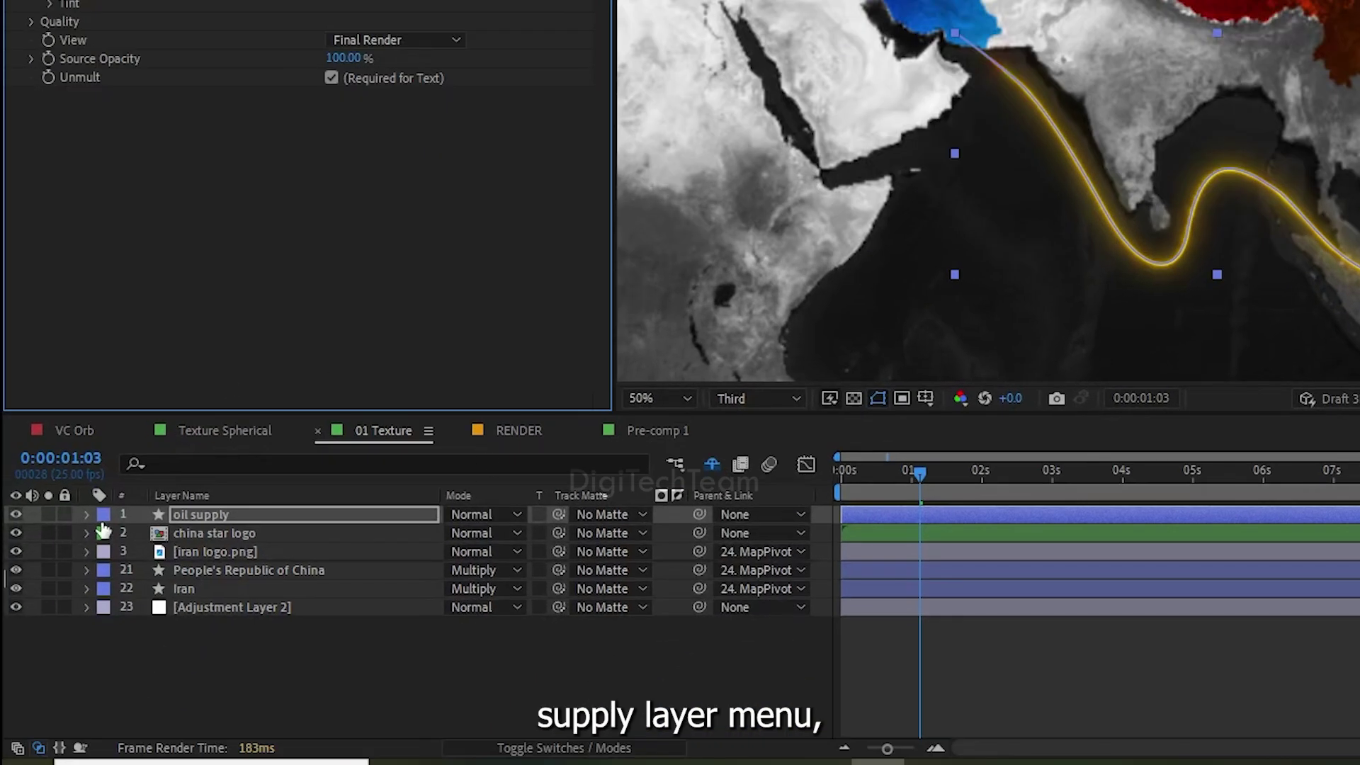
Duplicate Shape 1 of the oil supply layer three times and hide every shape except Shape 2
{"action": "left_click", "coordinate": [85, 515]}
{"action": "left_click", "coordinate": [129, 553]}
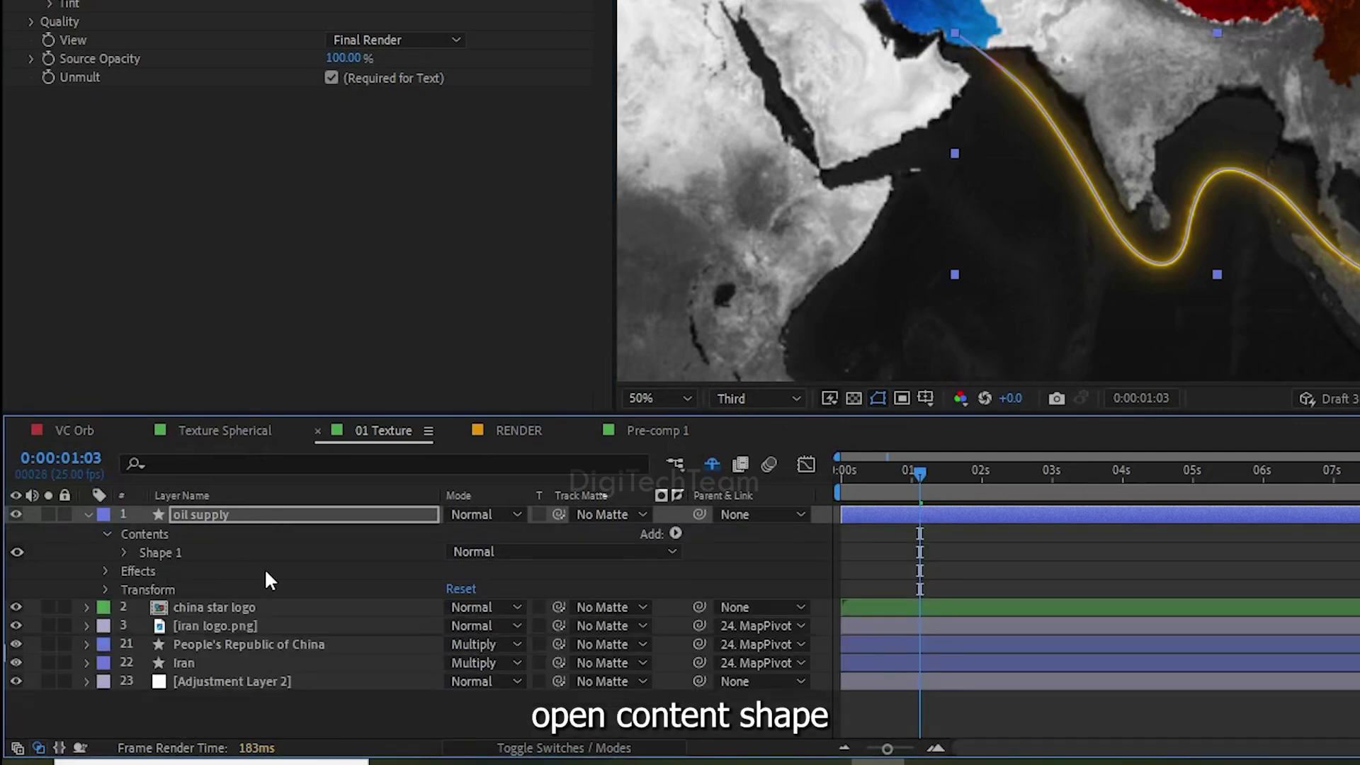
{"action": "left_click", "coordinate": [159, 553]}
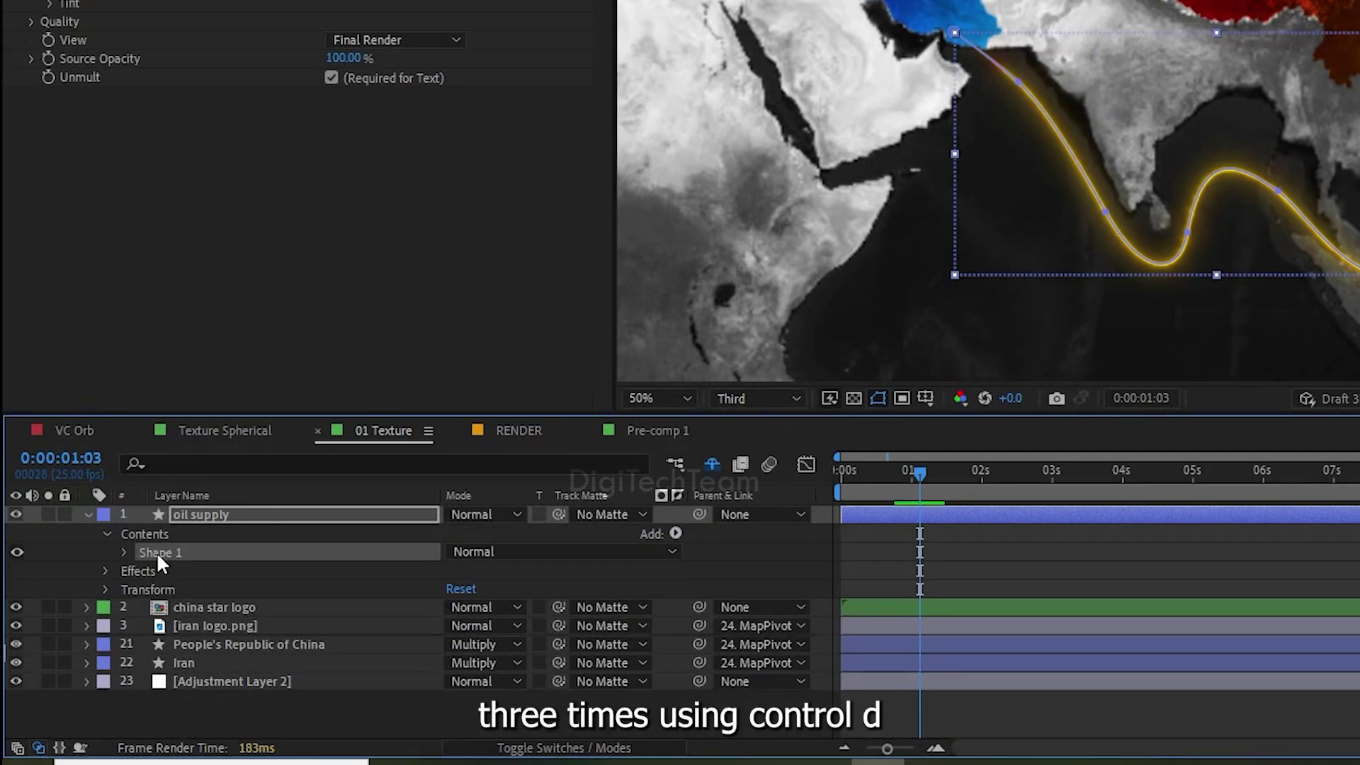
{"action": "key", "text": "ctrl+d"}
{"action": "key", "text": "ctrl+d"}
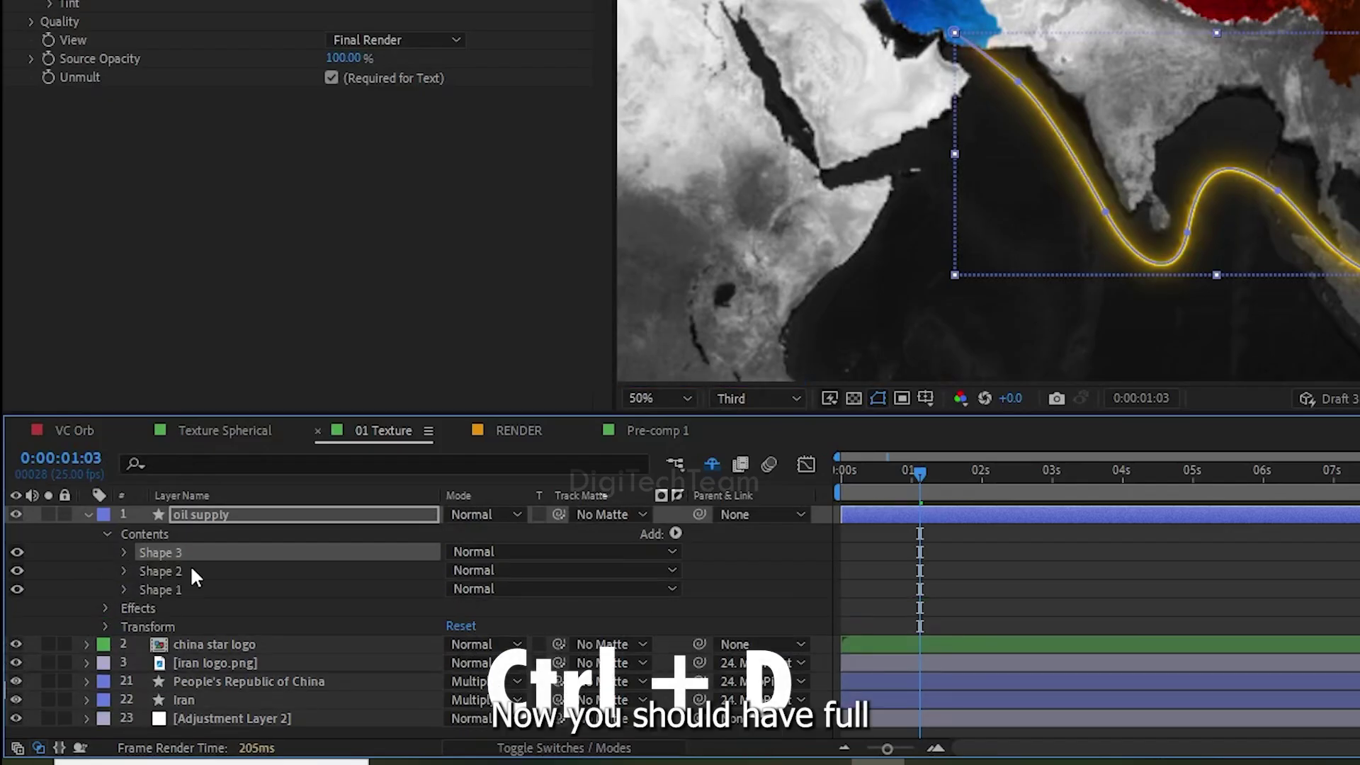
{"action": "key", "text": "ctrl+d"}
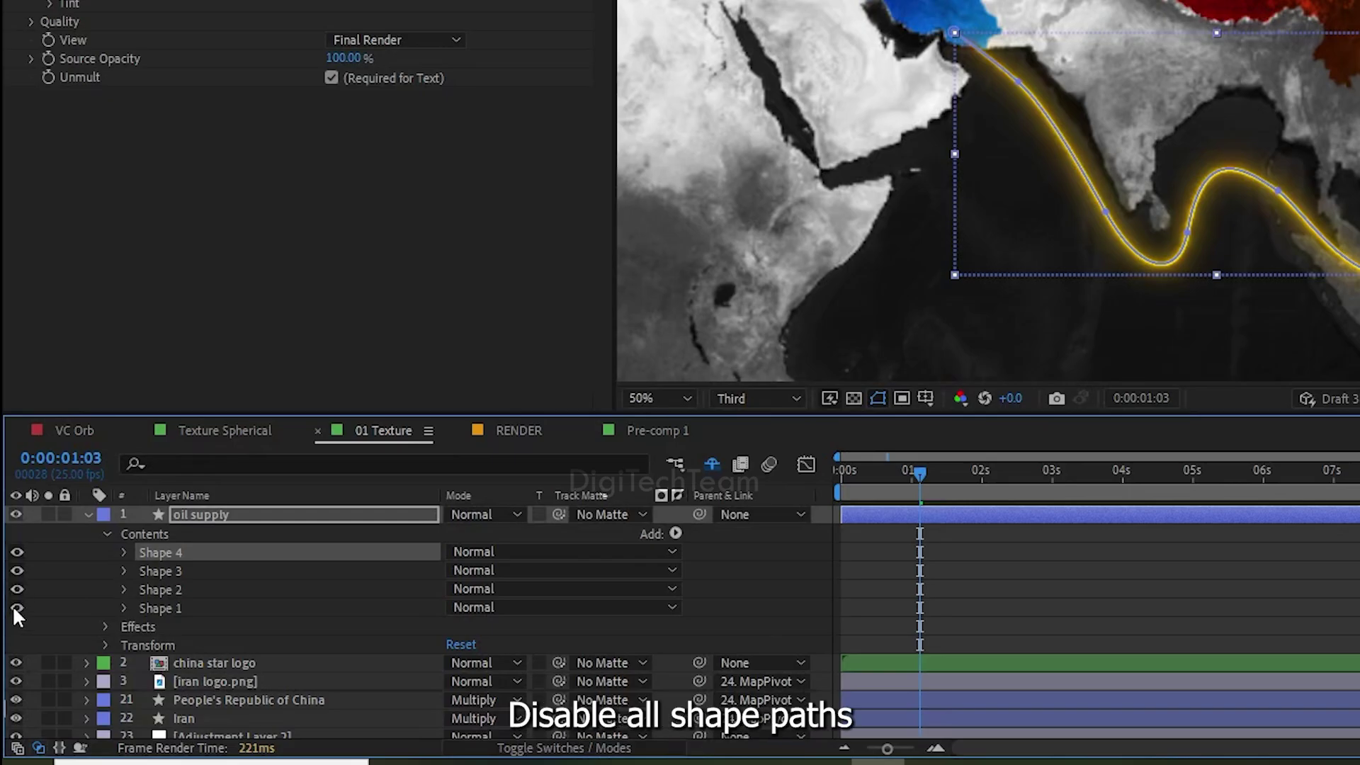
{"action": "left_click", "coordinate": [16, 551]}
Move the final point of Shape 2's path farther north-east inside China to vary the route's ending
{"action": "left_click", "coordinate": [164, 588]}
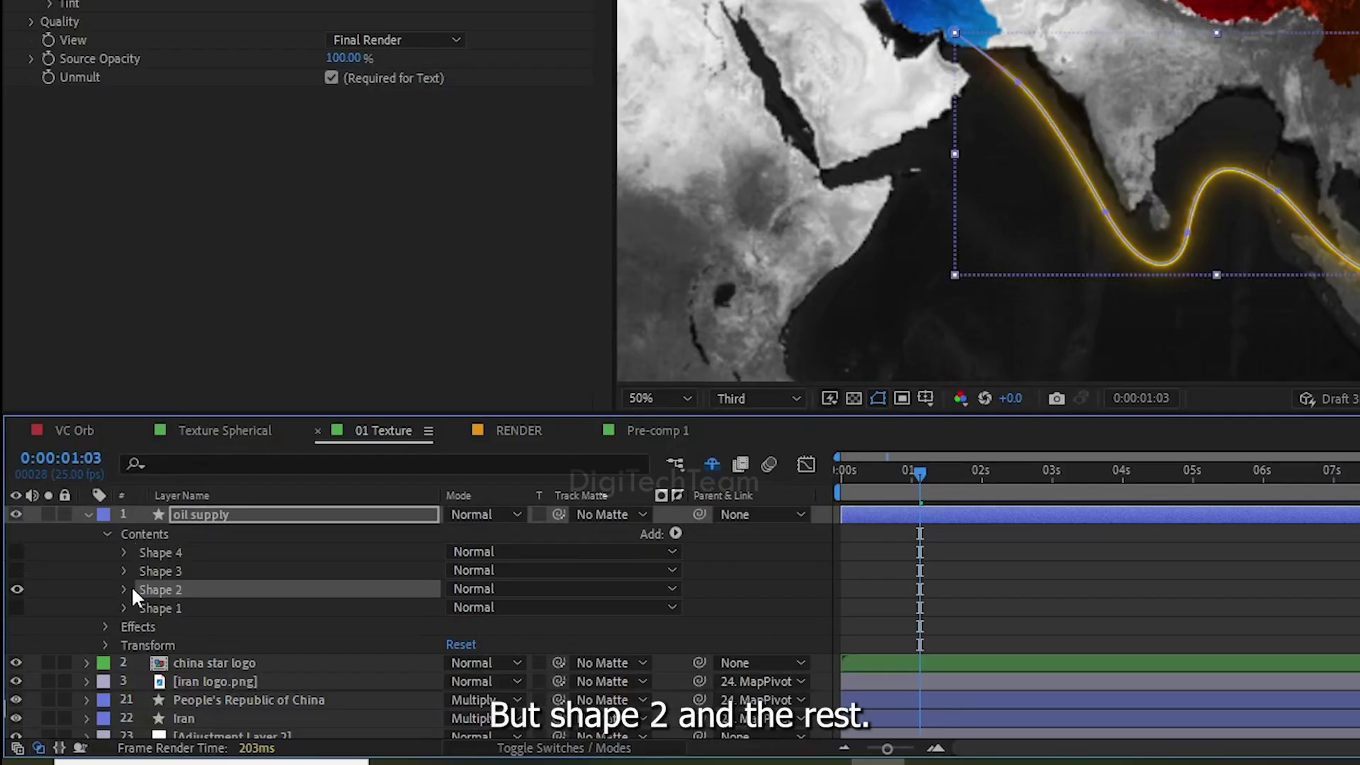
{"action": "left_click", "coordinate": [124, 589]}
{"action": "left_click", "coordinate": [158, 608]}
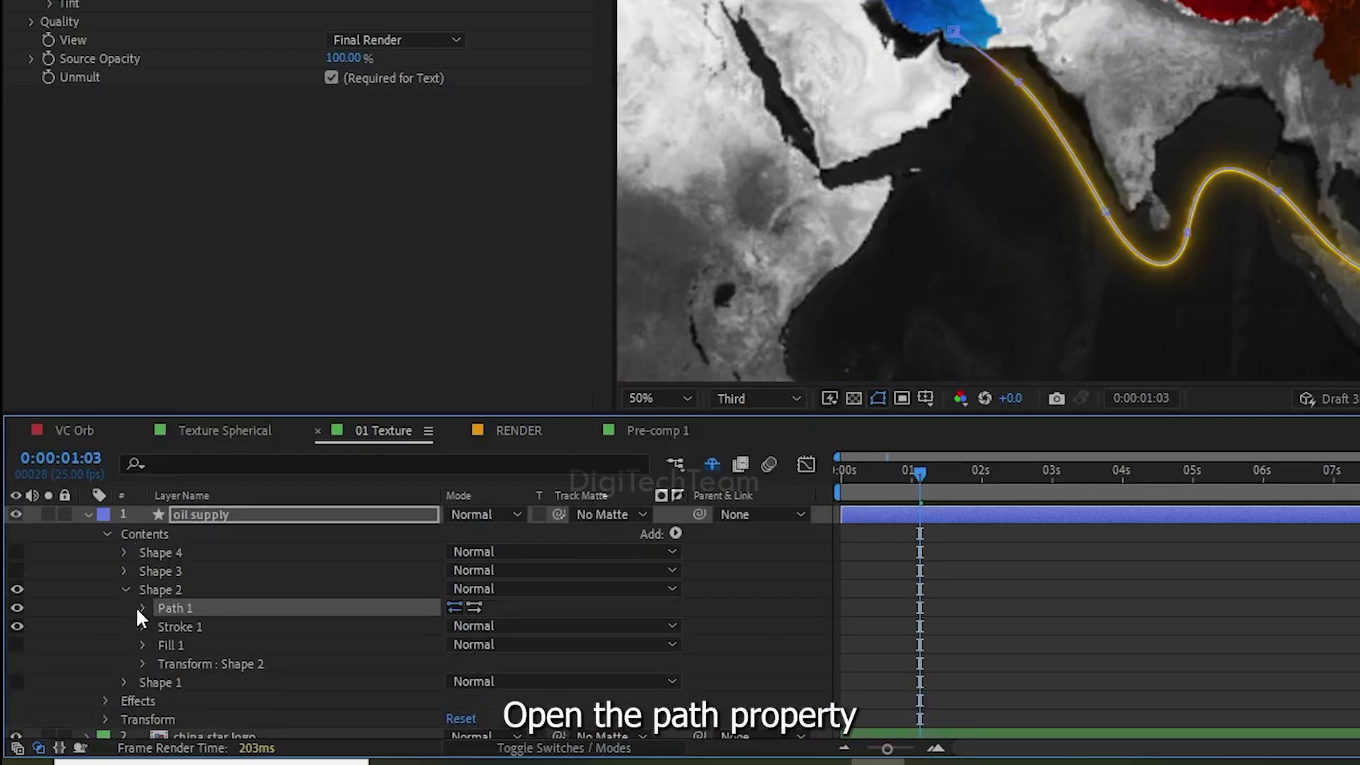
{"action": "left_click", "coordinate": [142, 608]}
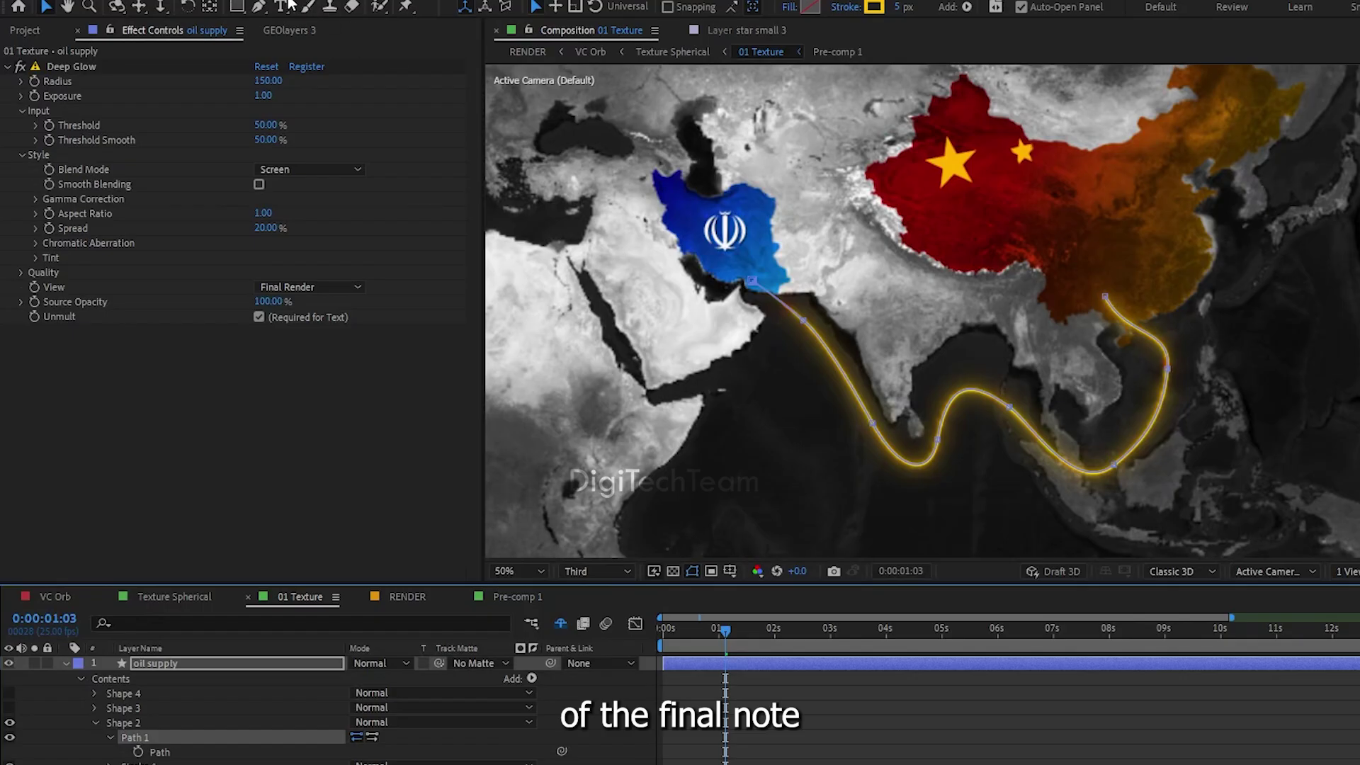
{"action": "left_click", "coordinate": [259, 7]}
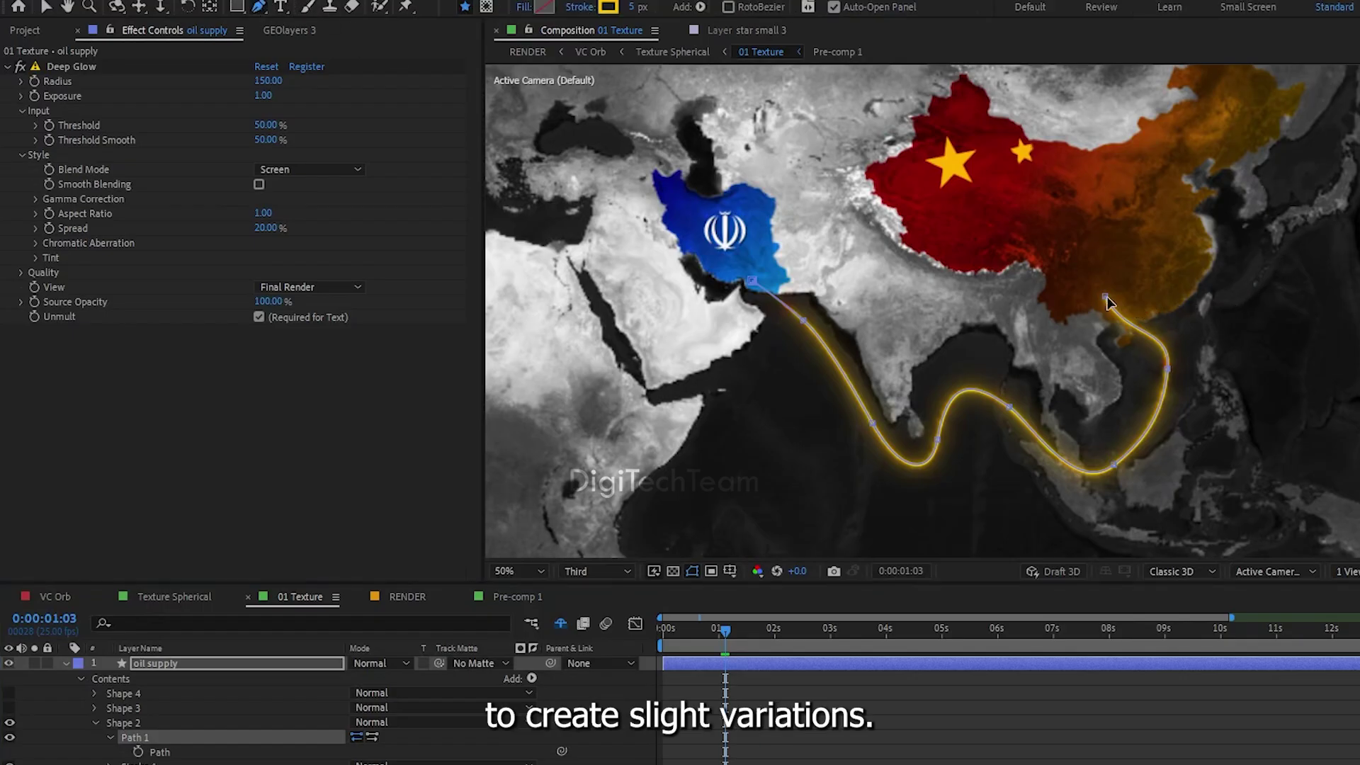
{"action": "left_click_drag", "start_coordinate": [1106, 297], "coordinate": [1128, 260]}
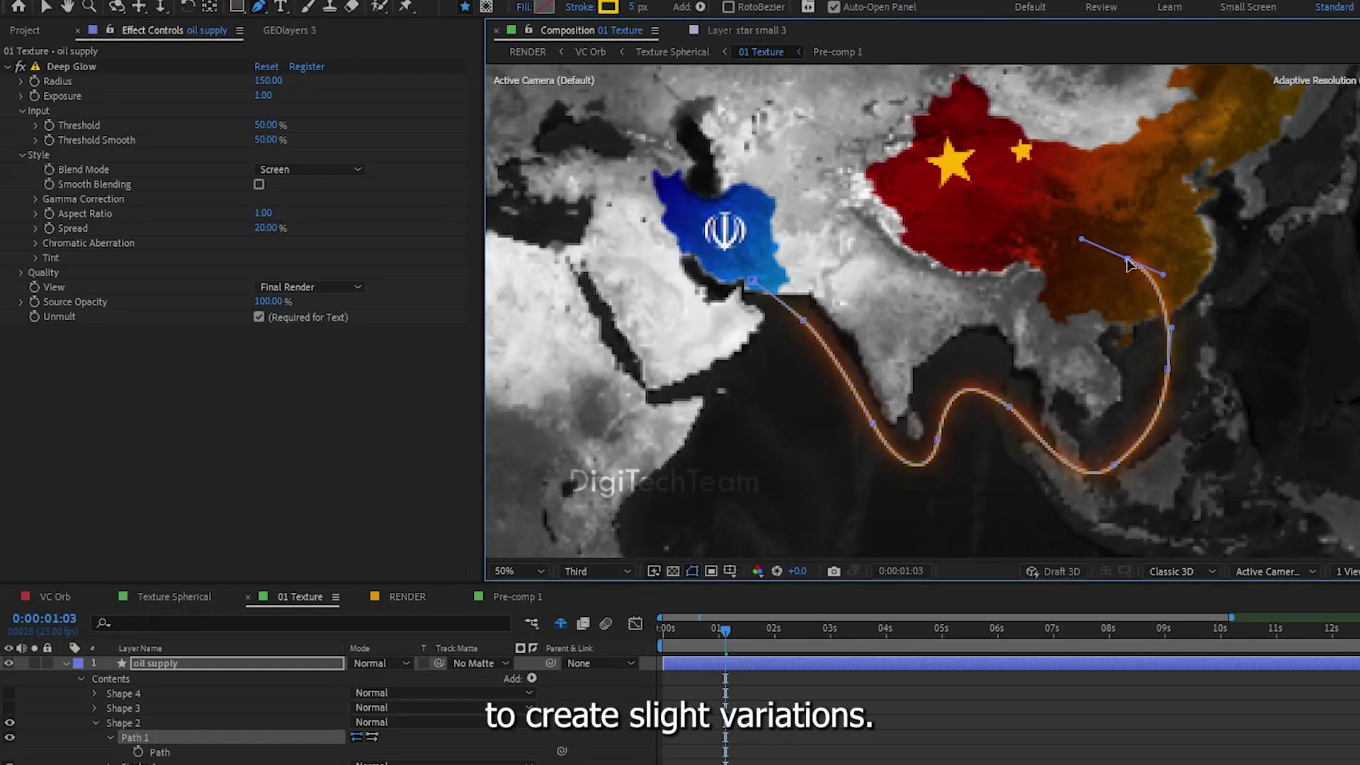
Hide Shape 2 of the oil supply layer and show Shape 3 so only that shape is visible
{"action": "left_click", "coordinate": [95, 724]}
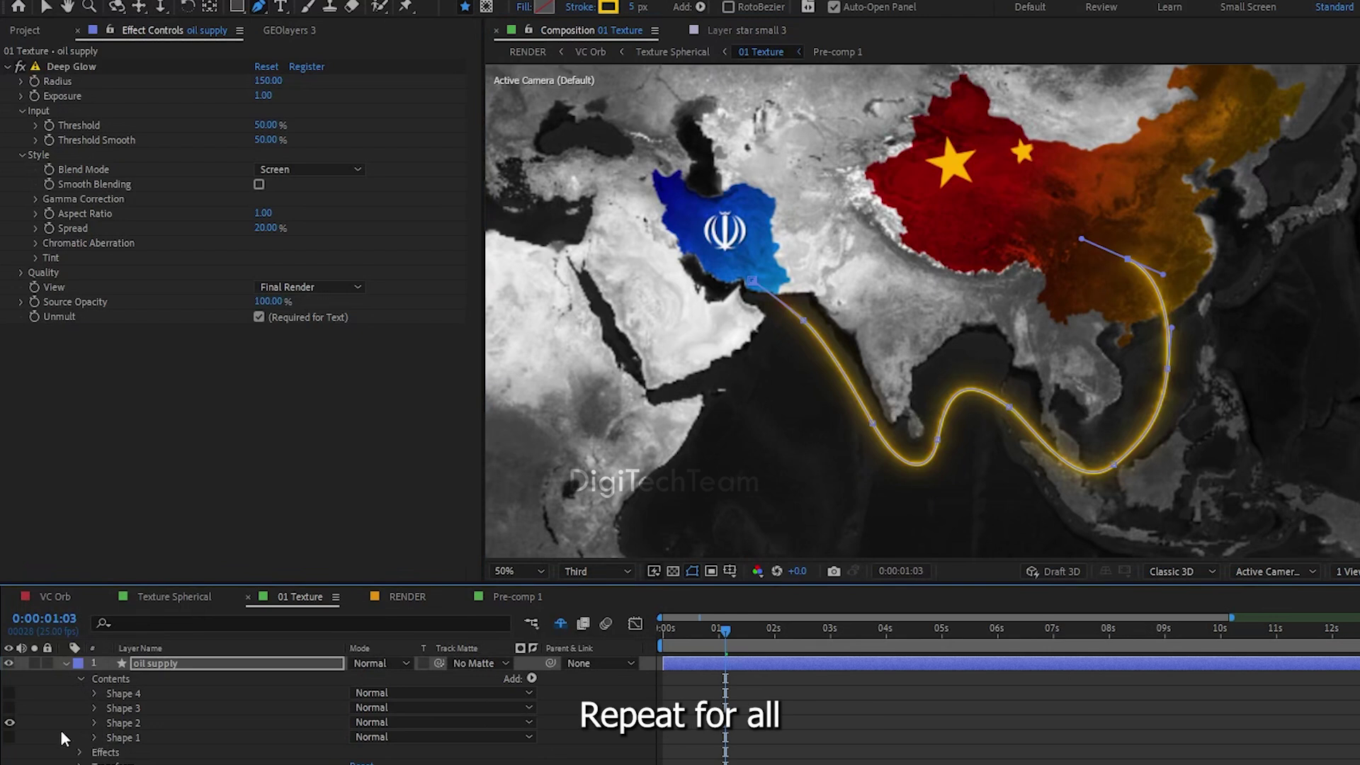
{"action": "left_click", "coordinate": [9, 737]}
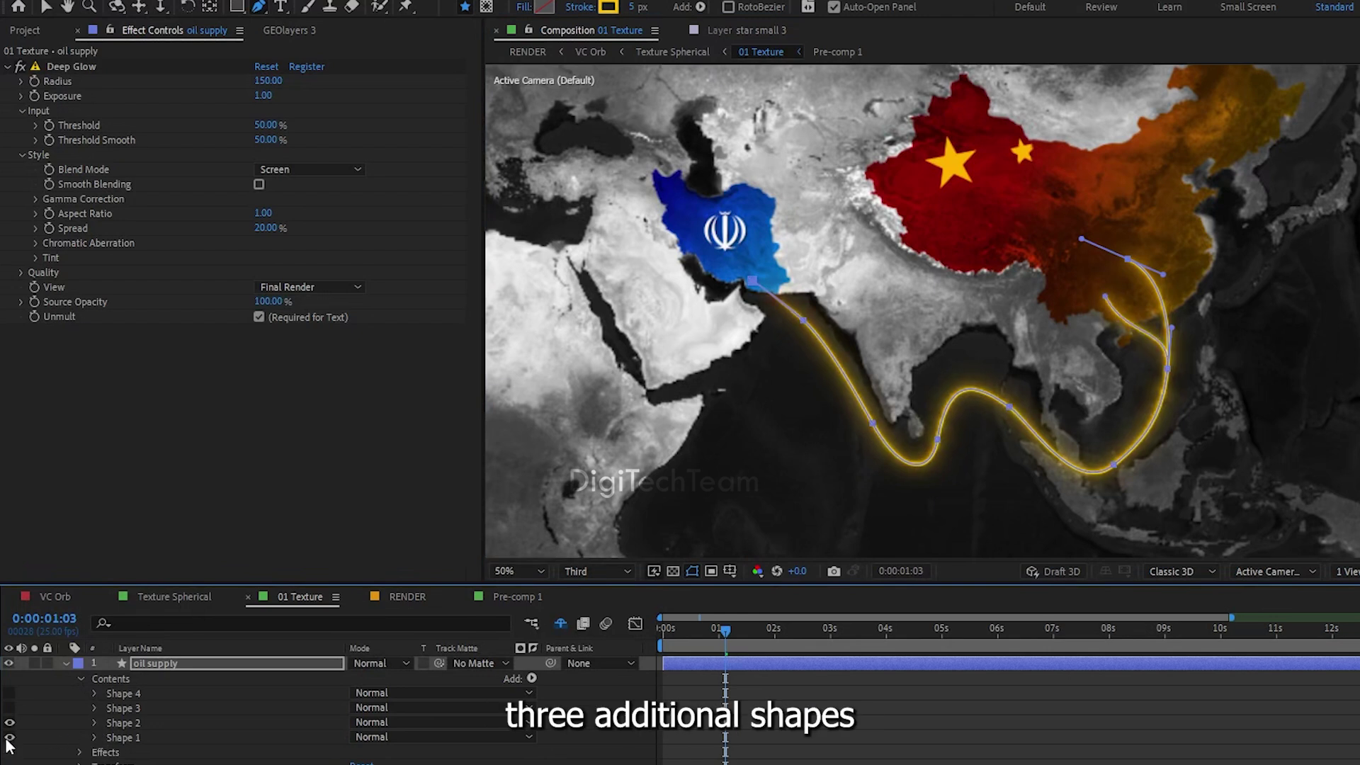
{"action": "left_click", "coordinate": [9, 738]}
{"action": "left_click", "coordinate": [9, 722]}
{"action": "left_click", "coordinate": [10, 709]}
Move the final point of Shape 3's path farther north inside eastern China and reshape its end curve
{"action": "left_click", "coordinate": [99, 707]}
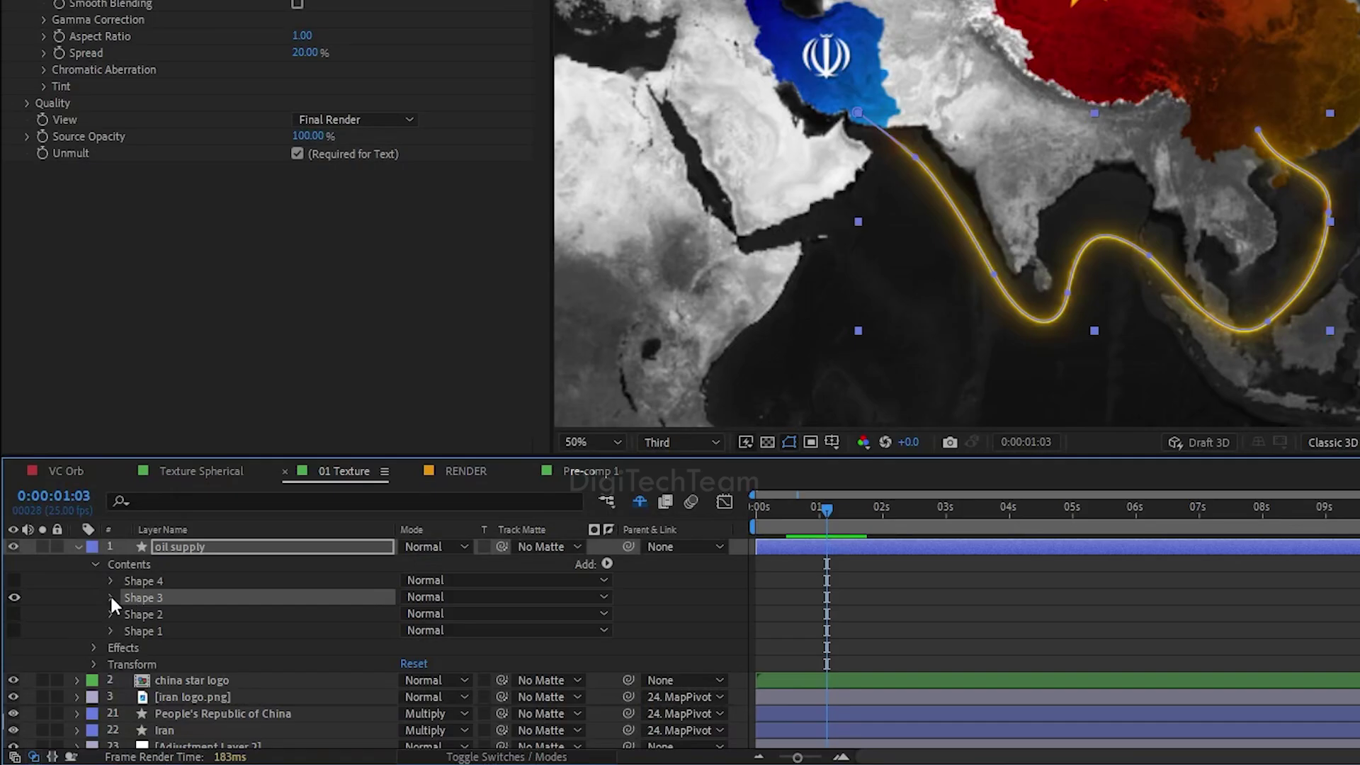
{"action": "left_click", "coordinate": [110, 599]}
{"action": "left_click", "coordinate": [153, 615]}
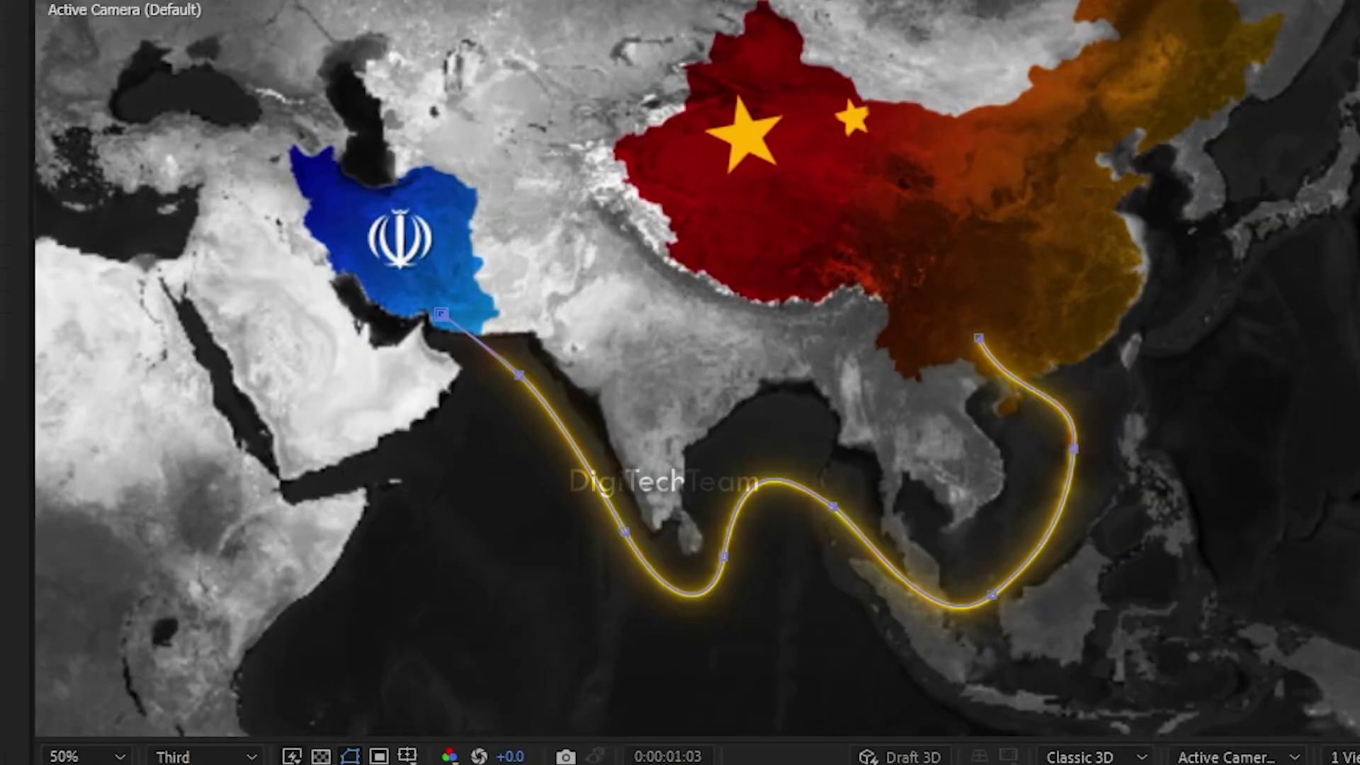
{"action": "left_click_drag", "start_coordinate": [1293, 118], "coordinate": [1295, 101]}
{"action": "left_click_drag", "start_coordinate": [1029, 303], "coordinate": [1035, 156]}
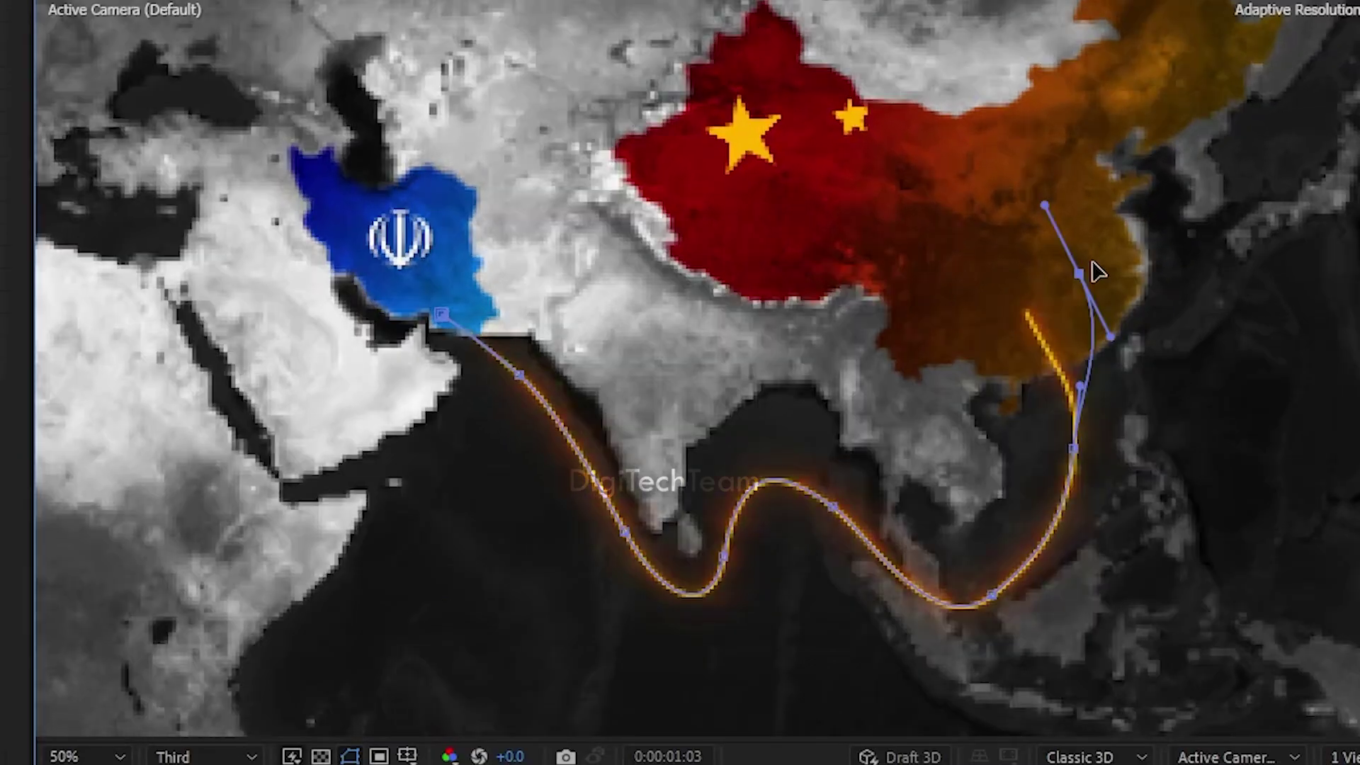
Extend the end of Shape 4's path into north-eastern China, bend its final curve, and make all four shapes visible
{"action": "mouse_move", "coordinate": [1183, 69]}
{"action": "left_mouse_down"}
{"action": "mouse_move", "coordinate": [1117, 158]}
{"action": "mouse_move", "coordinate": [1141, 73]}
{"action": "mouse_move", "coordinate": [1165, 55]}
{"action": "left_mouse_up"}
{"action": "left_click", "coordinate": [13, 626]}
{"action": "left_click", "coordinate": [14, 640]}
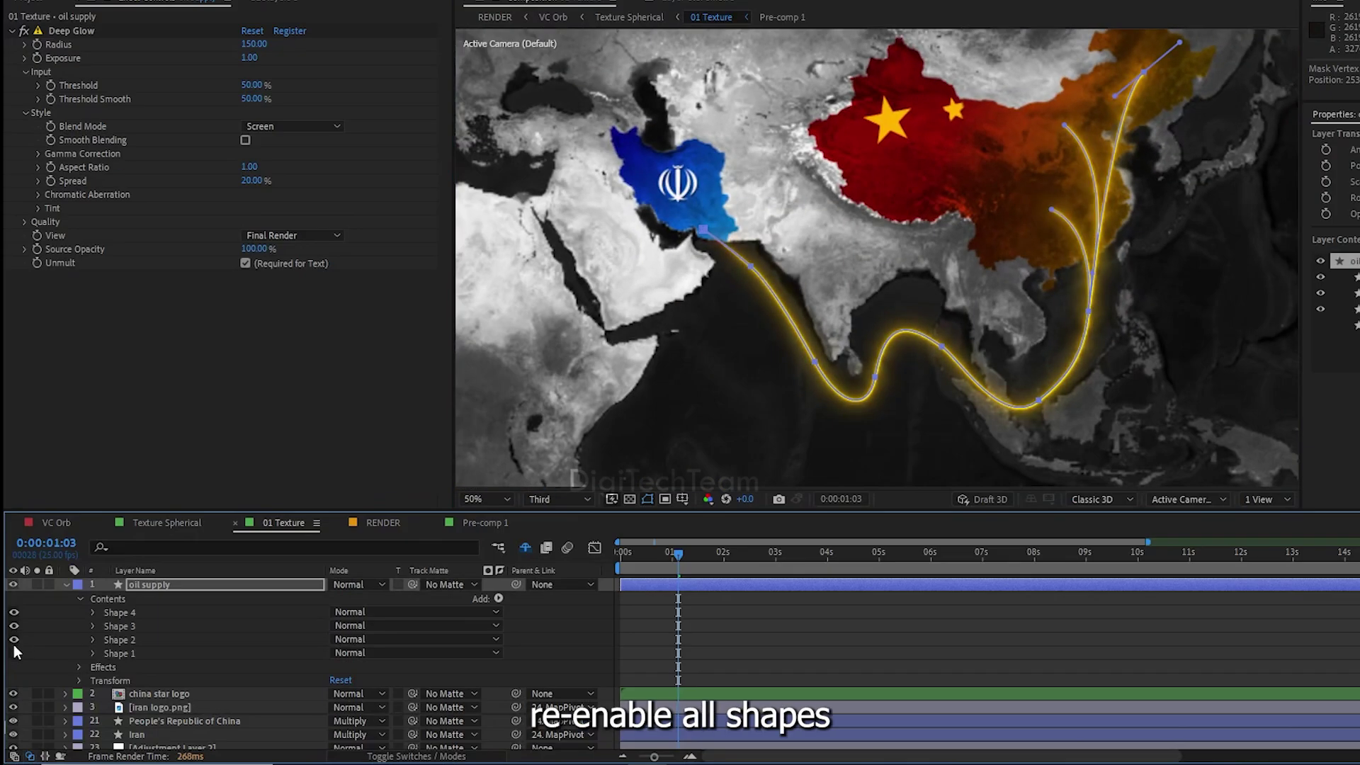
{"action": "left_click", "coordinate": [13, 653]}
{"action": "left_click_drag", "start_coordinate": [1116, 96], "coordinate": [1077, 97]}
Add Trim Paths to the contents of the oil supply layer so it applies to all shapes together
{"action": "left_click", "coordinate": [97, 668]}
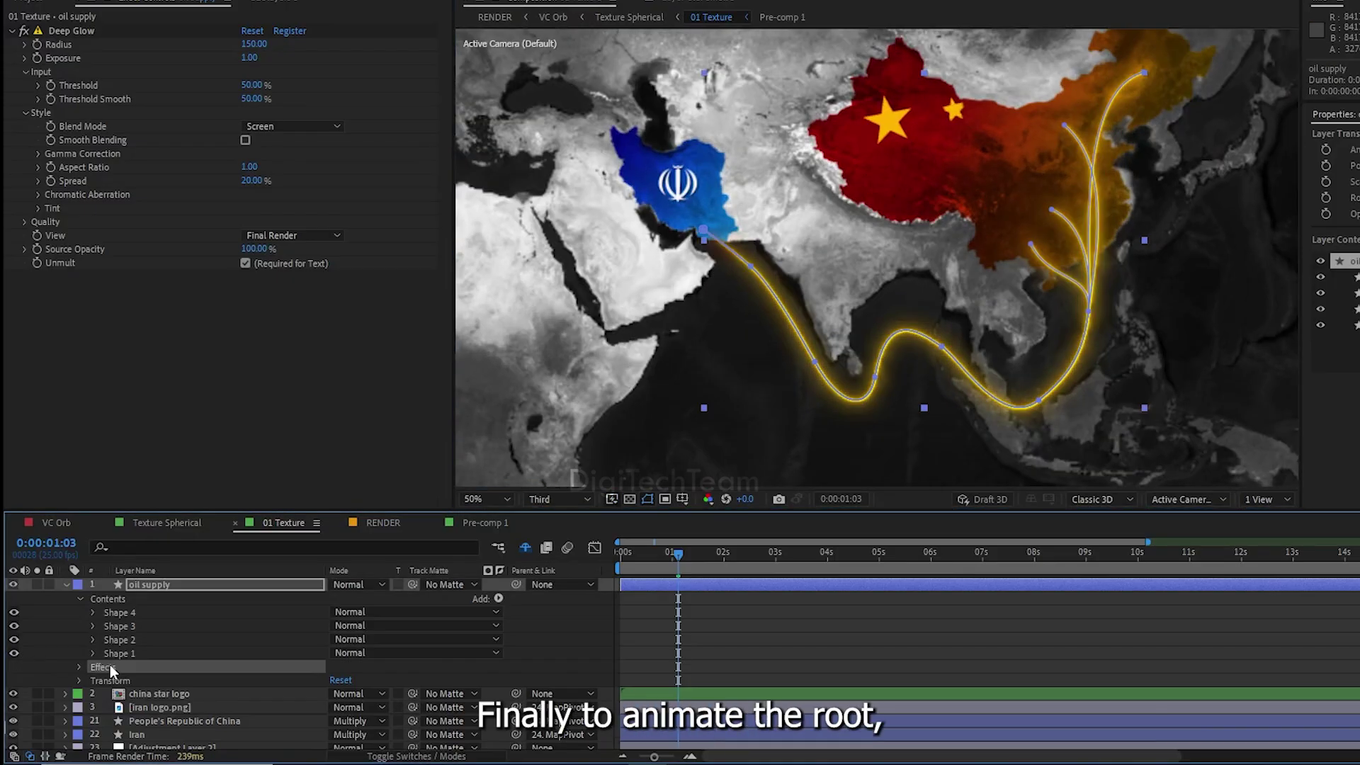
{"action": "left_click", "coordinate": [499, 599]}
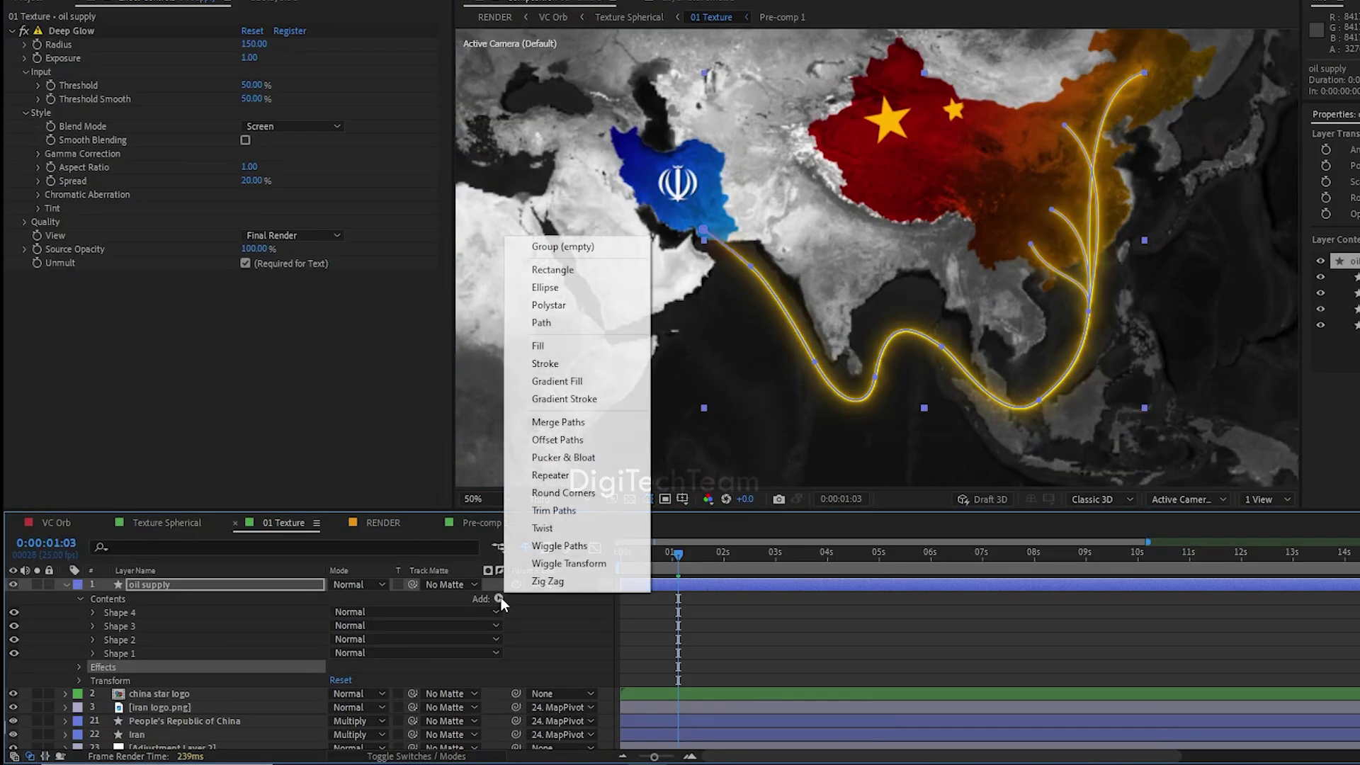
{"action": "left_click", "coordinate": [565, 510]}
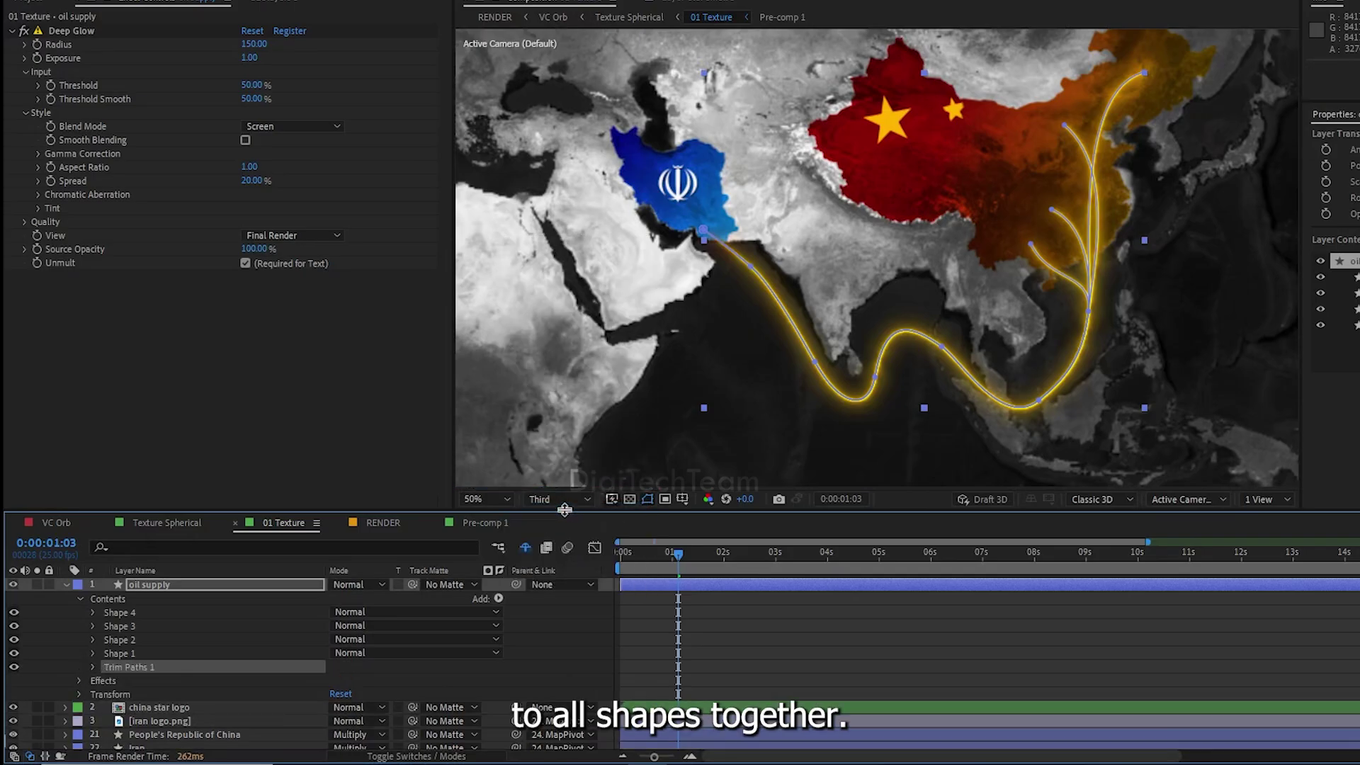
Keyframe the Trim Paths End from 0% at 0:00:00:21 to 100% at about 4.7 seconds and preview the route growing
{"action": "left_click", "coordinate": [93, 666]}
{"action": "left_click_drag", "start_coordinate": [678, 555], "coordinate": [661, 559]}
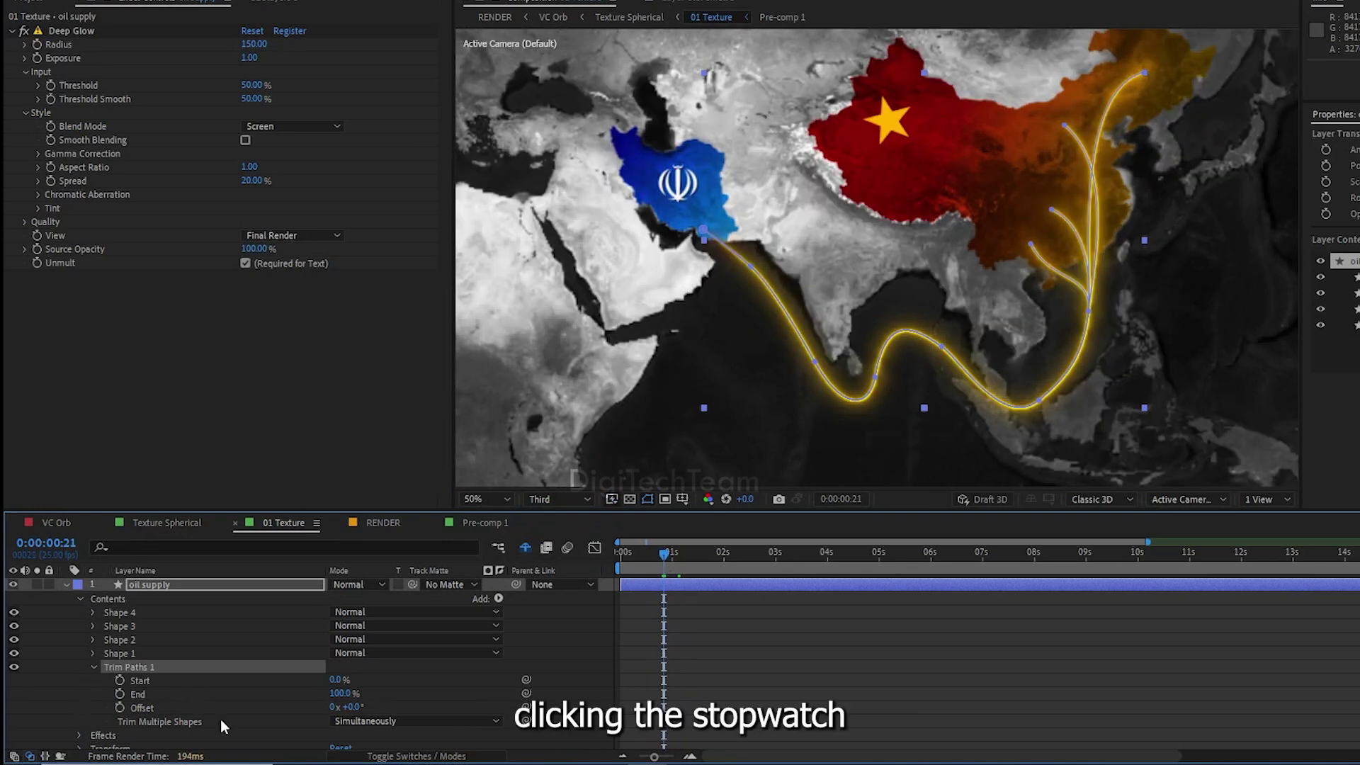
{"action": "left_click", "coordinate": [121, 694]}
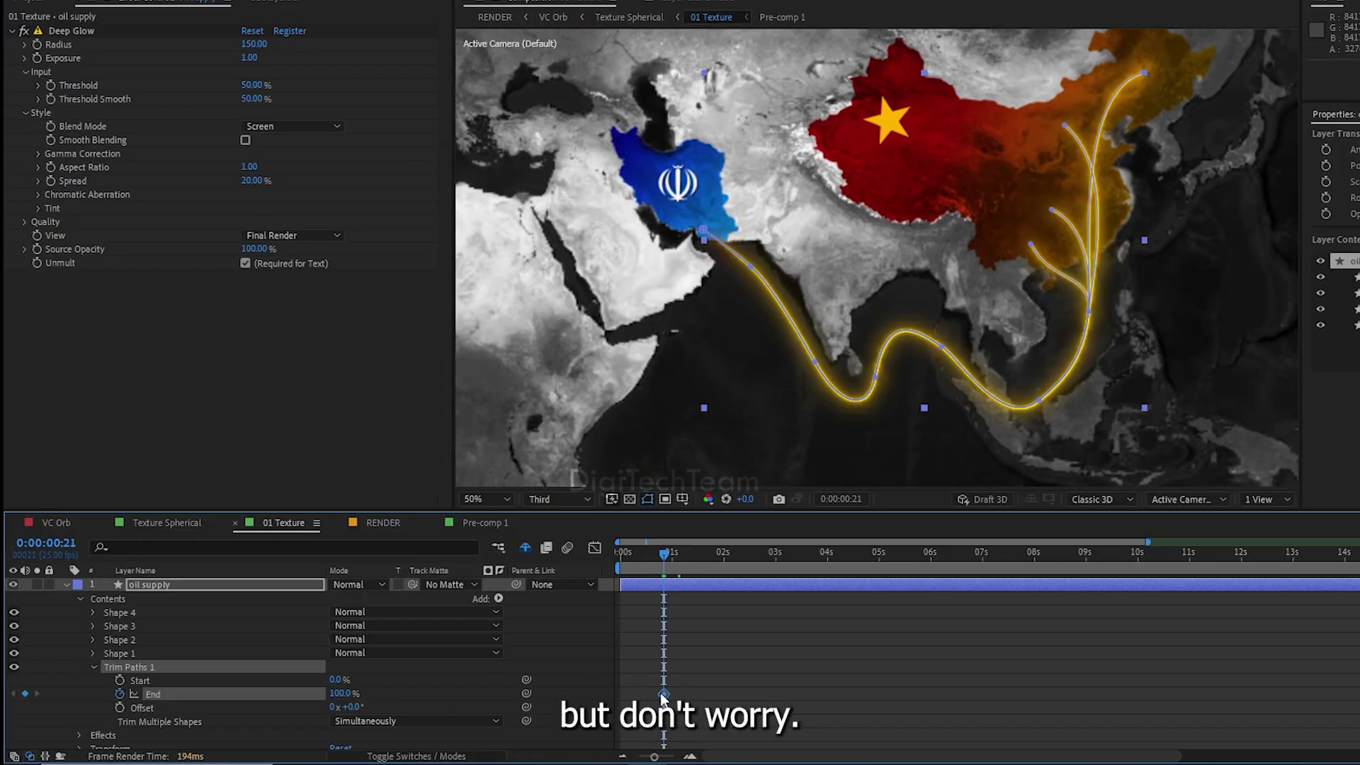
{"action": "left_click_drag", "start_coordinate": [669, 697], "coordinate": [866, 695]}
{"action": "left_click", "coordinate": [341, 693]}
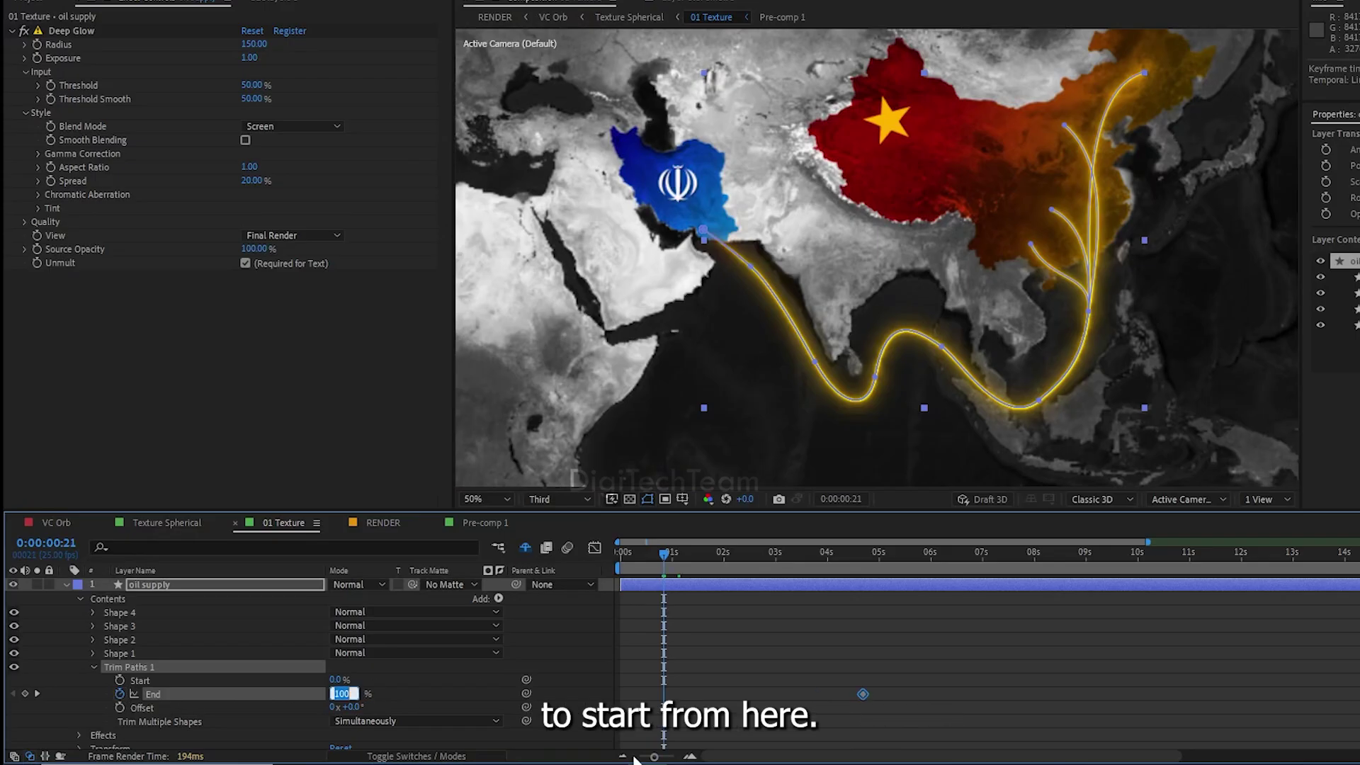
{"action": "type", "text": "0"}
{"action": "key", "text": "Return"}
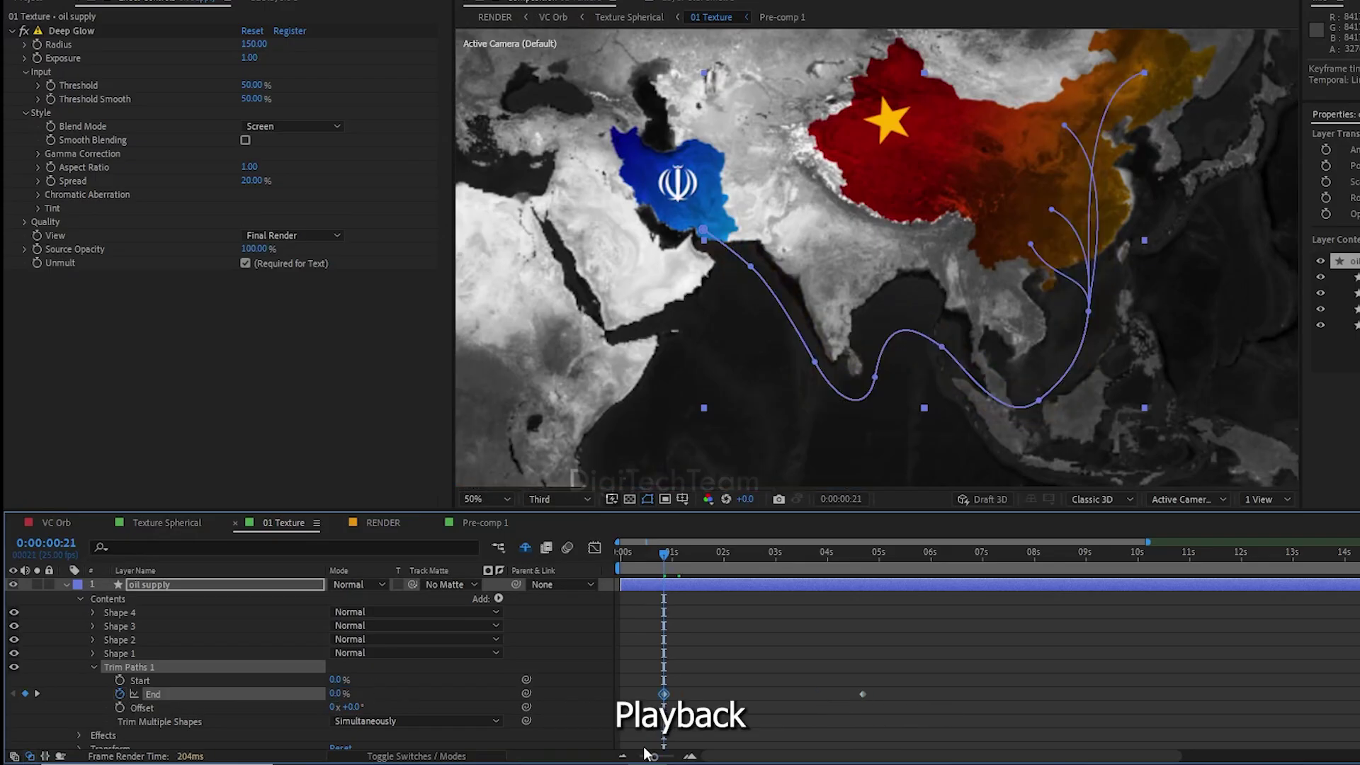
{"action": "left_click_drag", "start_coordinate": [664, 556], "coordinate": [751, 612]}
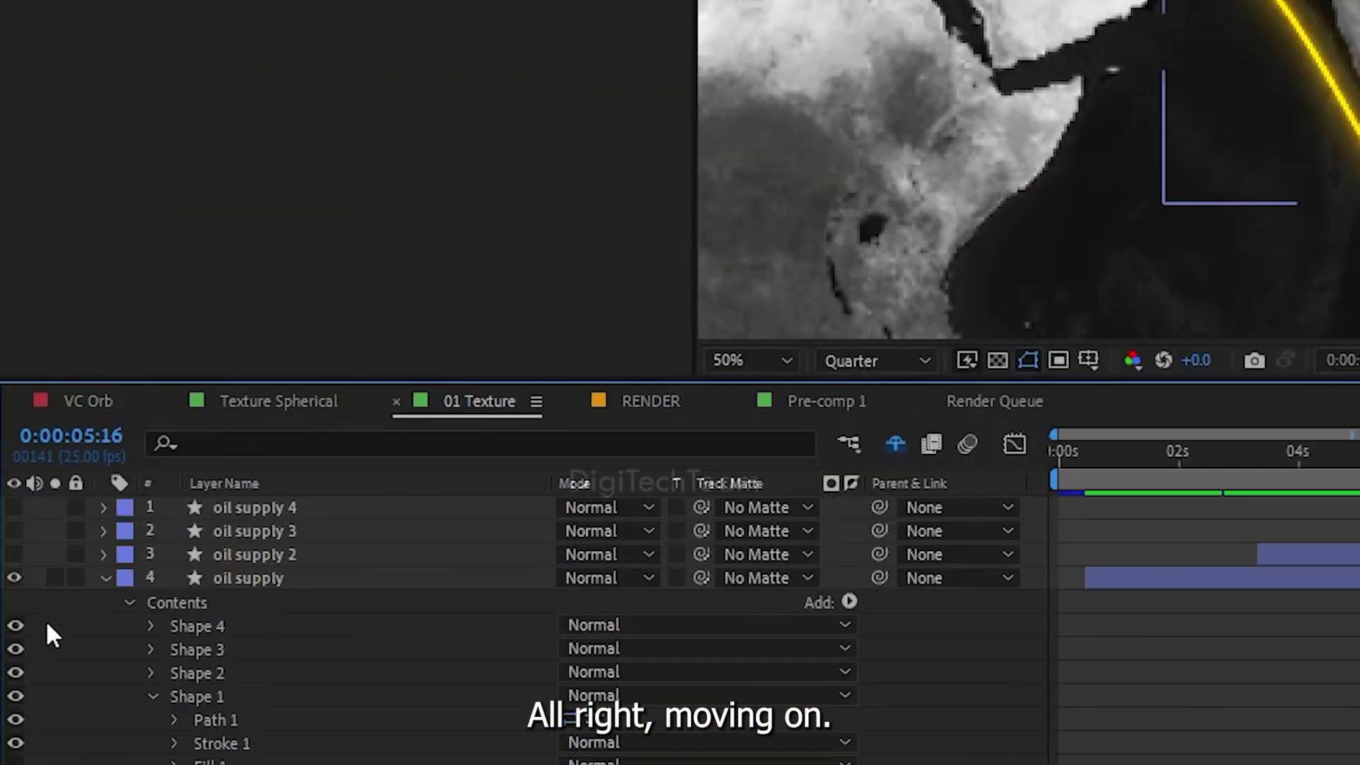
Collapse the oil supply layer and duplicate it
{"action": "left_click", "coordinate": [104, 576]}
{"action": "left_click", "coordinate": [230, 576]}
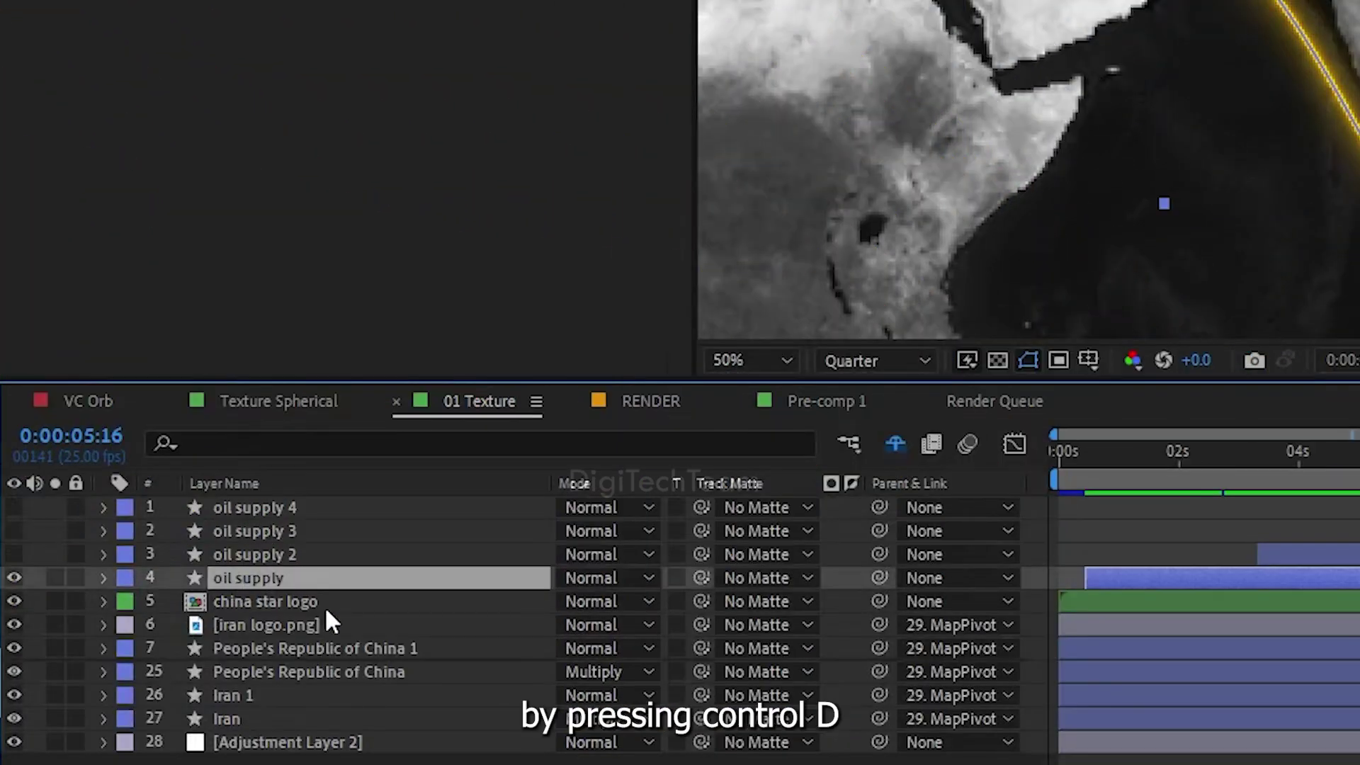
{"action": "key", "text": "ctrl+d"}
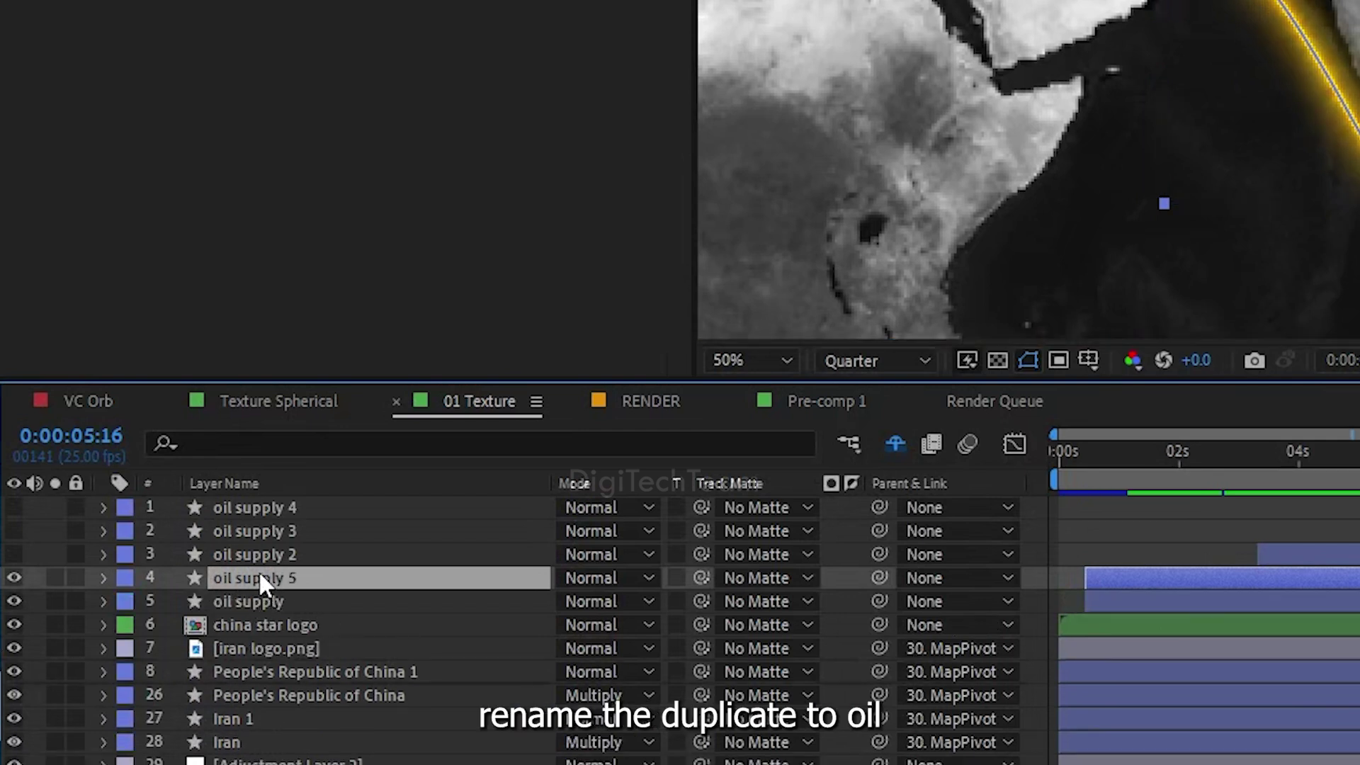
Rename the duplicated layer as oil supply chain and hide the original oil supply layer
{"action": "right_click", "coordinate": [253, 576]}
{"action": "left_click", "coordinate": [344, 494]}
{"action": "double_click", "coordinate": [312, 578]}
{"action": "type", "text": "chain"}
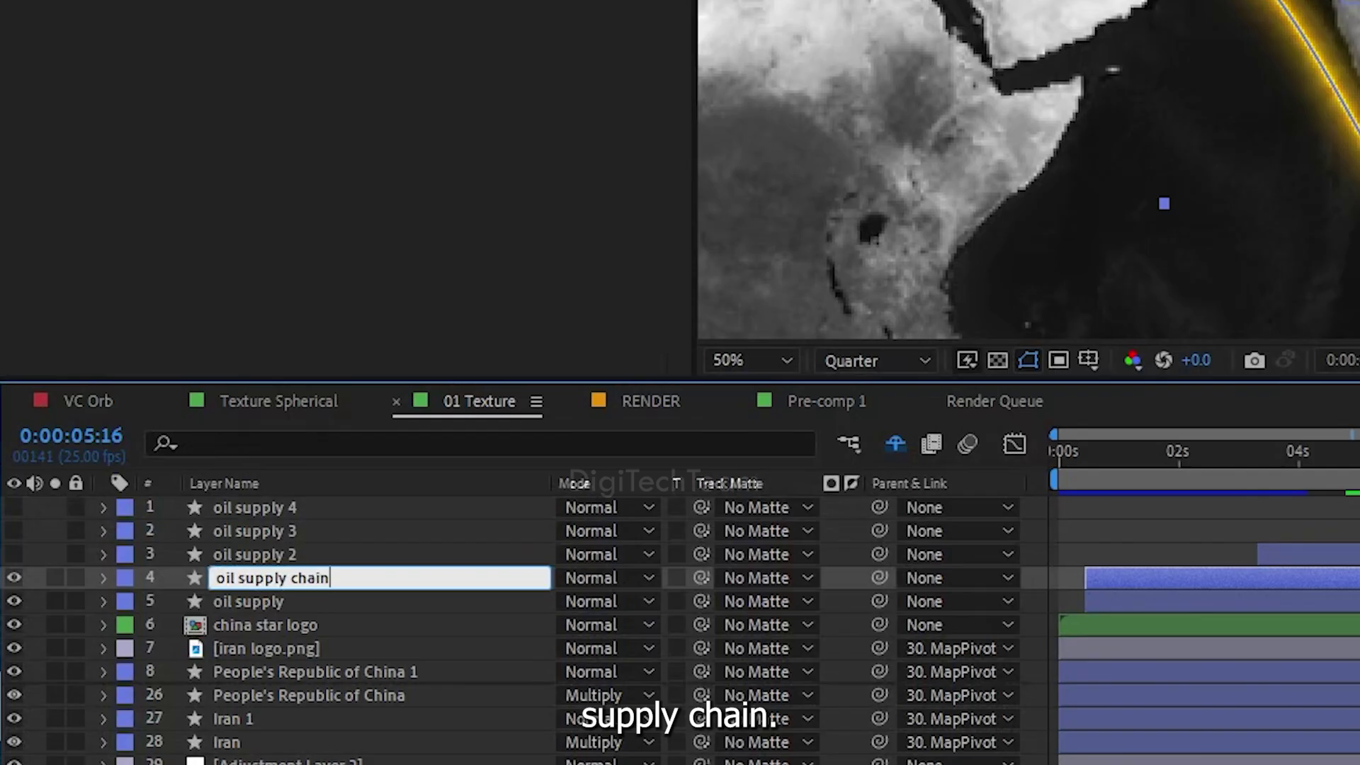
{"action": "key", "text": "Return"}
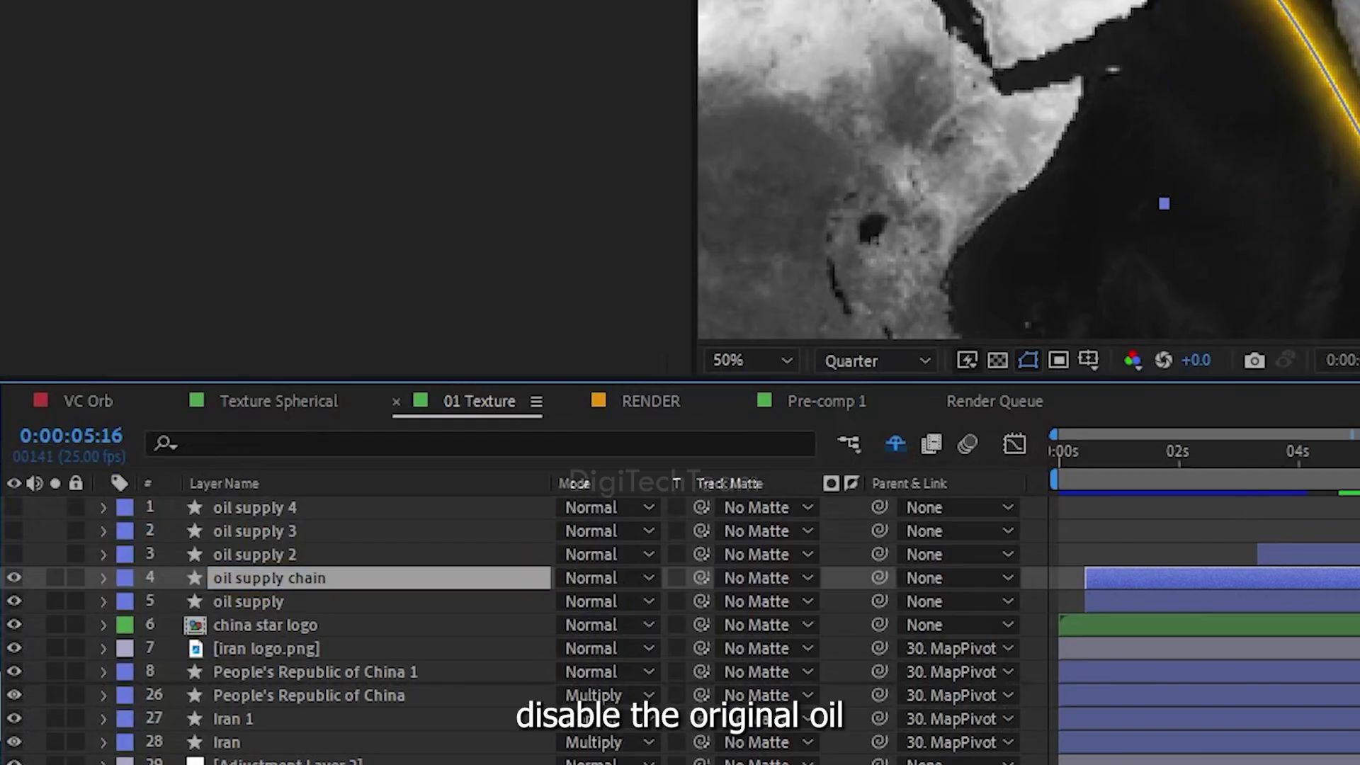
{"action": "mouse_move", "coordinate": [1136, 483]}
{"action": "left_mouse_down"}
{"action": "mouse_move", "coordinate": [1120, 484]}
{"action": "mouse_move", "coordinate": [1131, 488]}
{"action": "left_mouse_up"}
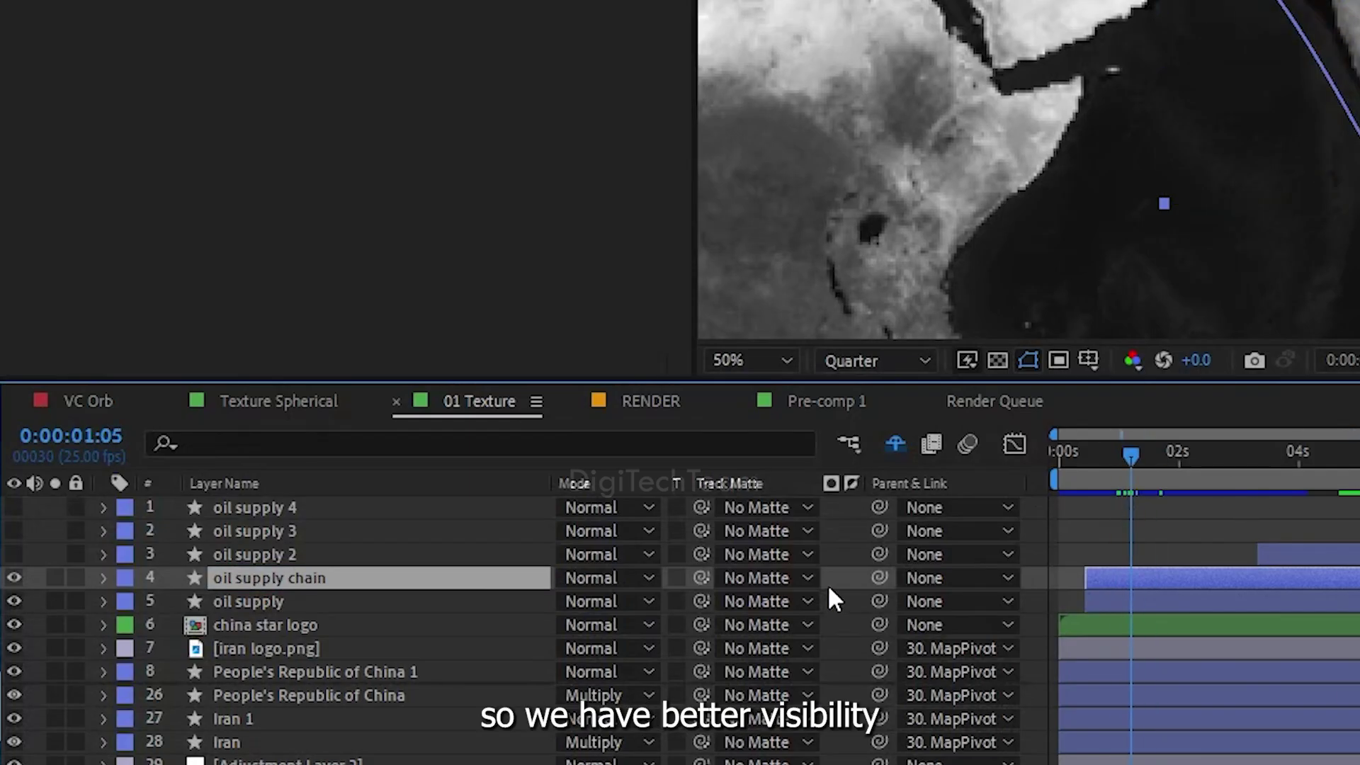
{"action": "left_click", "coordinate": [14, 600]}
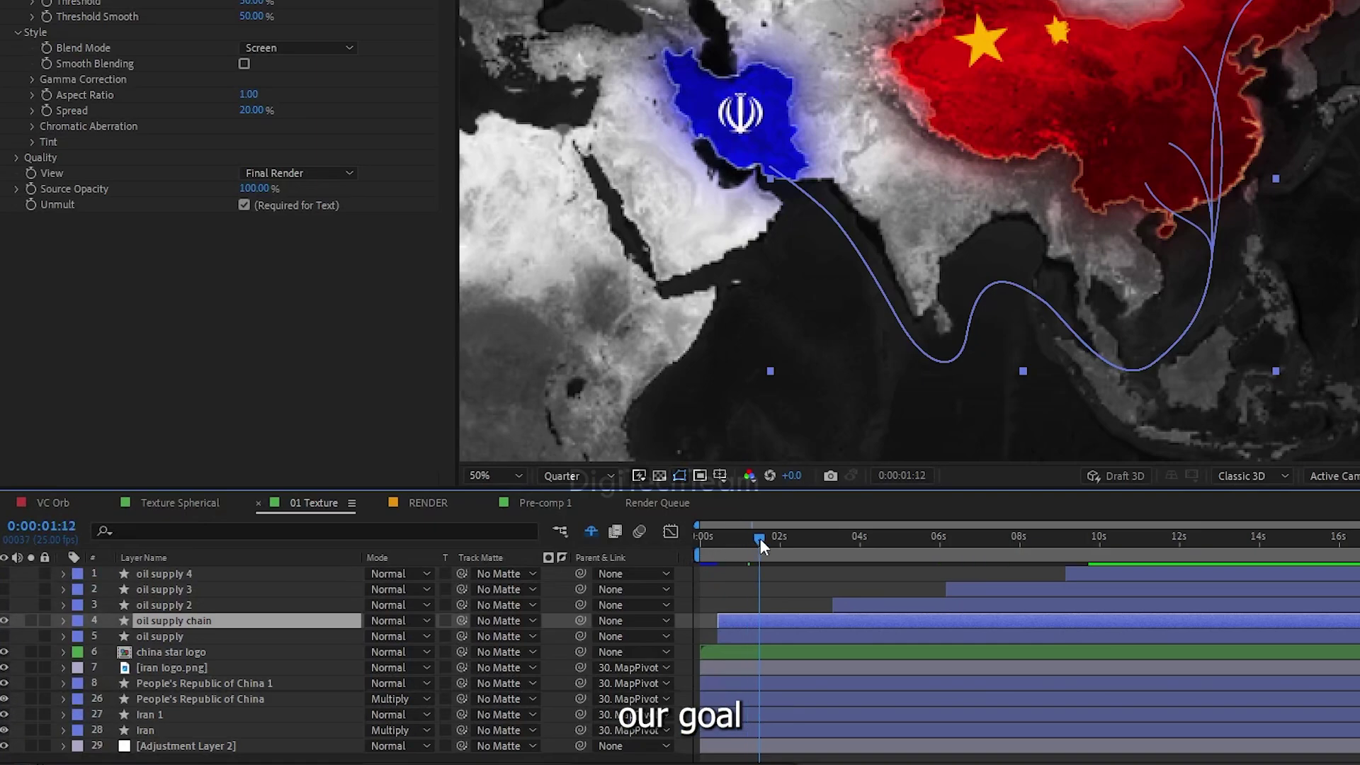
Add a dash and a gap to the stroke of Shape 1 in the oil supply chain layer
{"action": "left_click", "coordinate": [103, 577]}
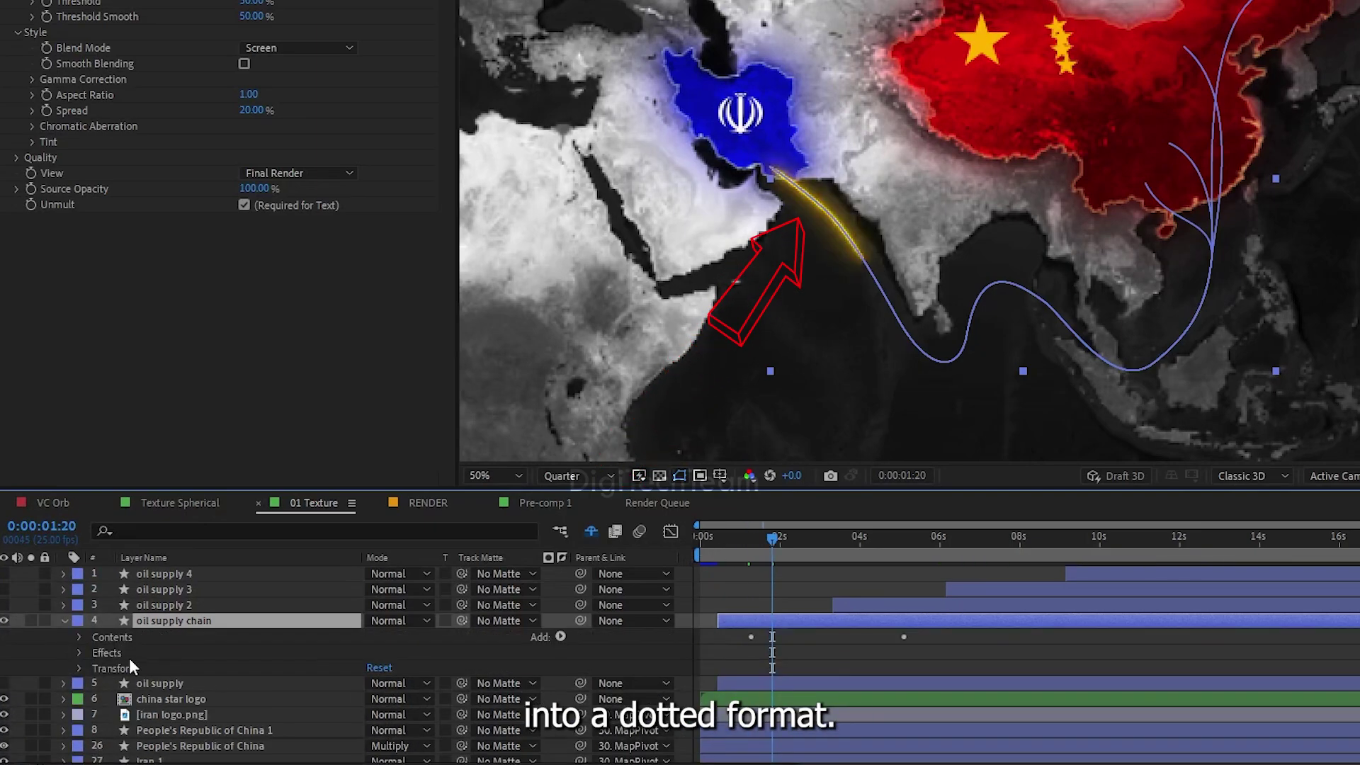
{"action": "left_click", "coordinate": [78, 652]}
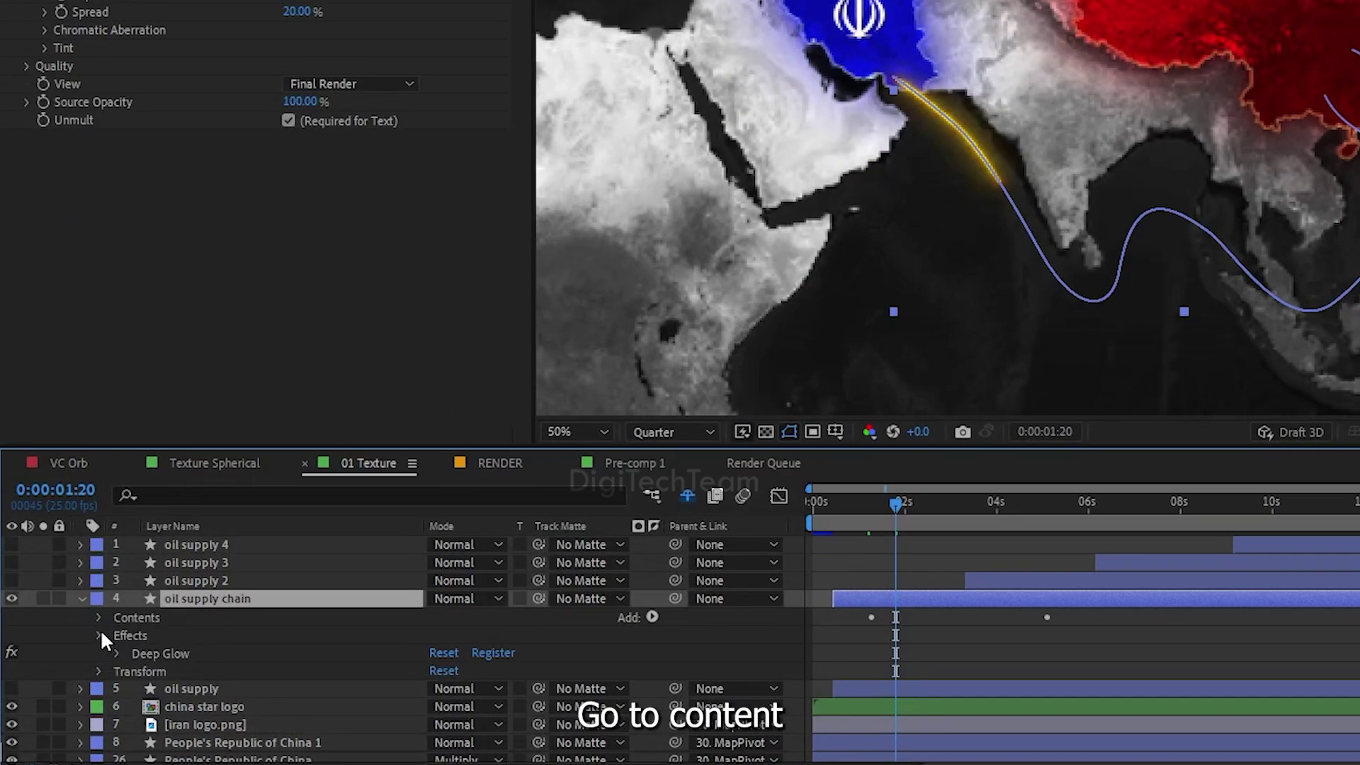
{"action": "left_click", "coordinate": [92, 641]}
{"action": "left_click", "coordinate": [98, 617]}
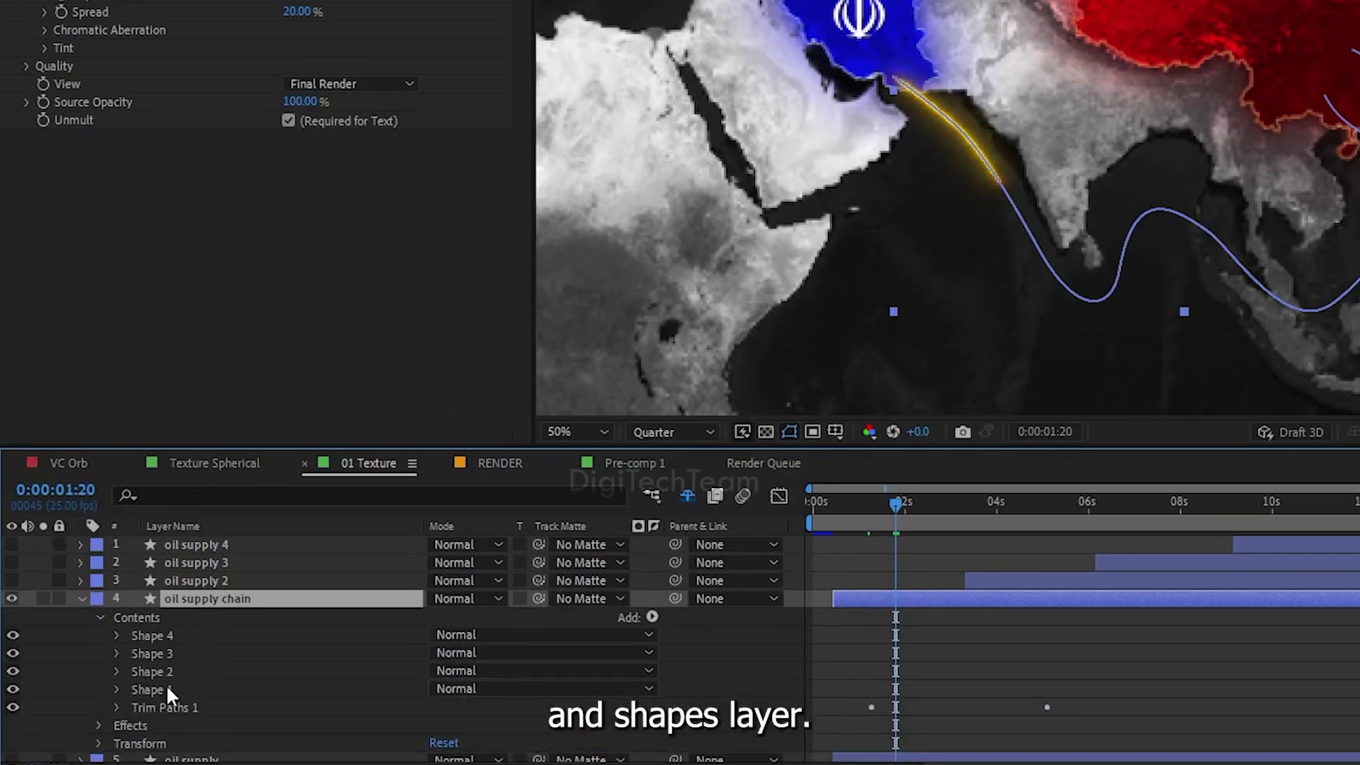
{"action": "left_click", "coordinate": [135, 688]}
{"action": "left_click", "coordinate": [117, 689]}
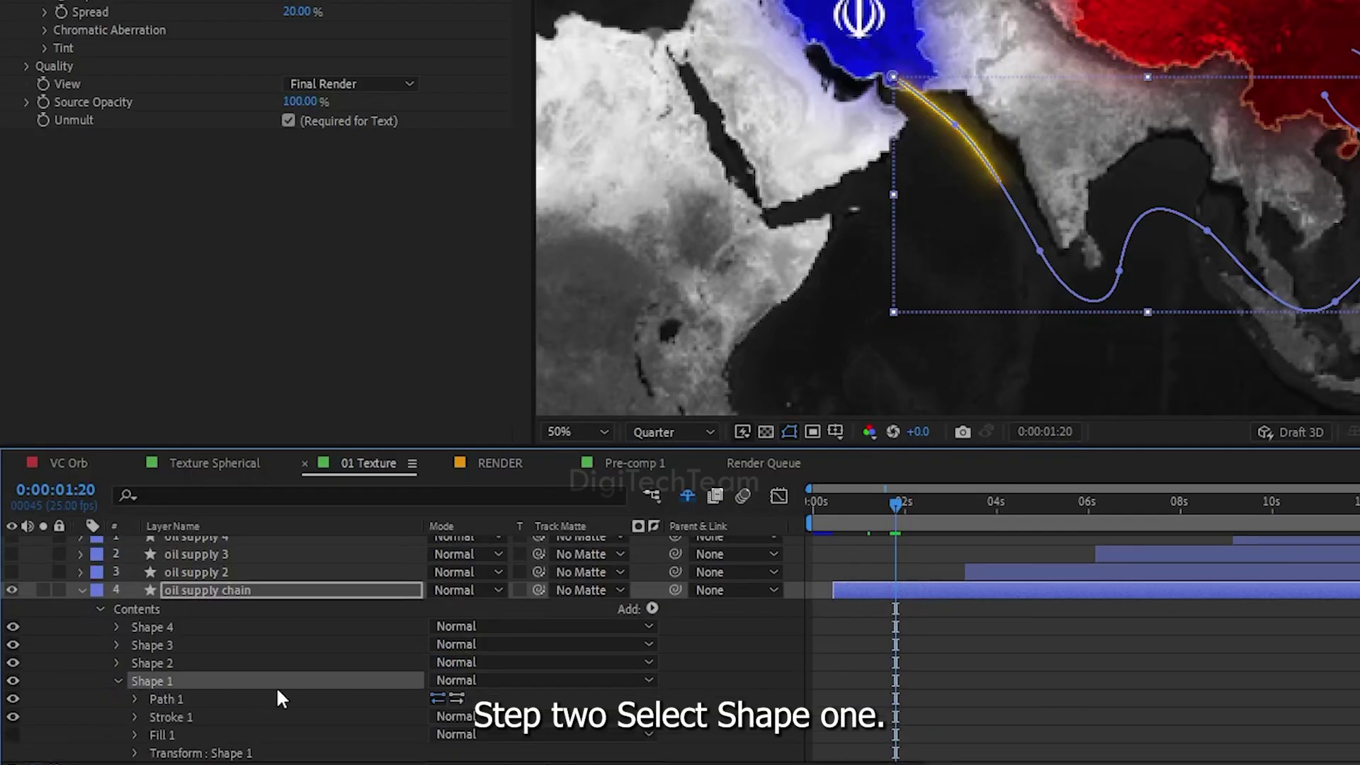
{"action": "scroll", "coordinate": [278, 691], "scroll_direction": "down", "scroll_amount": 2}
{"action": "left_click", "coordinate": [134, 663]}
{"action": "scroll", "coordinate": [272, 660], "scroll_direction": "down", "scroll_amount": 3}
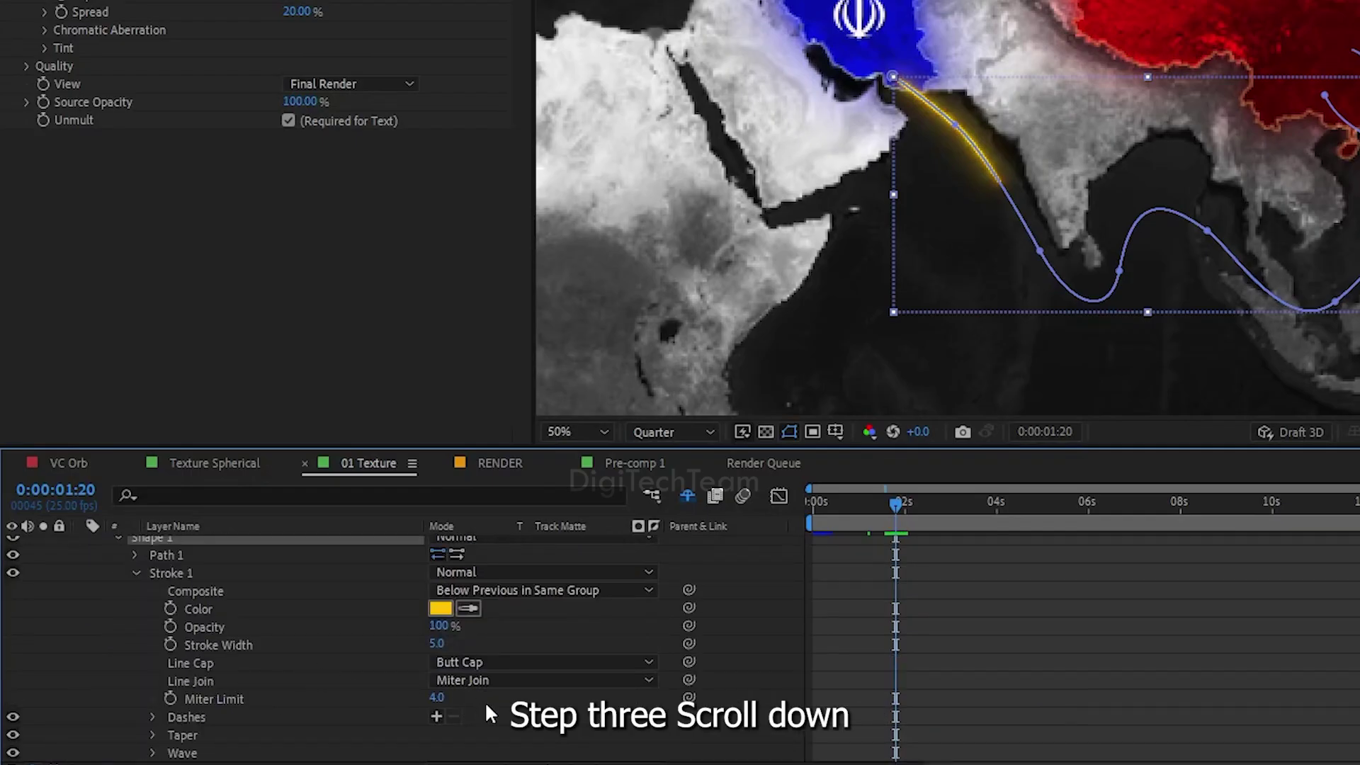
{"action": "scroll", "coordinate": [485, 700], "scroll_direction": "down", "scroll_amount": 3}
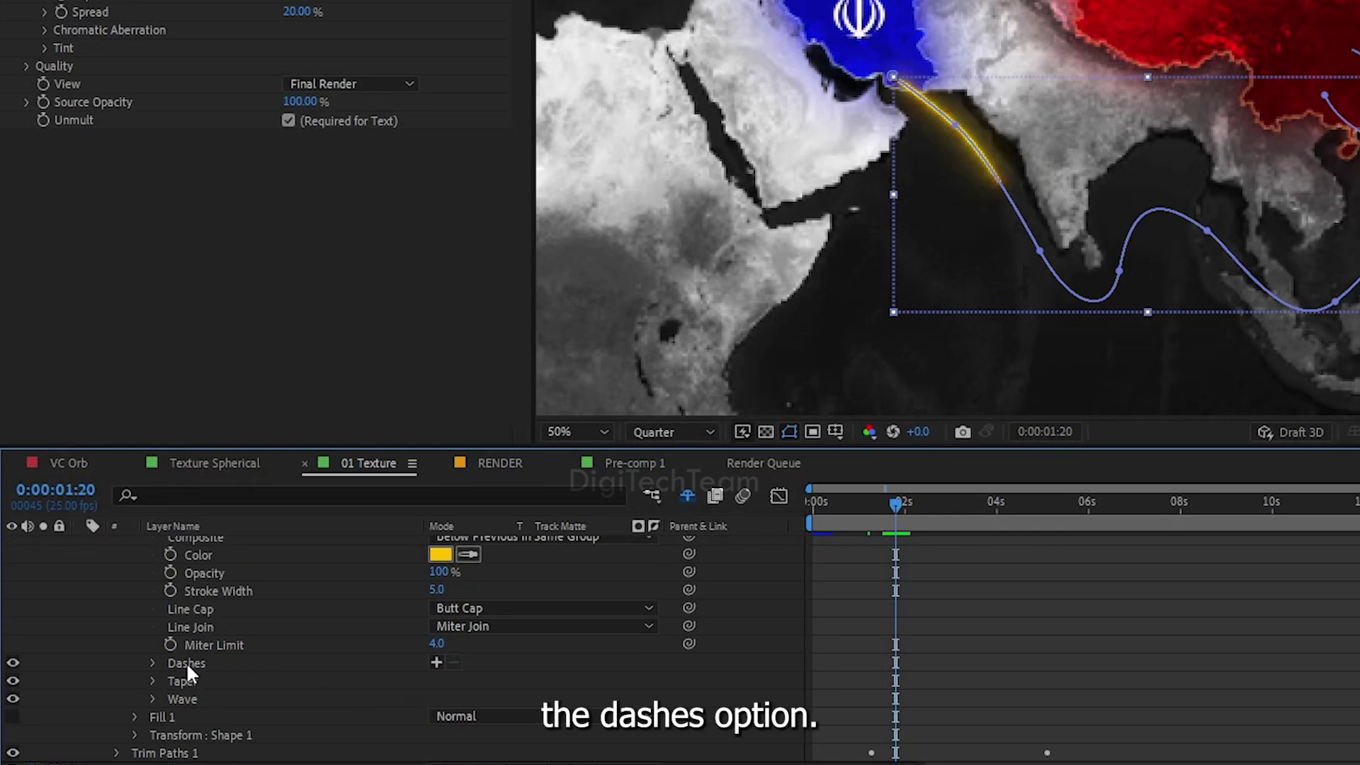
{"action": "left_click", "coordinate": [435, 663]}
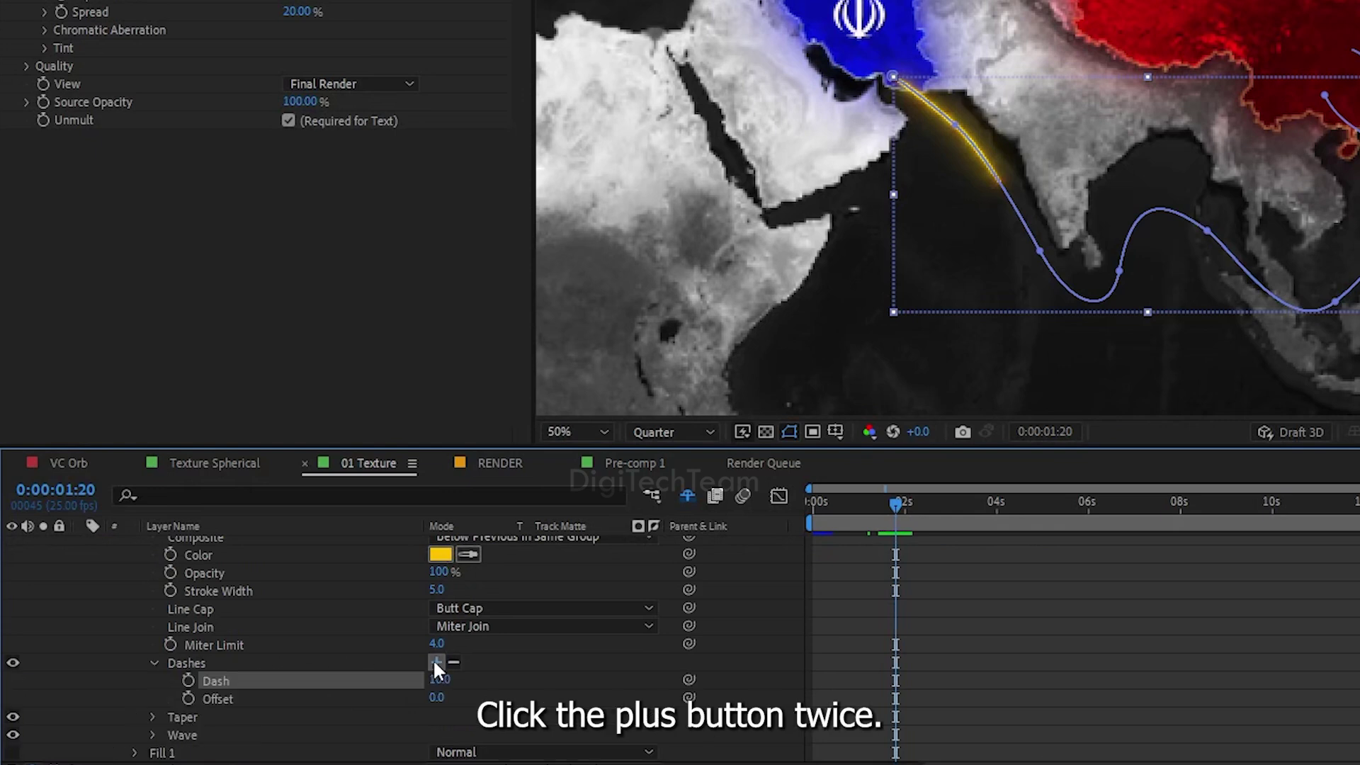
{"action": "left_click", "coordinate": [435, 663]}
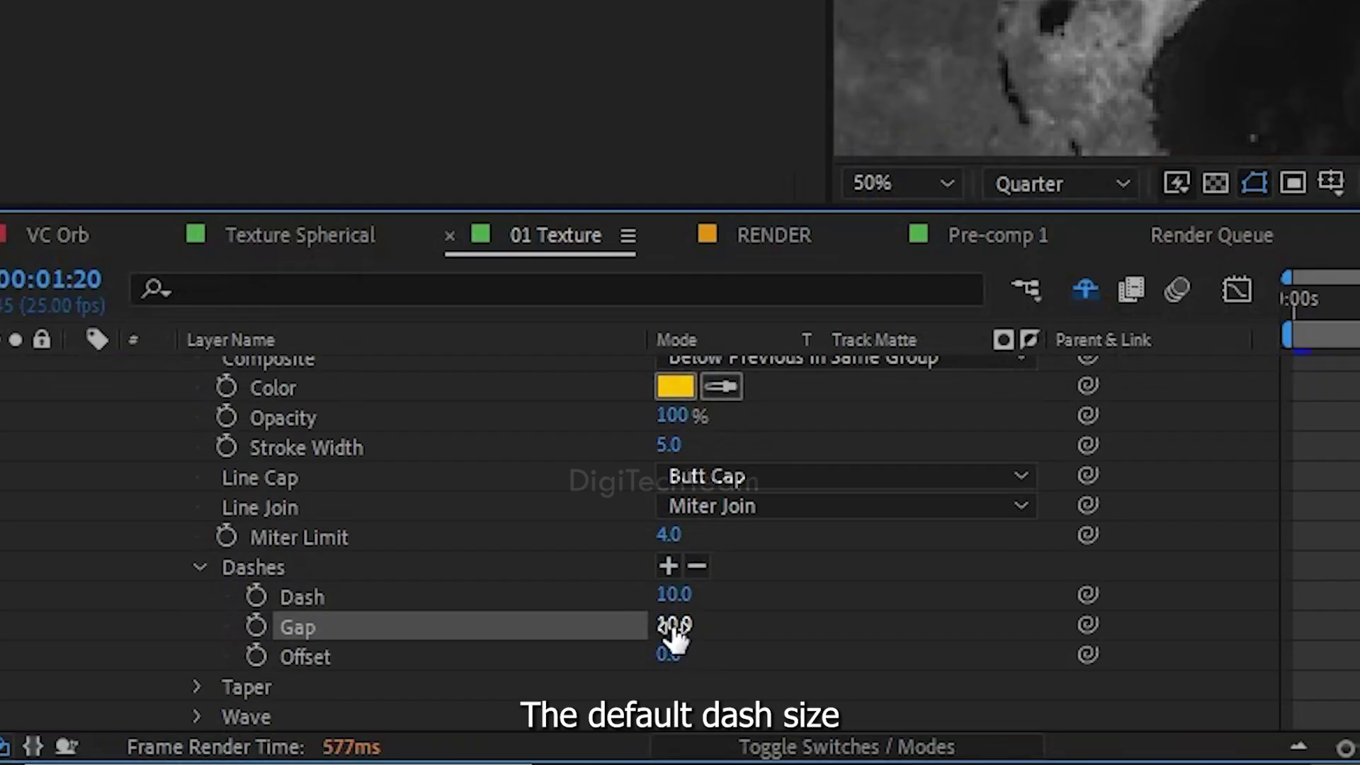
Set the gap of Shape 1's stroke dashes to 80
{"action": "left_click", "coordinate": [674, 626]}
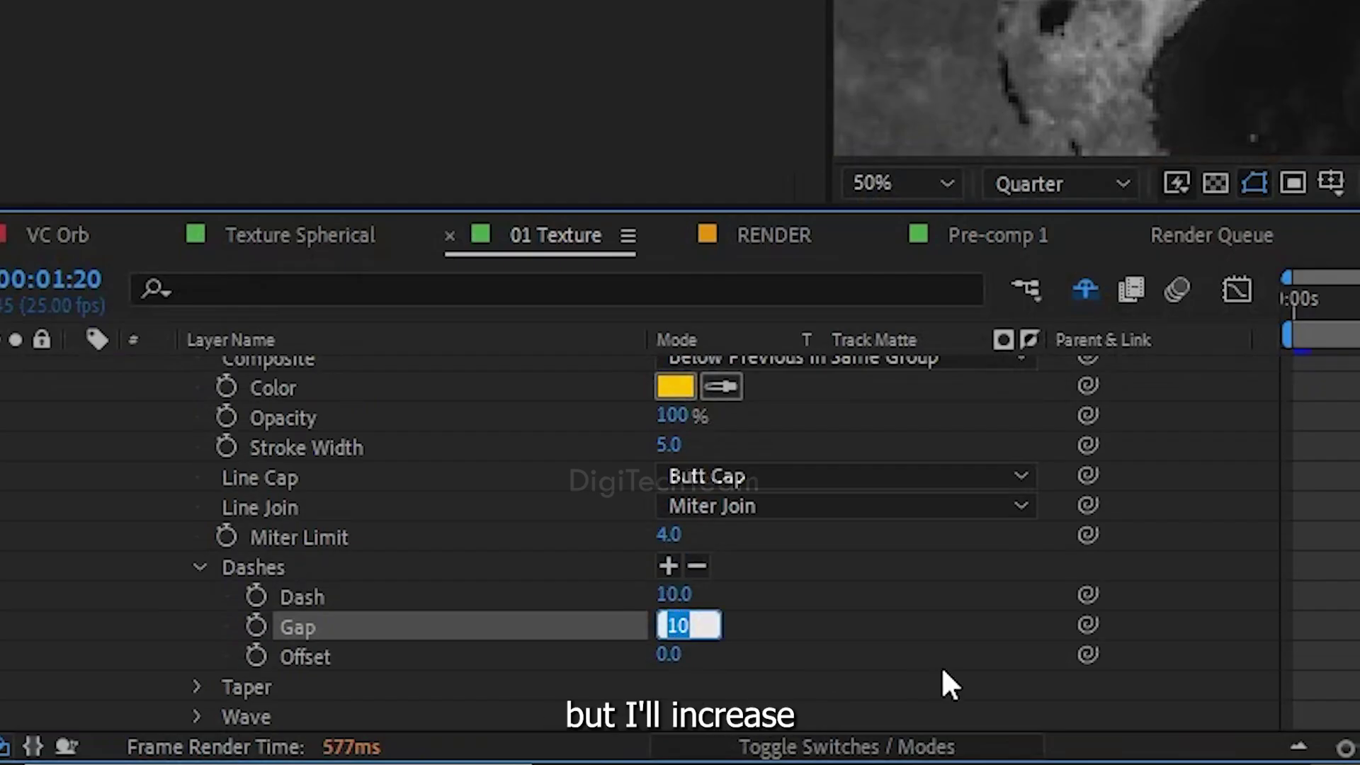
{"action": "type", "text": "80"}
{"action": "key", "text": "Return"}
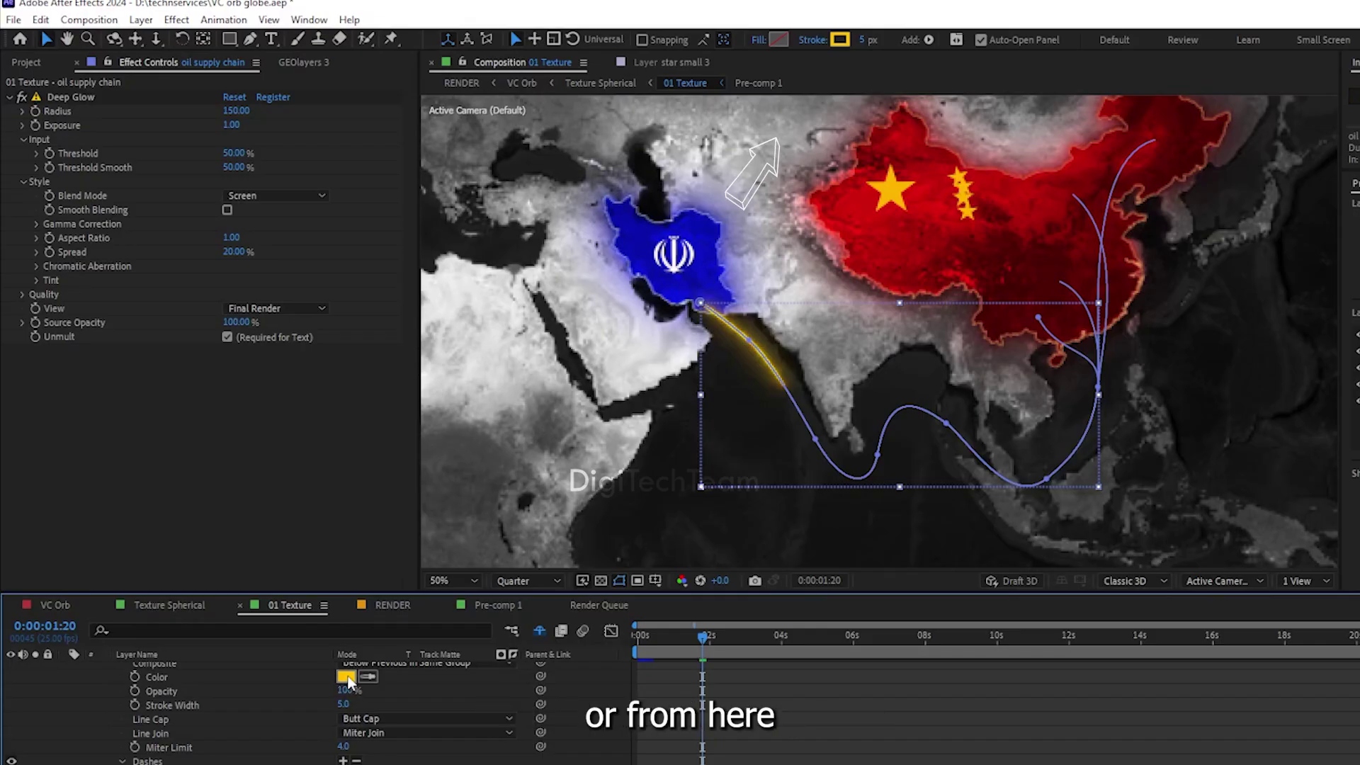
Change Shape 1's stroke to orange with a width of 10 px, and check the route at 0:00:03:13
{"action": "left_click", "coordinate": [840, 39]}
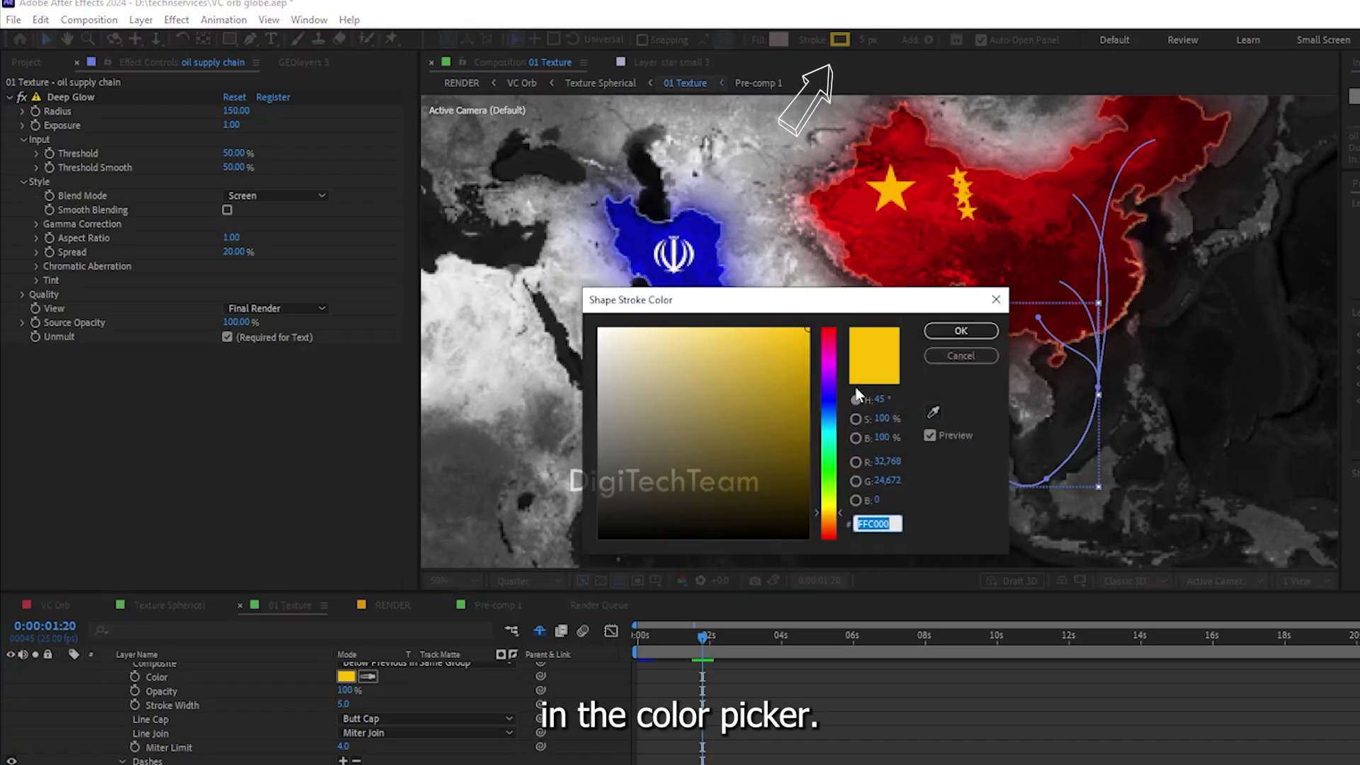
{"action": "left_click", "coordinate": [839, 518]}
{"action": "left_click", "coordinate": [961, 332]}
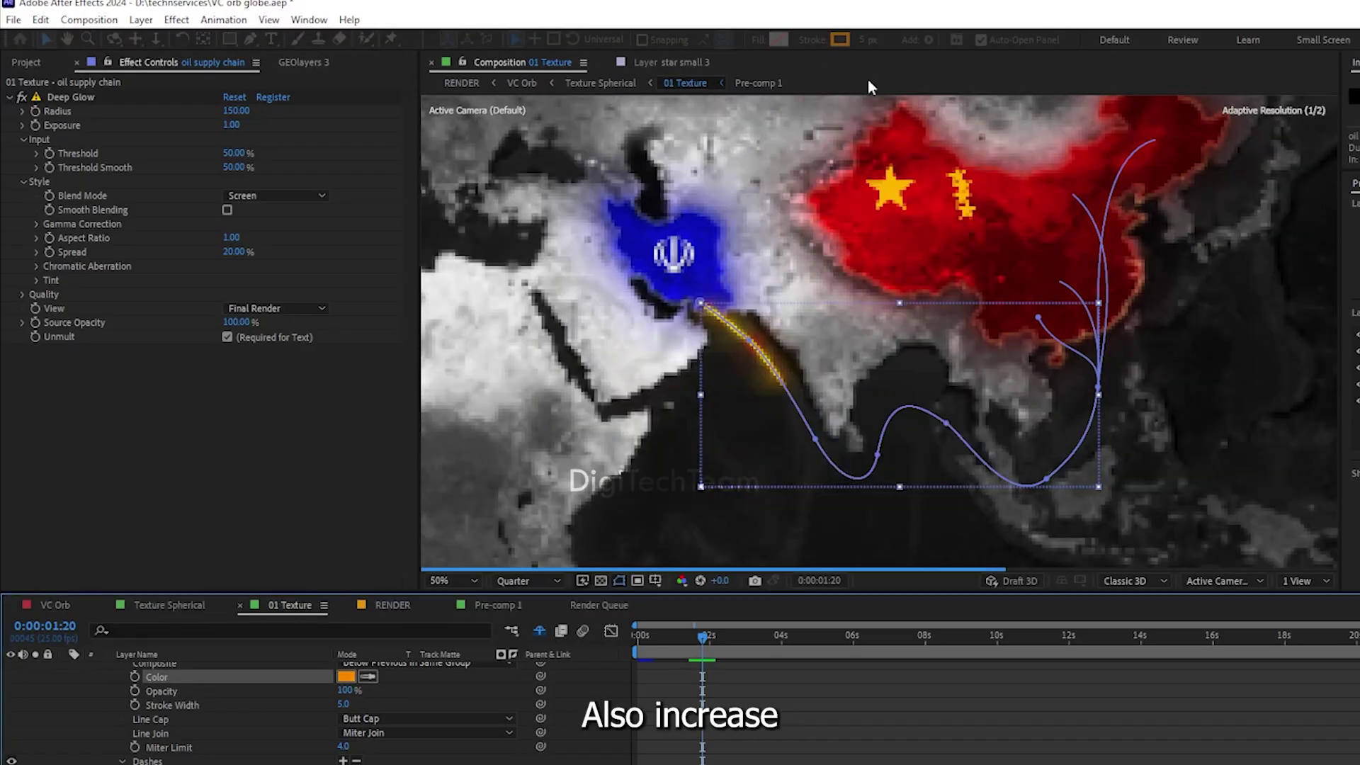
{"action": "left_click", "coordinate": [877, 40]}
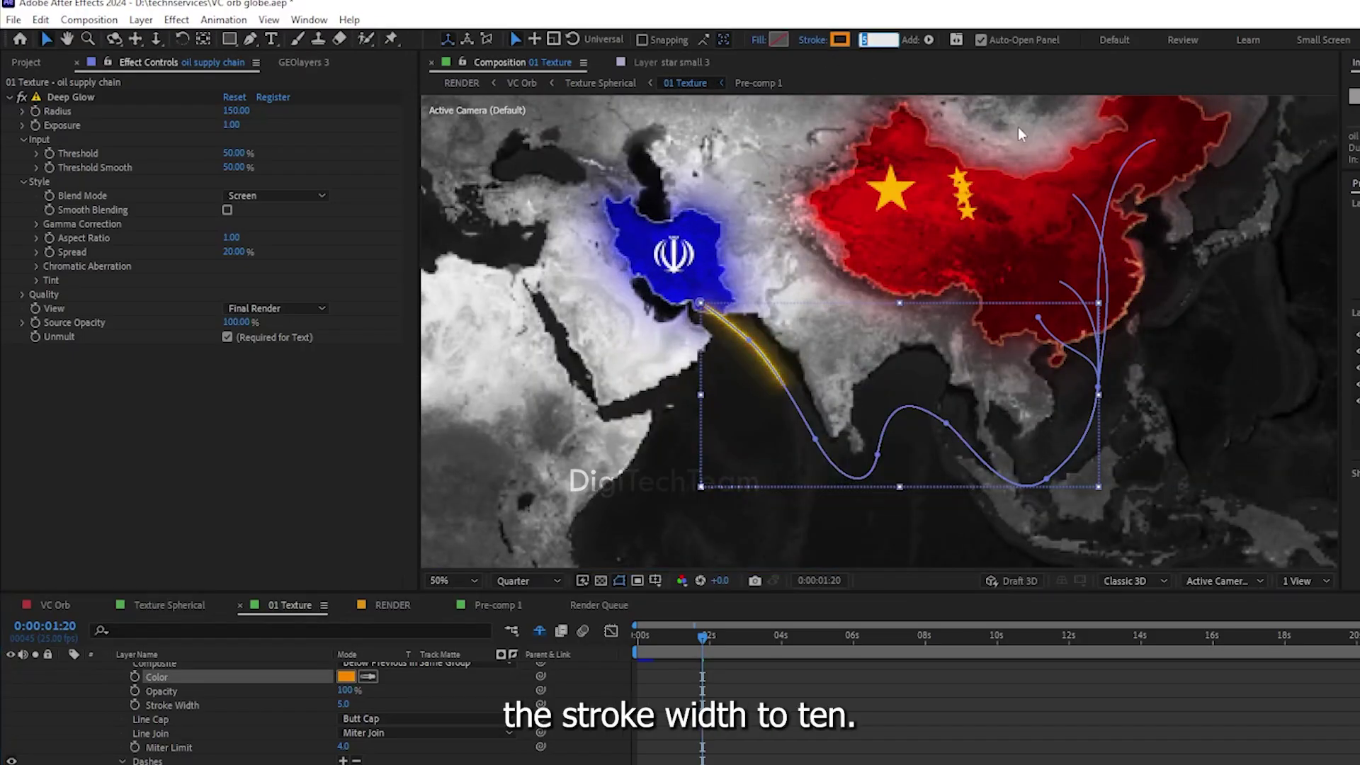
{"action": "type", "text": "10"}
{"action": "key", "text": "Return"}
{"action": "left_click_drag", "start_coordinate": [702, 636], "coordinate": [766, 641]}
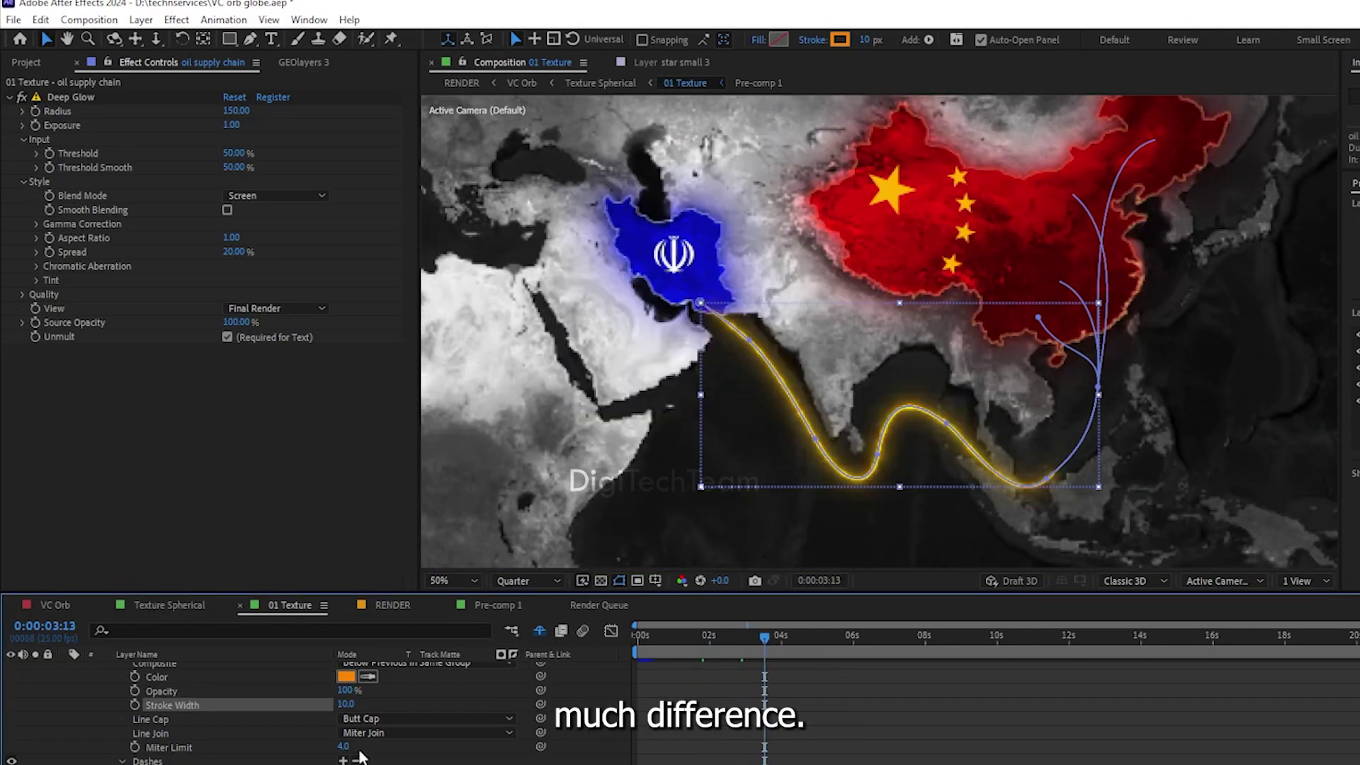
{"action": "scroll", "coordinate": [284, 755], "scroll_direction": "up", "scroll_amount": 4}
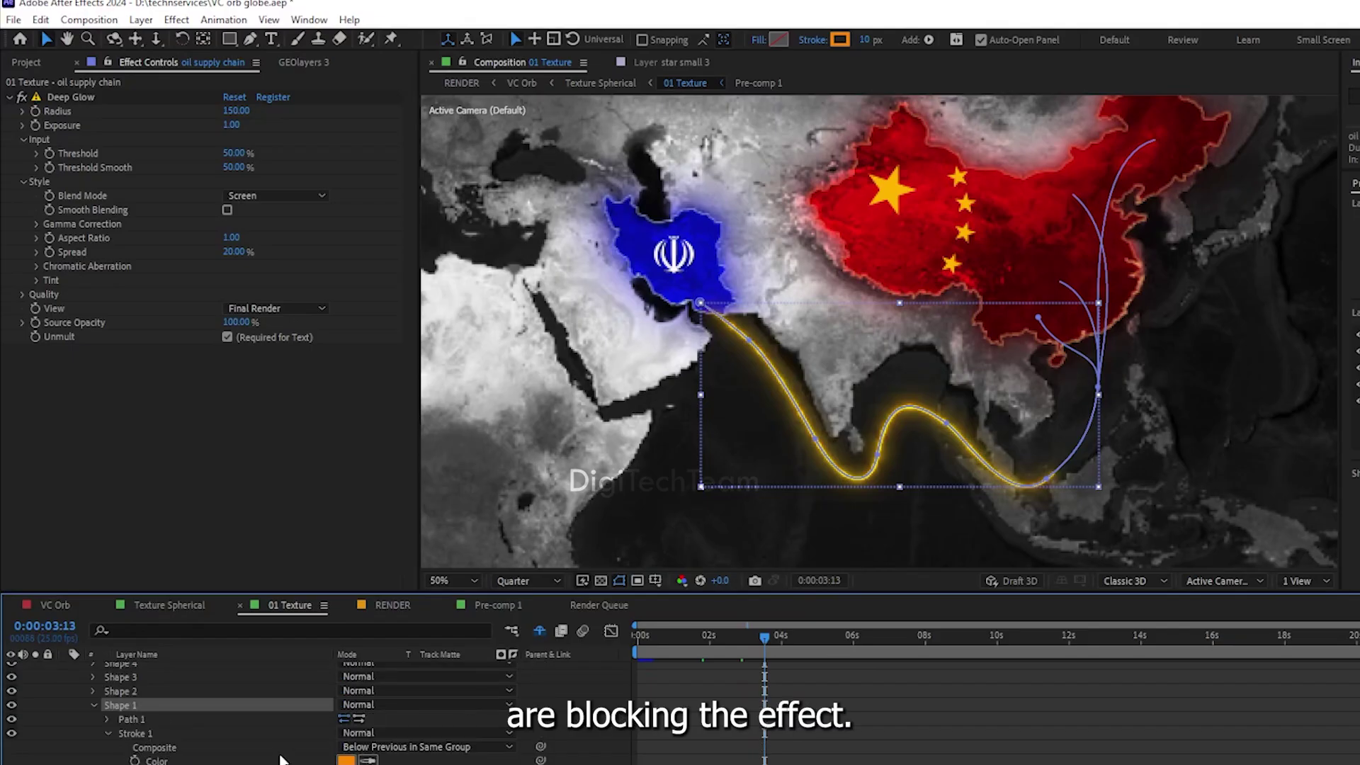
Hide Shapes 2, 3 and 4 of the oil supply chain layer and set Shape 1's stroke line cap to Round Cap
{"action": "scroll", "coordinate": [283, 758], "scroll_direction": "up", "scroll_amount": 3}
{"action": "left_click_drag", "start_coordinate": [11, 735], "coordinate": [12, 705]}
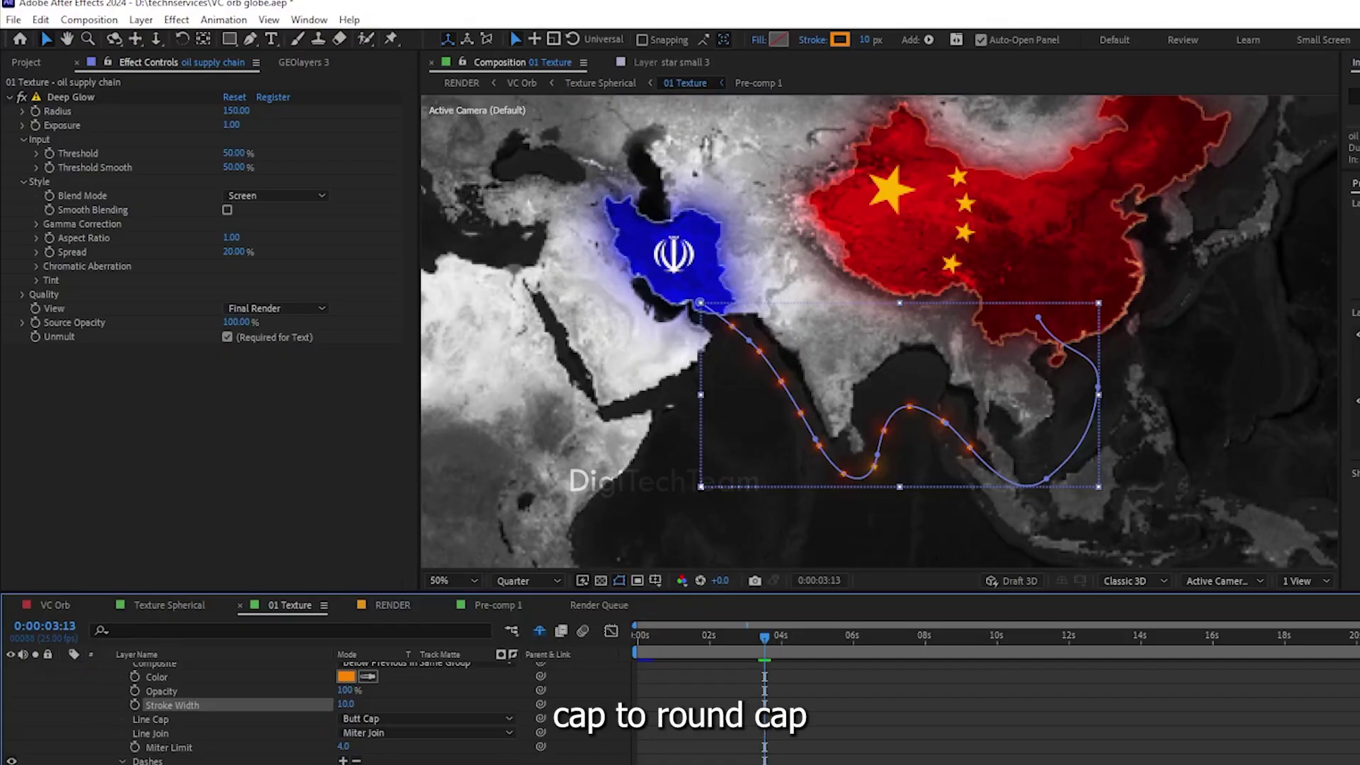
{"action": "left_click", "coordinate": [397, 718]}
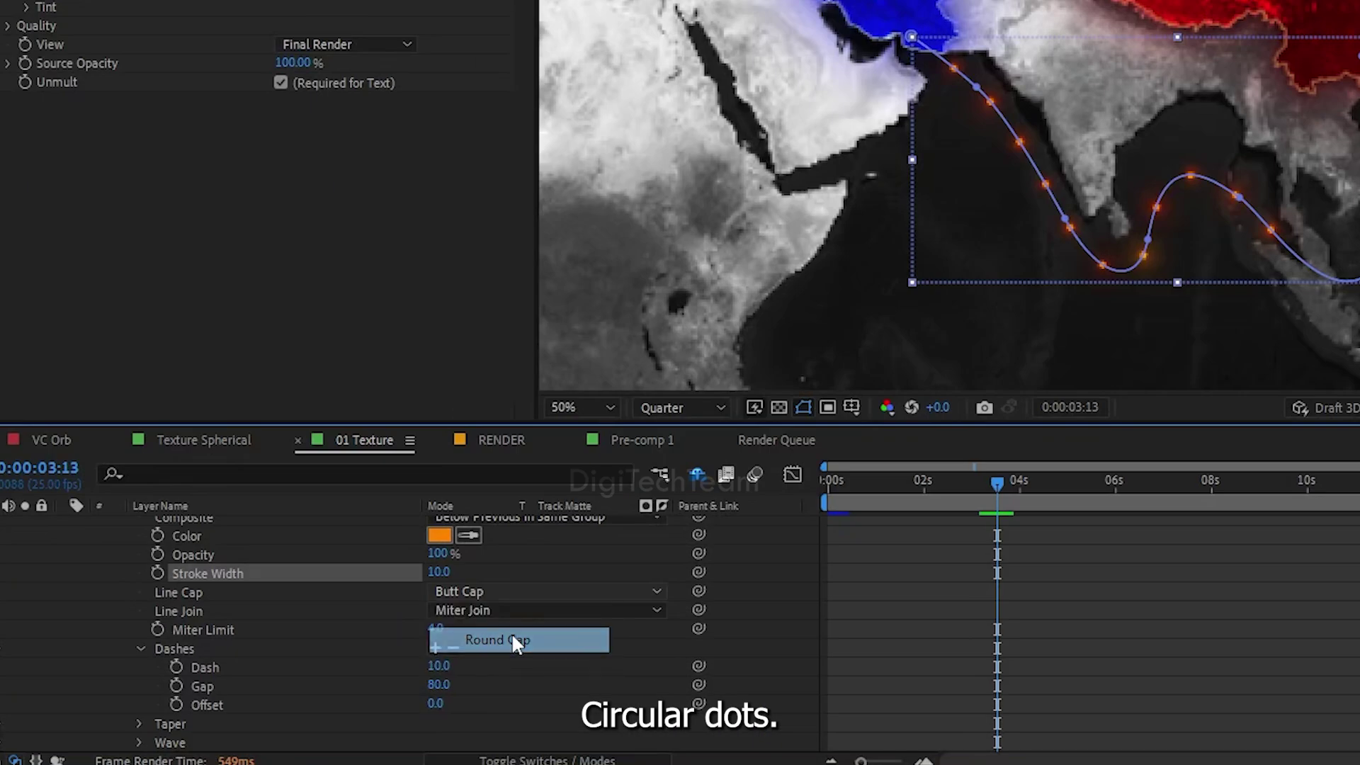
{"action": "left_click", "coordinate": [512, 637]}
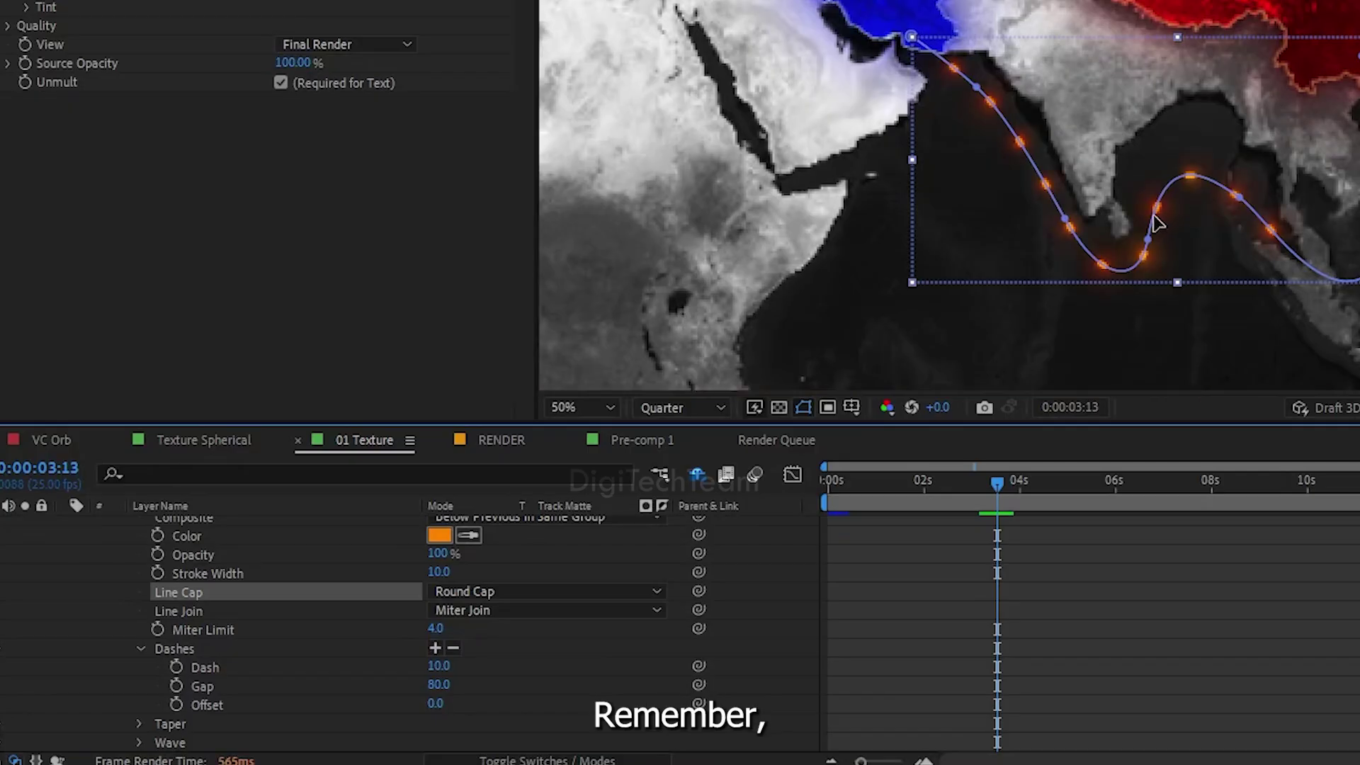
Set the dash of Shape 1's stroke to 20 and the gap to 120
{"action": "left_click", "coordinate": [437, 668]}
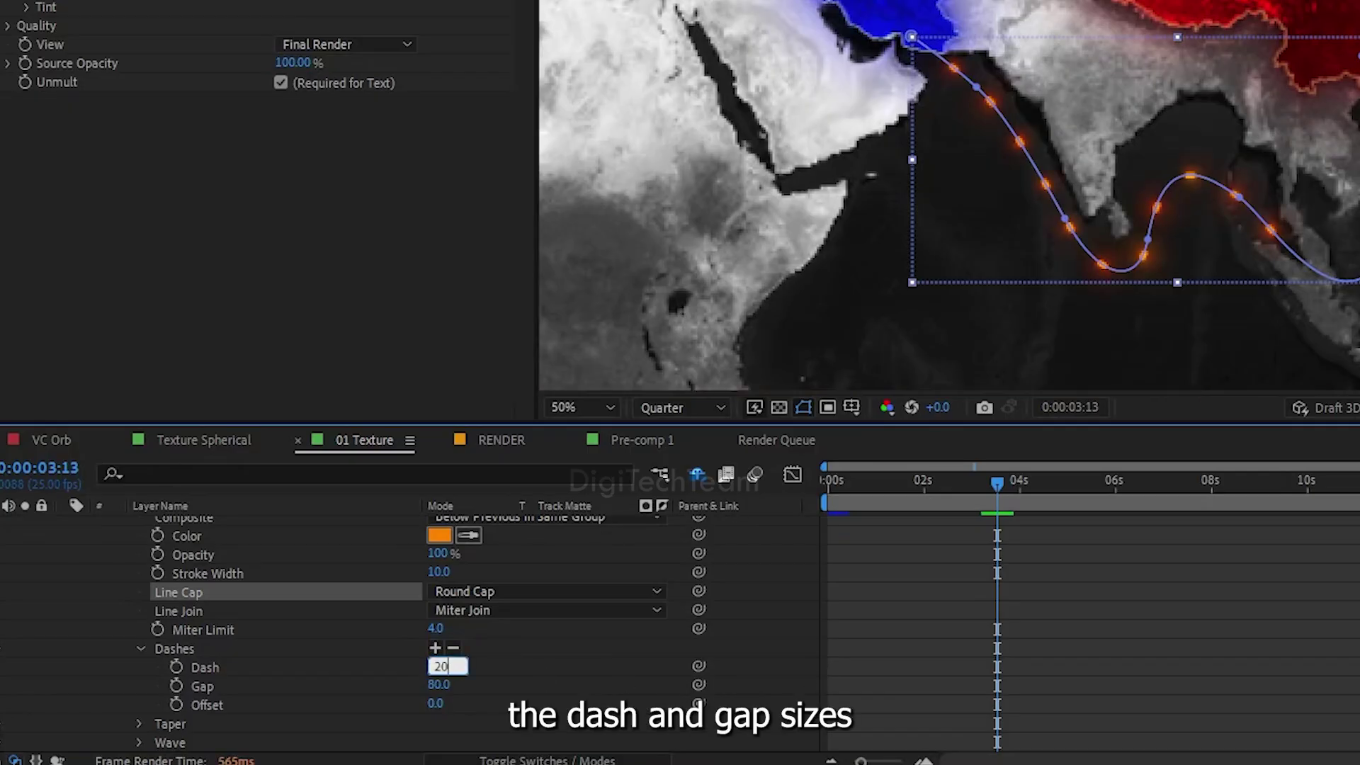
{"action": "key", "text": "Return"}
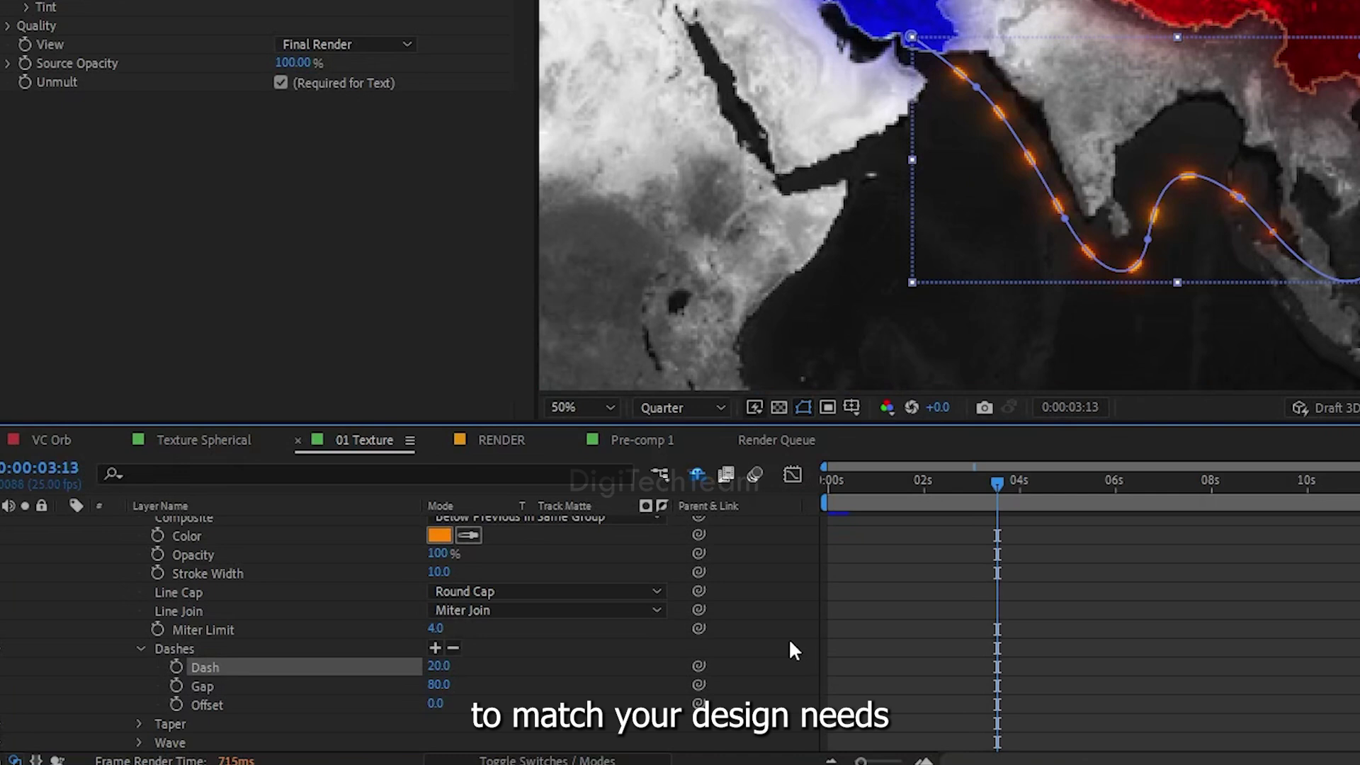
{"action": "type", "text": "120"}
{"action": "key", "text": "Return"}
Start keyframing the dash offset of Shape 1's stroke at 0:00:01:07, where the Trim Paths End animation starts
{"action": "scroll", "coordinate": [1014, 597], "scroll_direction": "down", "scroll_amount": 3}
{"action": "left_click_drag", "start_coordinate": [997, 480], "coordinate": [889, 513]}
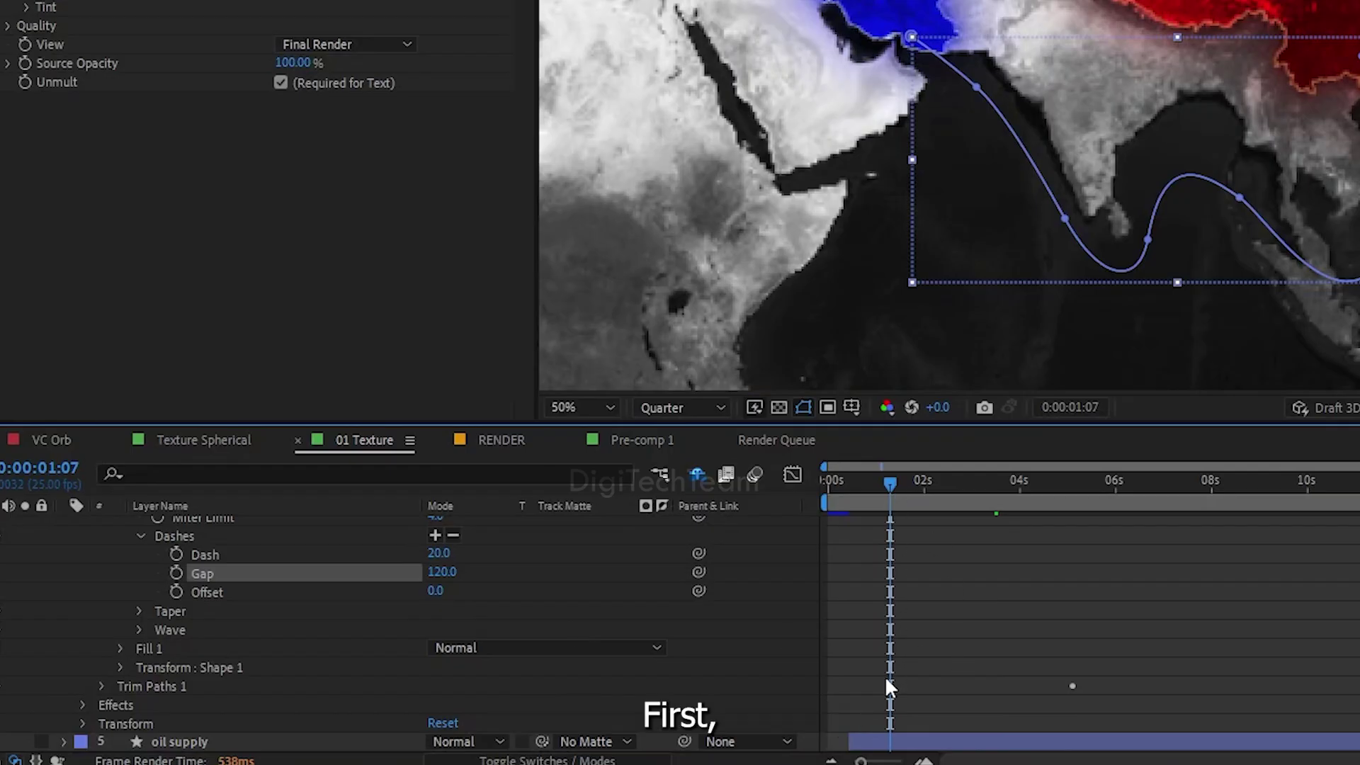
{"action": "left_click", "coordinate": [100, 685]}
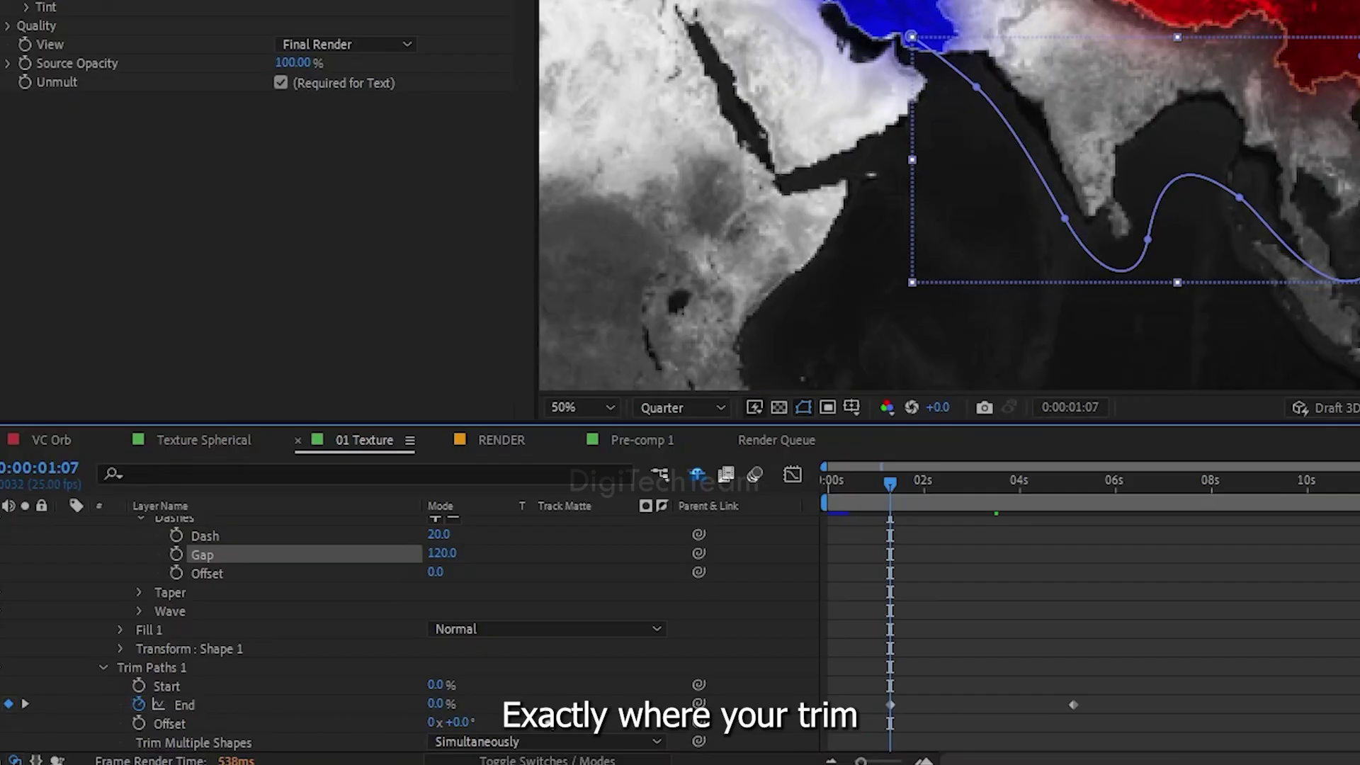
{"action": "scroll", "coordinate": [909, 669], "scroll_direction": "up", "scroll_amount": 3}
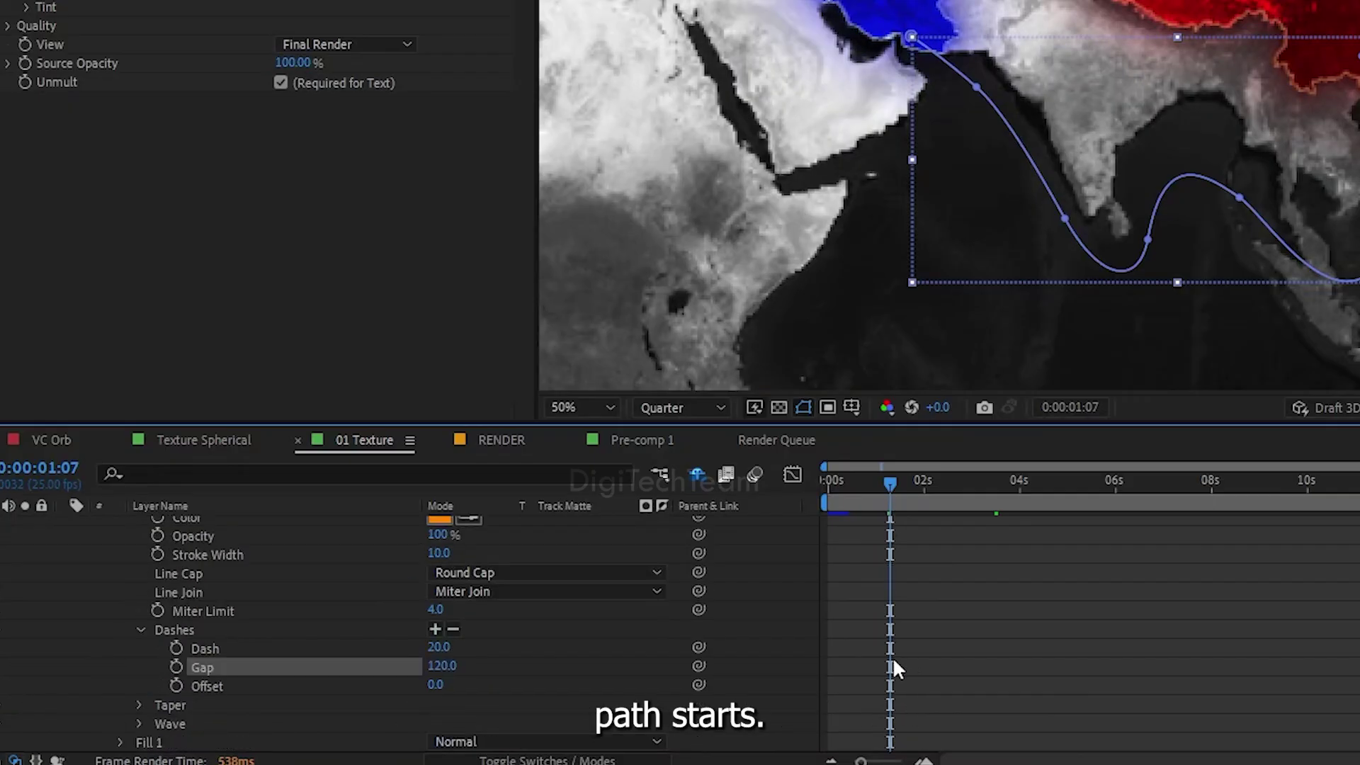
{"action": "left_click", "coordinate": [177, 684]}
Set the dash offset of Shape 1's stroke to -480 at 0:00:15:24
{"action": "left_click_drag", "start_coordinate": [727, 542], "coordinate": [1319, 552]}
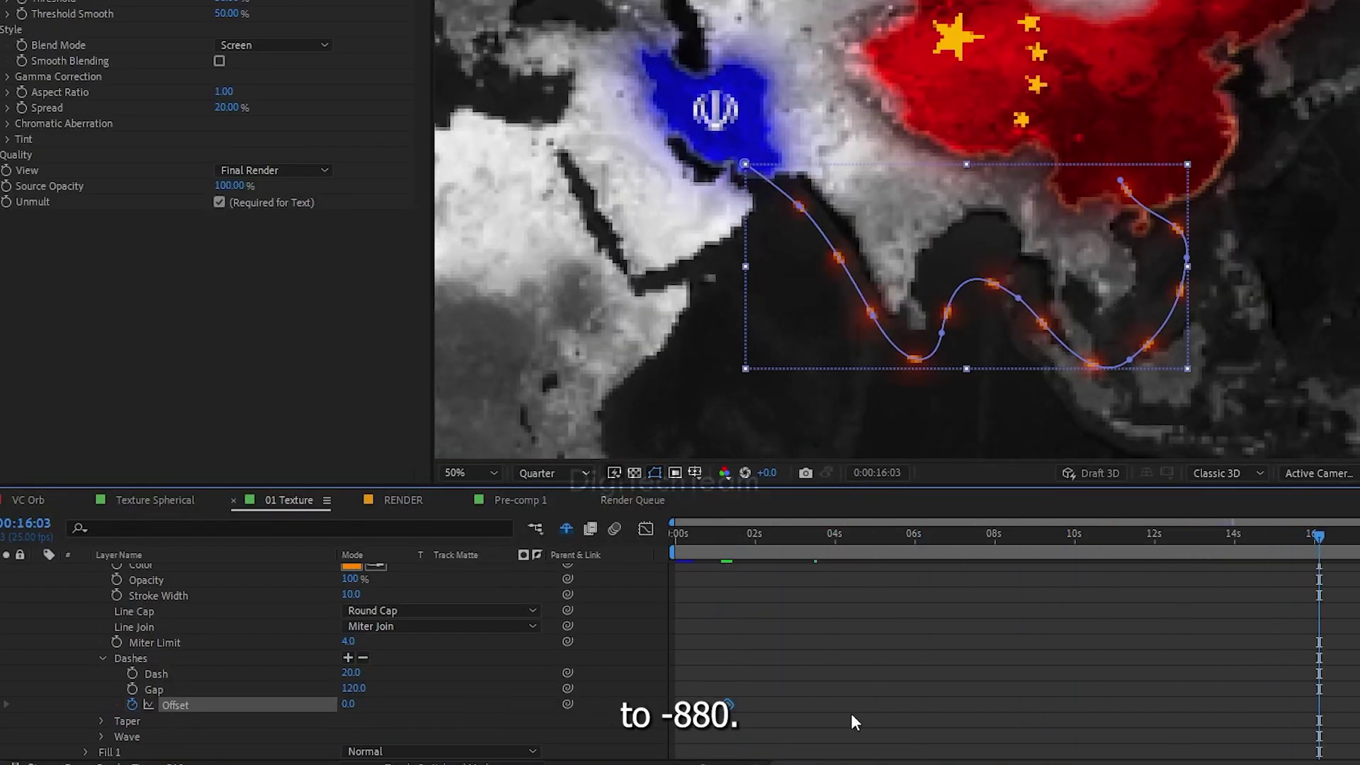
{"action": "left_click", "coordinate": [348, 703]}
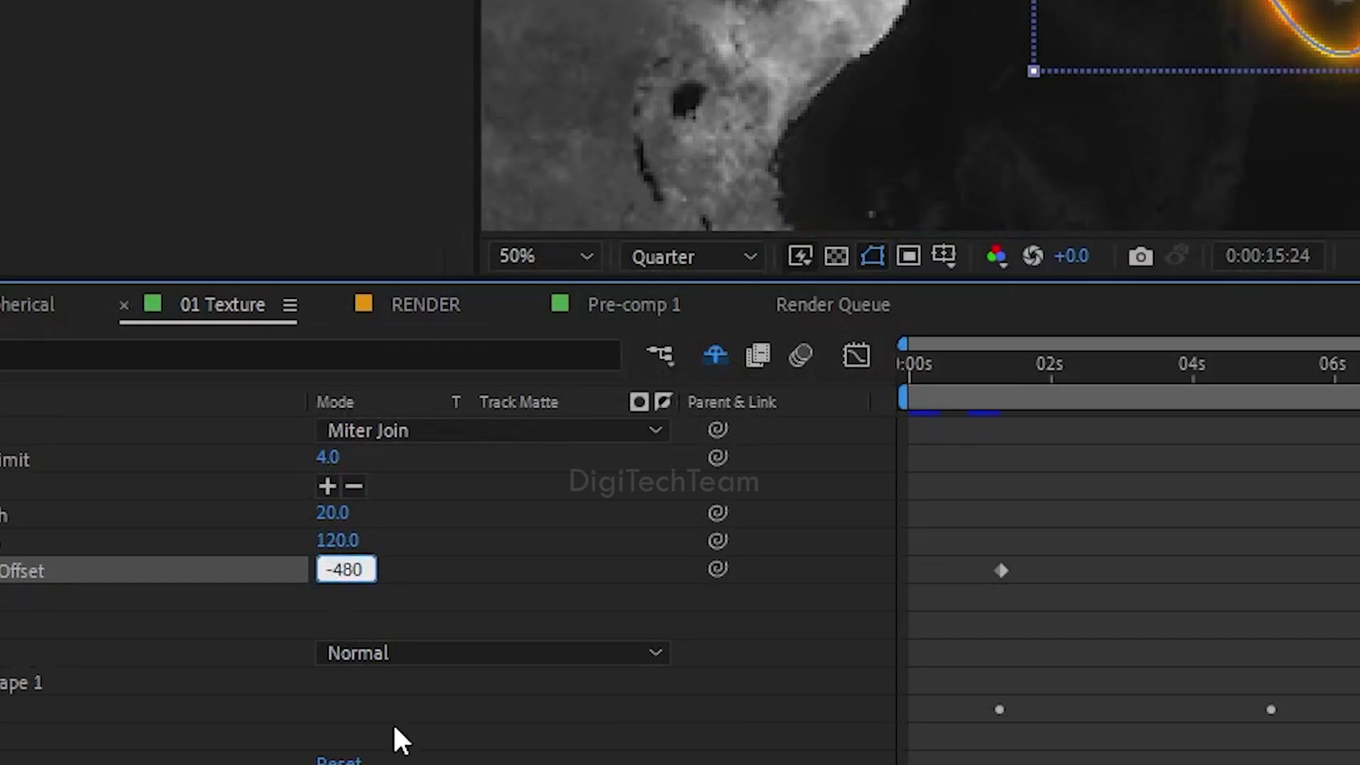
{"action": "key", "text": "BackSpace"}
{"action": "type", "text": "8"}
Play back the dashes moving along the route from 0:00:12:19 to check their speed
{"action": "left_click_drag", "start_coordinate": [1136, 567], "coordinate": [940, 572]}
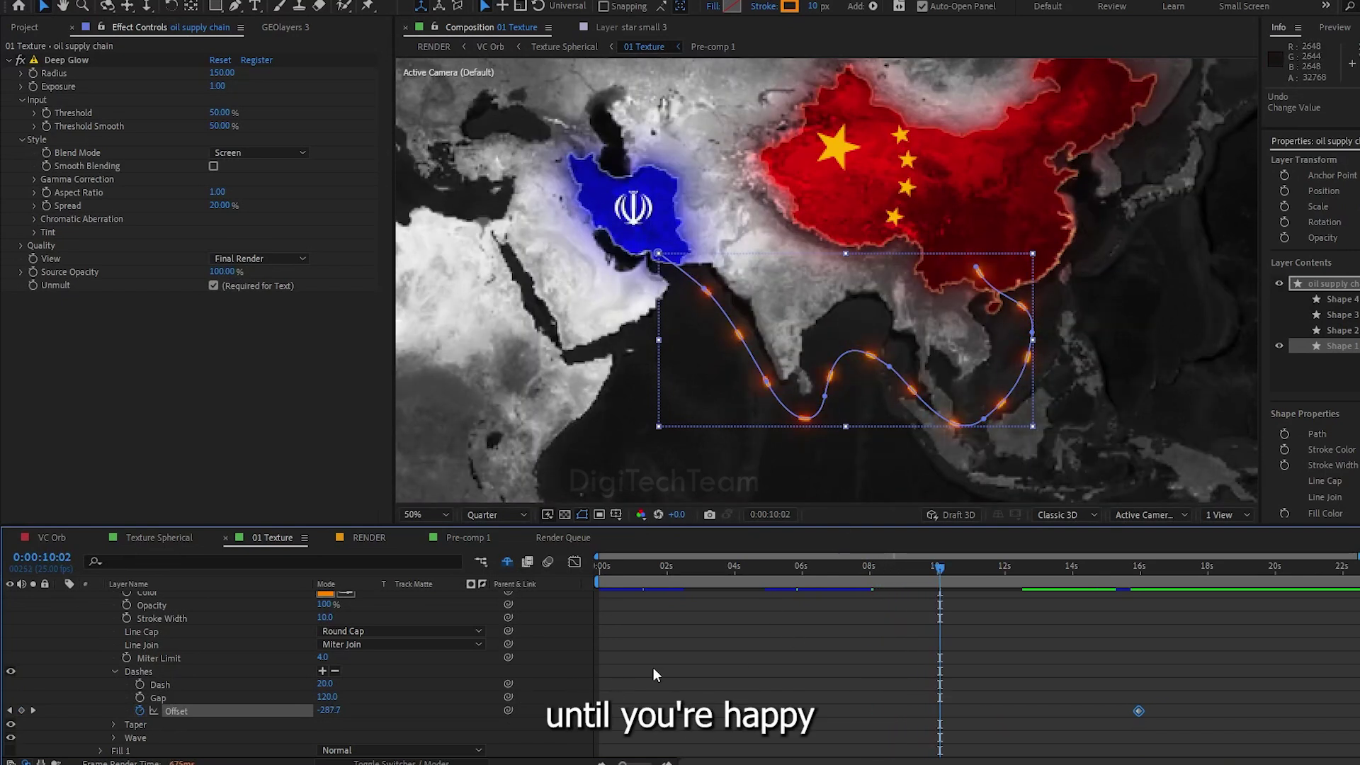
{"action": "left_click", "coordinate": [1030, 569]}
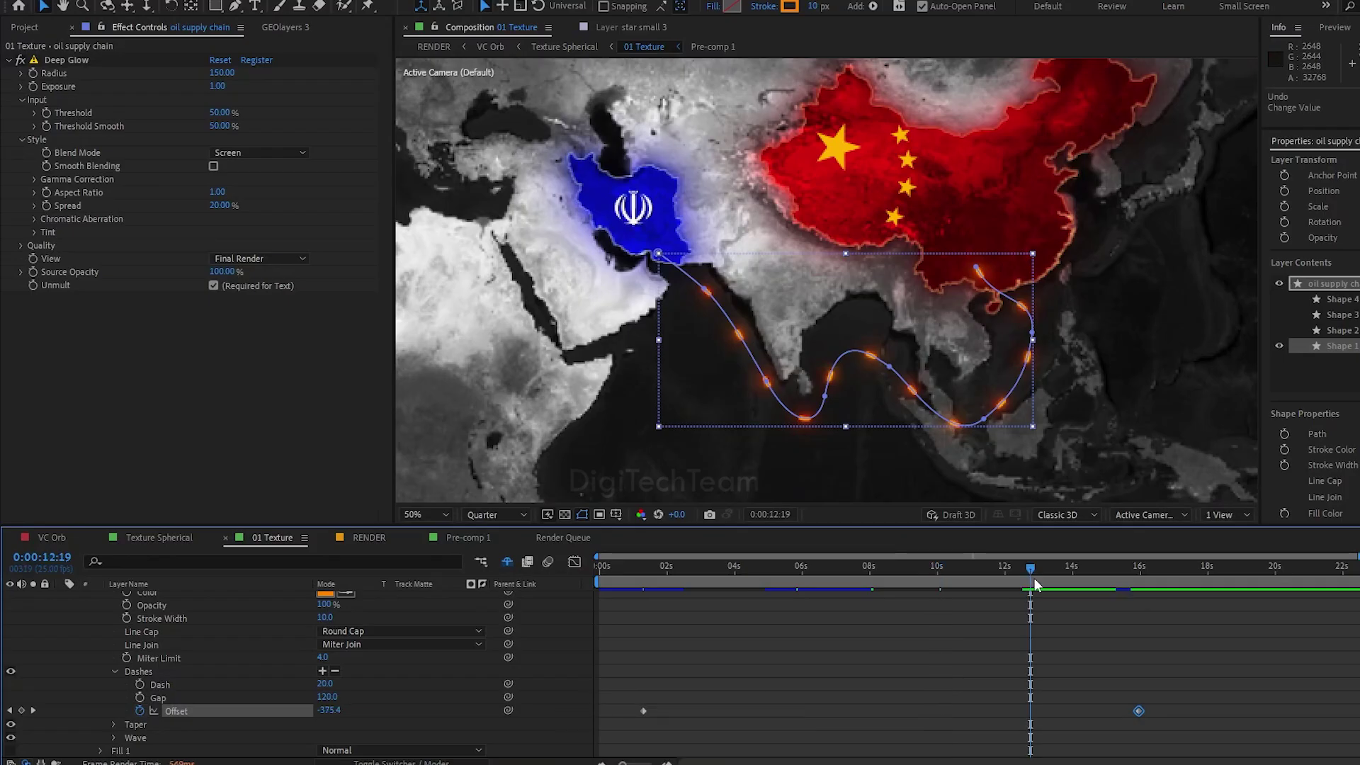
{"action": "key", "text": "space"}
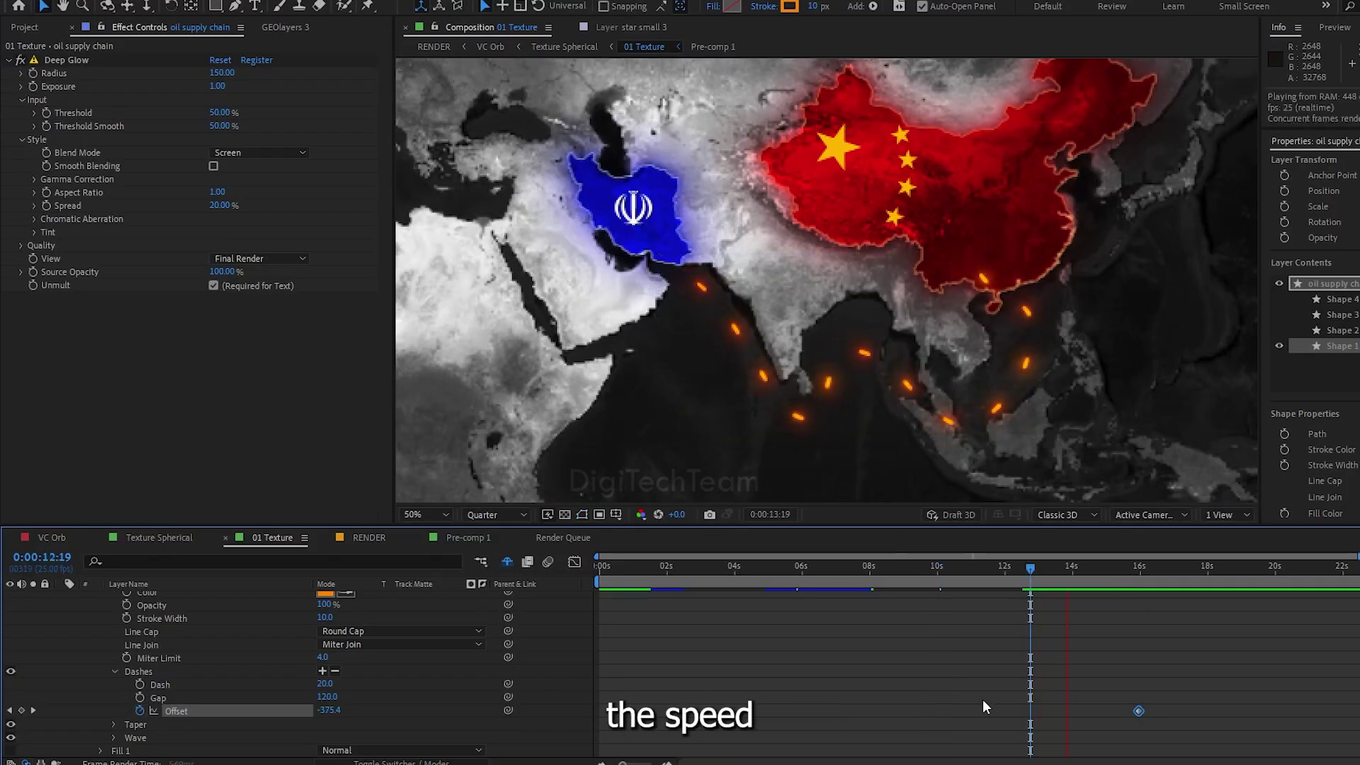
{"action": "key", "text": "space"}
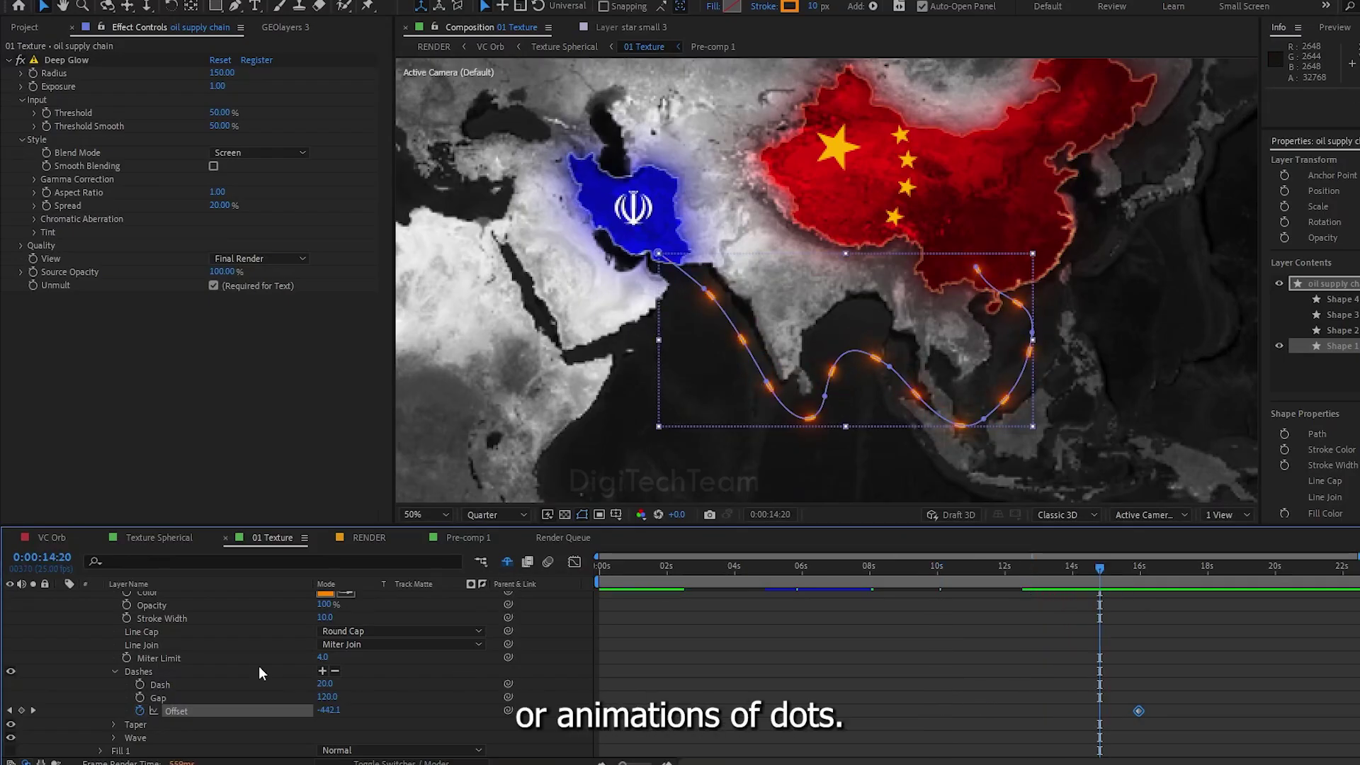
Copy Shape 1's Stroke 1 and move the current time to its first keyframe at 0:00:01:06
{"action": "scroll", "coordinate": [236, 688], "scroll_direction": "up", "scroll_amount": 3}
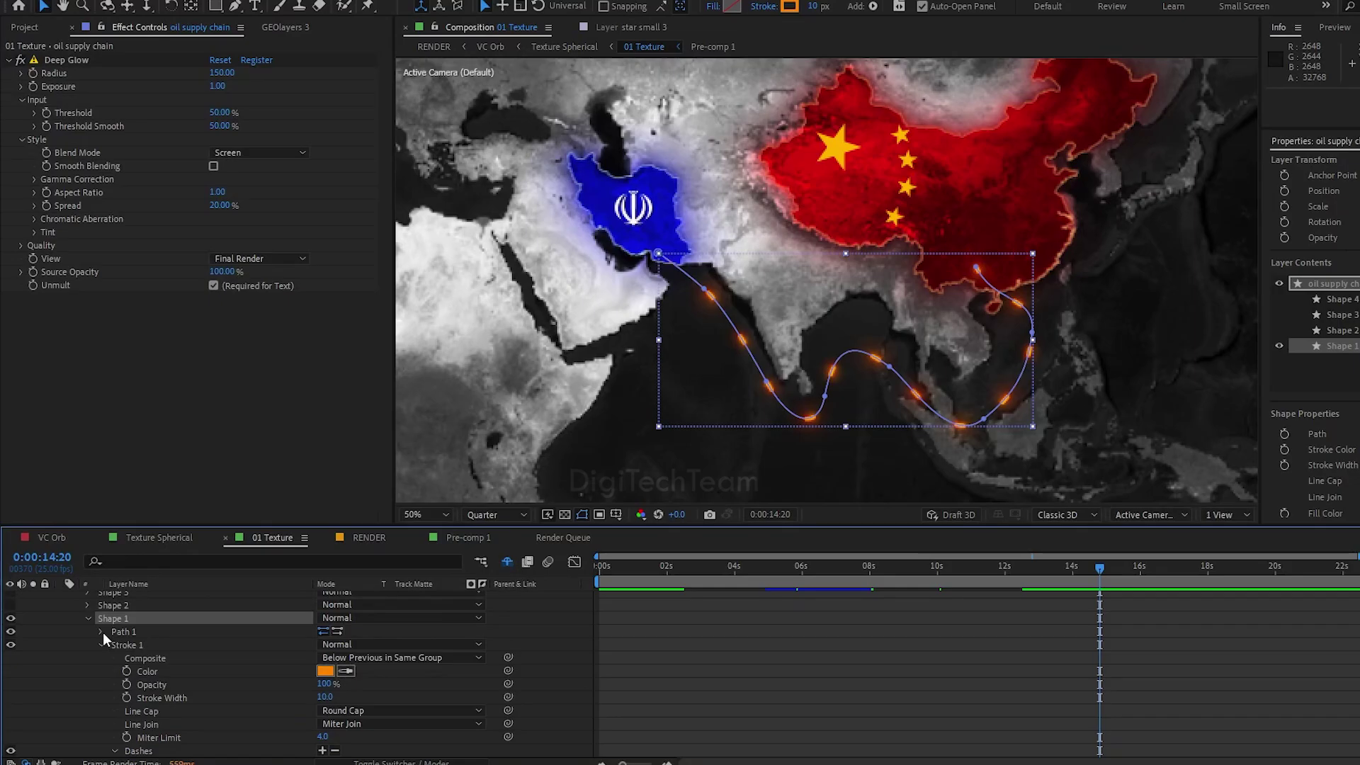
{"action": "left_click", "coordinate": [102, 645]}
{"action": "left_click", "coordinate": [128, 645]}
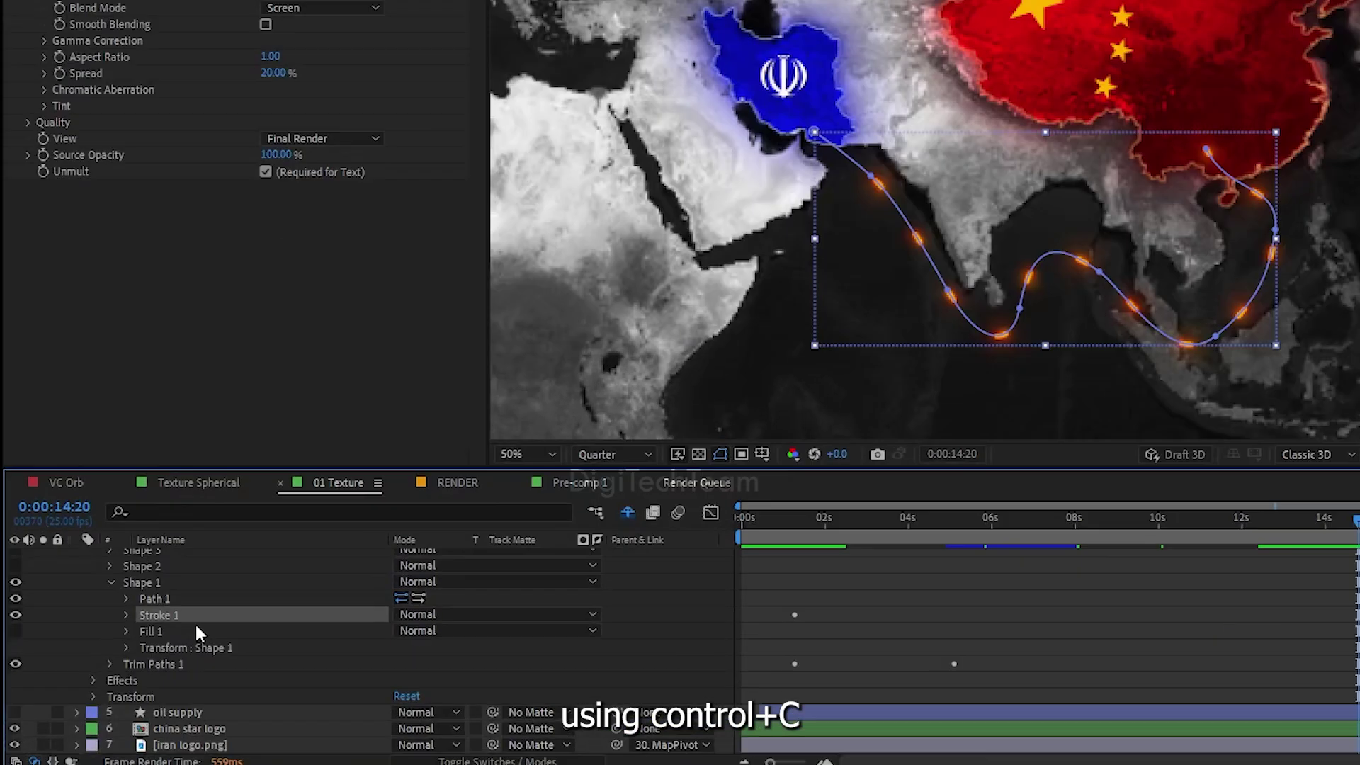
{"action": "key", "text": "ctrl+c"}
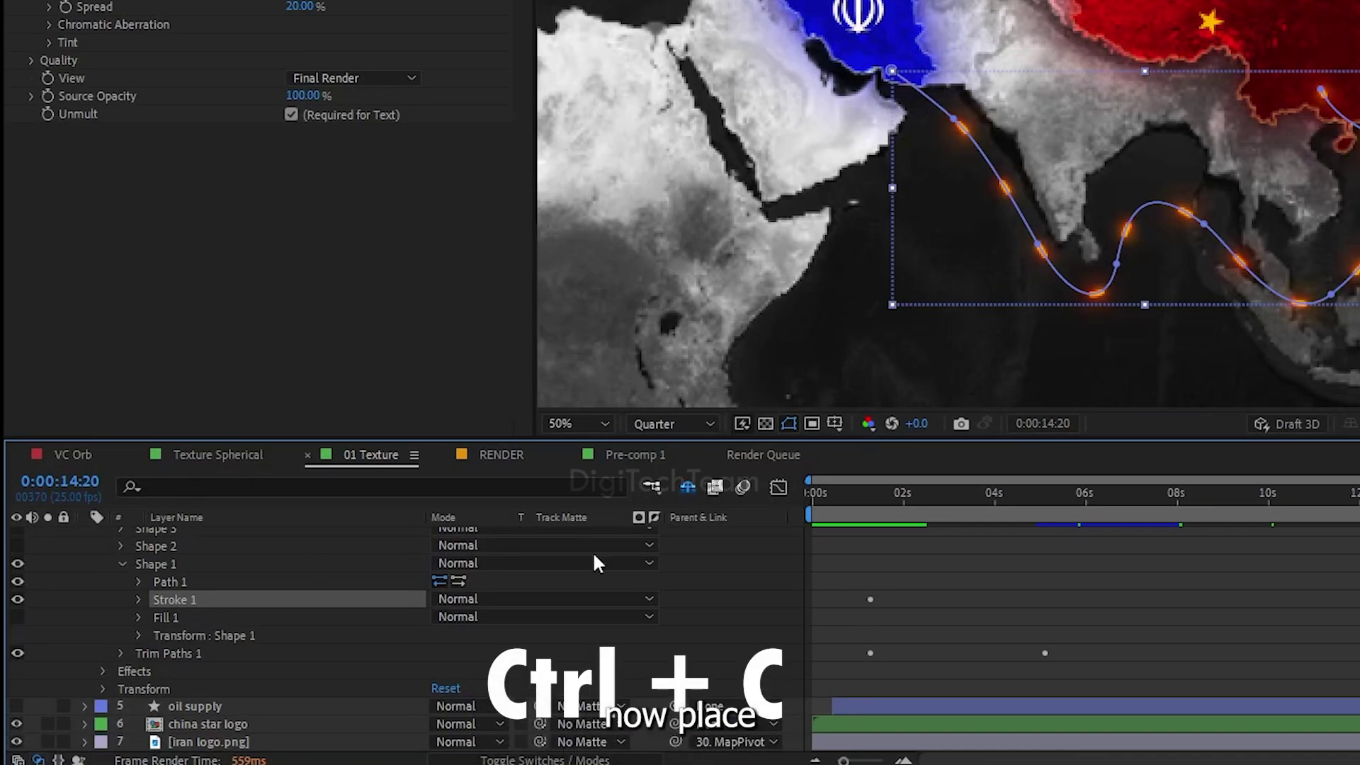
{"action": "left_click", "coordinate": [865, 494]}
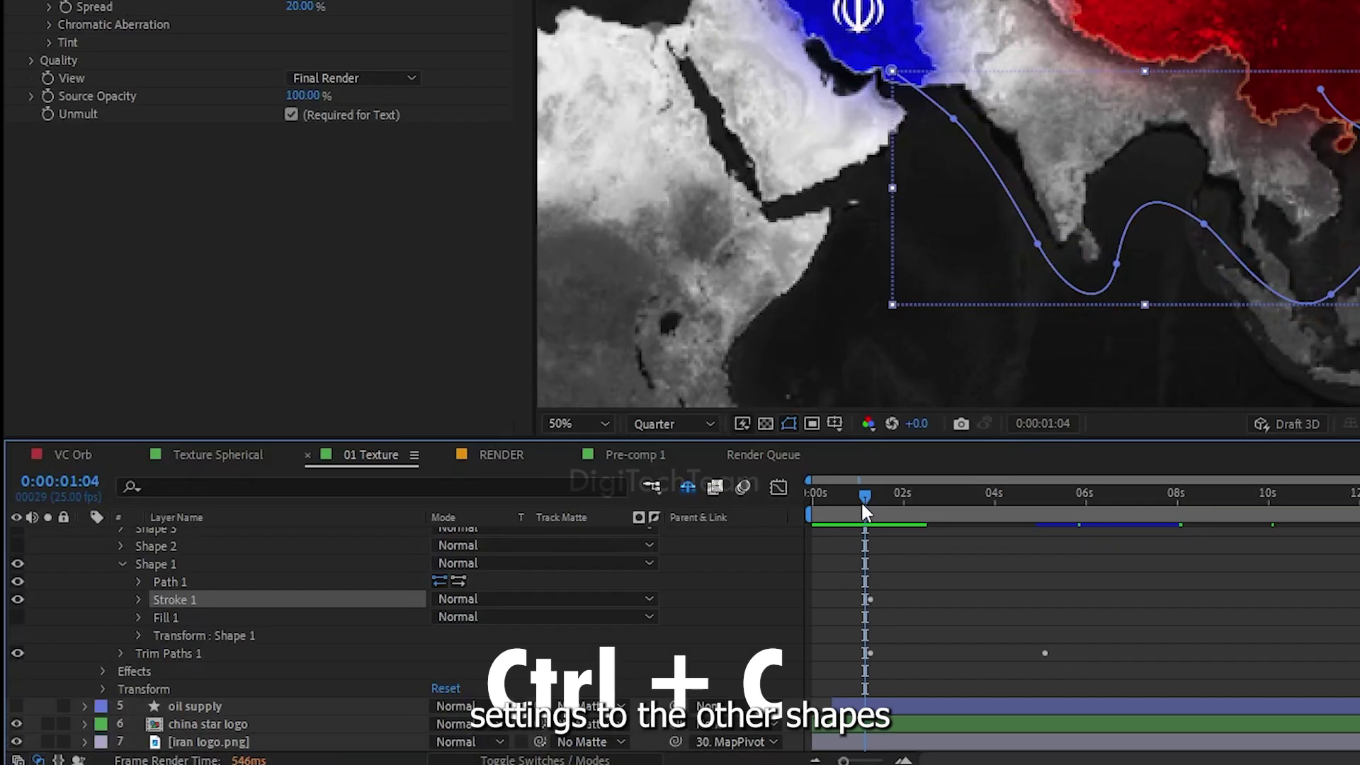
{"action": "left_click_drag", "start_coordinate": [870, 502], "coordinate": [872, 501]}
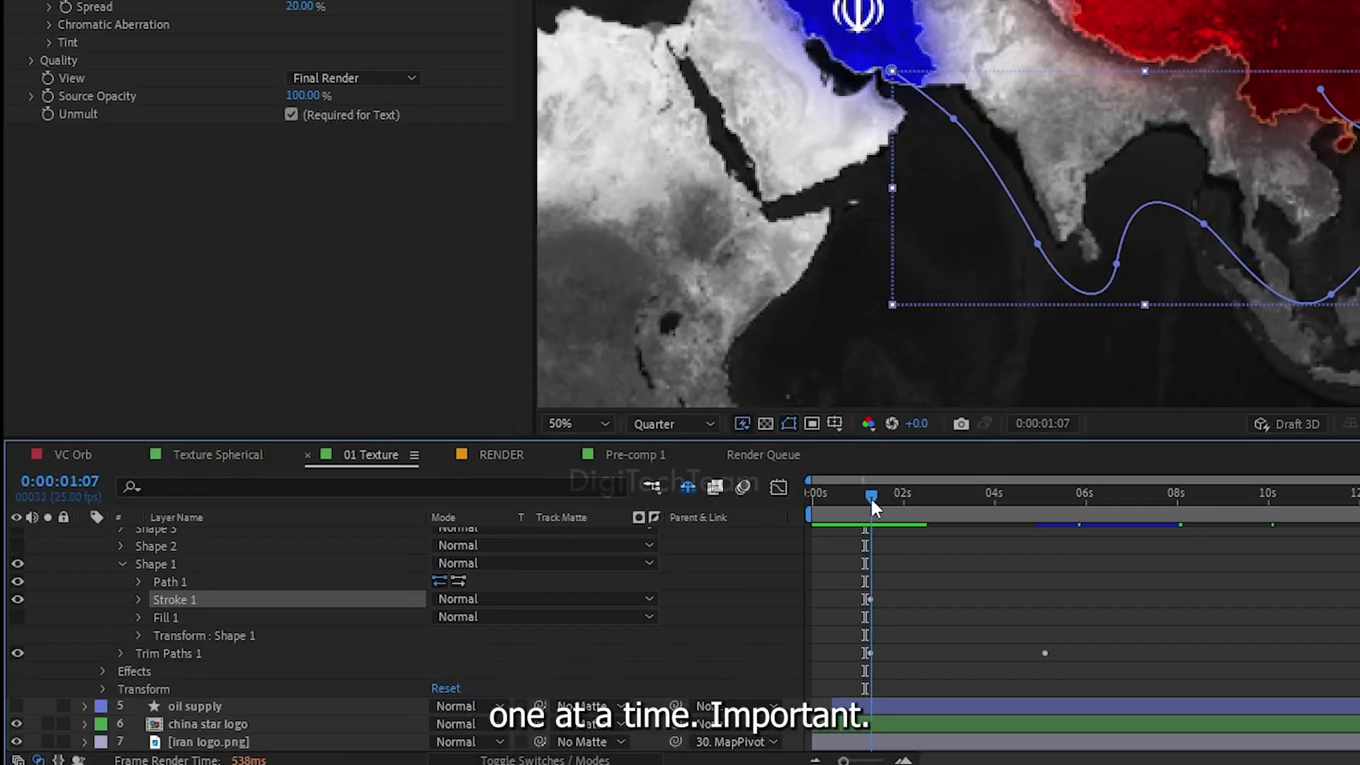
{"action": "left_click_drag", "start_coordinate": [870, 496], "coordinate": [869, 496]}
{"action": "scroll", "coordinate": [883, 563], "scroll_direction": "up", "scroll_amount": 5}
{"action": "scroll", "coordinate": [883, 564], "scroll_direction": "down", "scroll_amount": 3}
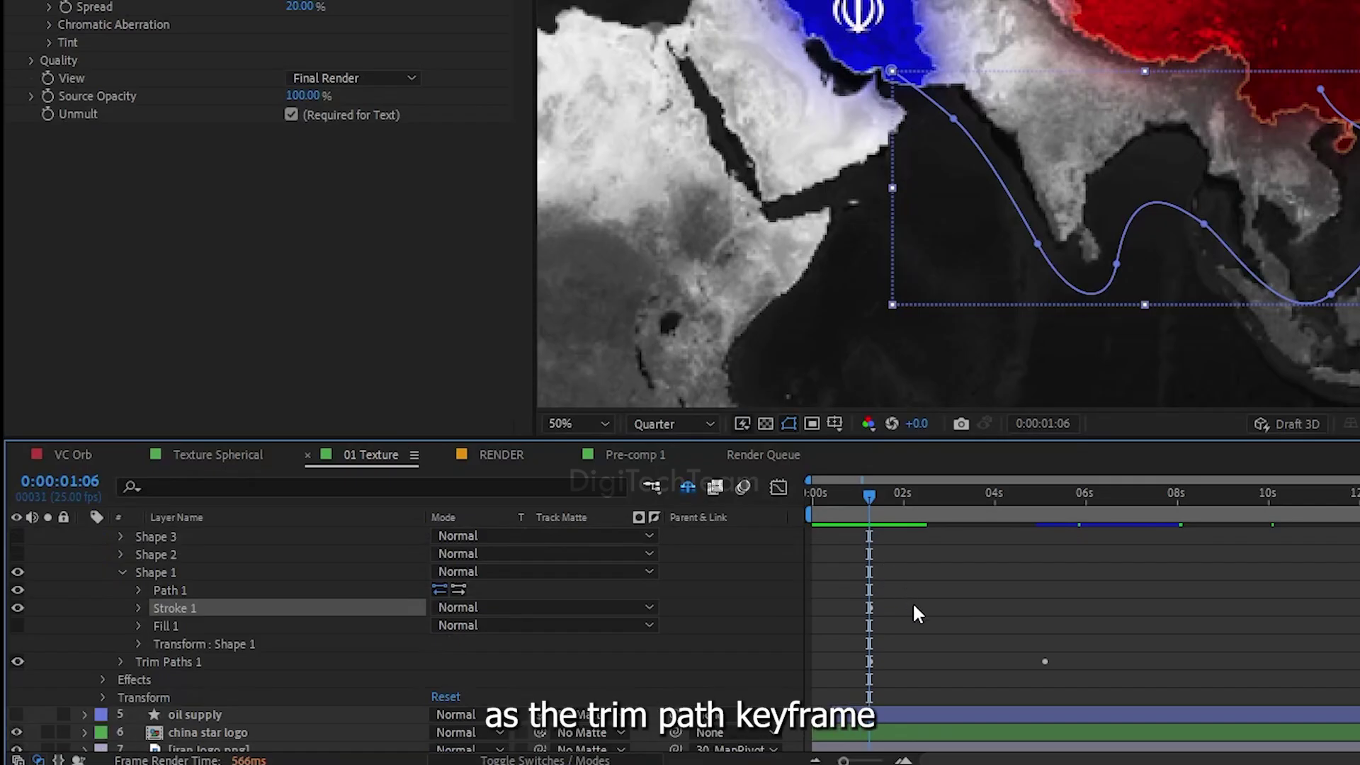
{"action": "scroll", "coordinate": [921, 595], "scroll_direction": "up", "scroll_amount": 3}
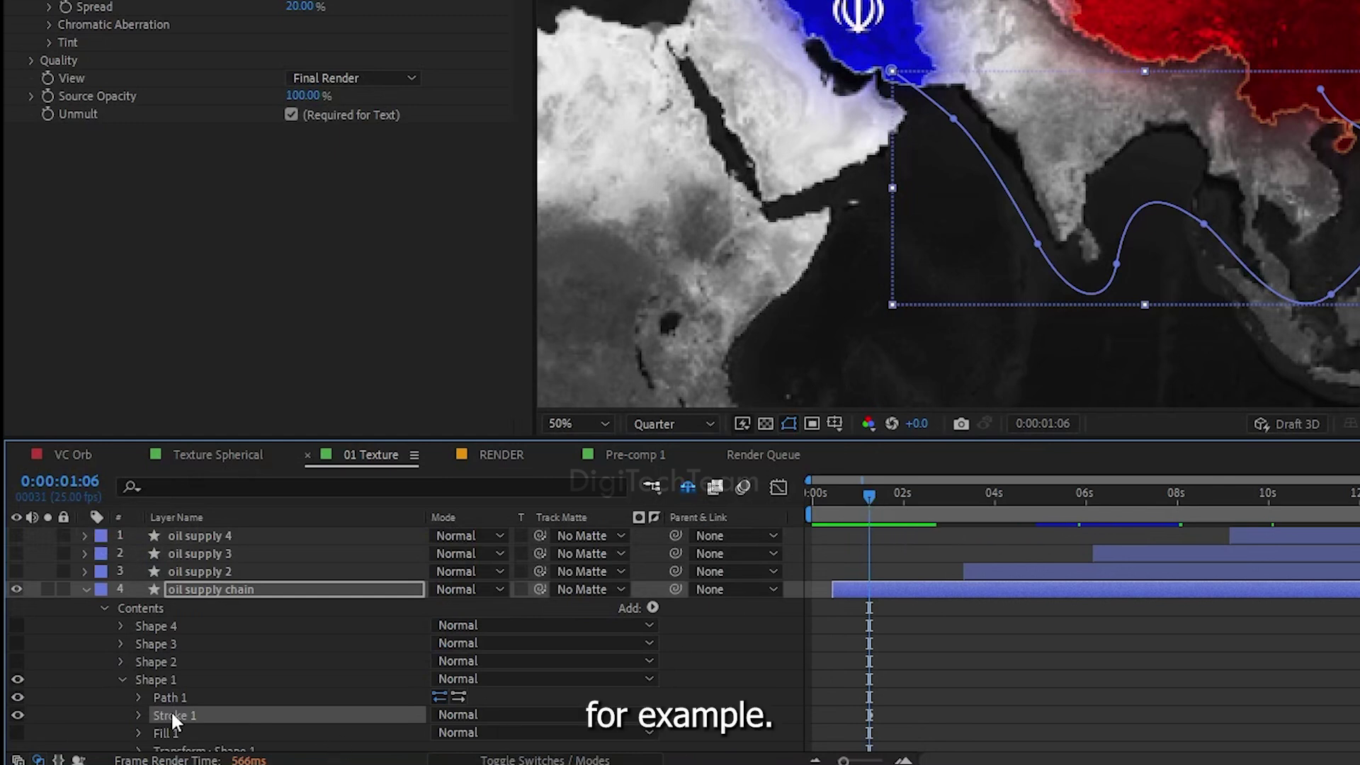
{"action": "left_click", "coordinate": [122, 679]}
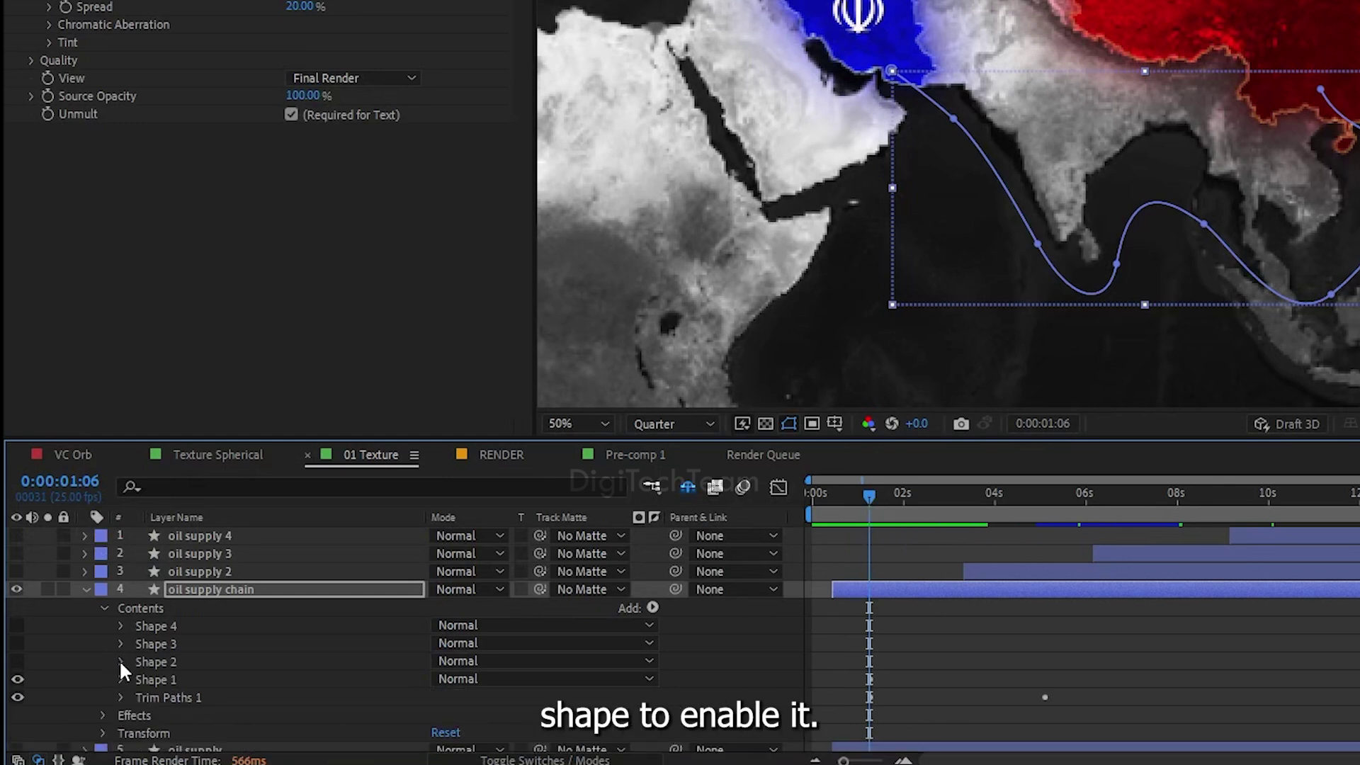
Try pasting the copied stroke settings onto Shape 2's Stroke 1 at 0:00:06:08
{"action": "left_click", "coordinate": [1101, 495]}
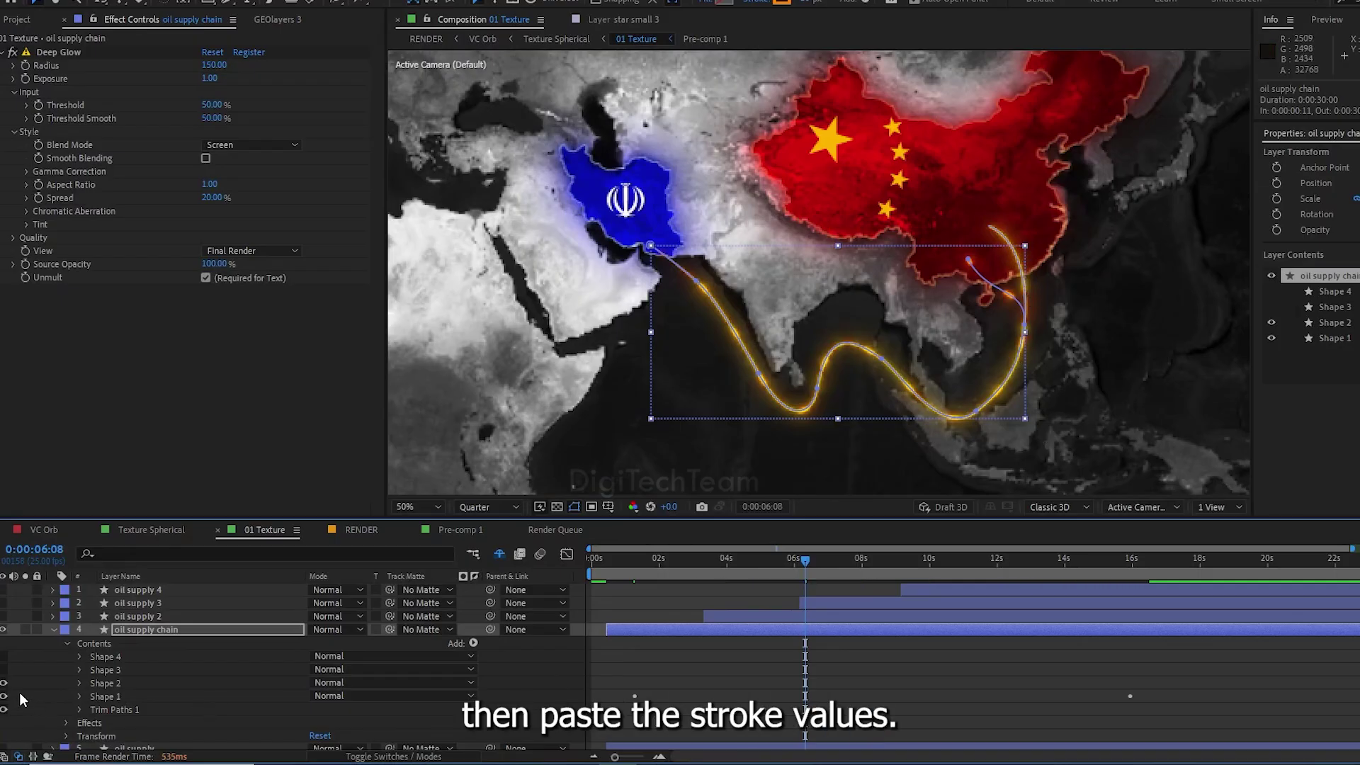
{"action": "left_click", "coordinate": [78, 681]}
{"action": "left_click", "coordinate": [119, 709]}
{"action": "key", "text": "ctrl+v"}
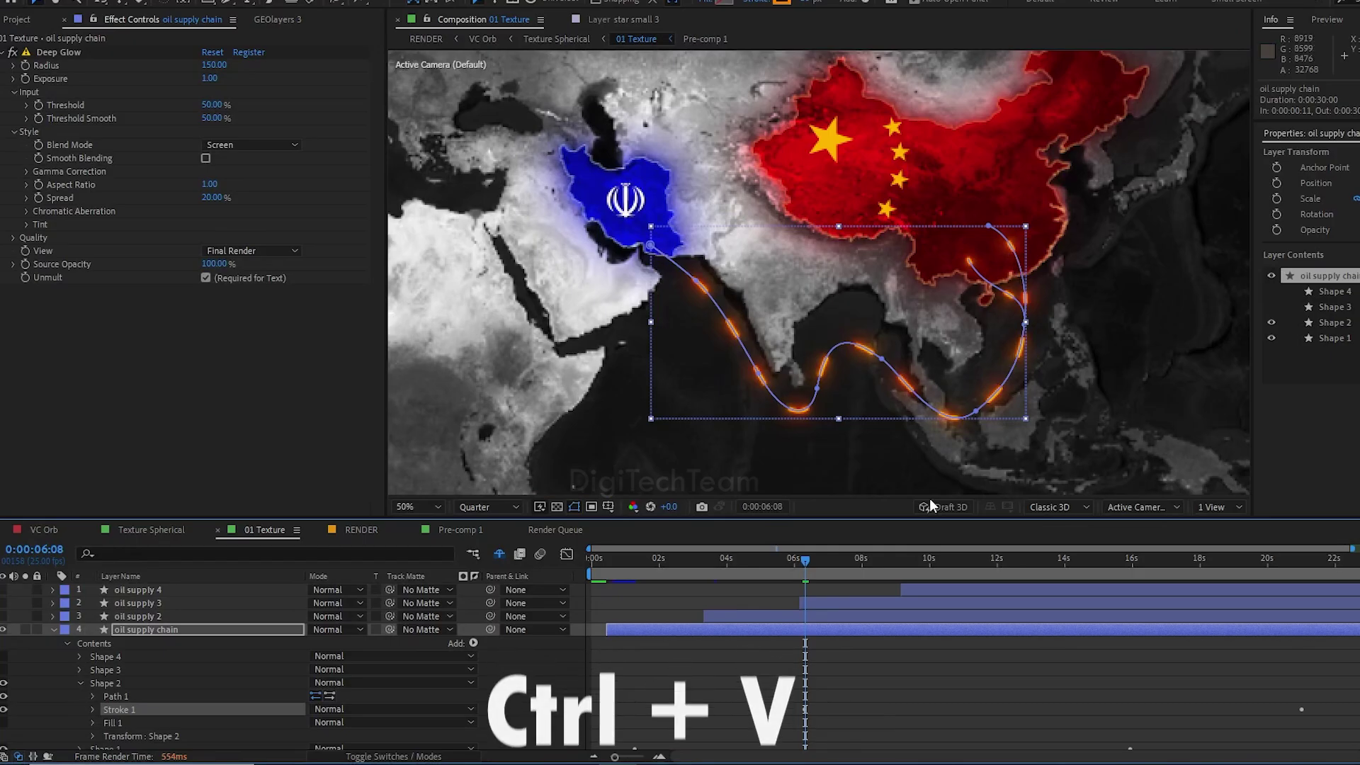
{"action": "key", "text": "ctrl+z"}
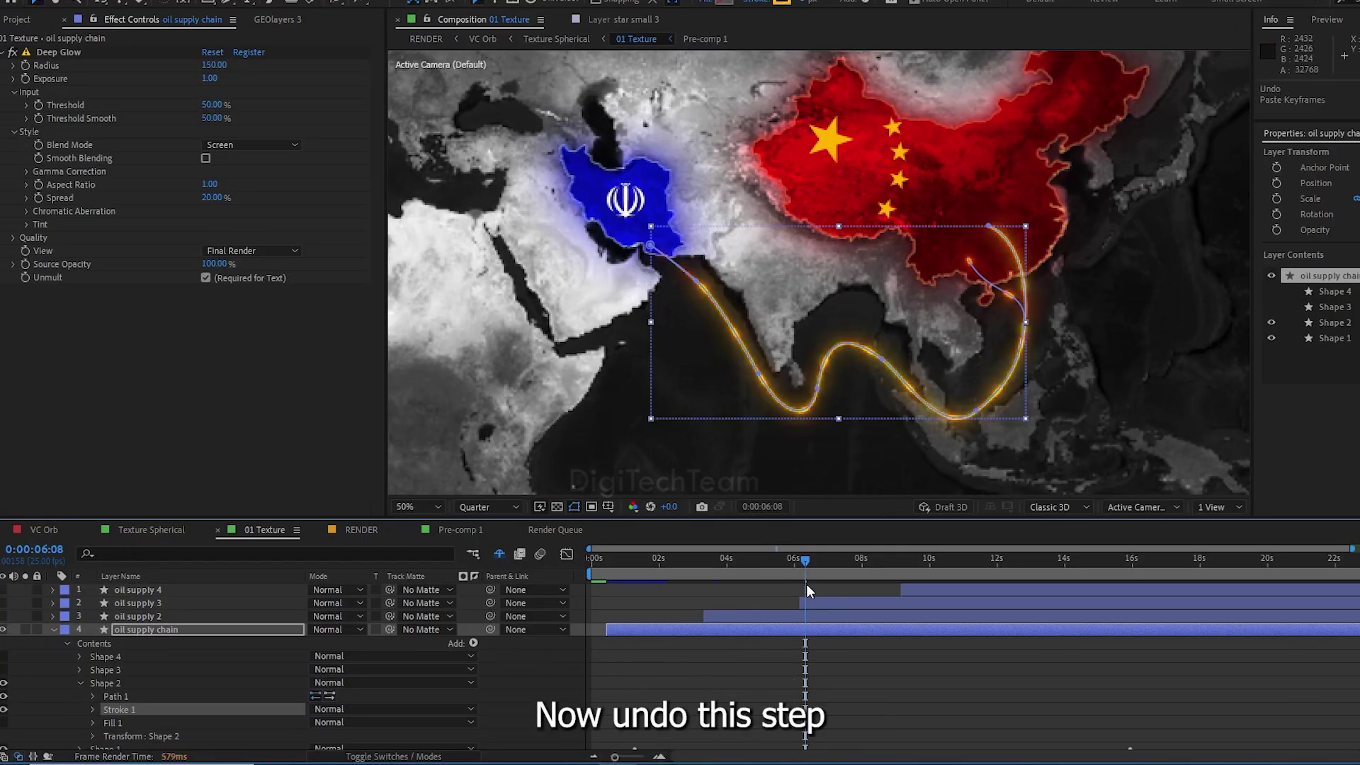
Paste the copied stroke settings onto Shape 2's Stroke 1 at 0:00:01:06
{"action": "scroll", "coordinate": [805, 585], "scroll_direction": "down", "scroll_amount": 1}
{"action": "left_click_drag", "start_coordinate": [806, 561], "coordinate": [632, 568]}
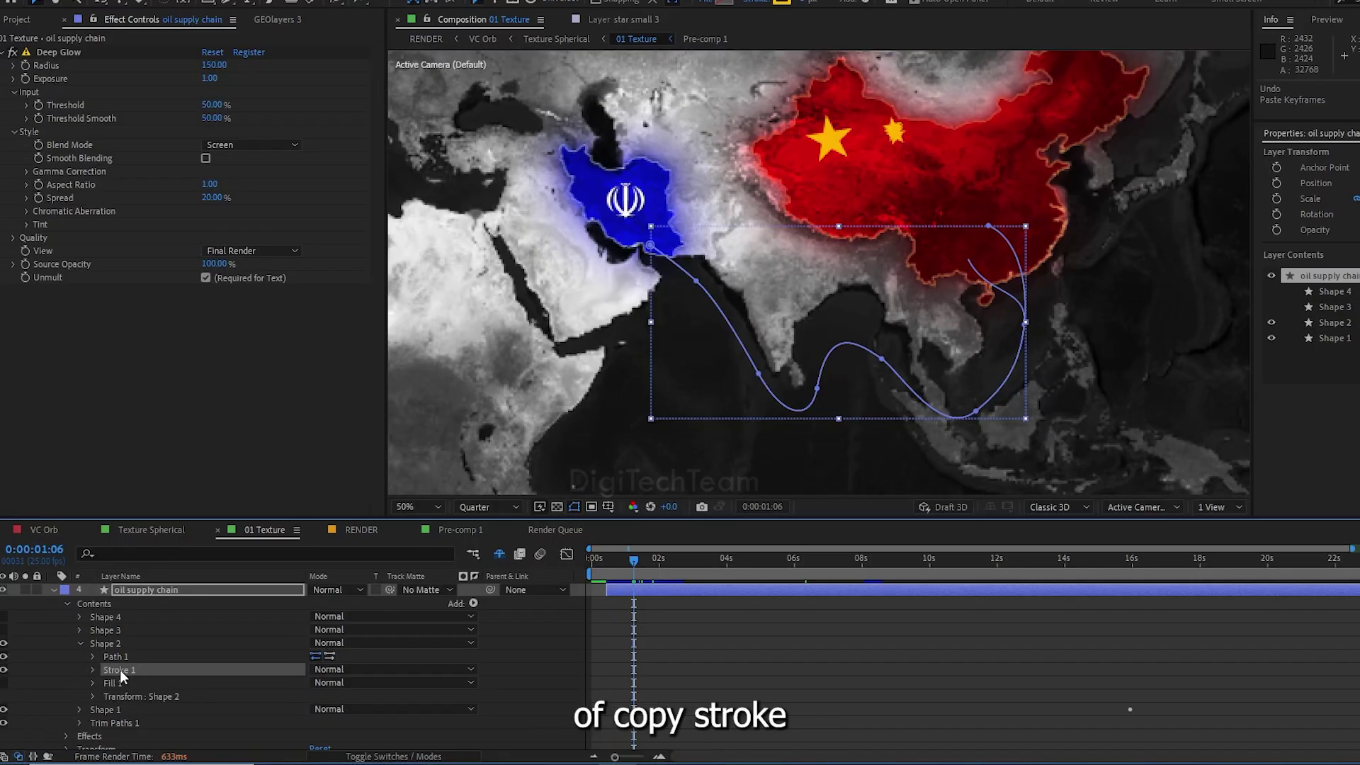
{"action": "left_click", "coordinate": [80, 643]}
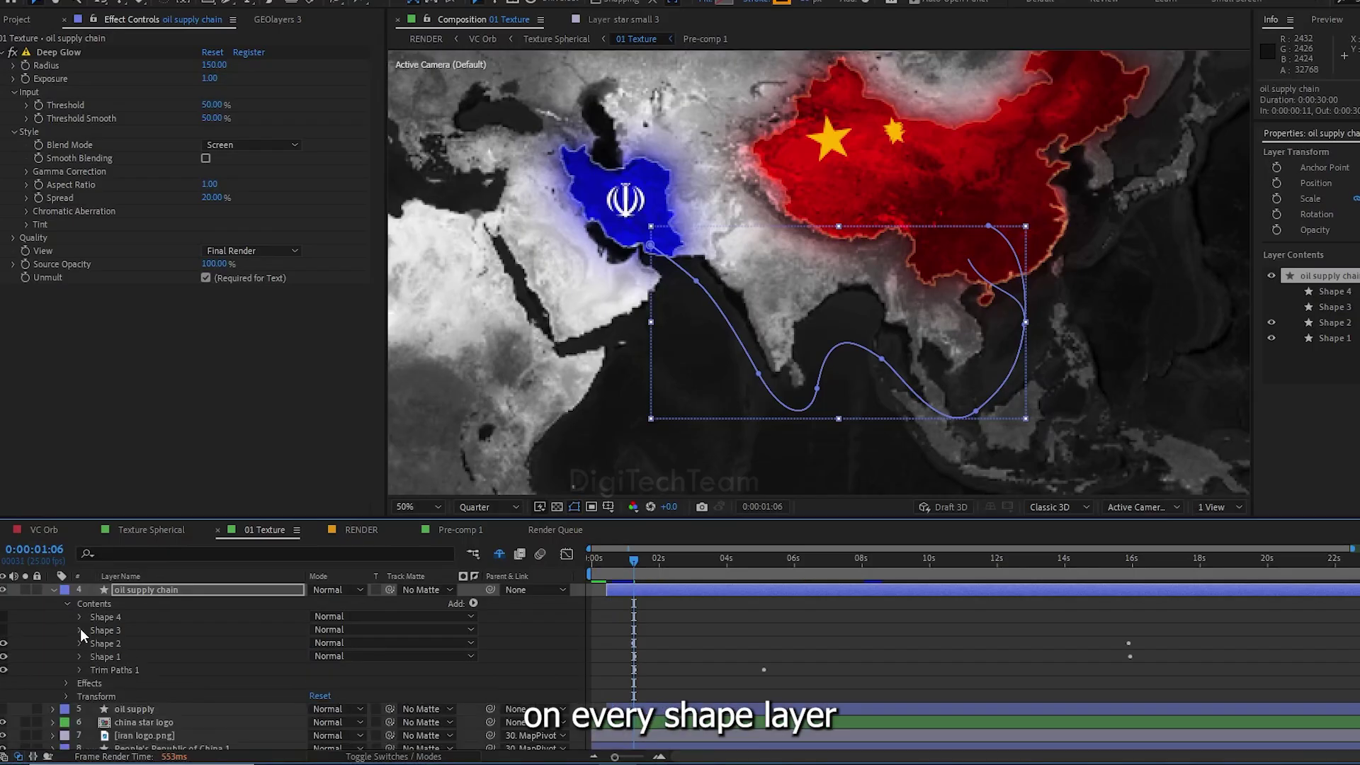
Show Shapes 3 and 4, and paste the copied stroke settings onto Shape 3's Stroke 1
{"action": "left_click_drag", "start_coordinate": [5, 630], "coordinate": [4, 616]}
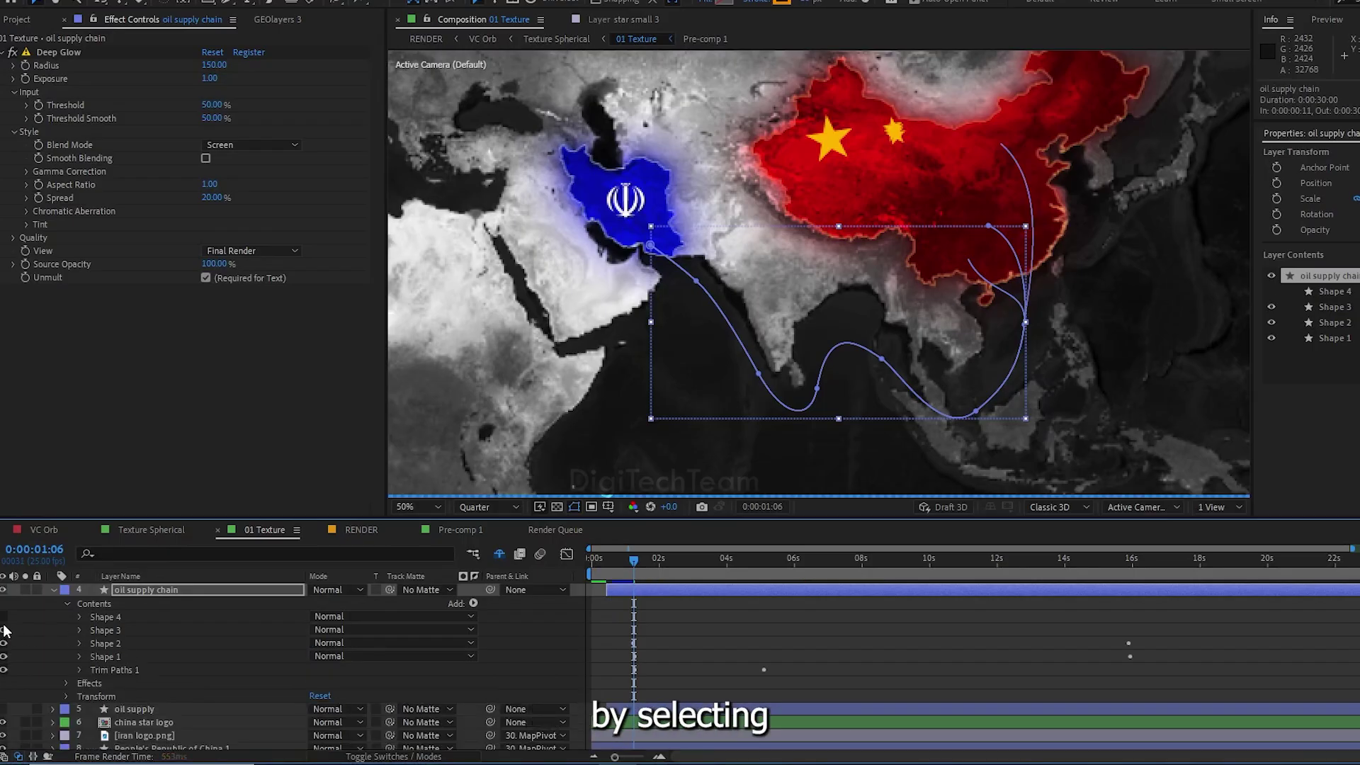
{"action": "left_click", "coordinate": [79, 630]}
{"action": "left_click", "coordinate": [120, 658]}
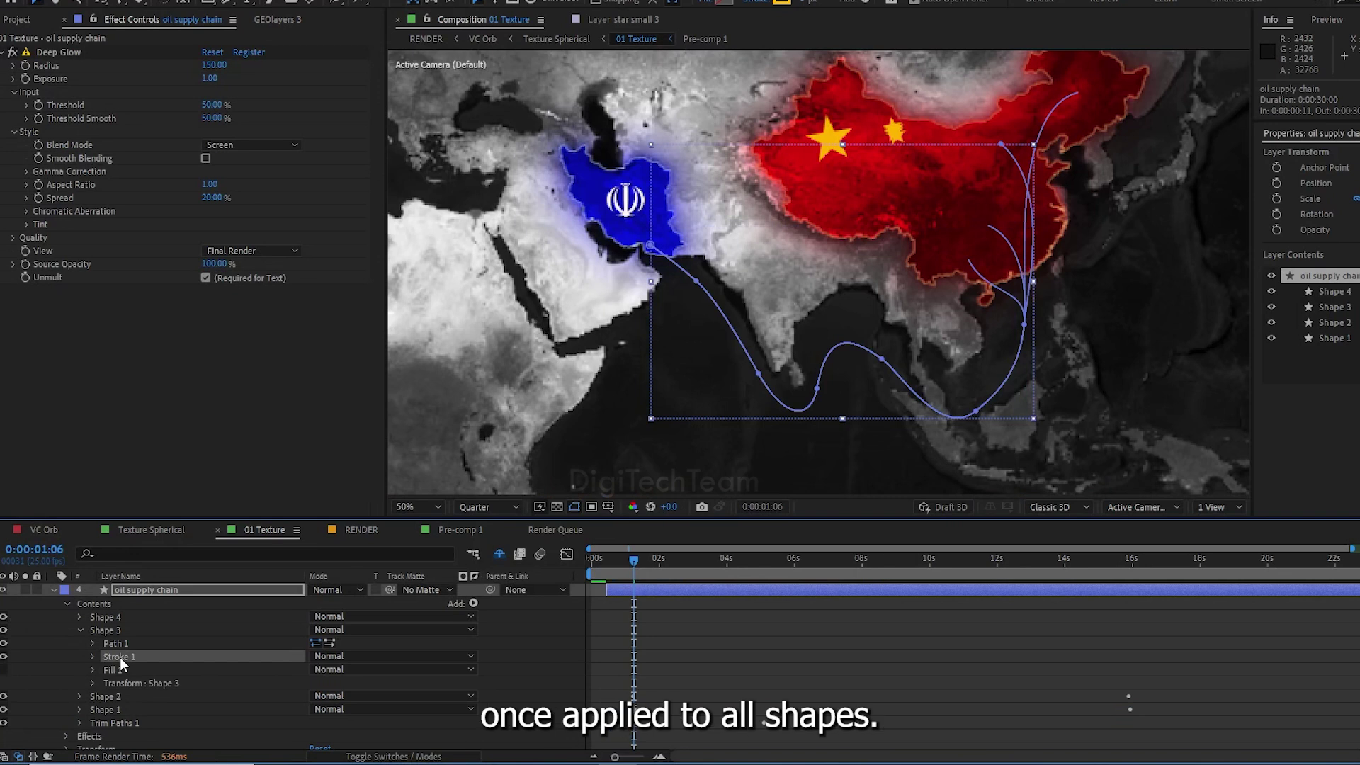
{"action": "left_click", "coordinate": [79, 630]}
Paste the copied stroke settings onto Shape 4's Stroke 1 at 0:00:01:06, and collapse the shape
{"action": "left_click", "coordinate": [78, 617]}
{"action": "scroll", "coordinate": [119, 635], "scroll_direction": "down", "scroll_amount": 1}
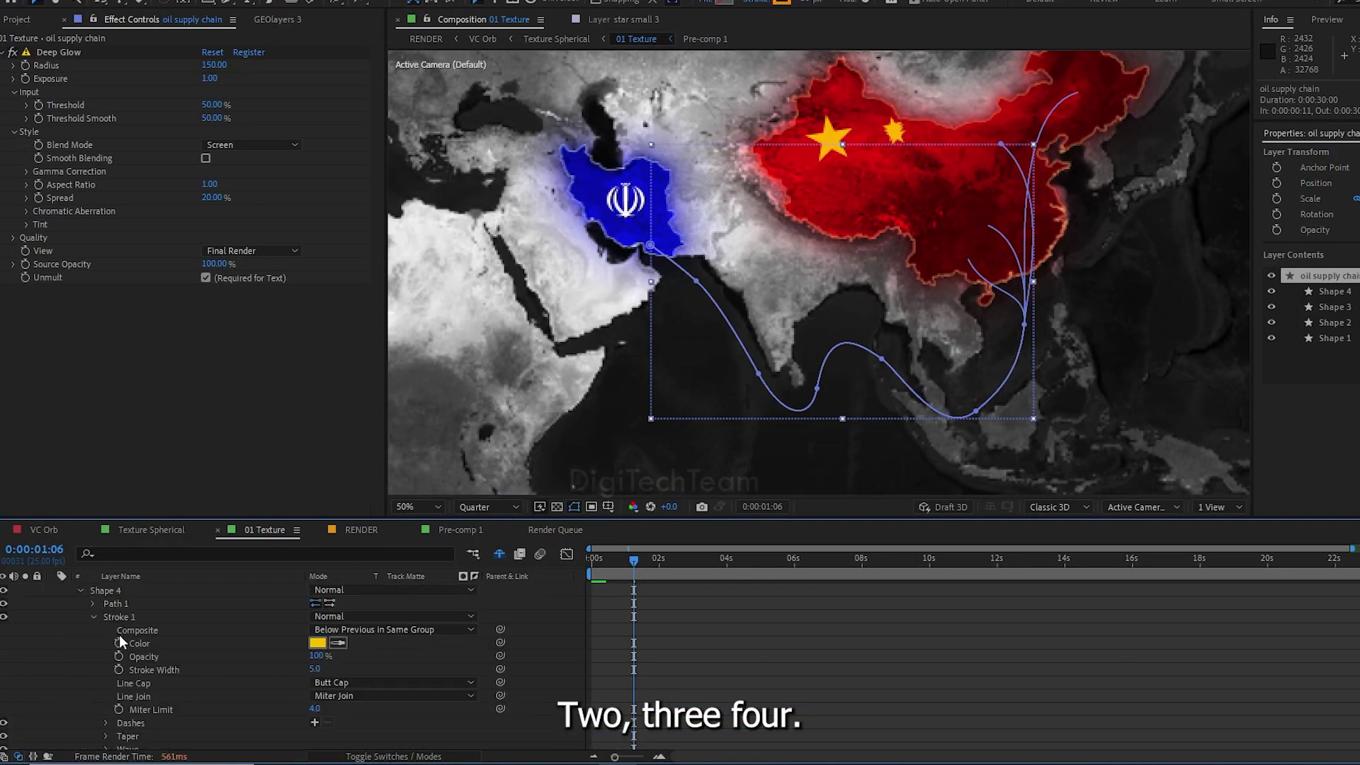
{"action": "left_click", "coordinate": [92, 617]}
{"action": "left_click", "coordinate": [112, 618]}
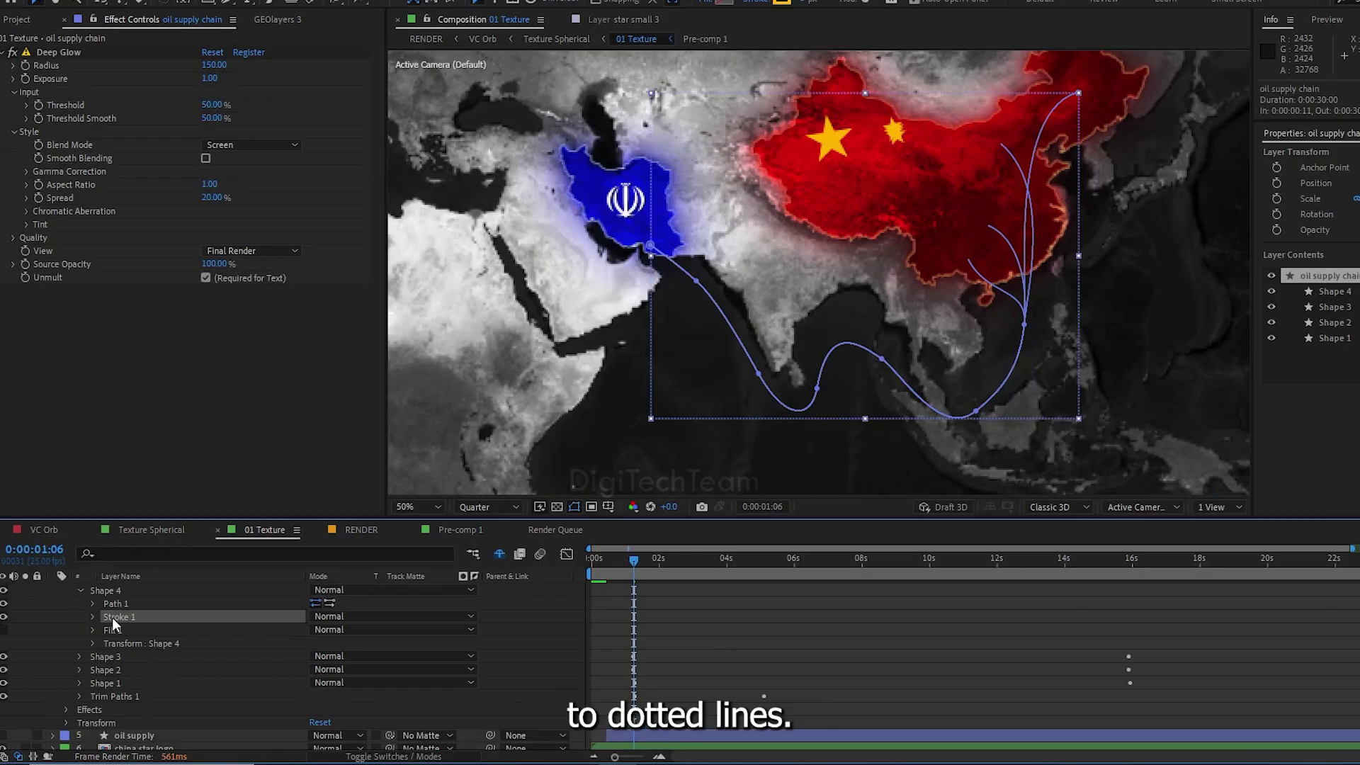
{"action": "scroll", "coordinate": [138, 643], "scroll_direction": "up", "scroll_amount": 2}
{"action": "left_click", "coordinate": [79, 630]}
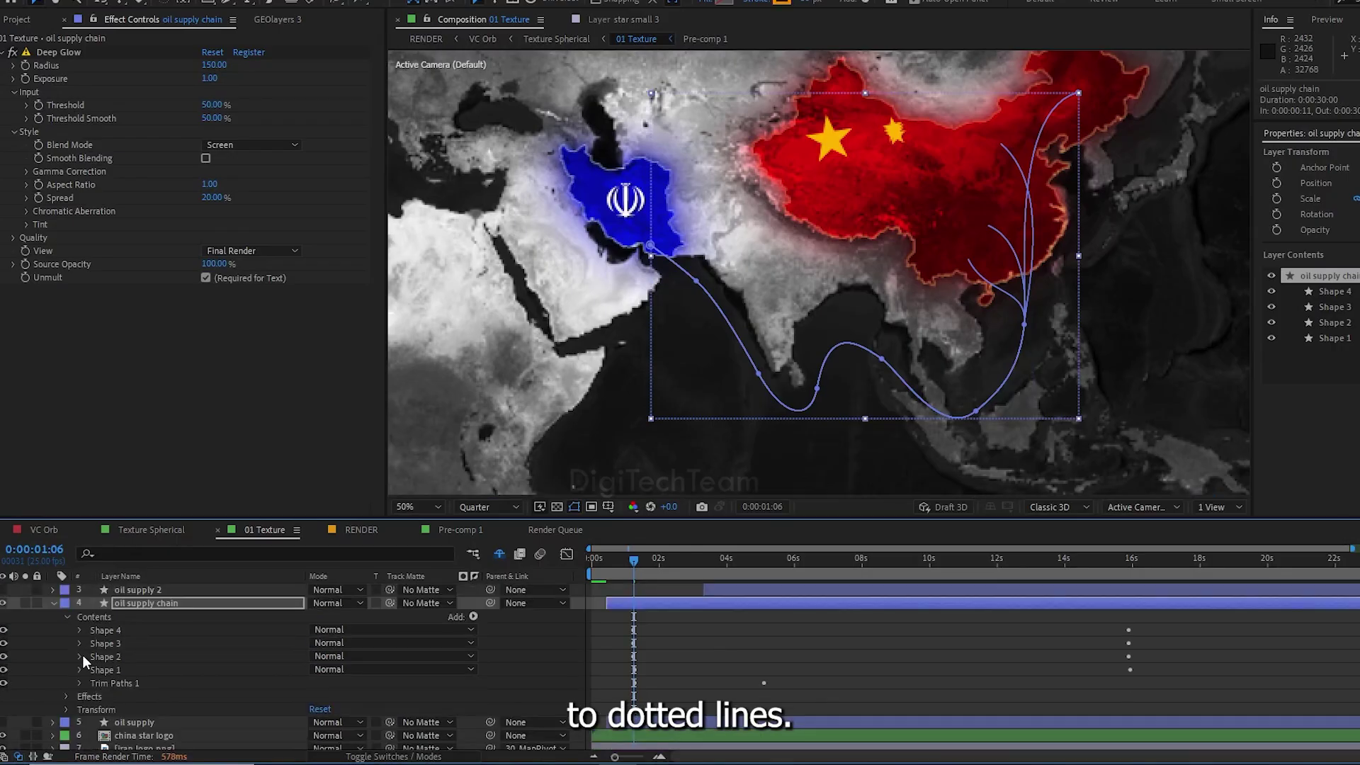
Play back the dotted routes of all four shapes from around 0:00:09:21
{"action": "left_click", "coordinate": [900, 558]}
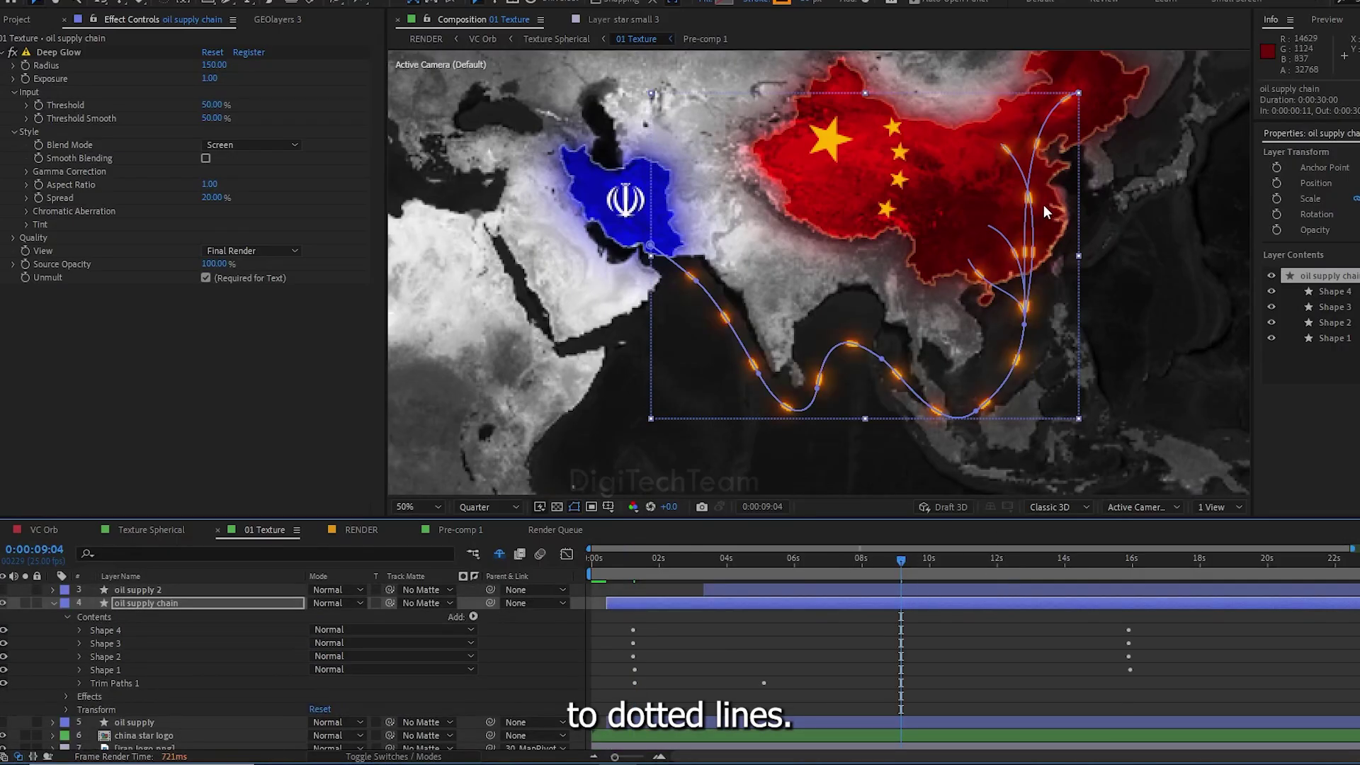
{"action": "key", "text": "space"}
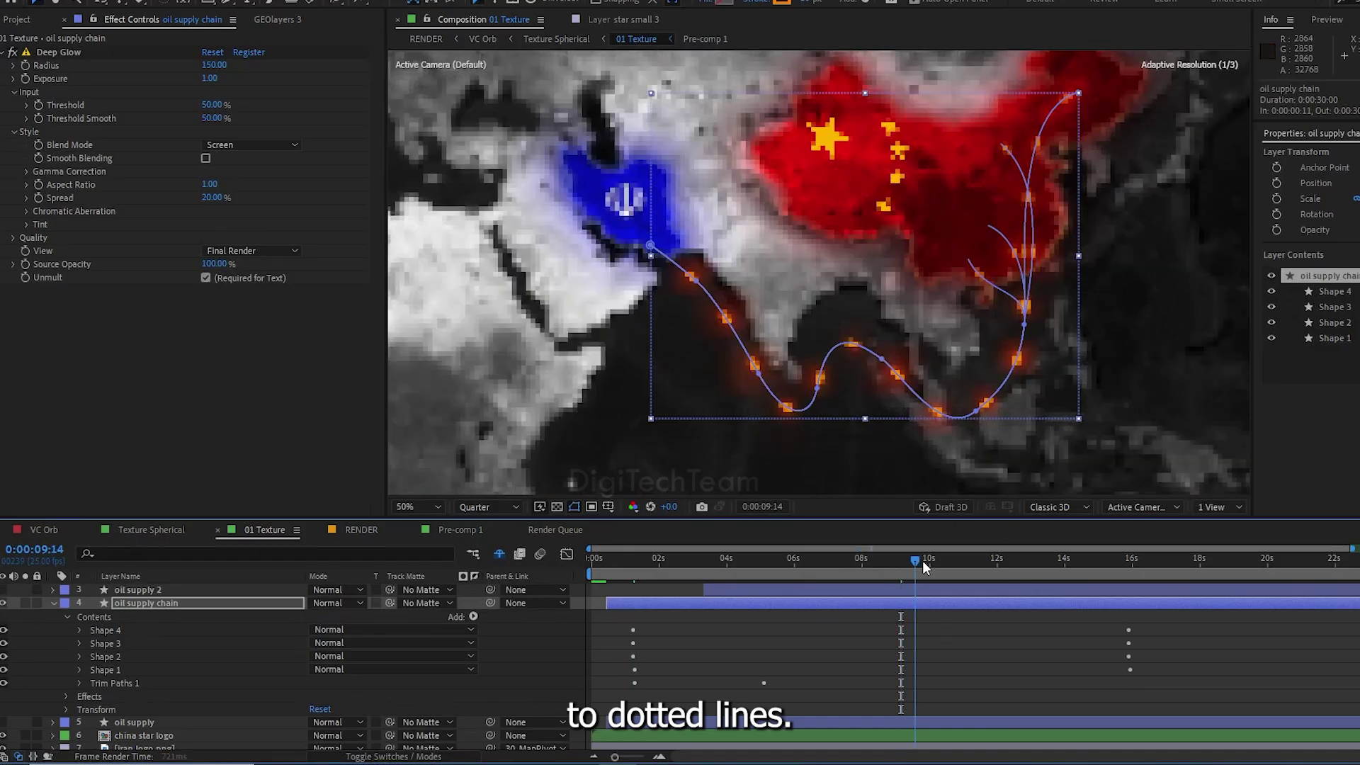
{"action": "key", "text": "space"}
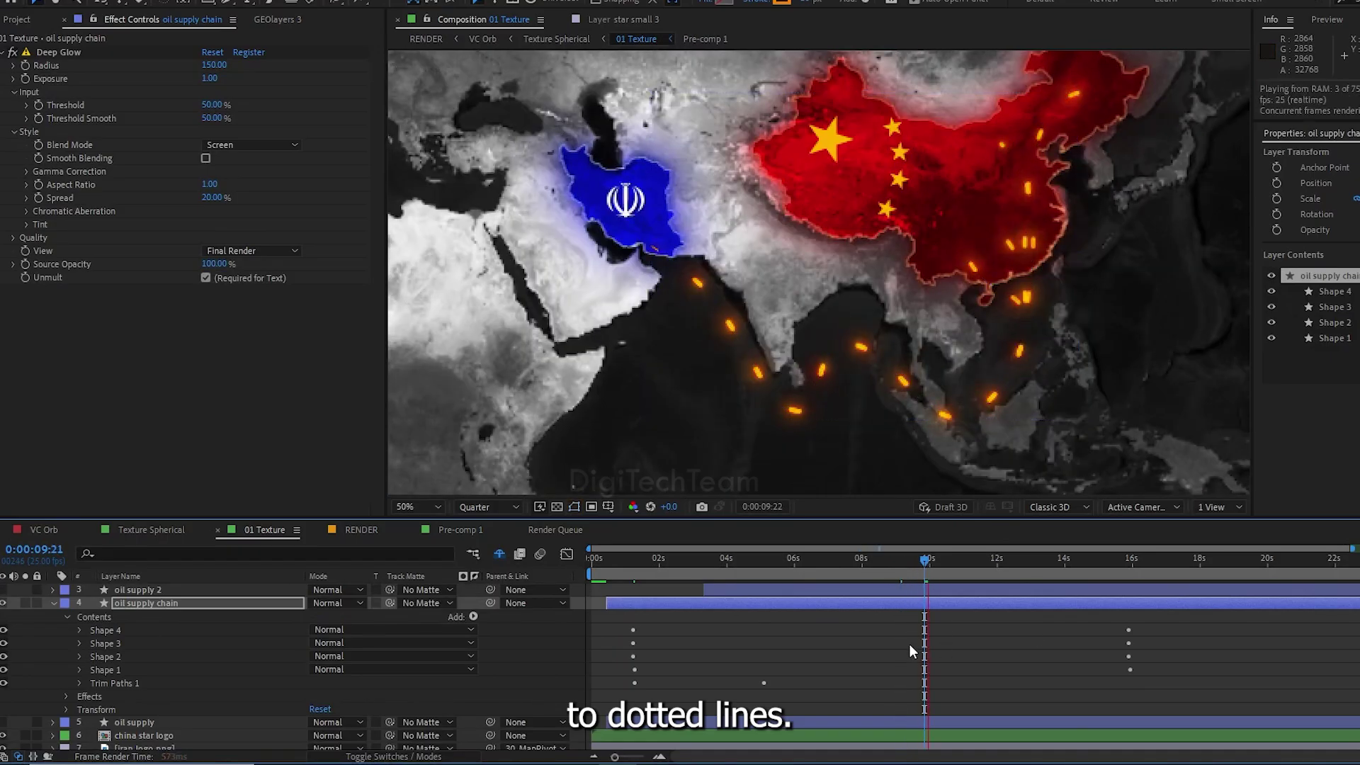
{"action": "key", "text": "space"}
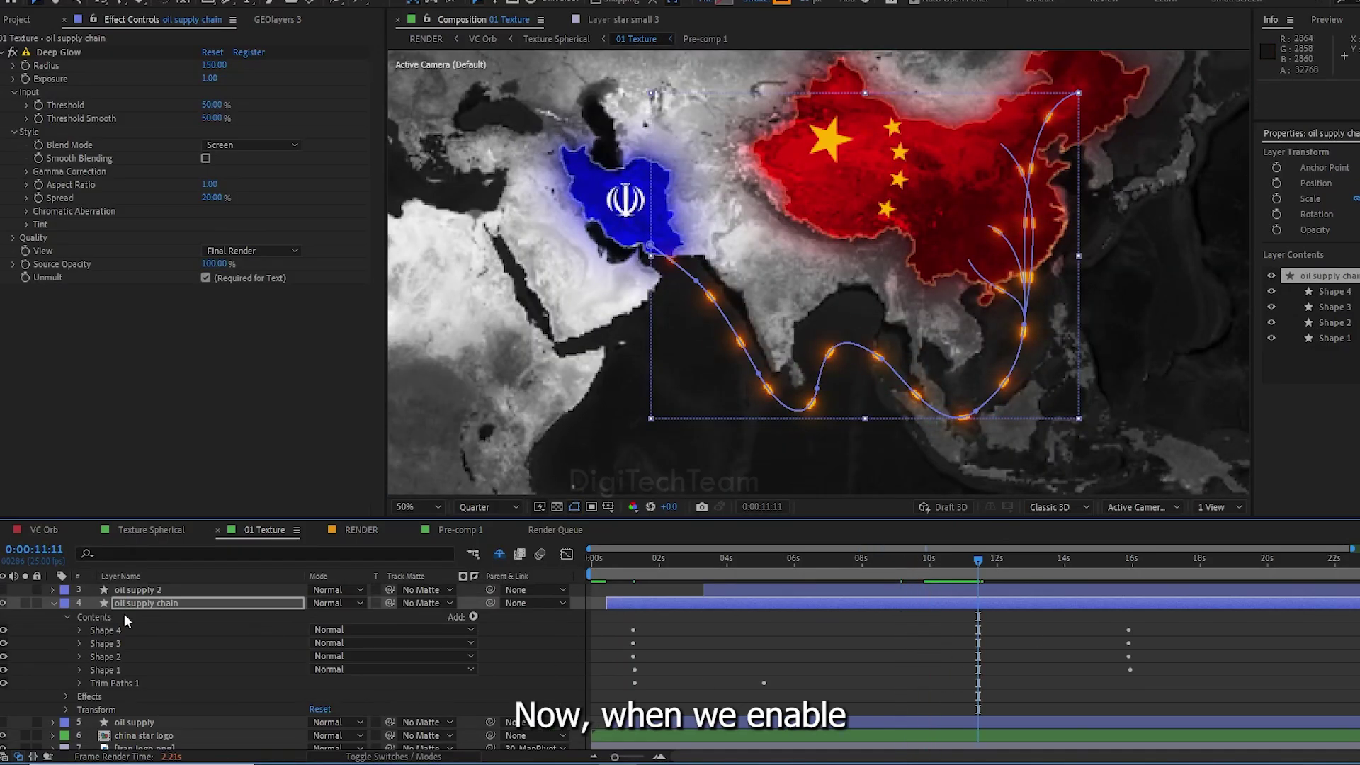
Collapse the oil supply chain layer and make the original oil supply layer visible again
{"action": "left_click", "coordinate": [54, 603]}
{"action": "left_click", "coordinate": [3, 643]}
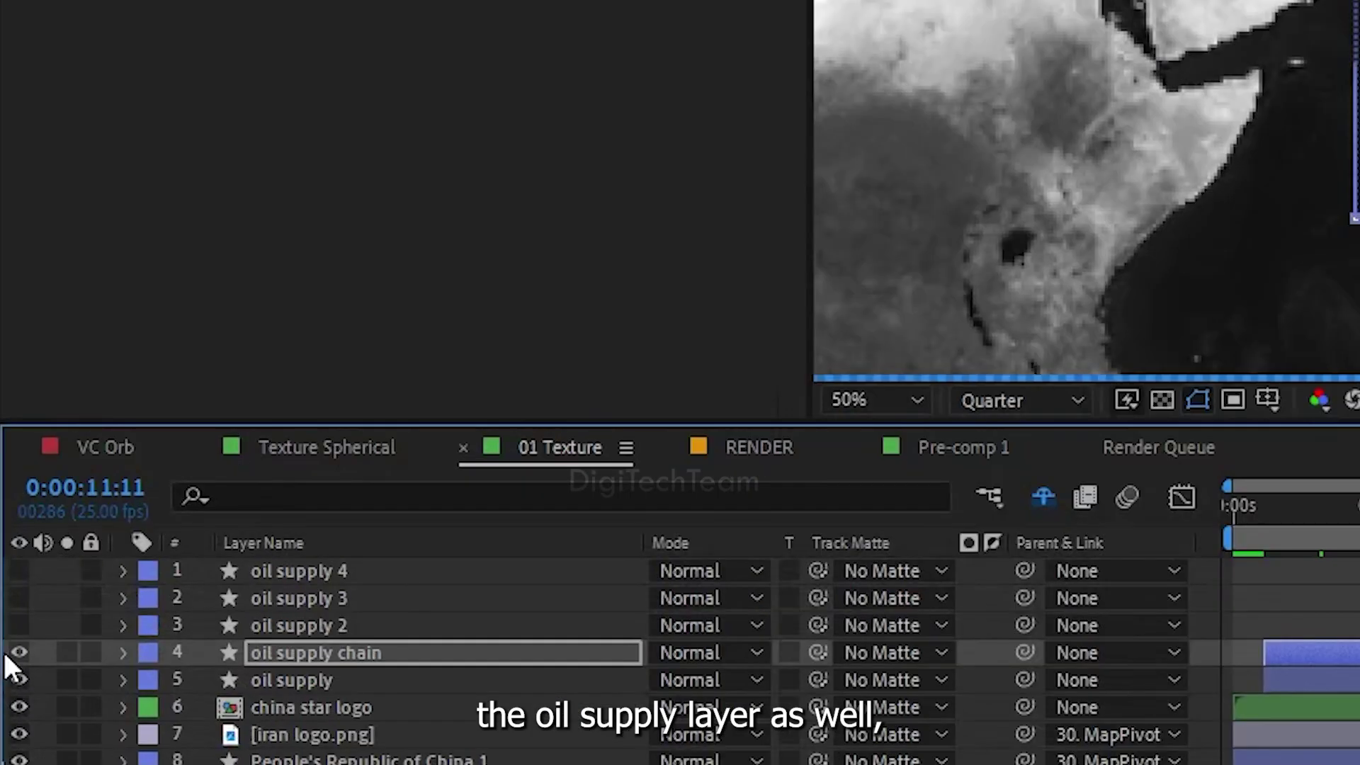